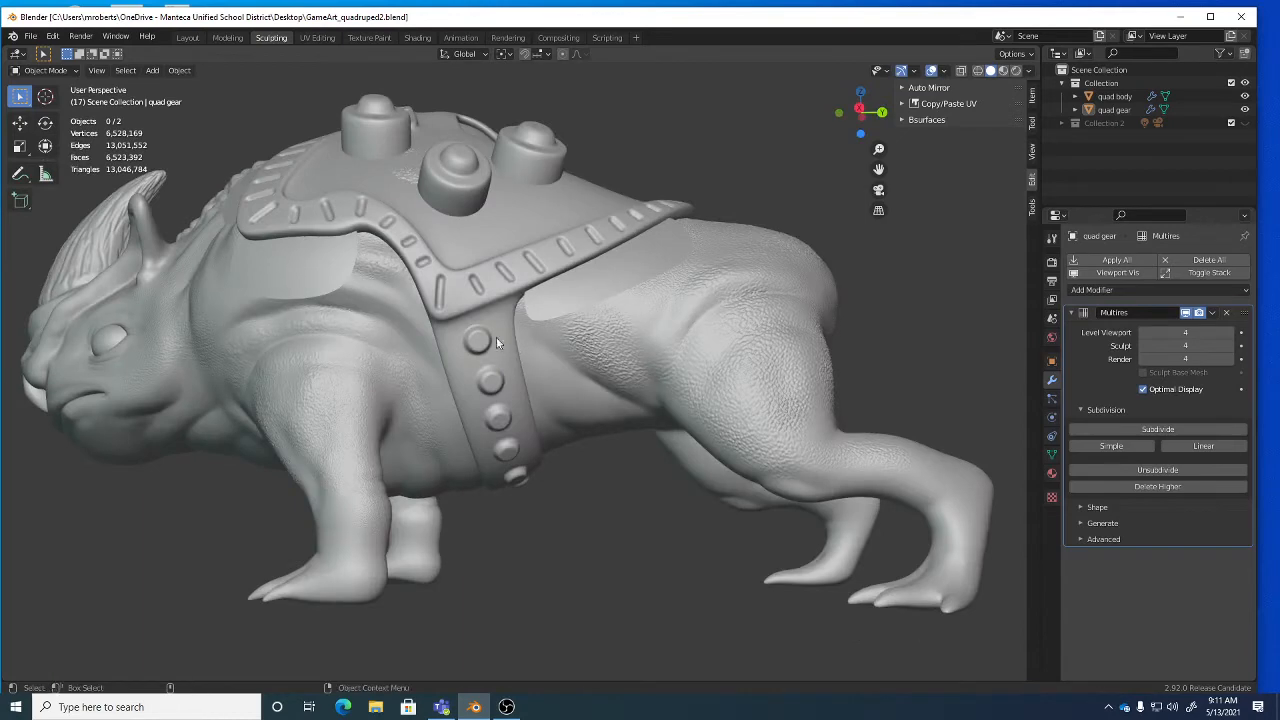
Orbit around the rhino and select the saddle gear object on its back.
{"action": "middle_click_drag", "start_coordinate": [504, 267], "coordinate": [649, 355]}
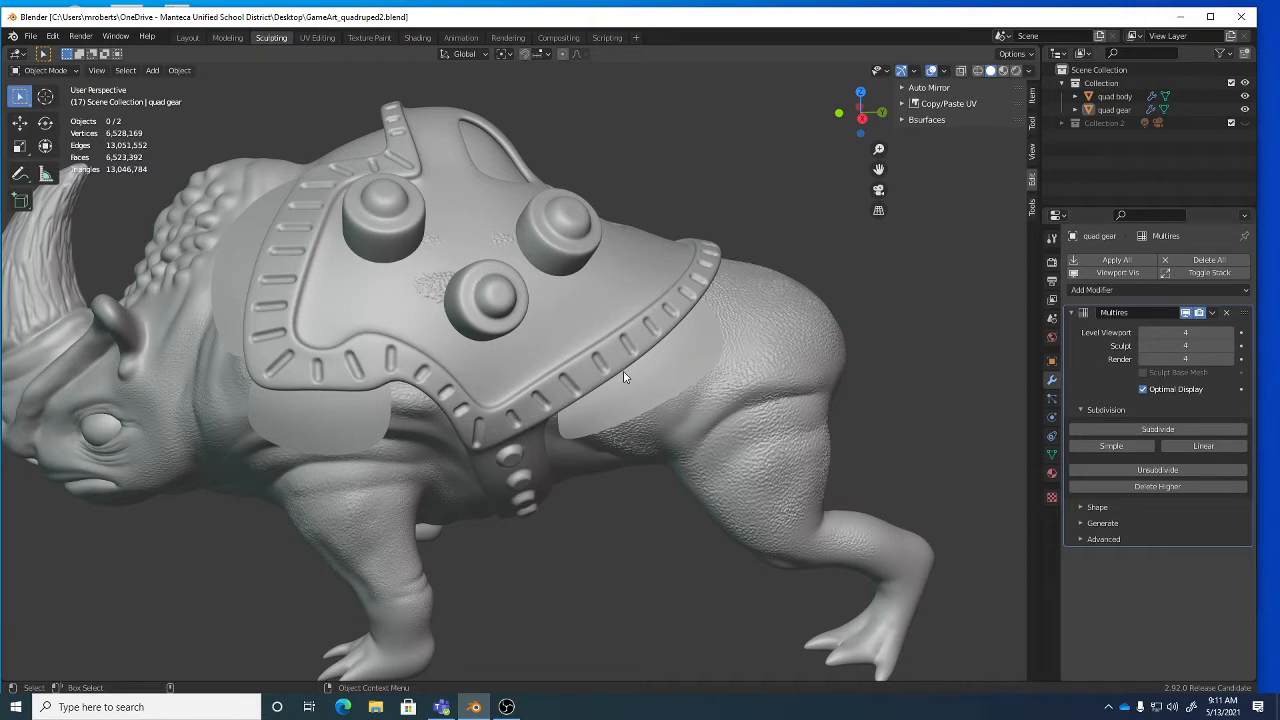
{"action": "middle_click_drag", "start_coordinate": [572, 400], "coordinate": [467, 249]}
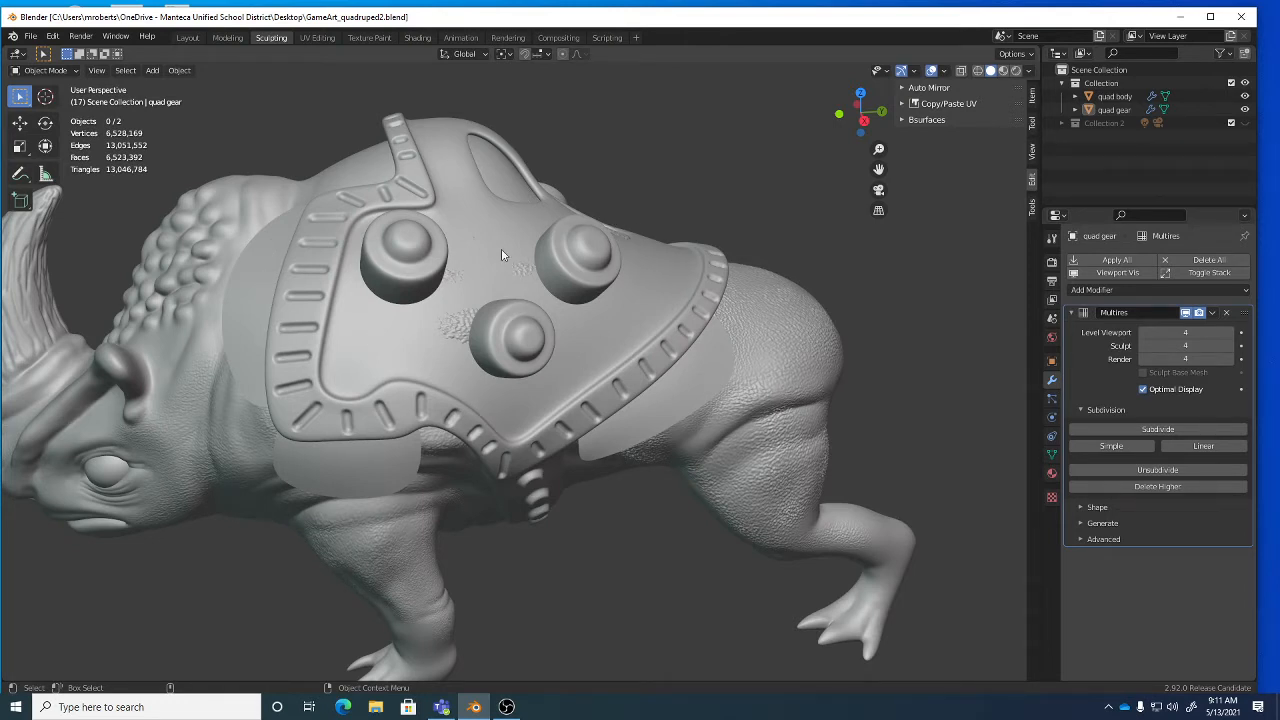
{"action": "left_click", "coordinate": [458, 136]}
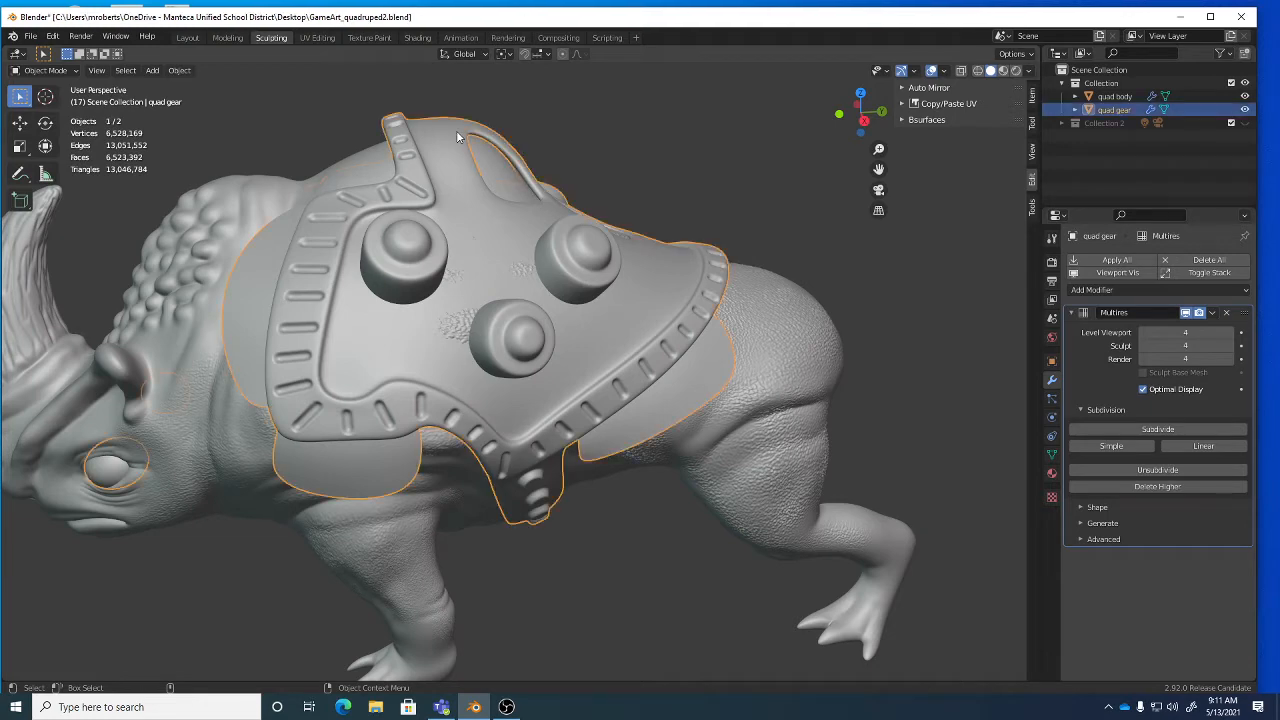
Hide the rhino body and switch the isolated saddle gear into Sculpt Mode.
{"action": "left_click", "coordinate": [1244, 95]}
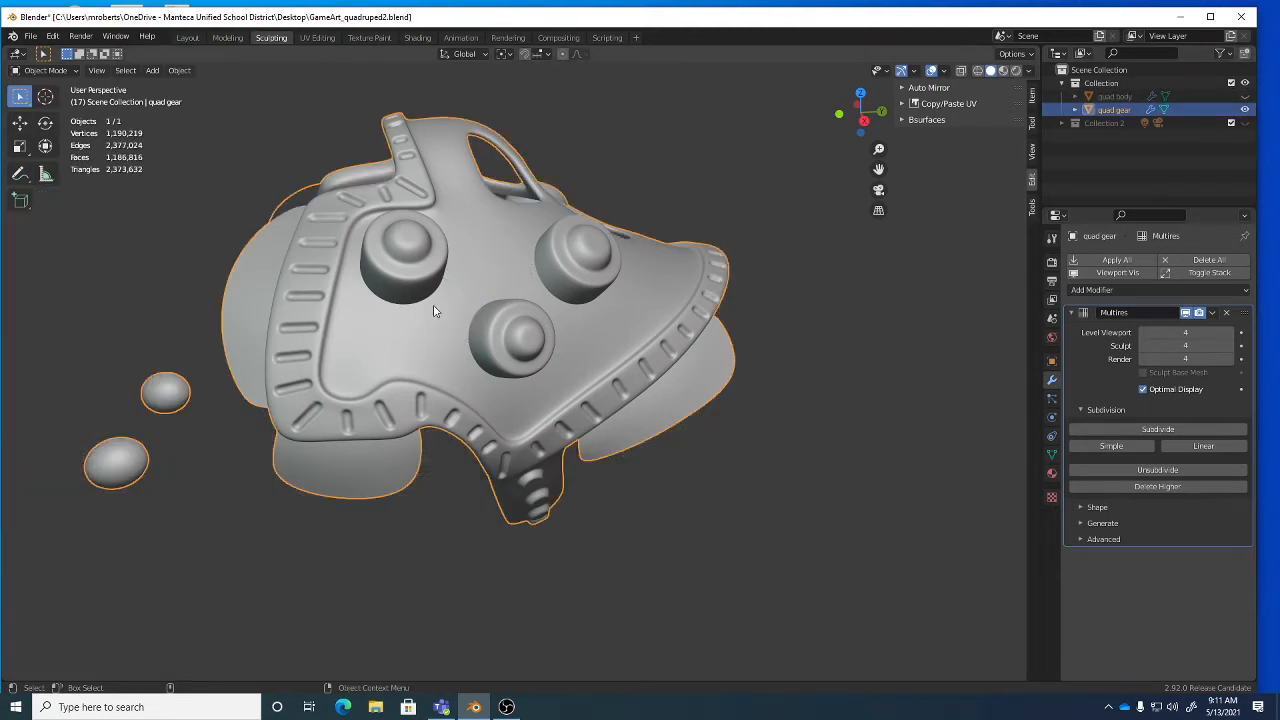
{"action": "middle_click_drag", "start_coordinate": [437, 311], "coordinate": [533, 313]}
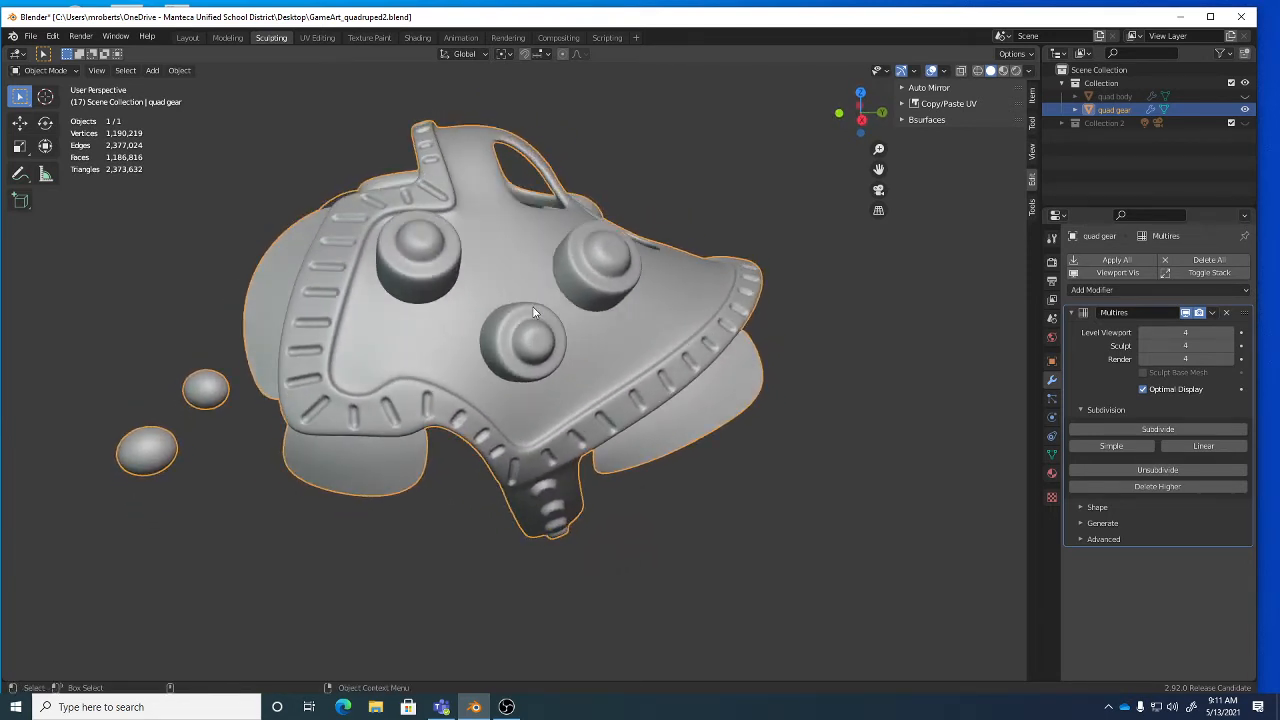
{"action": "key", "text": "ctrl+Tab"}
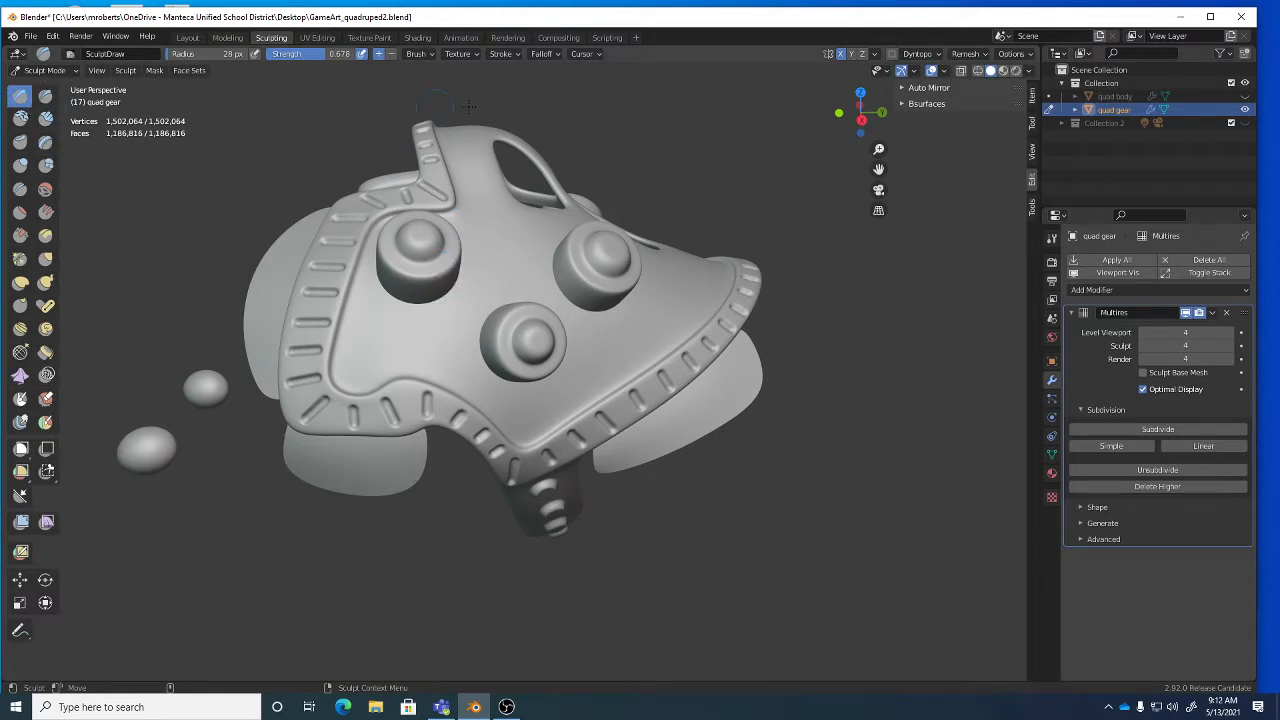
Try the Space stroke method, then return the brush to Drag Dot.
{"action": "left_click", "coordinate": [504, 56]}
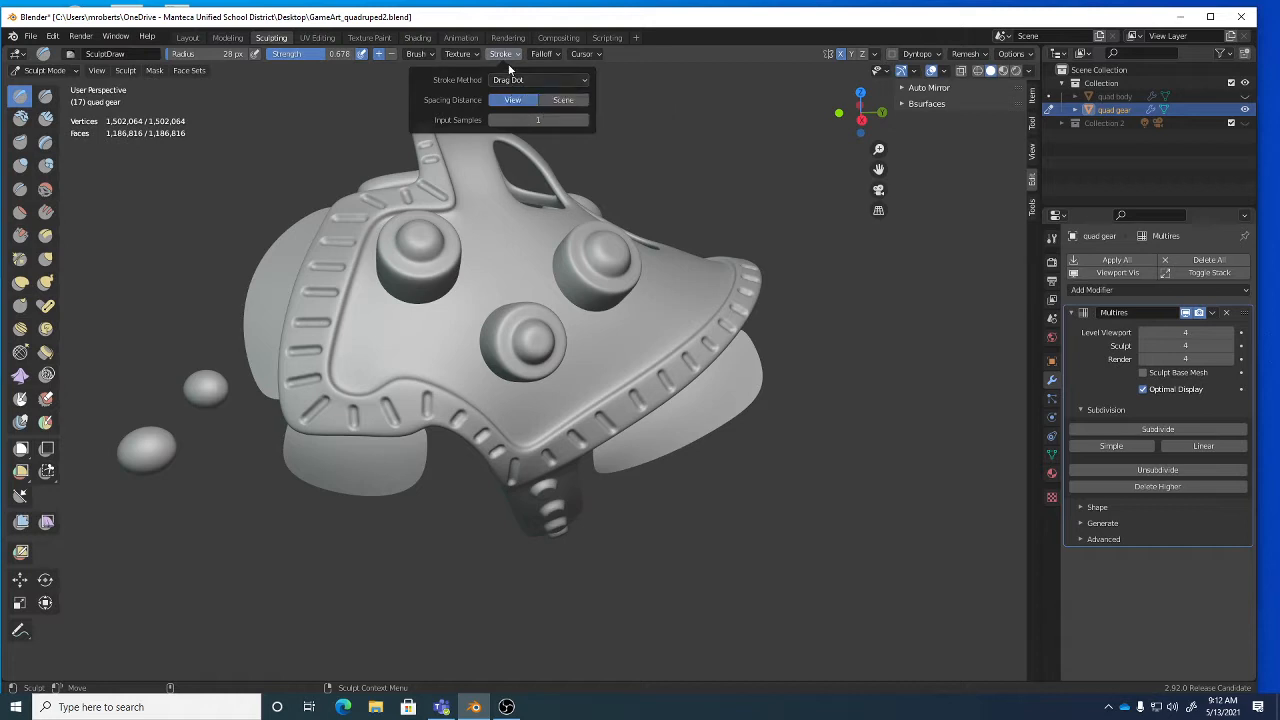
{"action": "left_click", "coordinate": [518, 80]}
{"action": "left_click", "coordinate": [519, 125]}
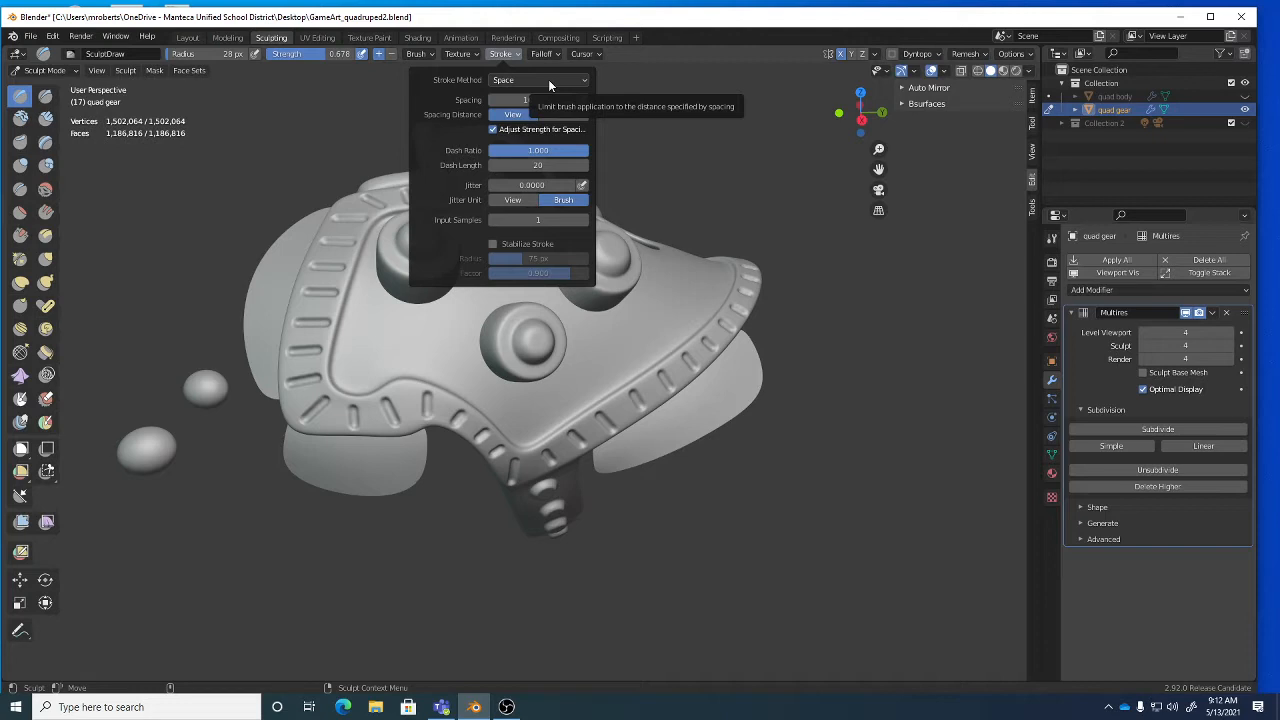
{"action": "left_click", "coordinate": [548, 79]}
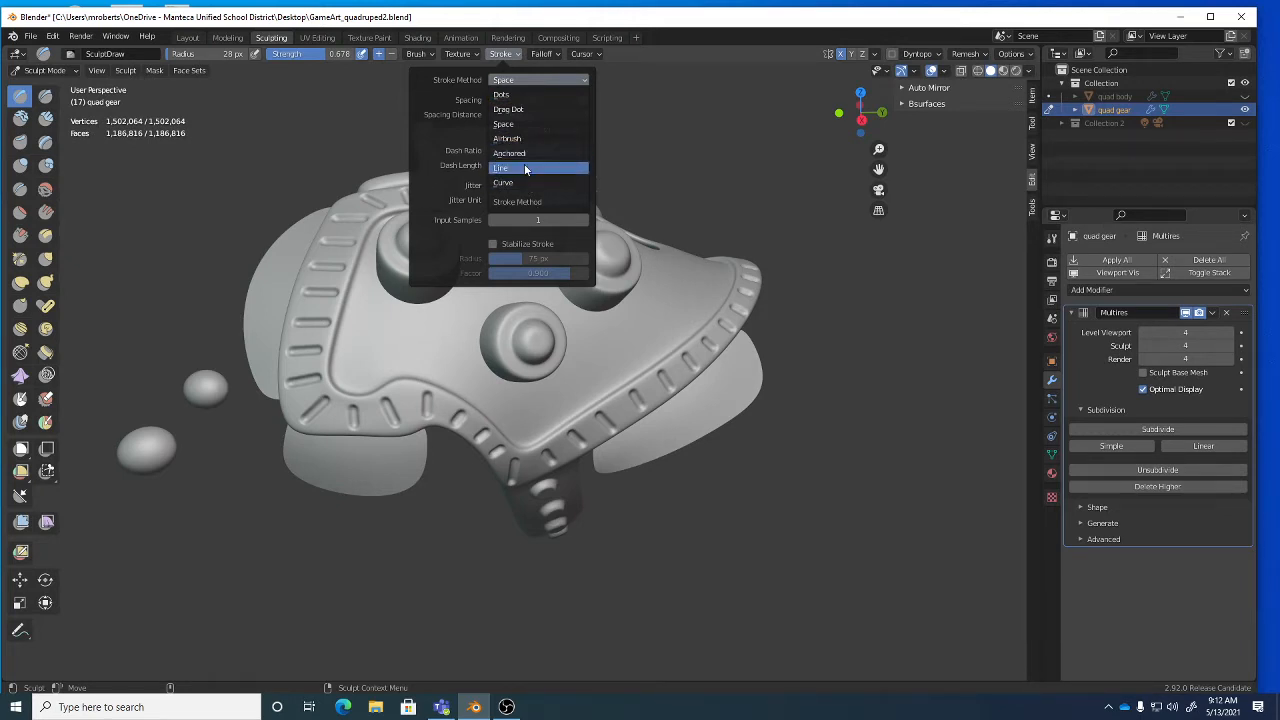
{"action": "left_click", "coordinate": [514, 110]}
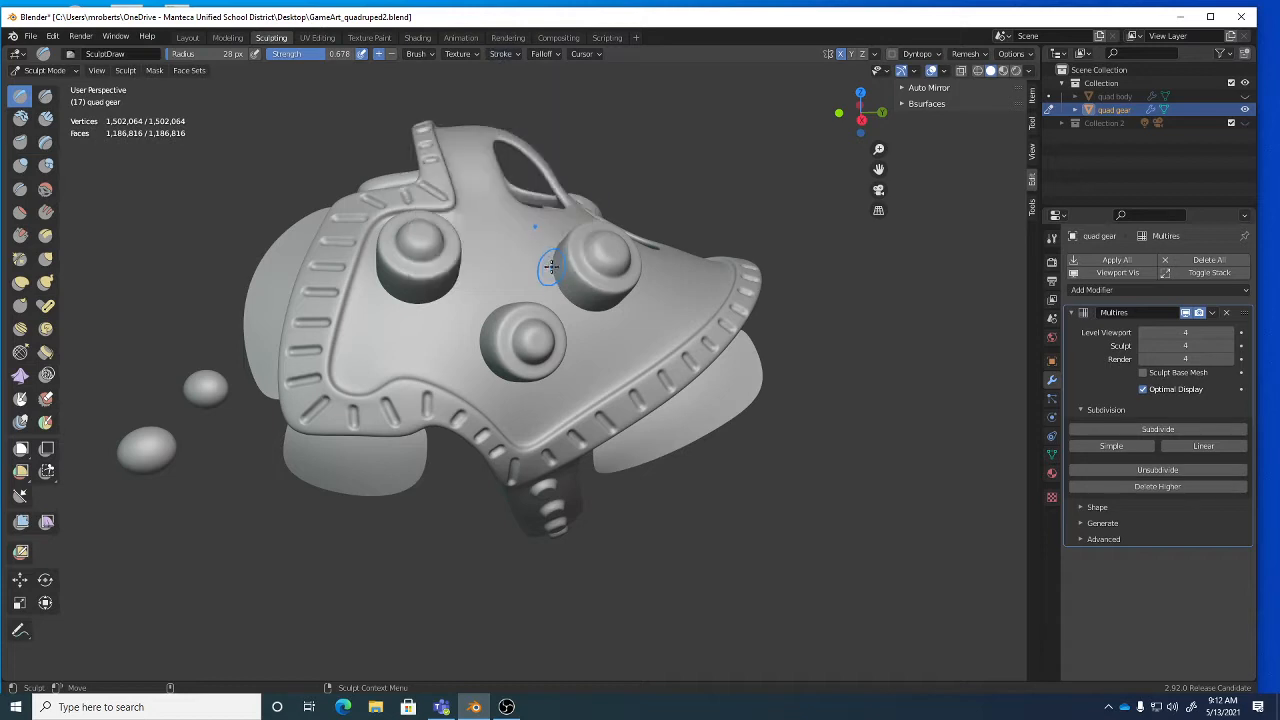
{"action": "left_click", "coordinate": [419, 54]}
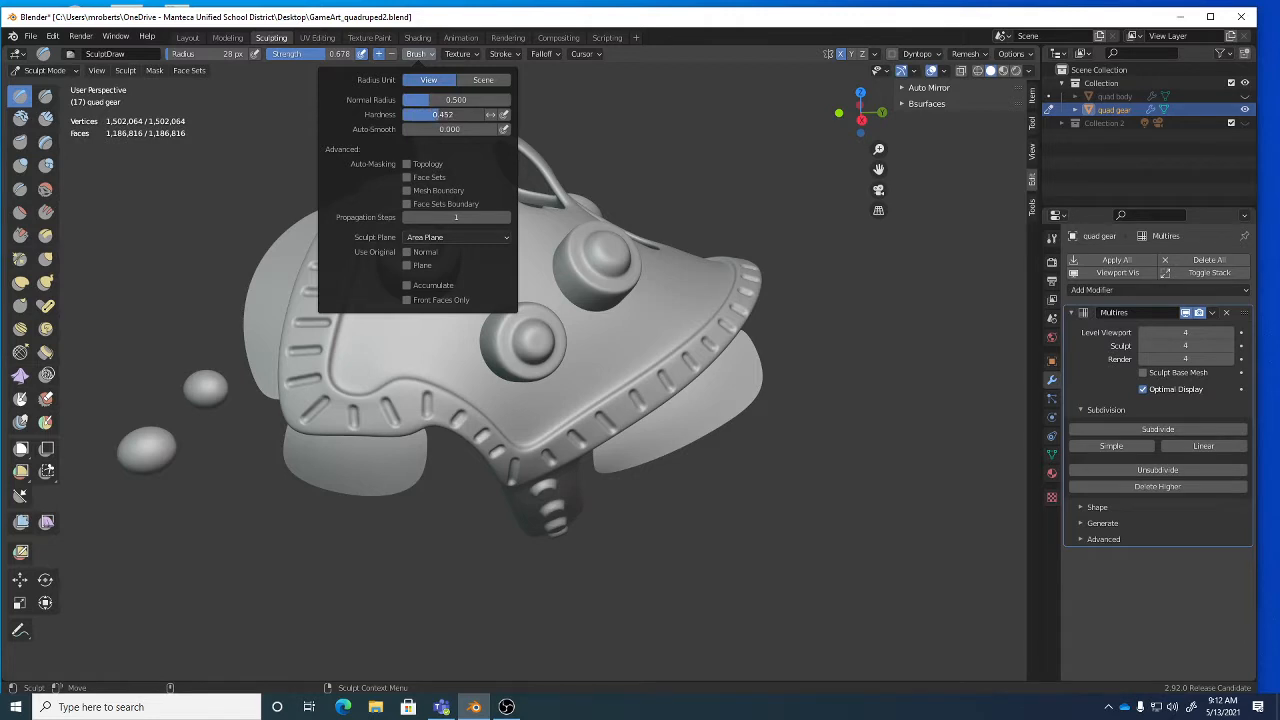
Zoom in on the strap and dot small rivet bumps along it.
{"action": "middle_click_drag", "start_coordinate": [558, 408], "coordinate": [552, 355]}
{"action": "left_click_drag", "start_coordinate": [550, 353], "coordinate": [547, 342], "text": "alt"}
{"action": "right_click_drag", "start_coordinate": [480, 311], "coordinate": [523, 312], "text": "alt"}
{"action": "left_click_drag", "start_coordinate": [489, 288], "coordinate": [491, 293]}
{"action": "left_click_drag", "start_coordinate": [602, 262], "coordinate": [602, 258]}
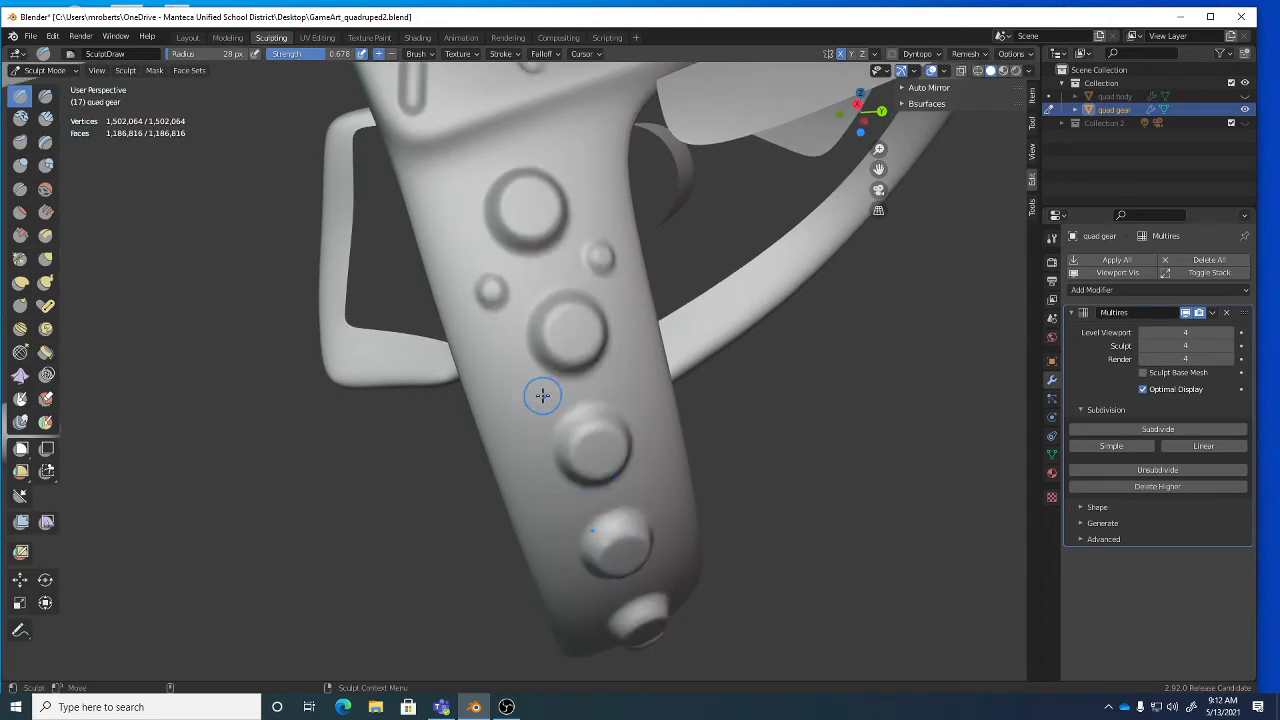
{"action": "left_click_drag", "start_coordinate": [527, 400], "coordinate": [526, 401]}
{"action": "left_click_drag", "start_coordinate": [632, 384], "coordinate": [633, 384]}
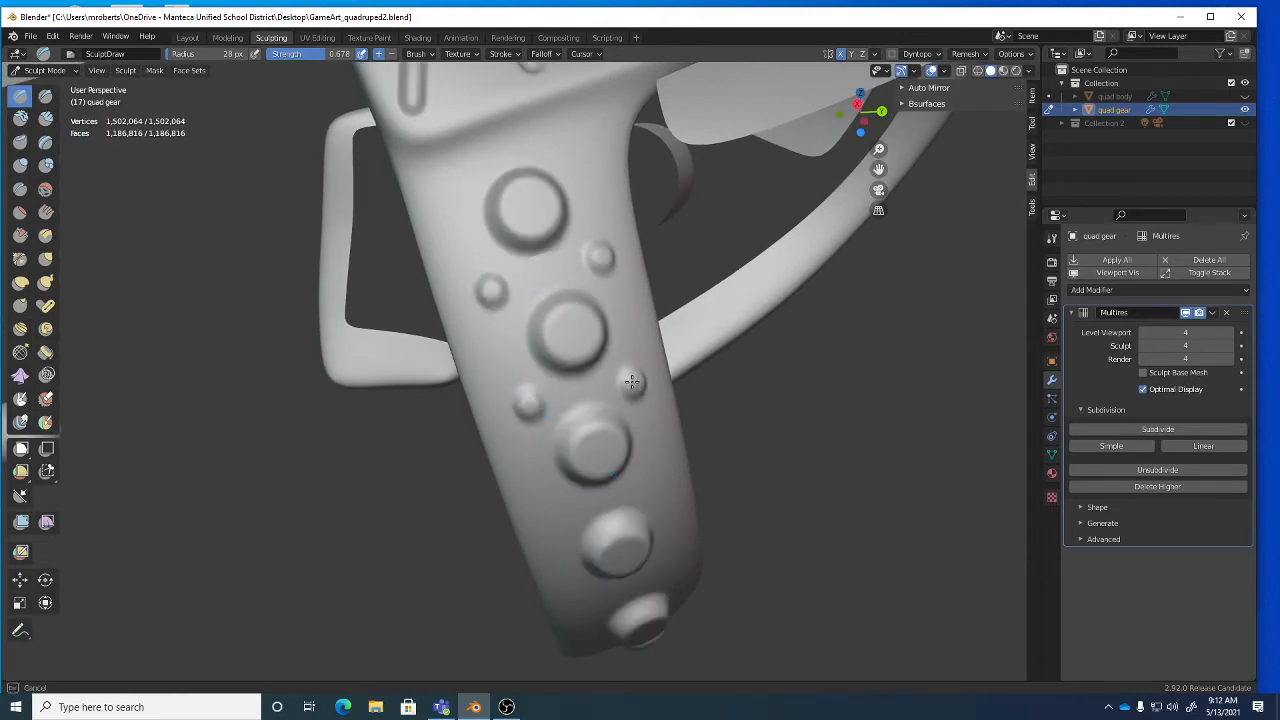
{"action": "mouse_move", "coordinate": [632, 384]}
{"action": "middle_mouse_down"}
{"action": "mouse_move", "coordinate": [608, 408]}
{"action": "mouse_move", "coordinate": [466, 357]}
{"action": "middle_mouse_up"}
{"action": "left_click_drag", "start_coordinate": [479, 370], "coordinate": [483, 373]}
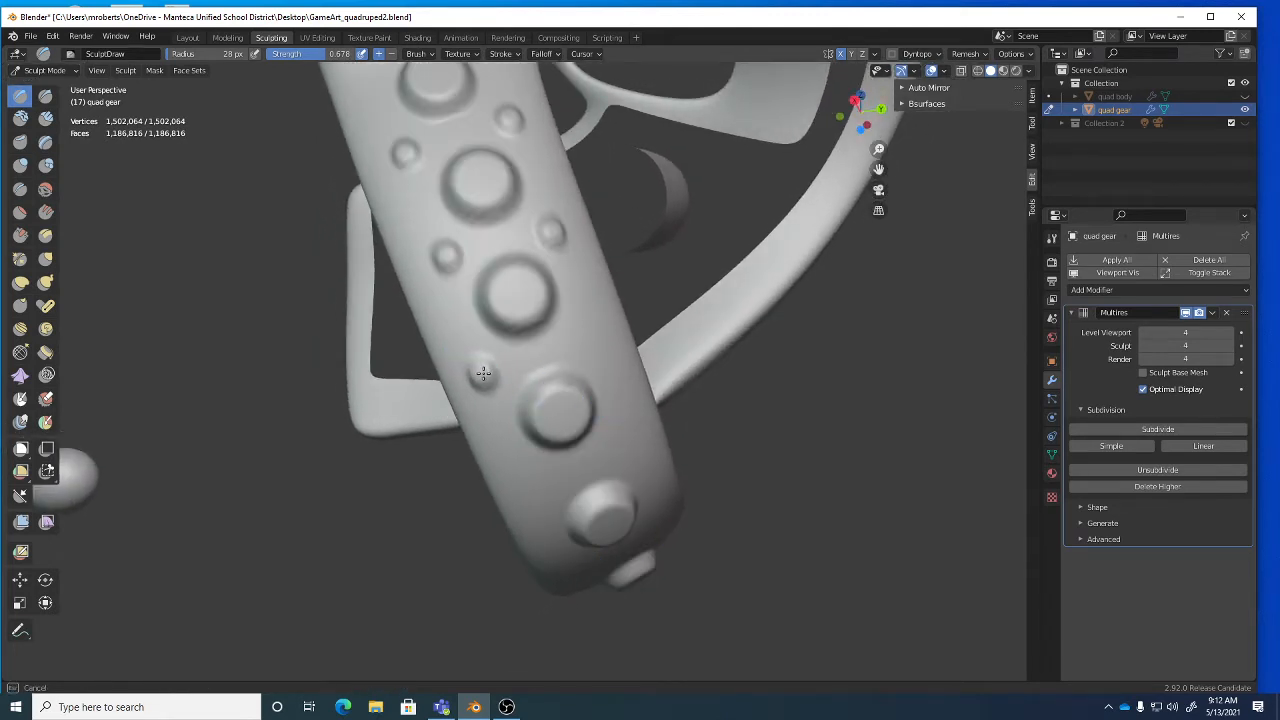
{"action": "left_click", "coordinate": [583, 333]}
{"action": "left_click", "coordinate": [478, 53]}
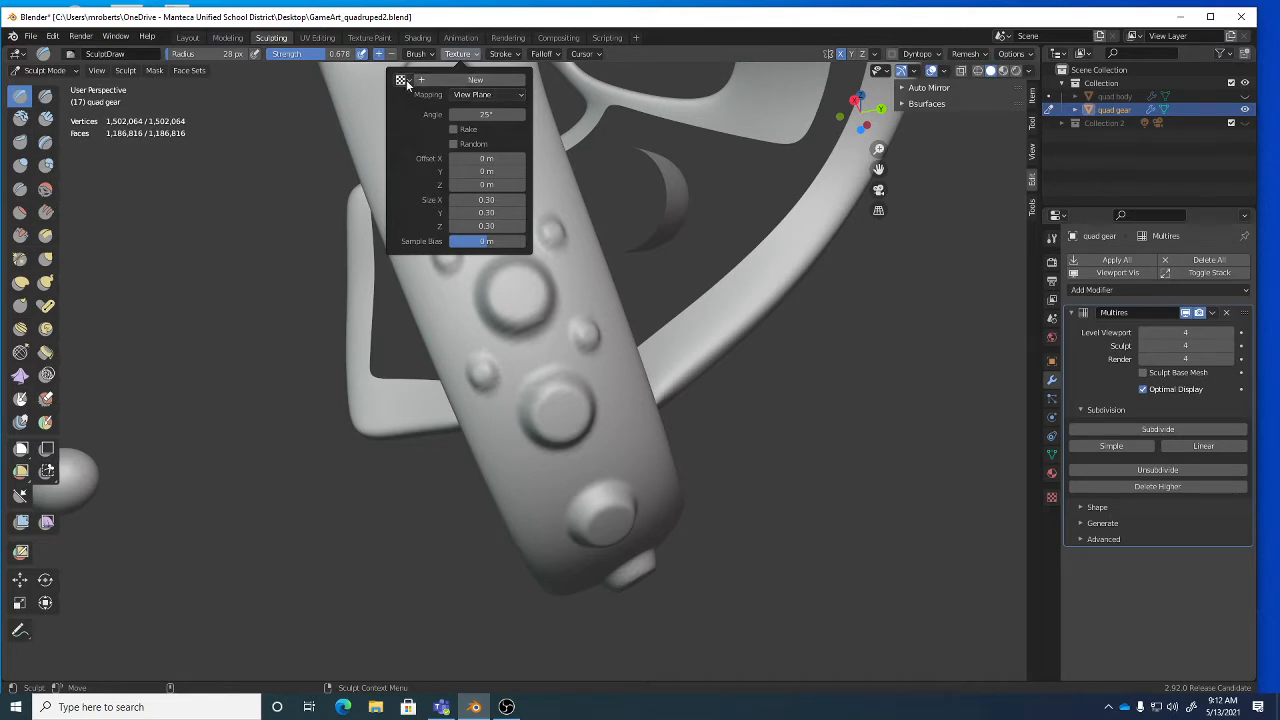
Add more small rivet bumps between the strap's larger studs.
{"action": "middle_click_drag", "start_coordinate": [547, 402], "coordinate": [536, 388]}
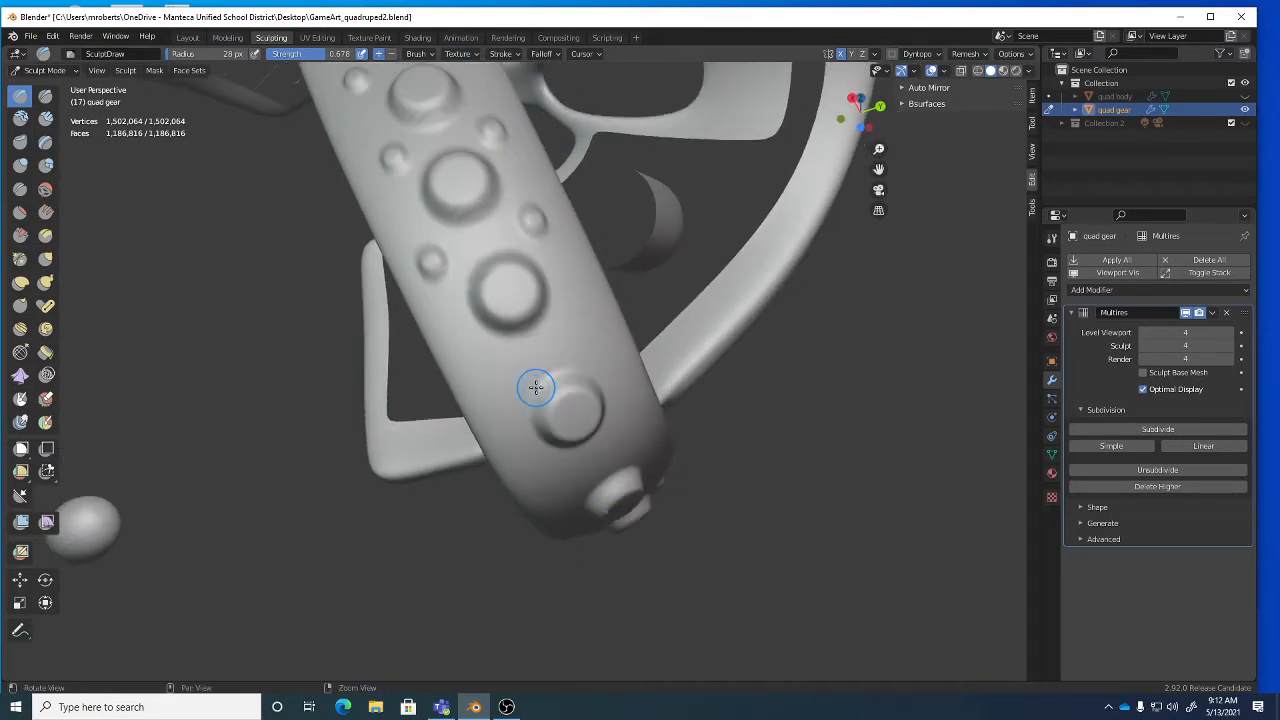
{"action": "left_click", "coordinate": [506, 54]}
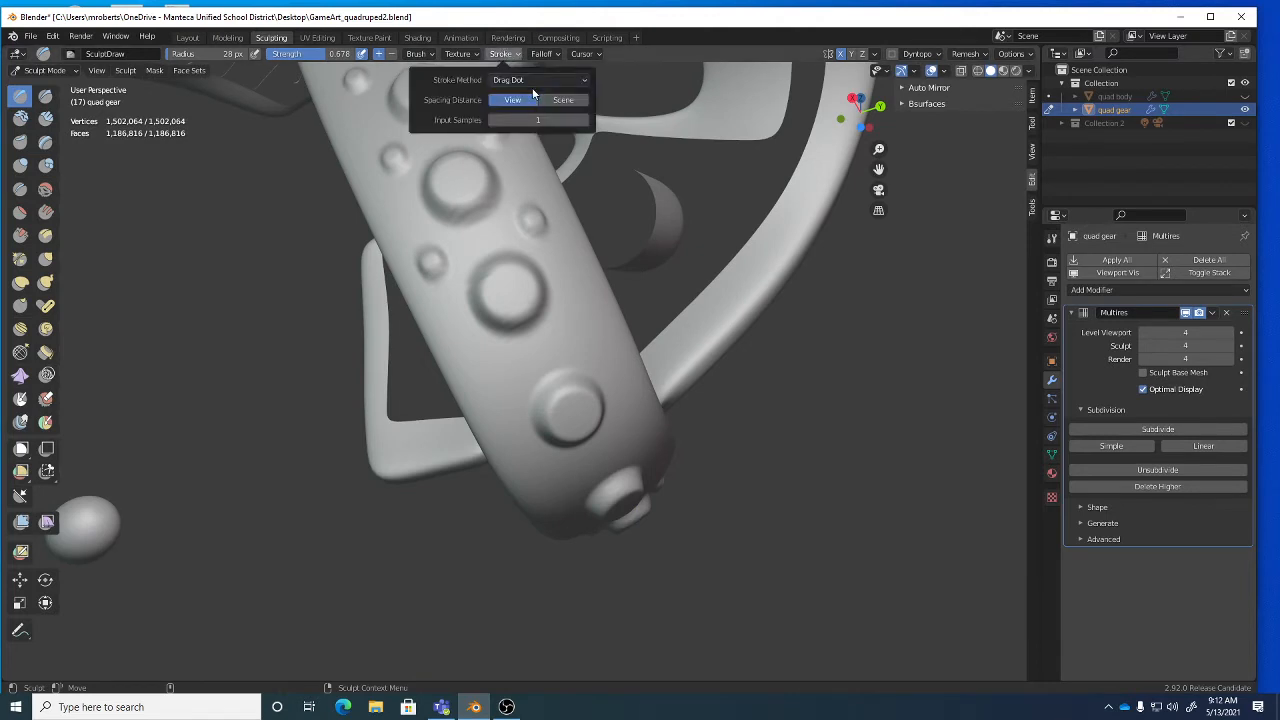
{"action": "left_click_drag", "start_coordinate": [500, 364], "coordinate": [492, 372]}
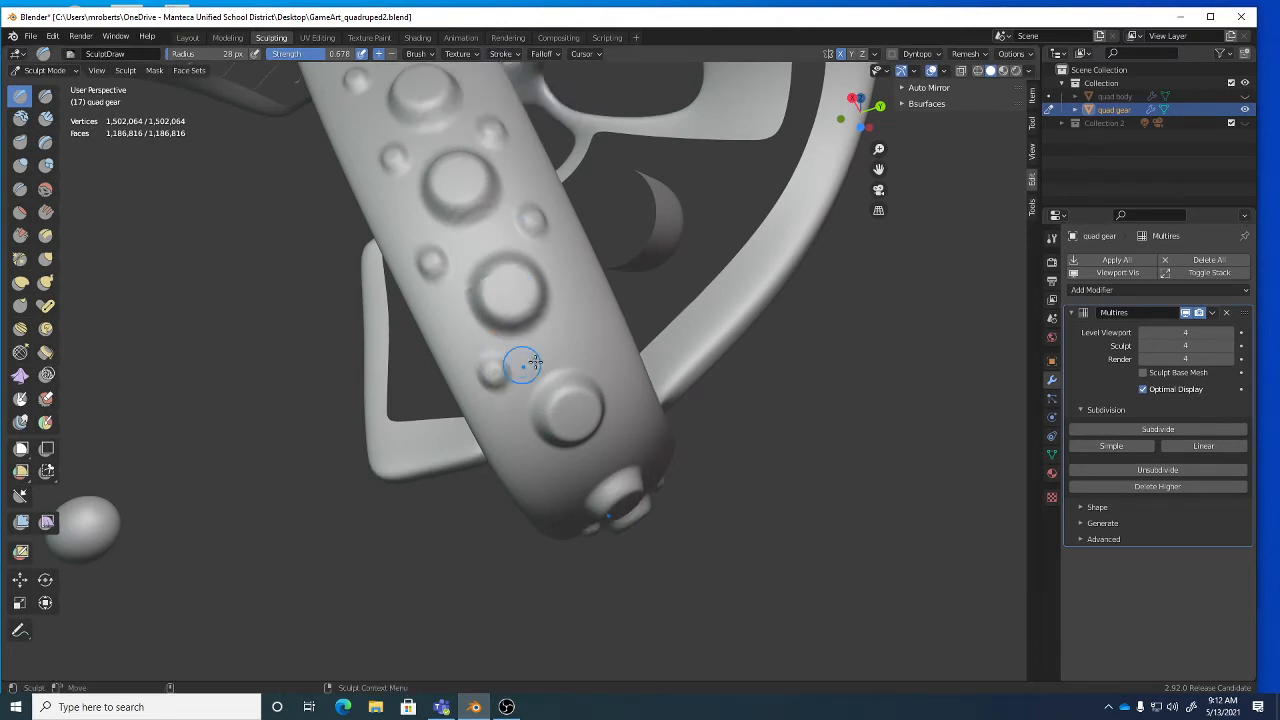
{"action": "left_click_drag", "start_coordinate": [573, 331], "coordinate": [587, 324]}
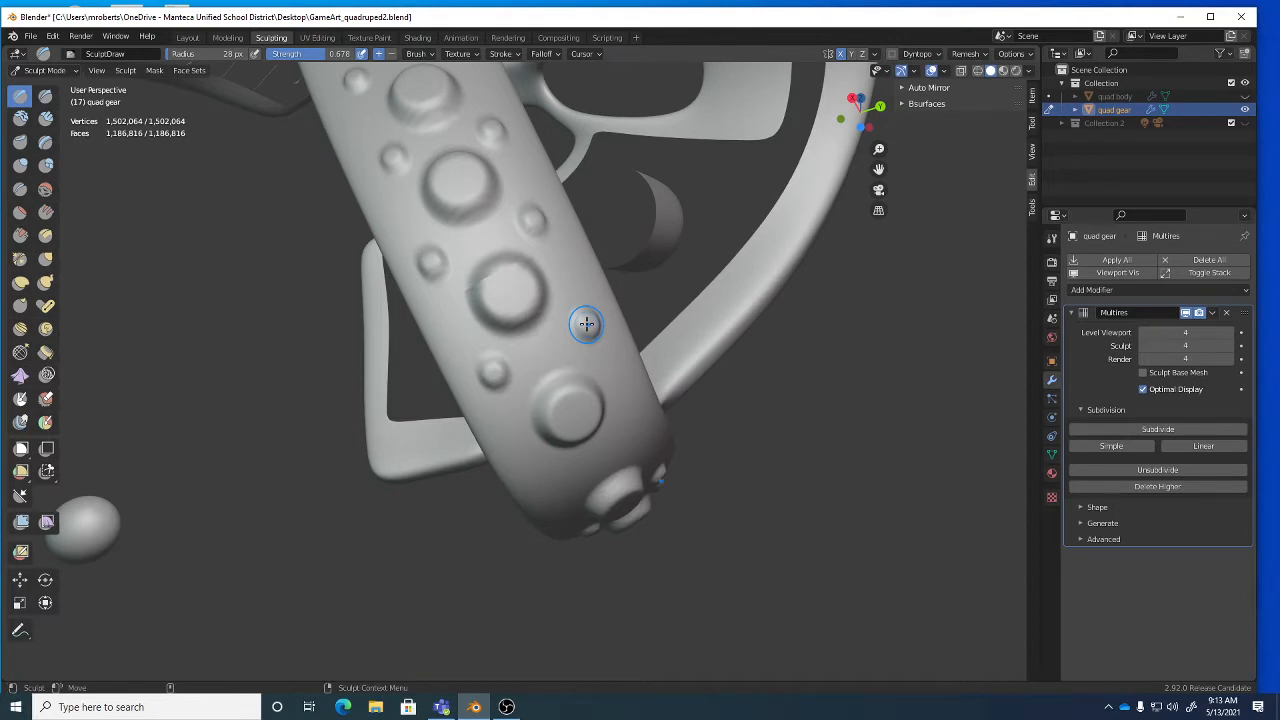
{"action": "mouse_move", "coordinate": [577, 323]}
{"action": "middle_mouse_down"}
{"action": "mouse_move", "coordinate": [563, 349]}
{"action": "mouse_move", "coordinate": [498, 344]}
{"action": "middle_mouse_up"}
{"action": "left_click_drag", "start_coordinate": [498, 345], "coordinate": [492, 335]}
{"action": "left_click_drag", "start_coordinate": [552, 295], "coordinate": [564, 266]}
{"action": "middle_click_drag", "start_coordinate": [564, 266], "coordinate": [514, 363]}
{"action": "scroll", "coordinate": [560, 370], "scroll_direction": "up", "scroll_amount": 6}
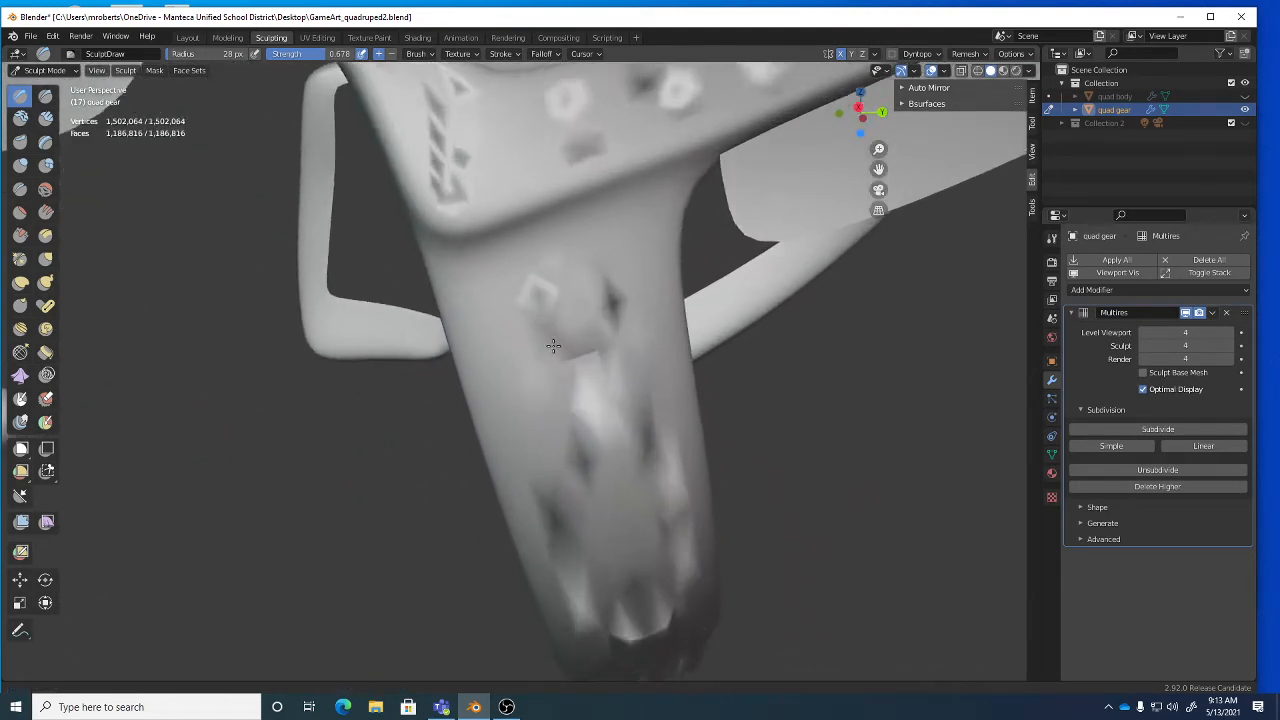
{"action": "left_click_drag", "start_coordinate": [488, 294], "coordinate": [490, 269]}
{"action": "left_click_drag", "start_coordinate": [619, 216], "coordinate": [632, 226]}
{"action": "scroll", "coordinate": [641, 236], "scroll_direction": "down", "scroll_amount": 6}
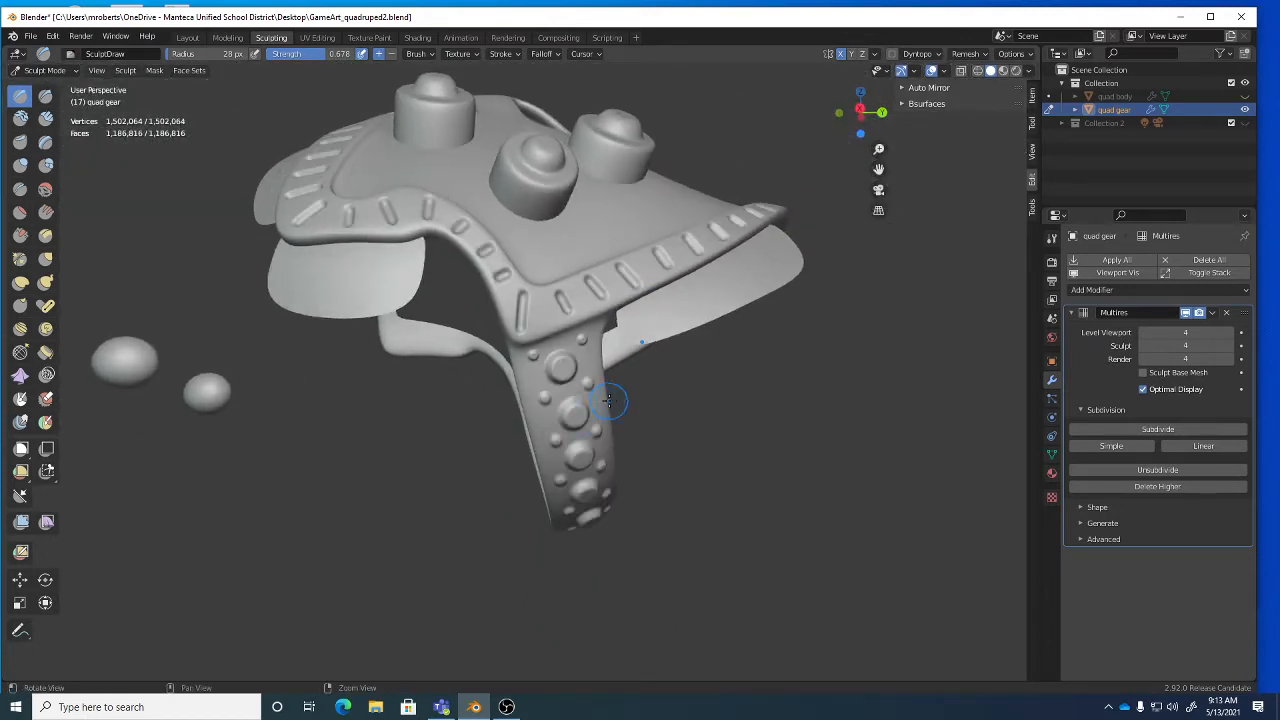
Lower the sculpt brush Hardness to 0.000.
{"action": "left_click", "coordinate": [522, 55]}
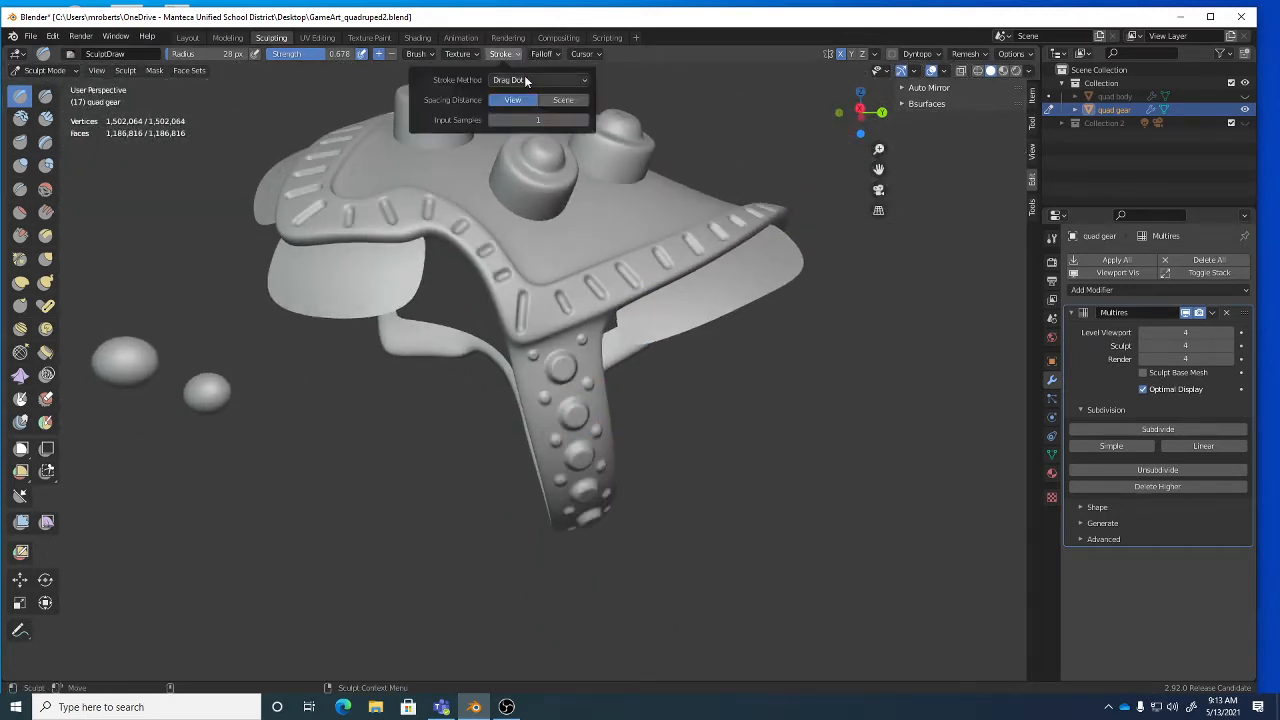
{"action": "mouse_move", "coordinate": [416, 54]}
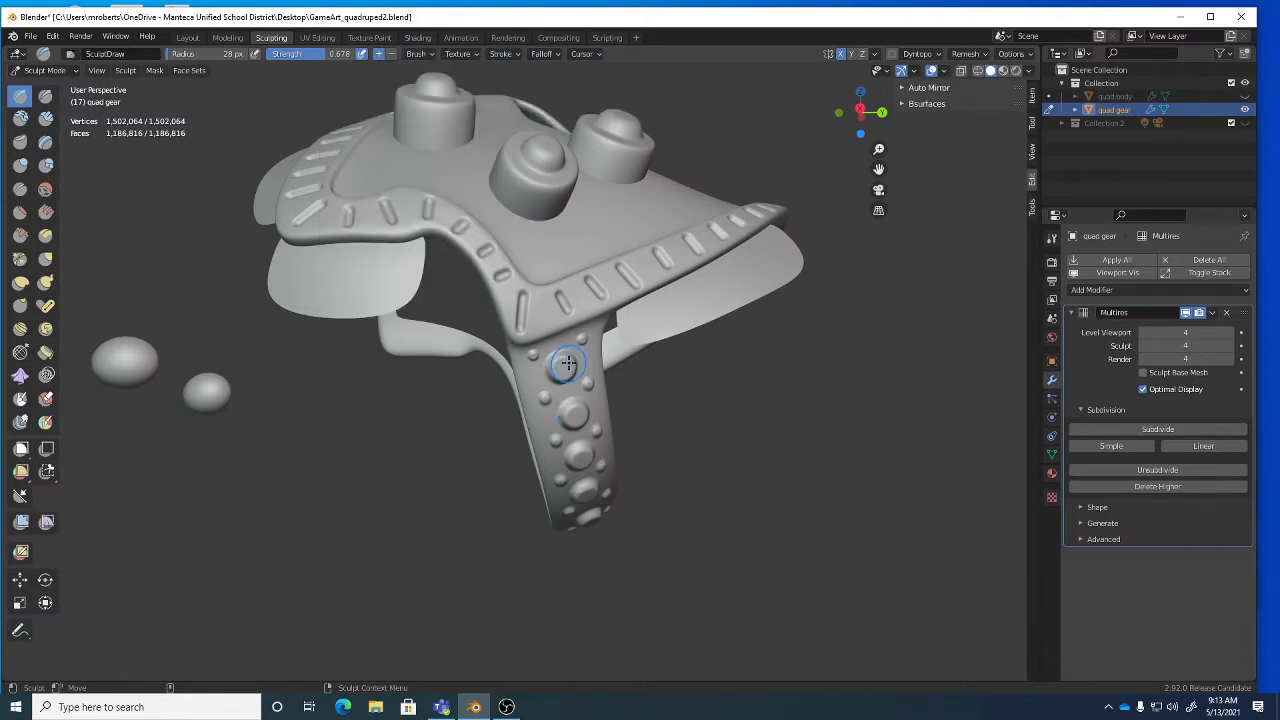
{"action": "left_click", "coordinate": [418, 55]}
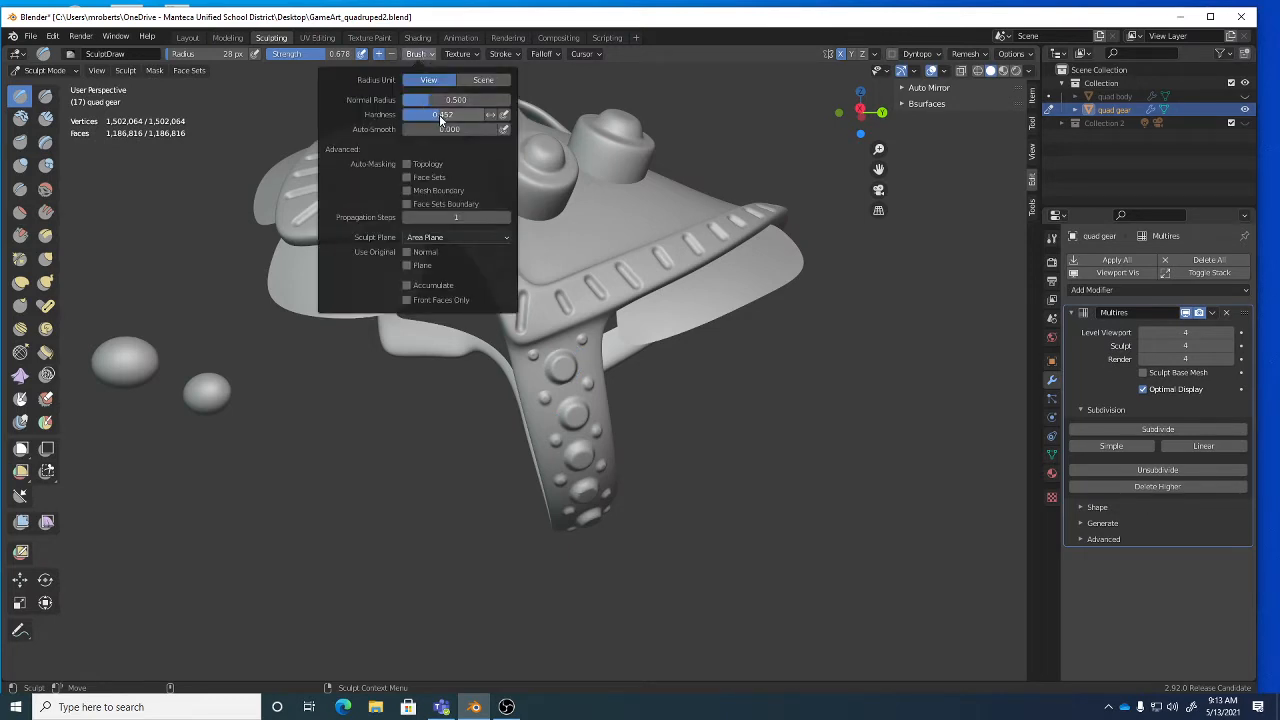
{"action": "left_click_drag", "start_coordinate": [439, 114], "coordinate": [404, 114]}
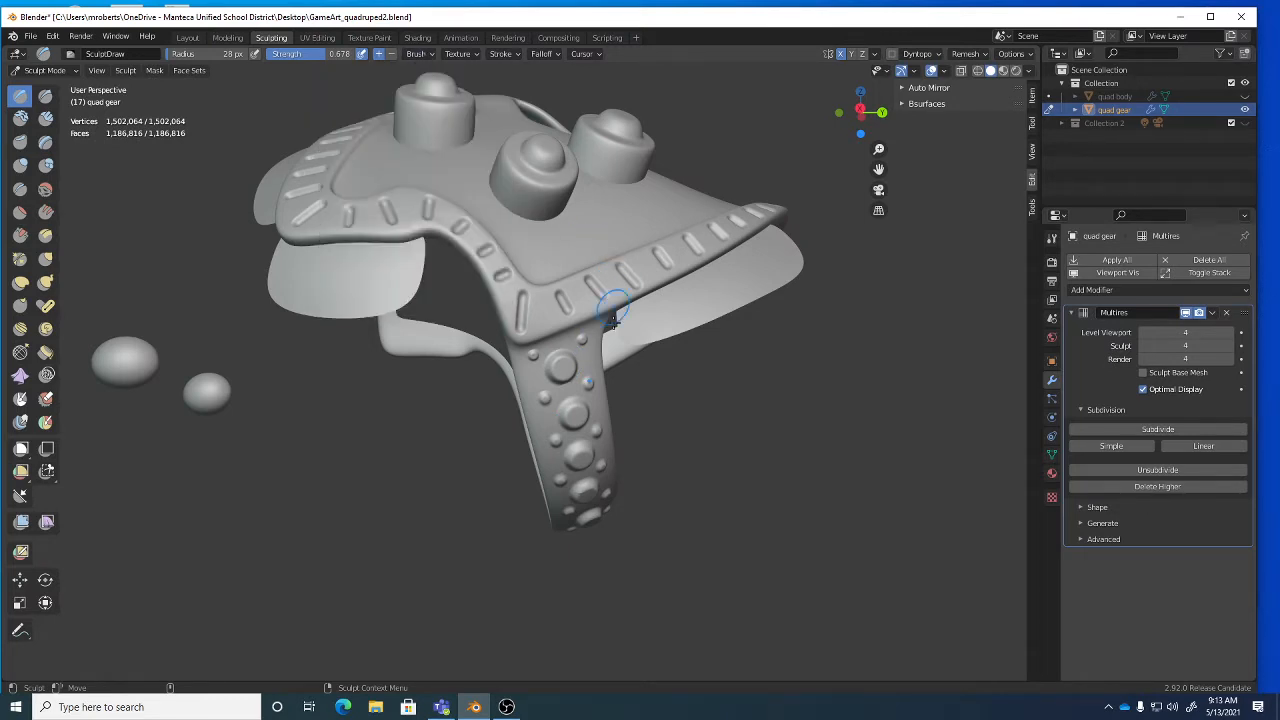
{"action": "middle_click_drag", "start_coordinate": [610, 410], "coordinate": [614, 357]}
{"action": "scroll", "coordinate": [620, 290], "scroll_direction": "up", "scroll_amount": 3}
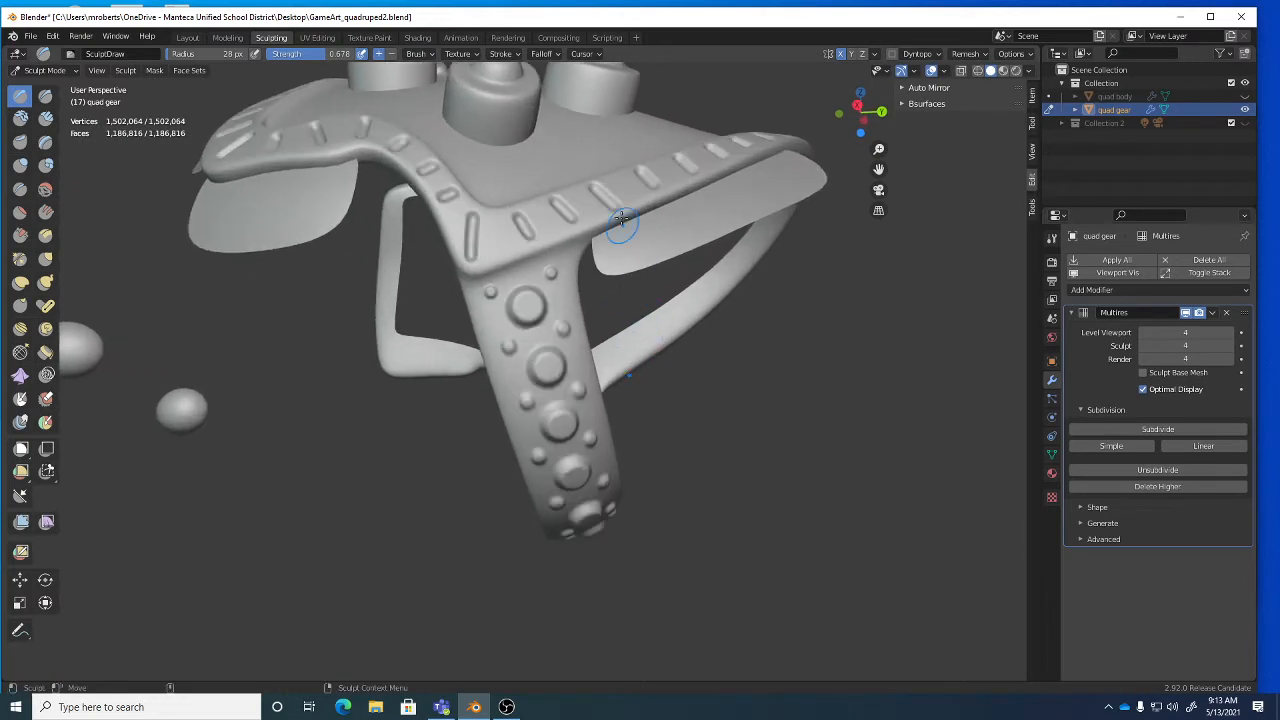
Set the stroke method to Line, then change it to Space.
{"action": "left_click", "coordinate": [515, 55]}
{"action": "left_click", "coordinate": [527, 82]}
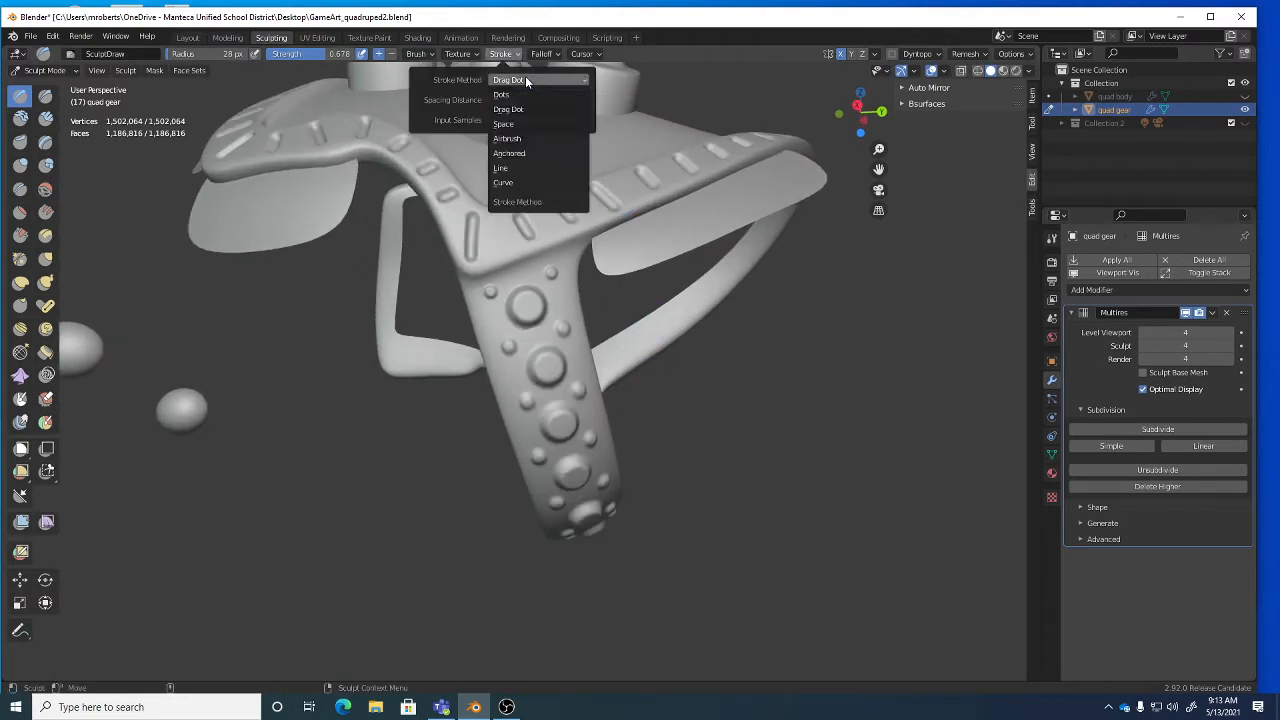
{"action": "left_click", "coordinate": [531, 168]}
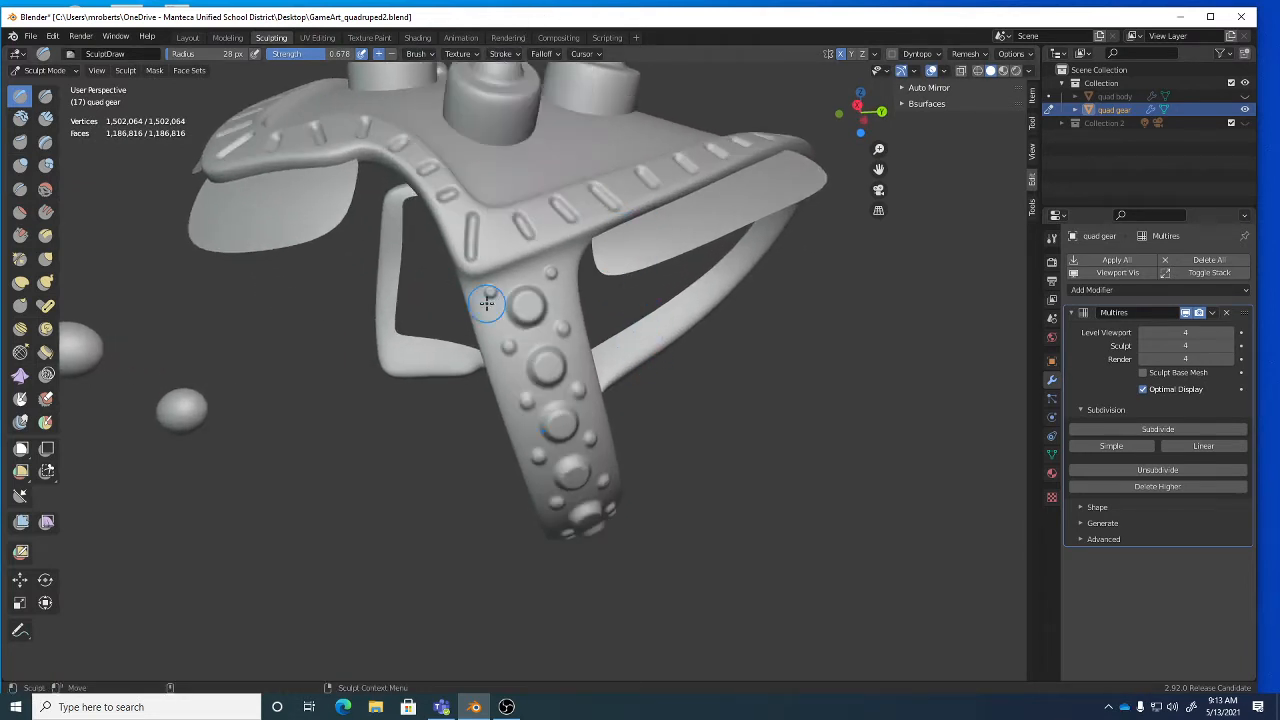
{"action": "left_click", "coordinate": [506, 56]}
{"action": "left_click", "coordinate": [521, 84]}
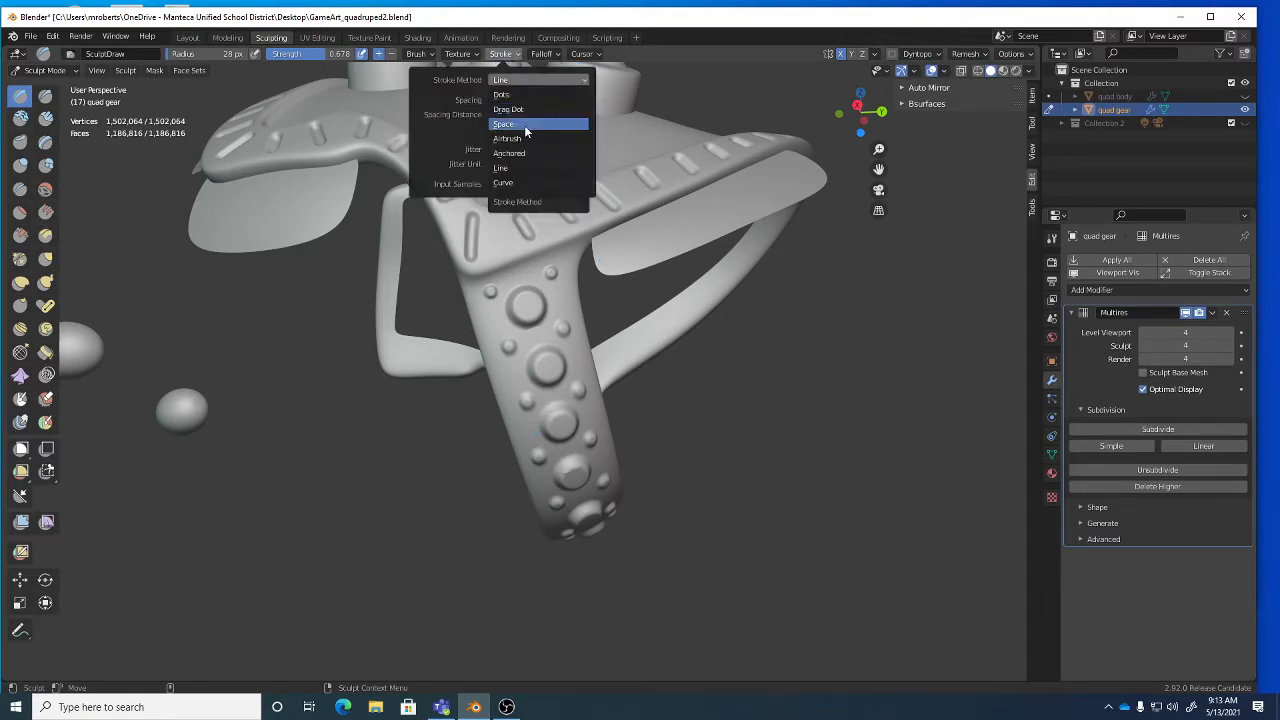
{"action": "left_click", "coordinate": [524, 125]}
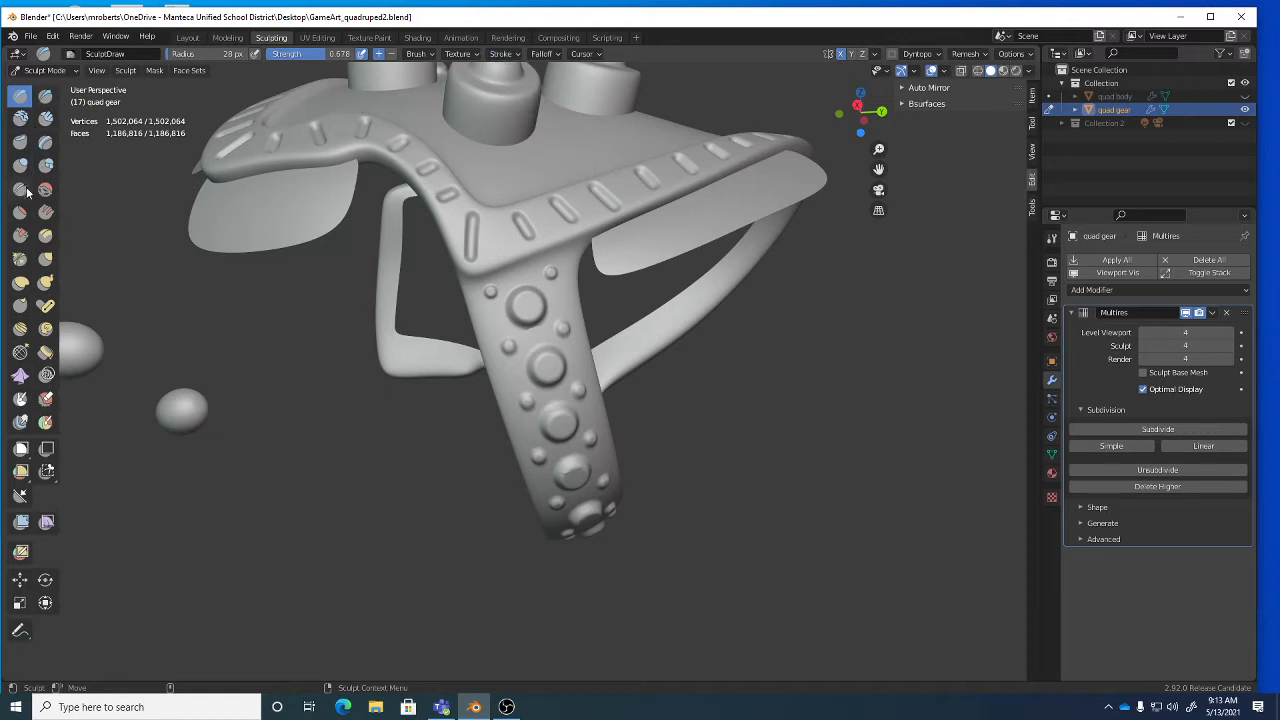
Switch to the Draw Sharp brush with Line strokes and a 19 px radius.
{"action": "left_click", "coordinate": [44, 97]}
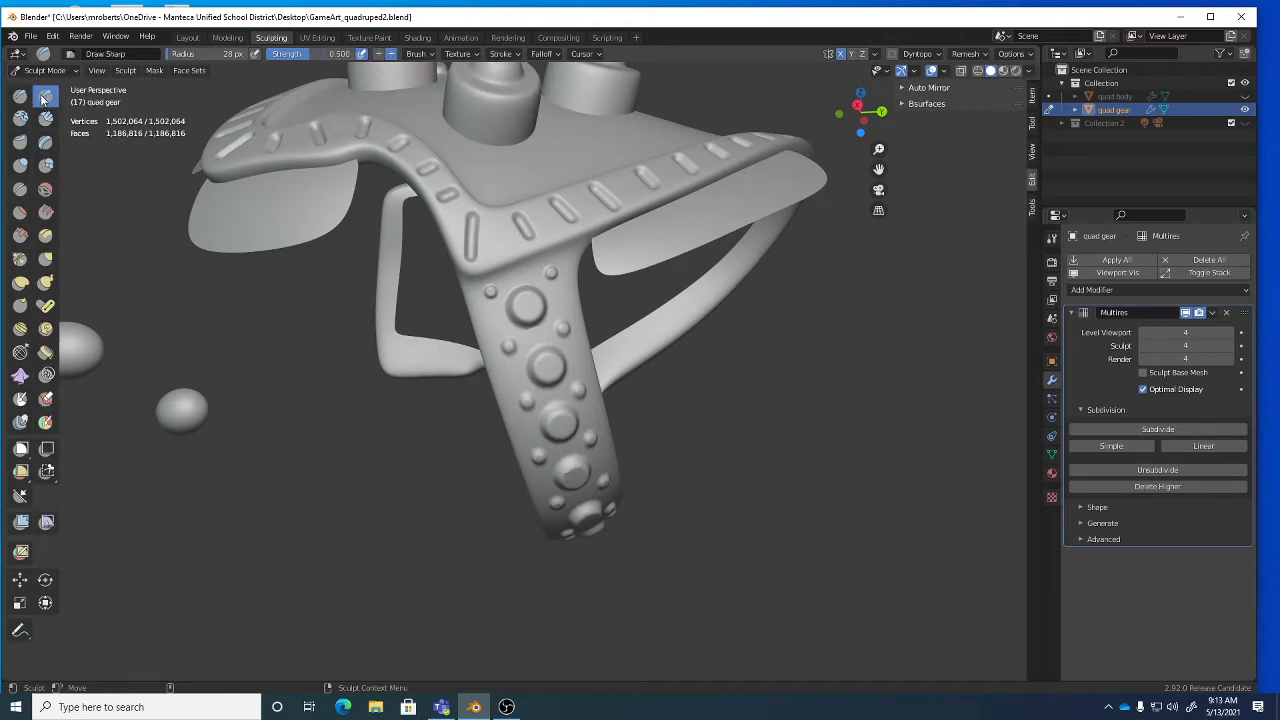
{"action": "left_click", "coordinate": [502, 53]}
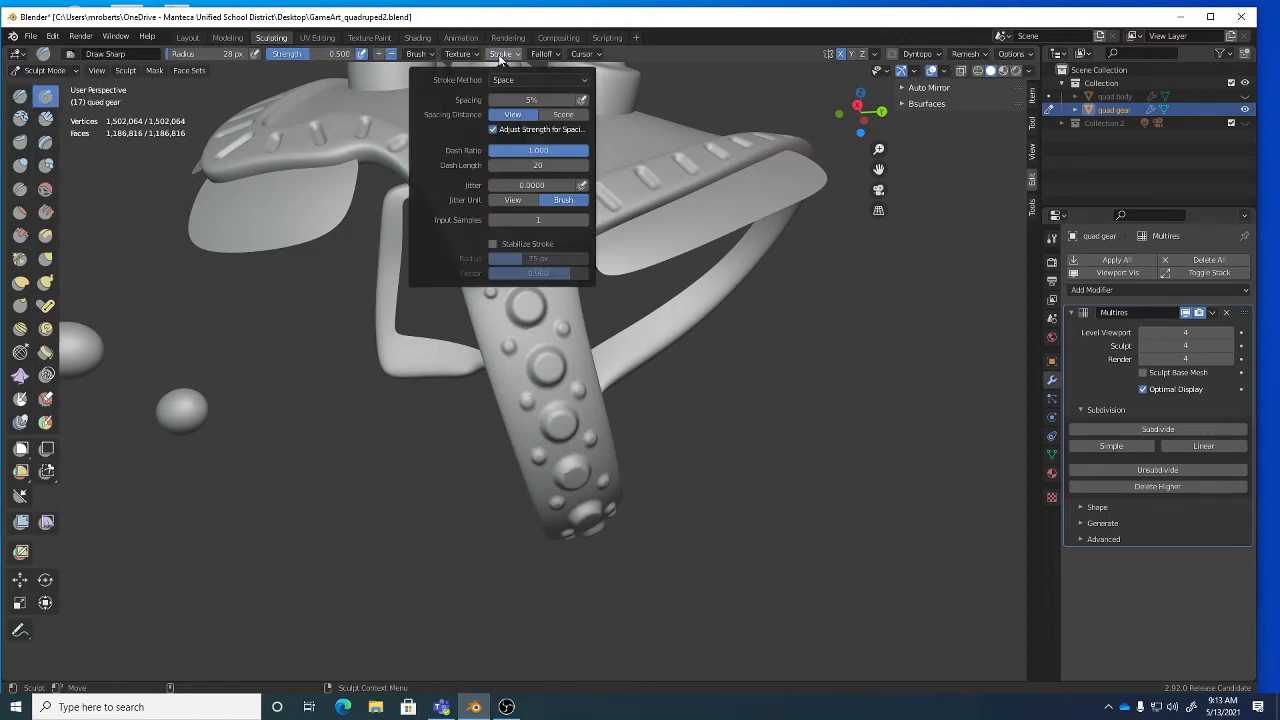
{"action": "left_click", "coordinate": [515, 79]}
{"action": "left_click", "coordinate": [520, 169]}
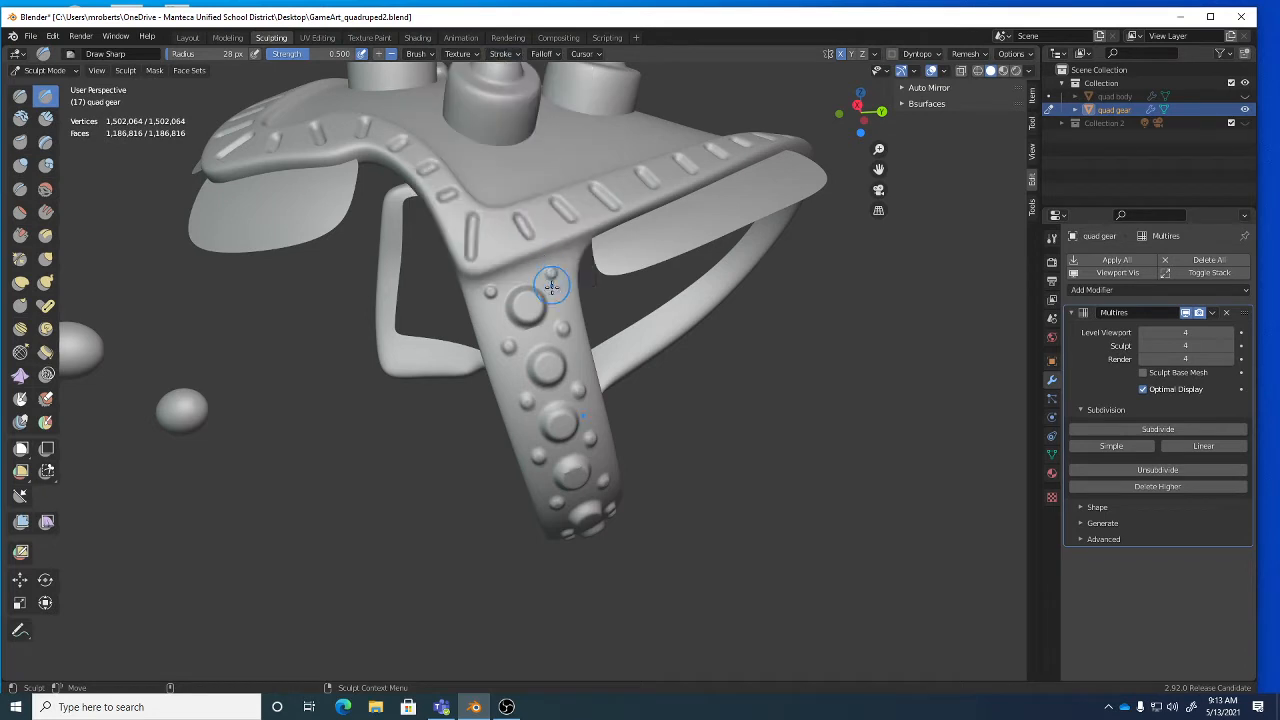
{"action": "left_click_drag", "start_coordinate": [551, 313], "coordinate": [529, 294], "text": "alt"}
{"action": "mouse_move", "coordinate": [529, 294]}
{"action": "right_mouse_down", "text": "alt"}
{"action": "mouse_move", "coordinate": [545, 283]}
{"action": "mouse_move", "coordinate": [571, 303]}
{"action": "mouse_move", "coordinate": [551, 305]}
{"action": "right_mouse_up", "text": "alt"}
{"action": "key", "text": "bracketleft"}
{"action": "key", "text": "bracketleft"}
{"action": "key", "text": "bracketleft"}
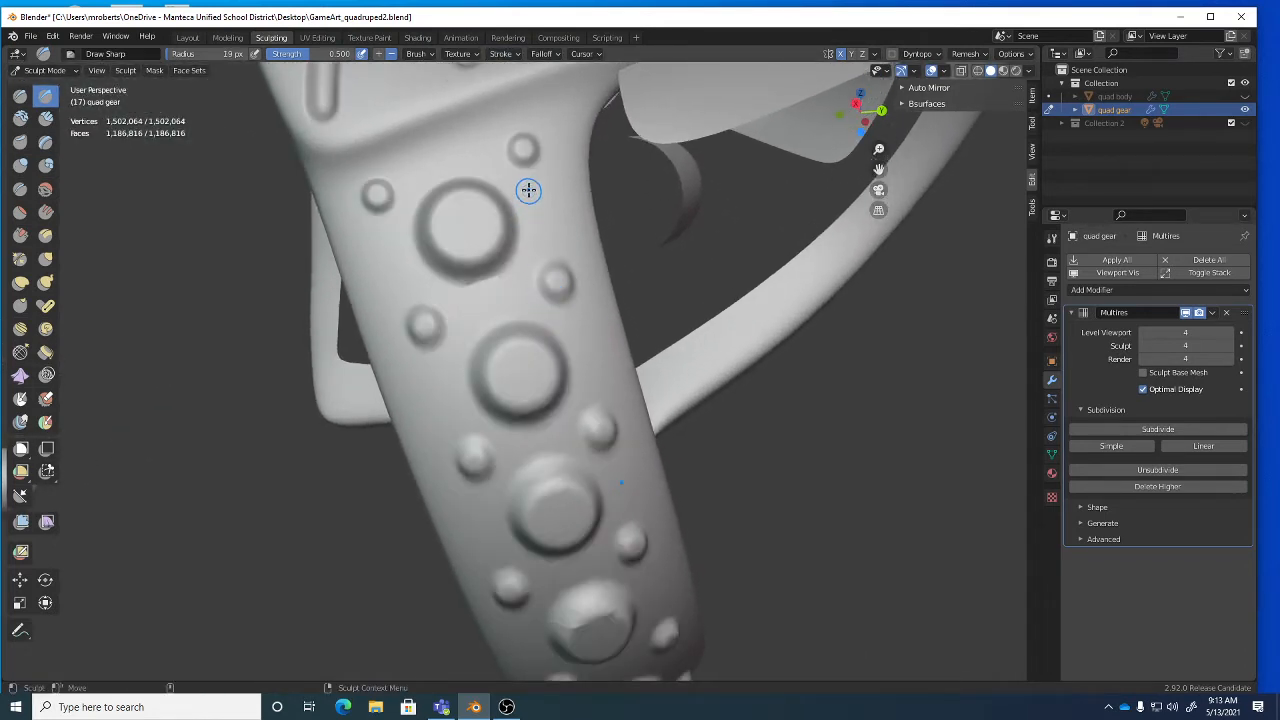
Carve trial grooves beside the large stud, undo one, and raise Strength to 0.715.
{"action": "left_click_drag", "start_coordinate": [533, 182], "coordinate": [534, 187]}
{"action": "left_click_drag", "start_coordinate": [549, 247], "coordinate": [550, 249]}
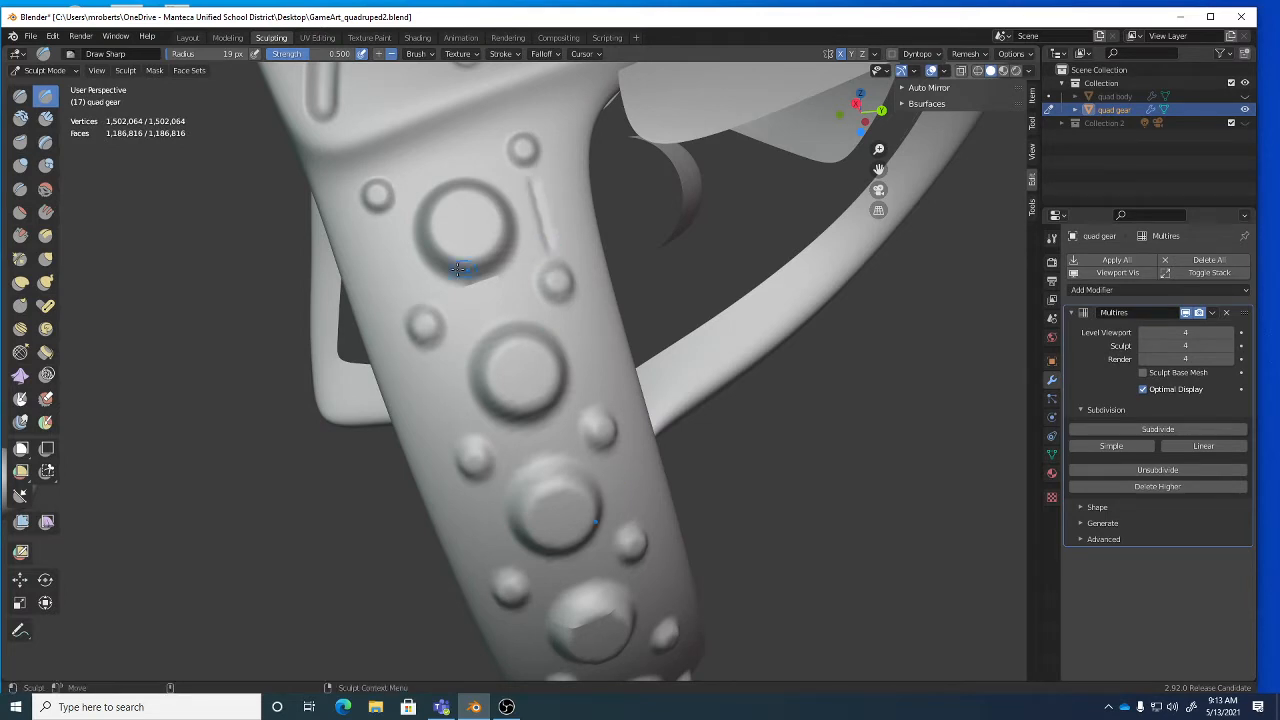
{"action": "left_click_drag", "start_coordinate": [381, 226], "coordinate": [406, 299]}
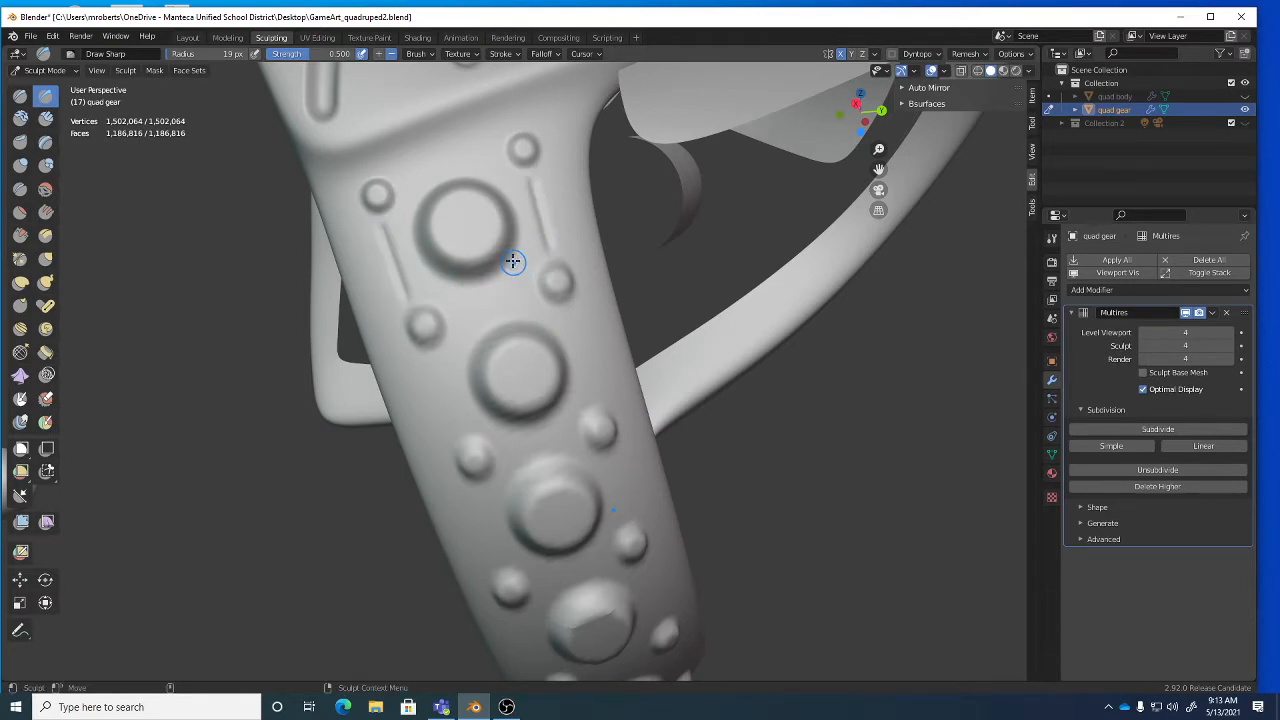
{"action": "key", "text": "ctrl+z"}
{"action": "key", "text": "ctrl+z"}
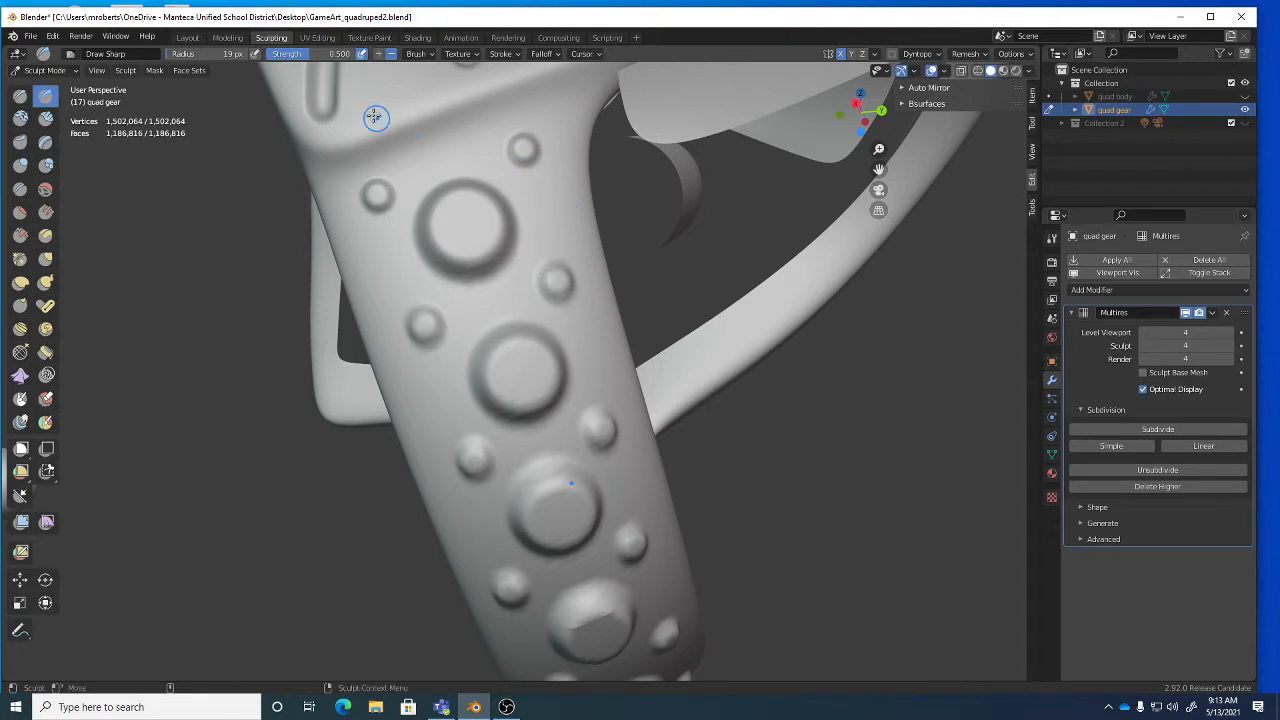
{"action": "left_click_drag", "start_coordinate": [312, 55], "coordinate": [330, 55]}
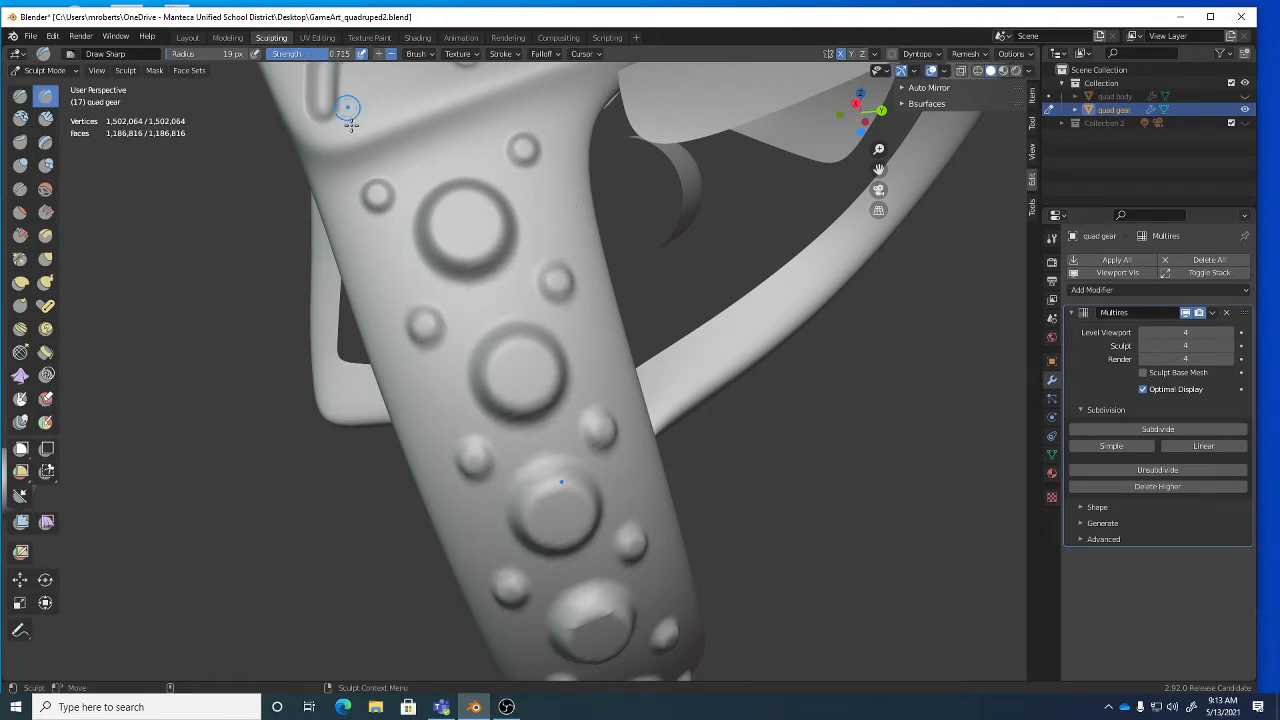
{"action": "left_click_drag", "start_coordinate": [383, 222], "coordinate": [384, 224]}
{"action": "left_click_drag", "start_coordinate": [397, 280], "coordinate": [407, 296]}
Carve straight grooves beside the studs along both sides of the strap.
{"action": "left_click_drag", "start_coordinate": [536, 182], "coordinate": [538, 197]}
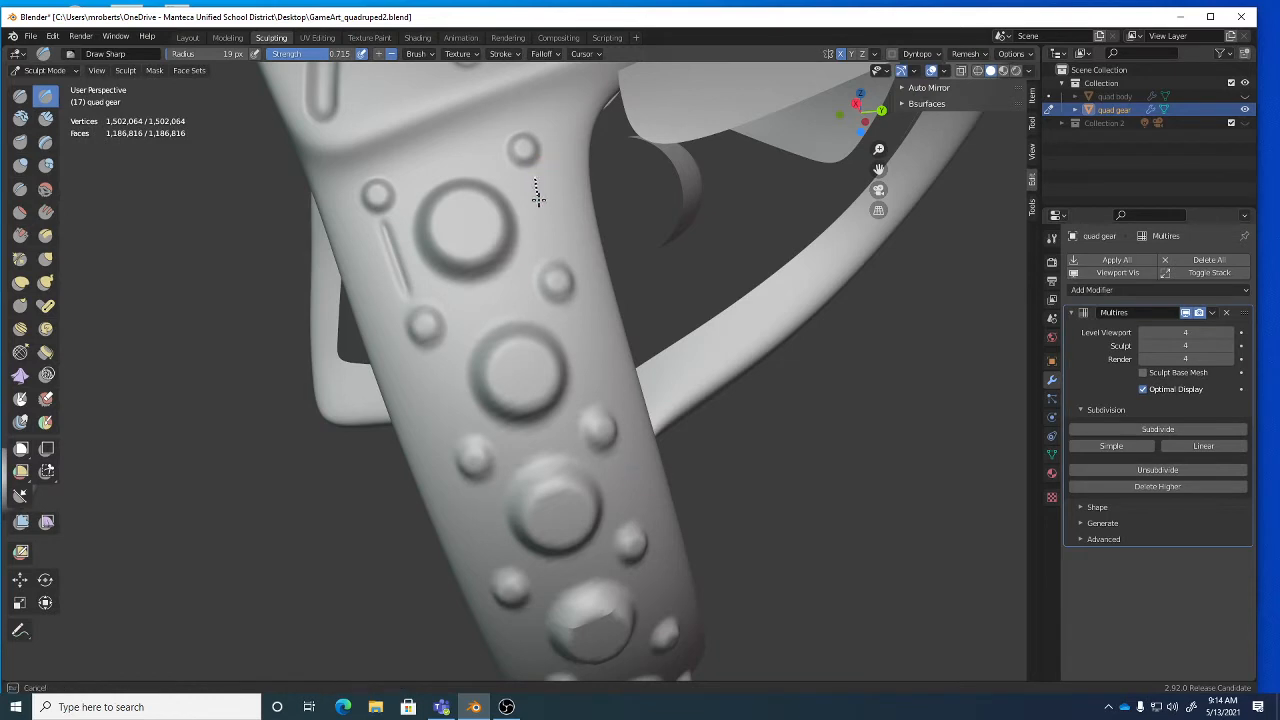
{"action": "left_click_drag", "start_coordinate": [549, 243], "coordinate": [549, 243]}
{"action": "mouse_move", "coordinate": [549, 243]}
{"action": "middle_mouse_down"}
{"action": "mouse_move", "coordinate": [552, 223]}
{"action": "mouse_move", "coordinate": [531, 206]}
{"action": "middle_mouse_up"}
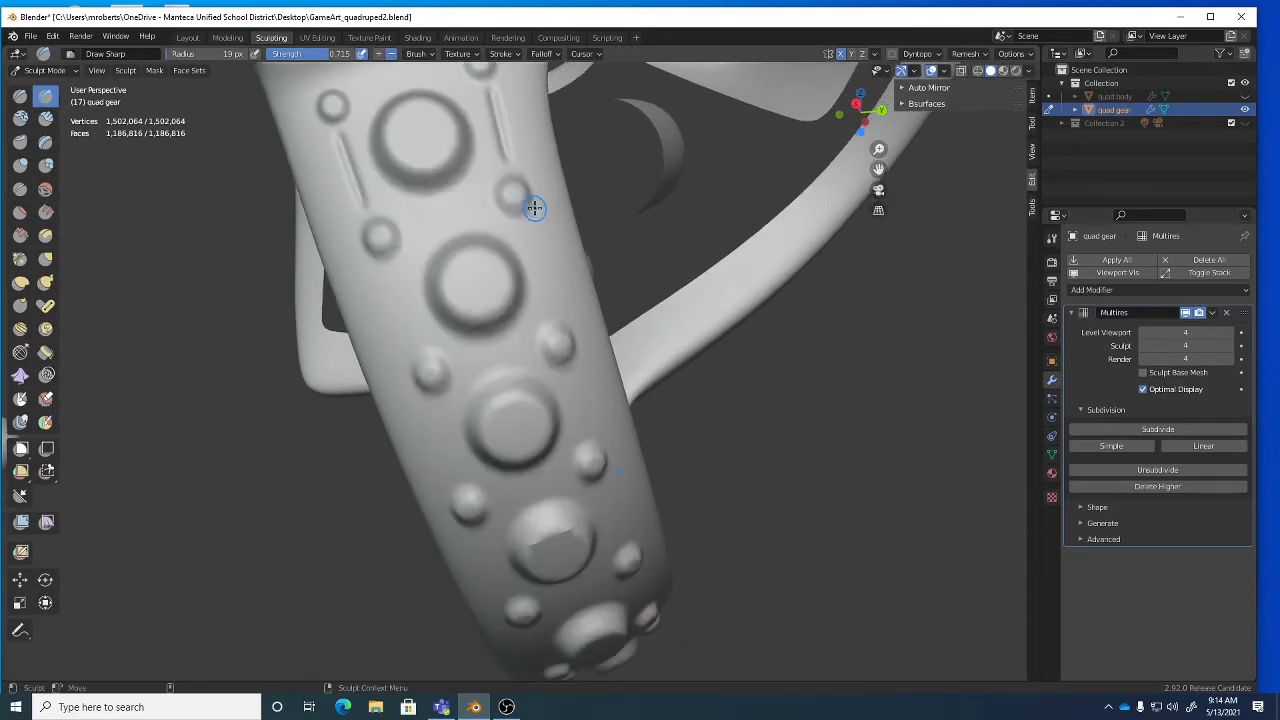
{"action": "left_click_drag", "start_coordinate": [529, 234], "coordinate": [551, 302]}
{"action": "left_click_drag", "start_coordinate": [394, 277], "coordinate": [414, 346]}
{"action": "mouse_move", "coordinate": [414, 346]}
{"action": "middle_mouse_down"}
{"action": "mouse_move", "coordinate": [480, 346]}
{"action": "mouse_move", "coordinate": [446, 291]}
{"action": "mouse_move", "coordinate": [423, 286]}
{"action": "middle_mouse_up"}
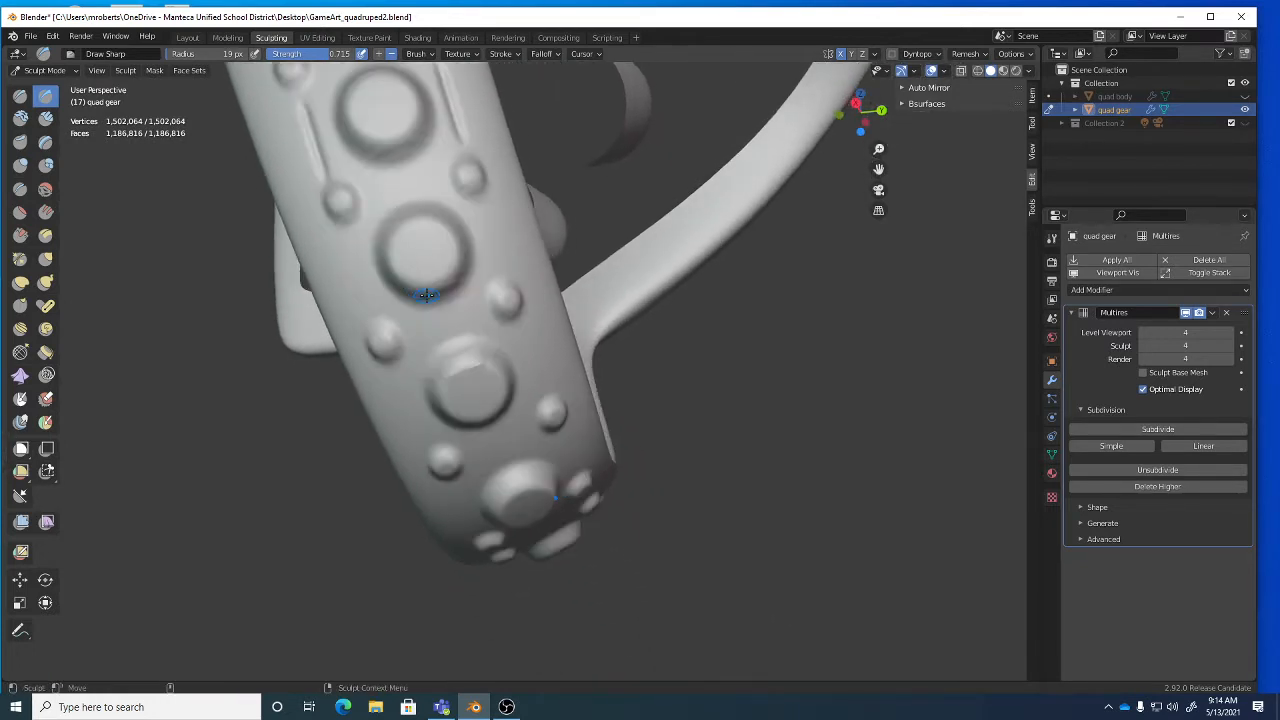
{"action": "left_click_drag", "start_coordinate": [348, 246], "coordinate": [369, 306]}
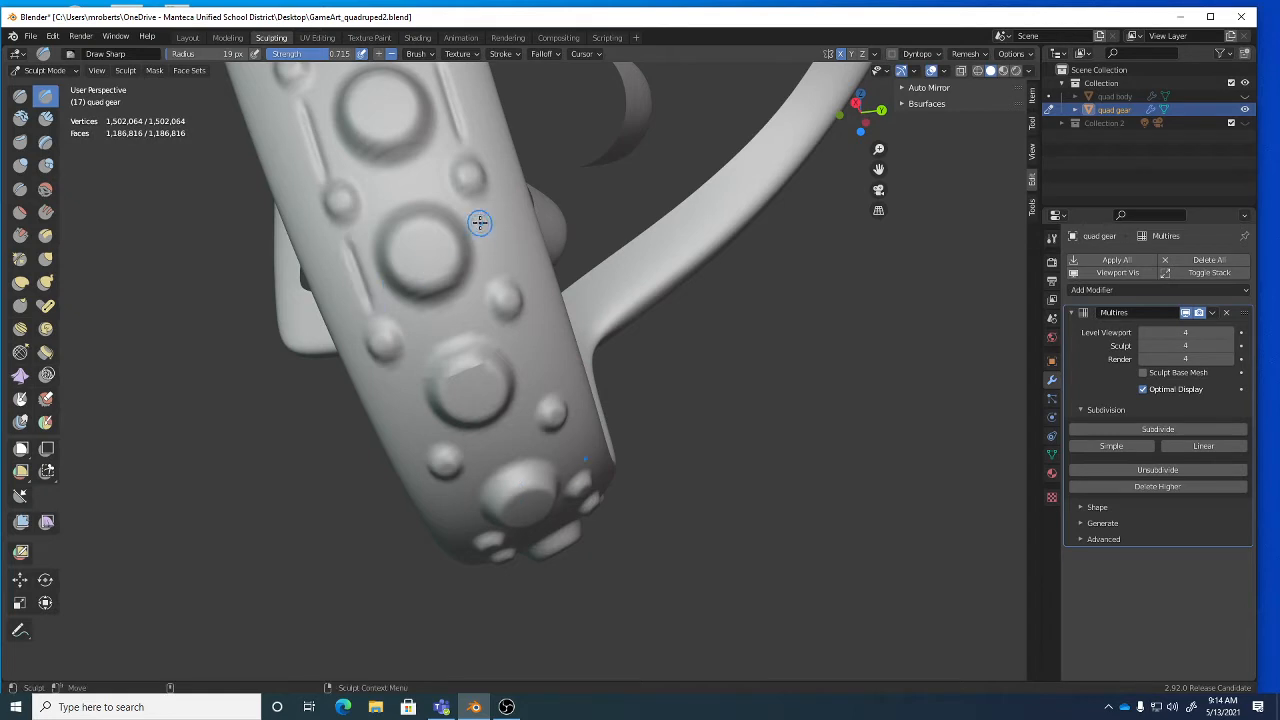
{"action": "left_click_drag", "start_coordinate": [483, 215], "coordinate": [497, 270]}
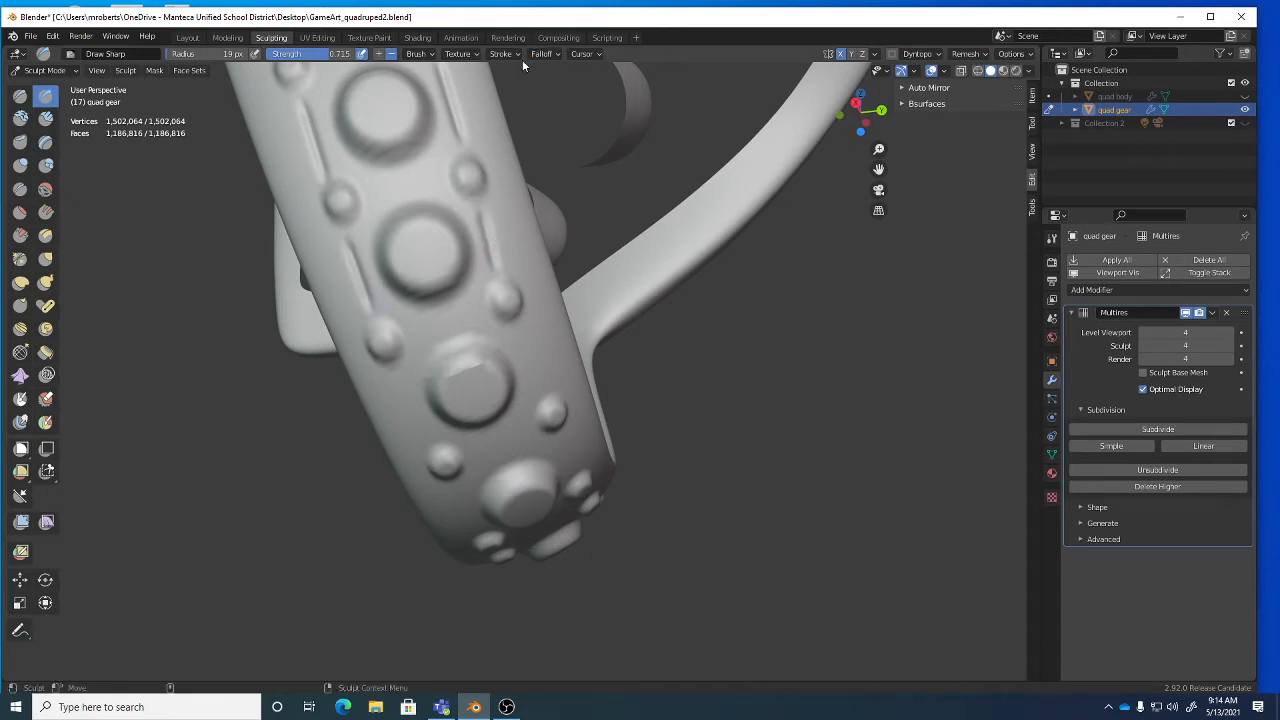
Carve further grooves beside the lower studs and left of the big stud.
{"action": "left_click", "coordinate": [500, 54]}
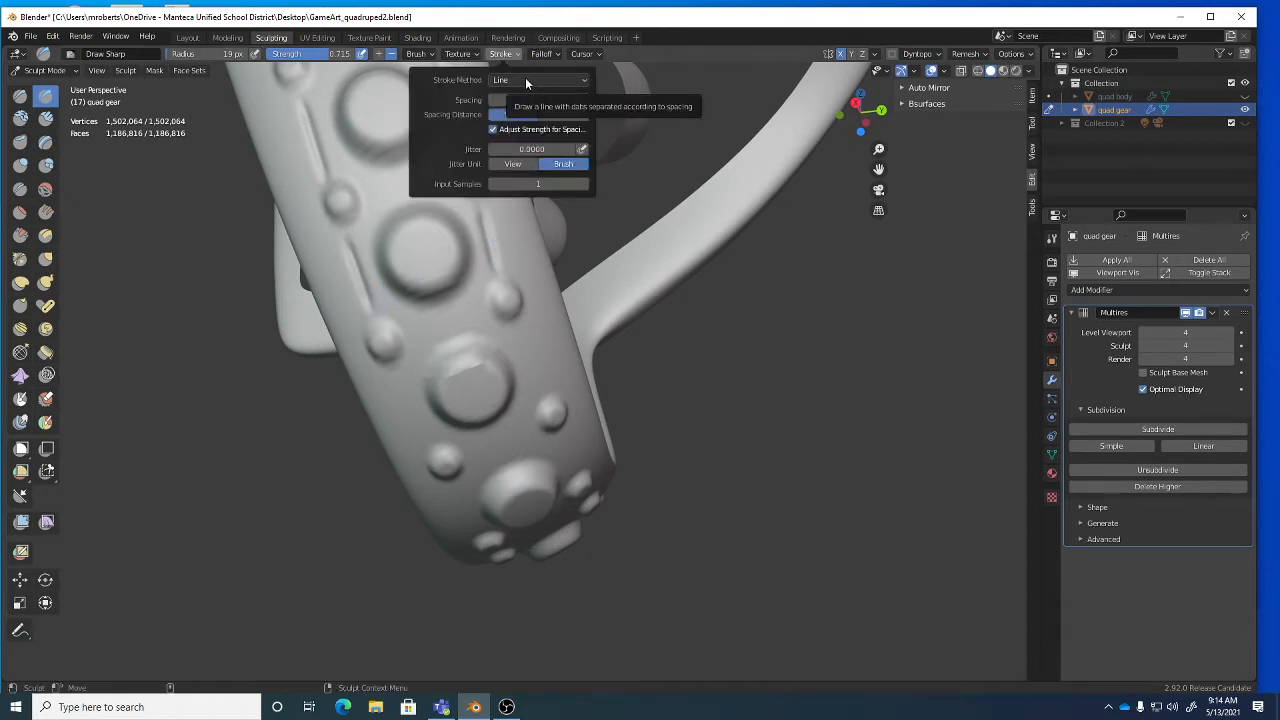
{"action": "mouse_move", "coordinate": [643, 229]}
{"action": "middle_mouse_down"}
{"action": "mouse_move", "coordinate": [534, 346]}
{"action": "mouse_move", "coordinate": [453, 303]}
{"action": "middle_mouse_up"}
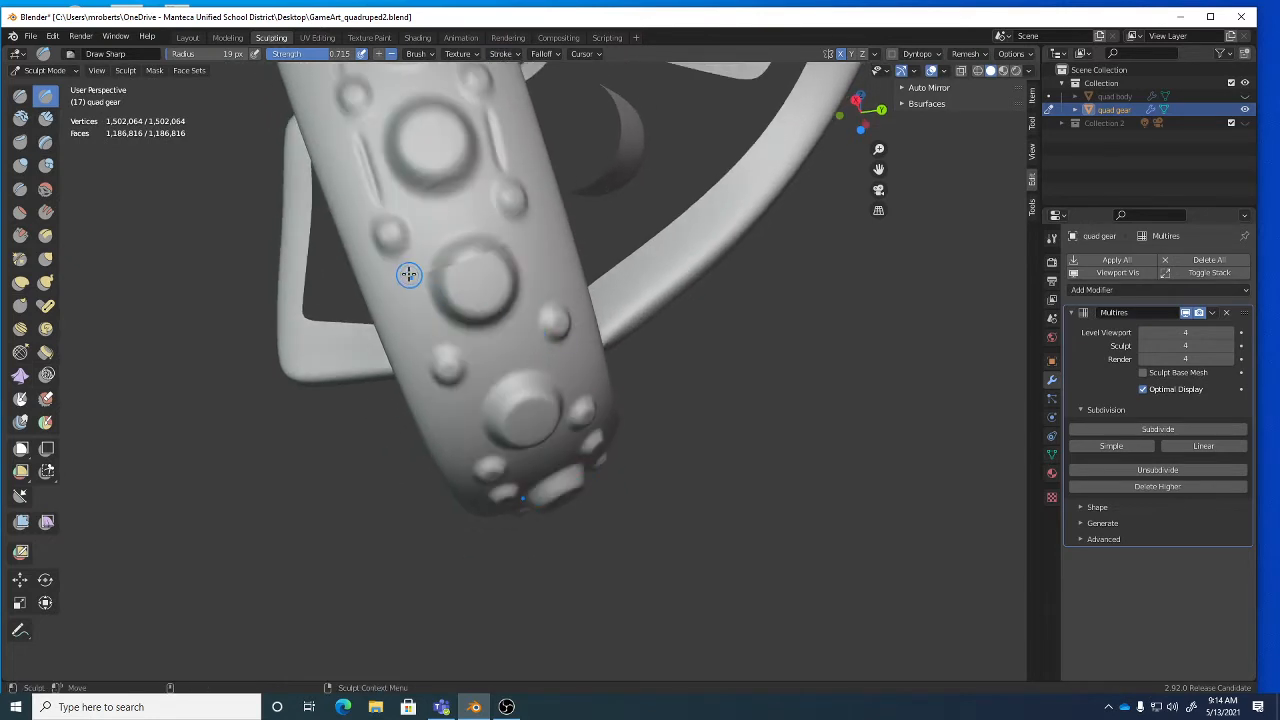
{"action": "left_click_drag", "start_coordinate": [406, 275], "coordinate": [407, 280]}
{"action": "left_click_drag", "start_coordinate": [430, 328], "coordinate": [430, 328]}
{"action": "left_click_drag", "start_coordinate": [531, 238], "coordinate": [548, 295]}
{"action": "middle_click_drag", "start_coordinate": [548, 295], "coordinate": [523, 277]}
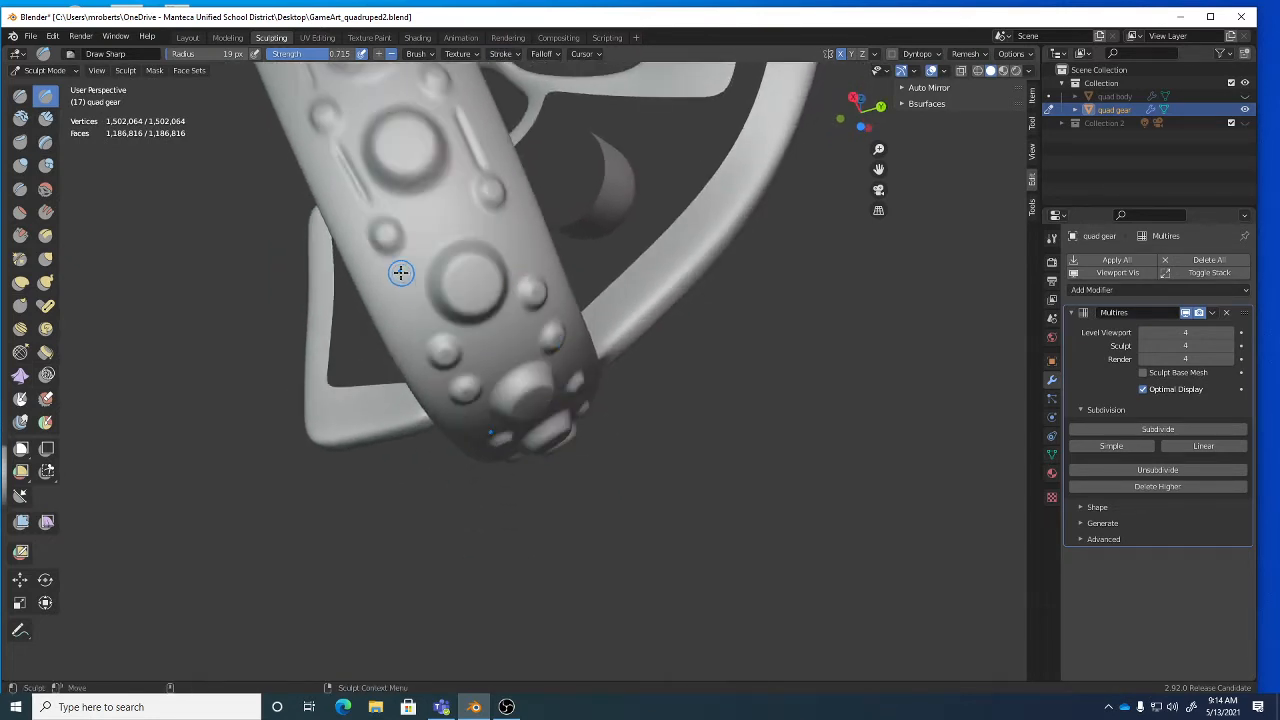
{"action": "left_click_drag", "start_coordinate": [402, 272], "coordinate": [436, 340]}
{"action": "left_click_drag", "start_coordinate": [503, 222], "coordinate": [519, 260]}
{"action": "mouse_move", "coordinate": [519, 260]}
{"action": "middle_mouse_down"}
{"action": "mouse_move", "coordinate": [477, 289]}
{"action": "mouse_move", "coordinate": [524, 79]}
{"action": "middle_mouse_up"}
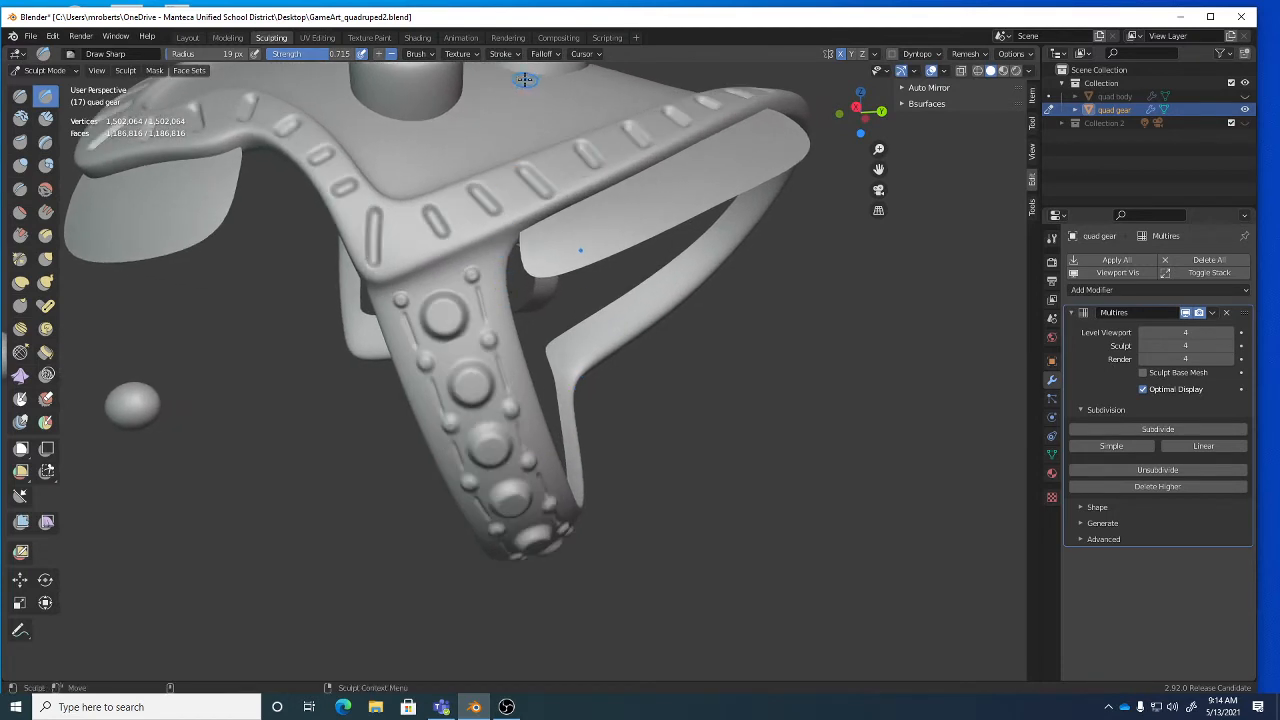
Switch the brush stroke method back to Space.
{"action": "left_click", "coordinate": [511, 57]}
{"action": "left_click", "coordinate": [514, 80]}
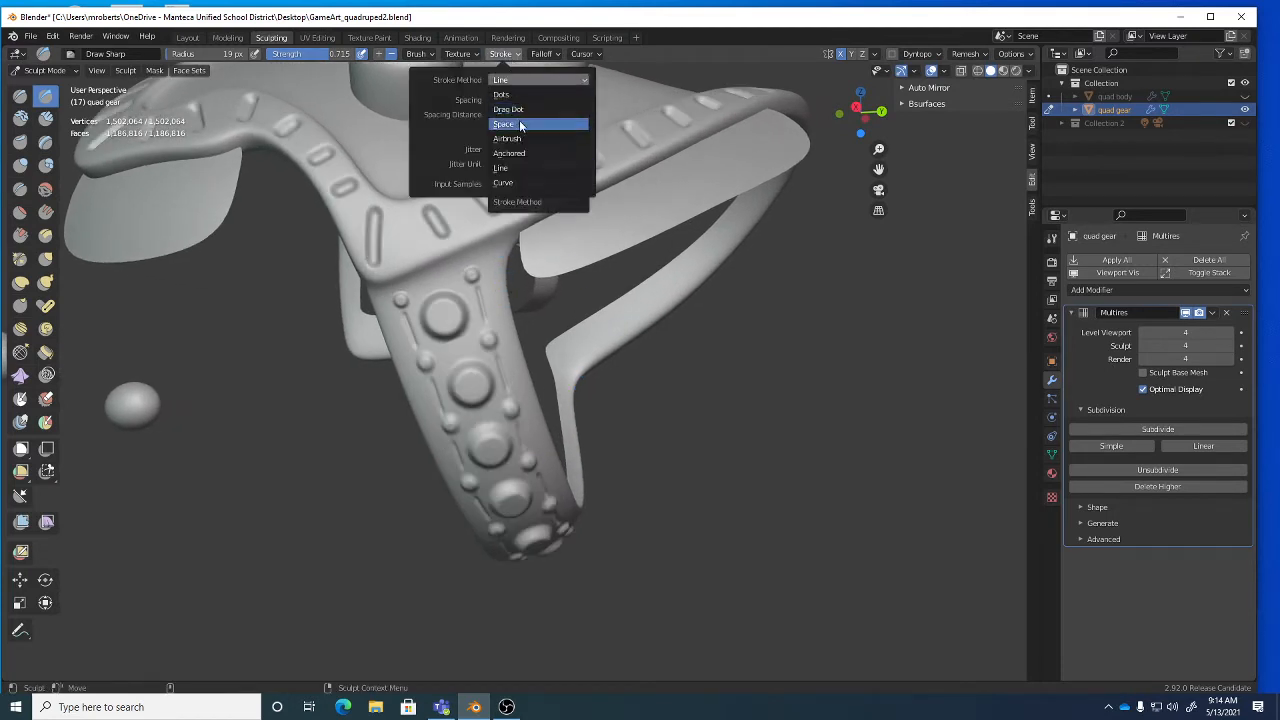
{"action": "left_click", "coordinate": [523, 123]}
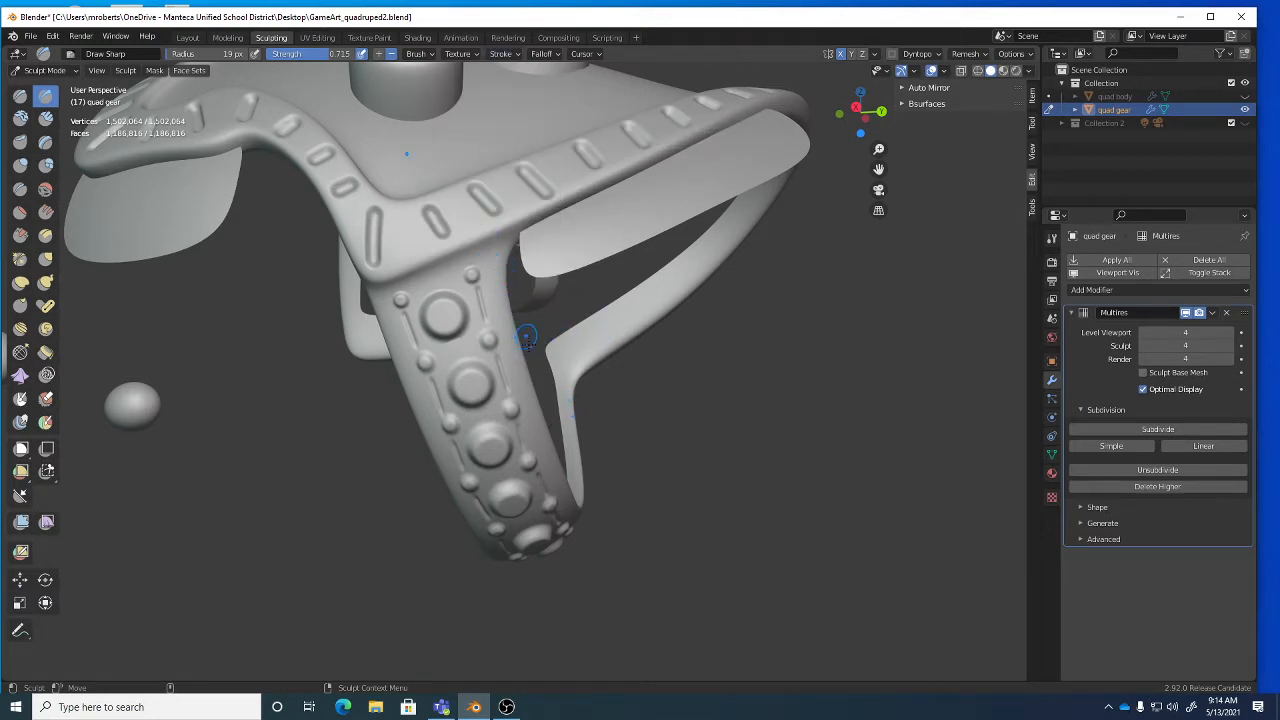
{"action": "left_click", "coordinate": [504, 55]}
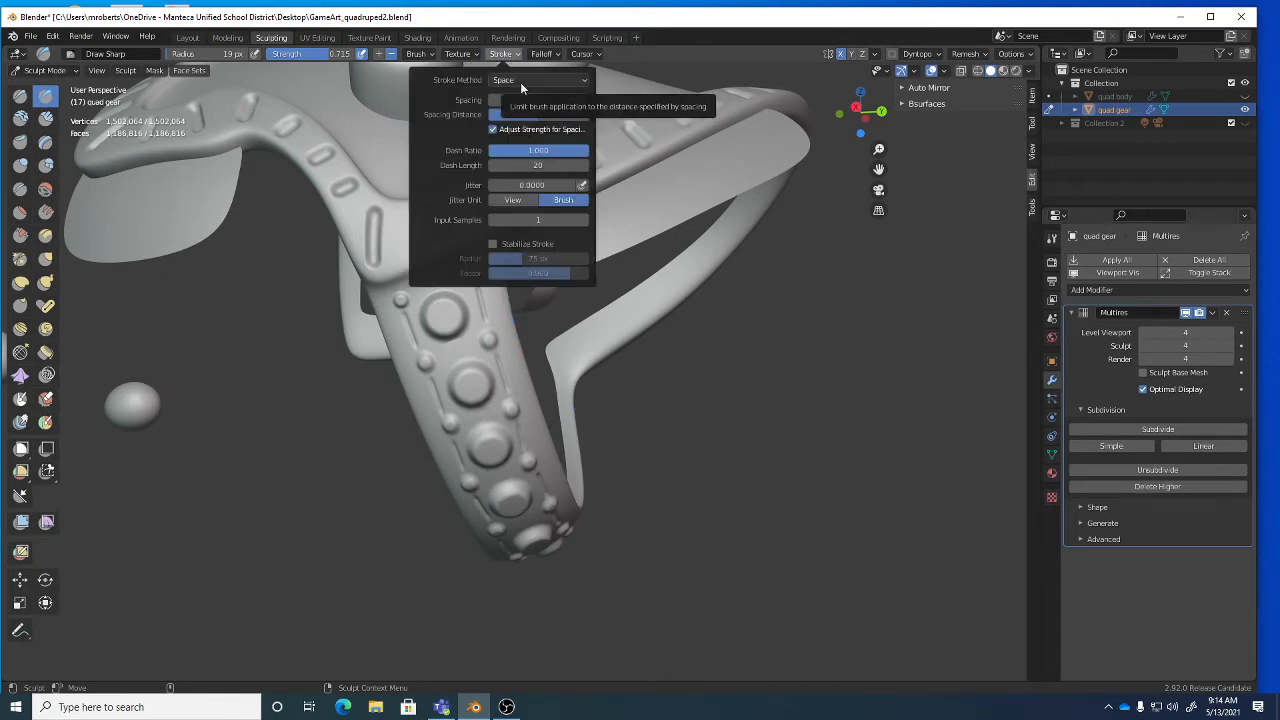
Orbit around the whole gear to its left front side and pick the Mask brush.
{"action": "right_click_drag", "start_coordinate": [743, 354], "coordinate": [603, 343], "text": "alt"}
{"action": "mouse_move", "coordinate": [603, 343]}
{"action": "left_mouse_down", "text": "alt"}
{"action": "mouse_move", "coordinate": [592, 352]}
{"action": "mouse_move", "coordinate": [571, 309]}
{"action": "left_mouse_up", "text": "alt"}
{"action": "scroll", "coordinate": [590, 352], "scroll_direction": "up", "scroll_amount": 5}
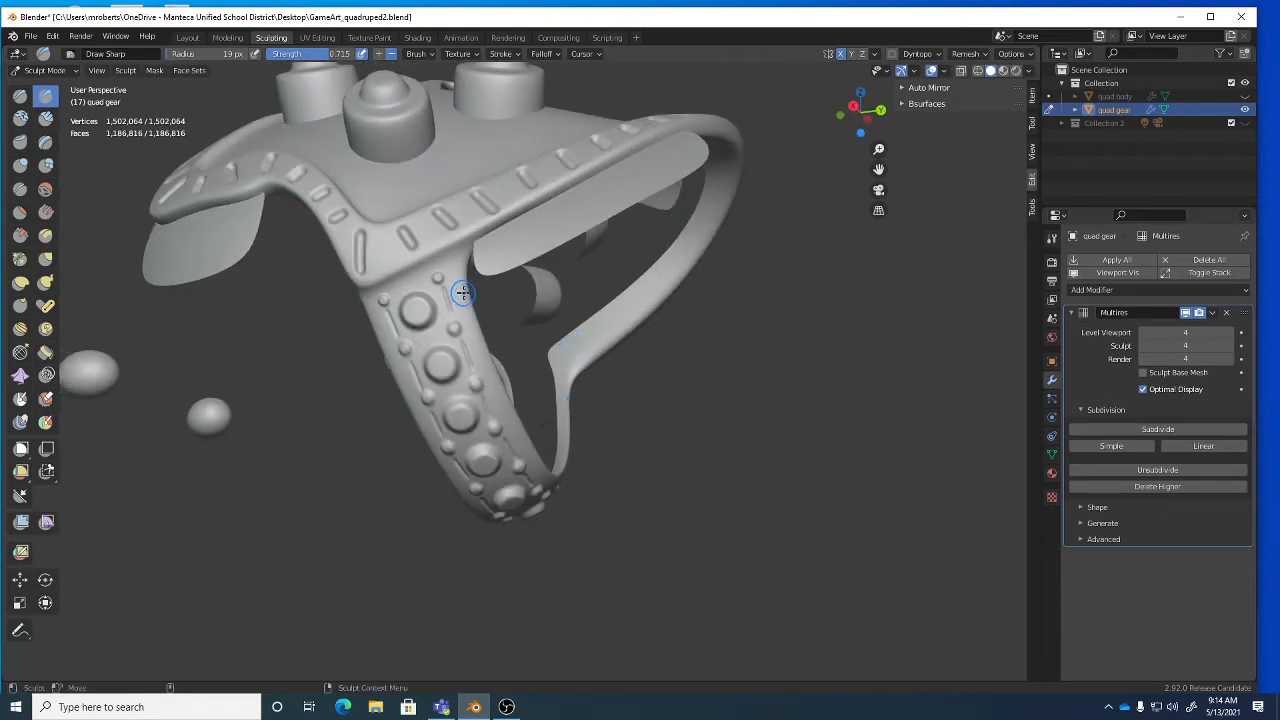
{"action": "mouse_move", "coordinate": [434, 297]}
{"action": "left_mouse_down", "text": "alt"}
{"action": "mouse_move", "coordinate": [471, 289]}
{"action": "mouse_move", "coordinate": [491, 310]}
{"action": "mouse_move", "coordinate": [446, 289]}
{"action": "left_mouse_up", "text": "alt"}
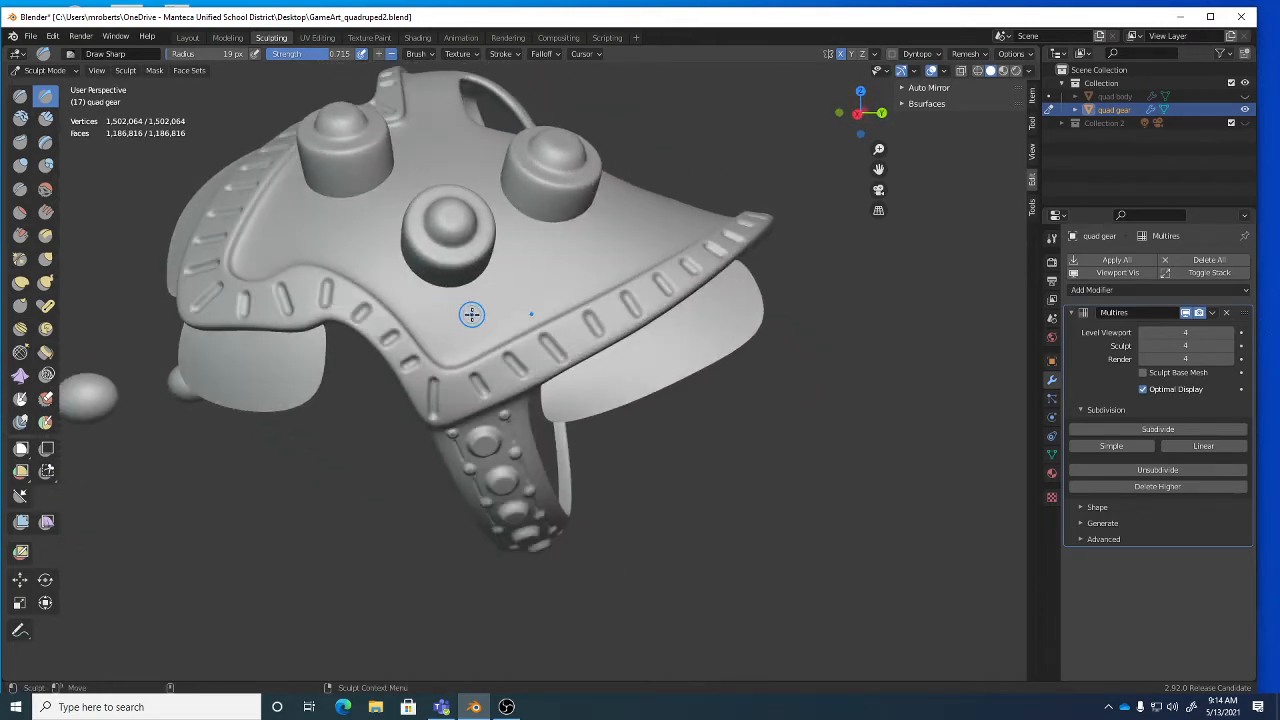
{"action": "mouse_move", "coordinate": [321, 308]}
{"action": "middle_mouse_down"}
{"action": "mouse_move", "coordinate": [460, 370]}
{"action": "mouse_move", "coordinate": [507, 318]}
{"action": "middle_mouse_up"}
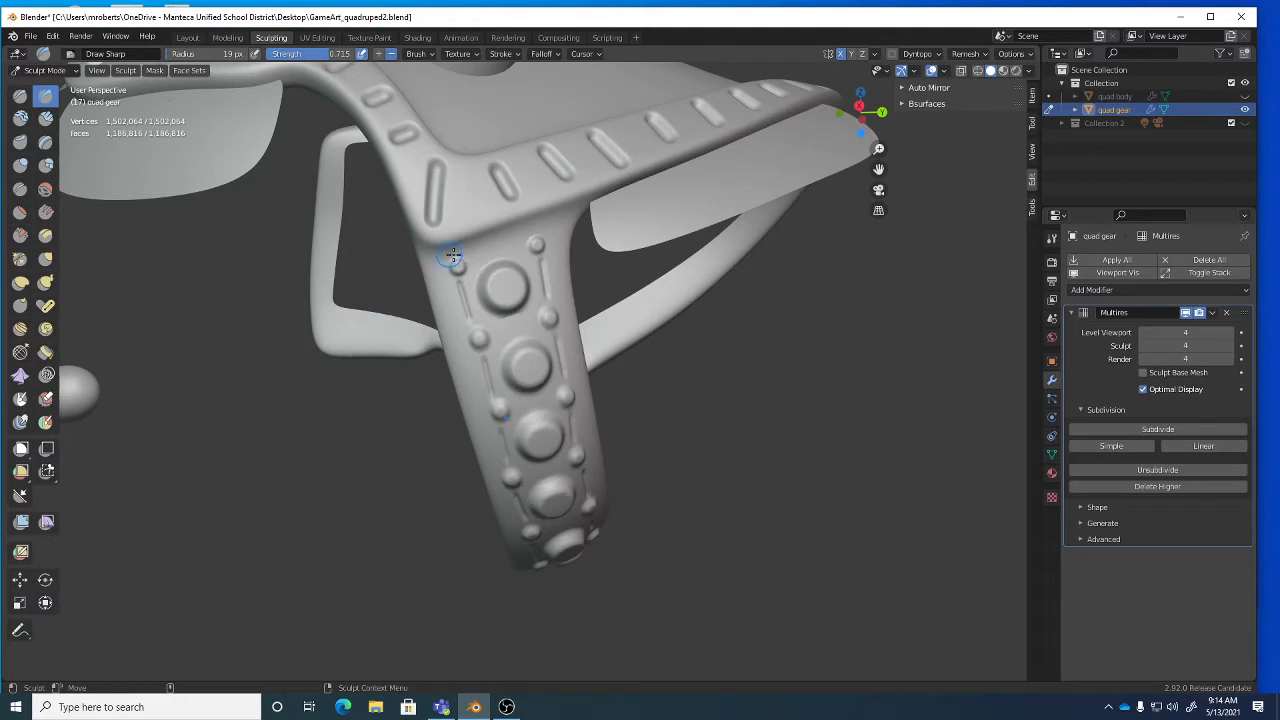
{"action": "left_click", "coordinate": [19, 400]}
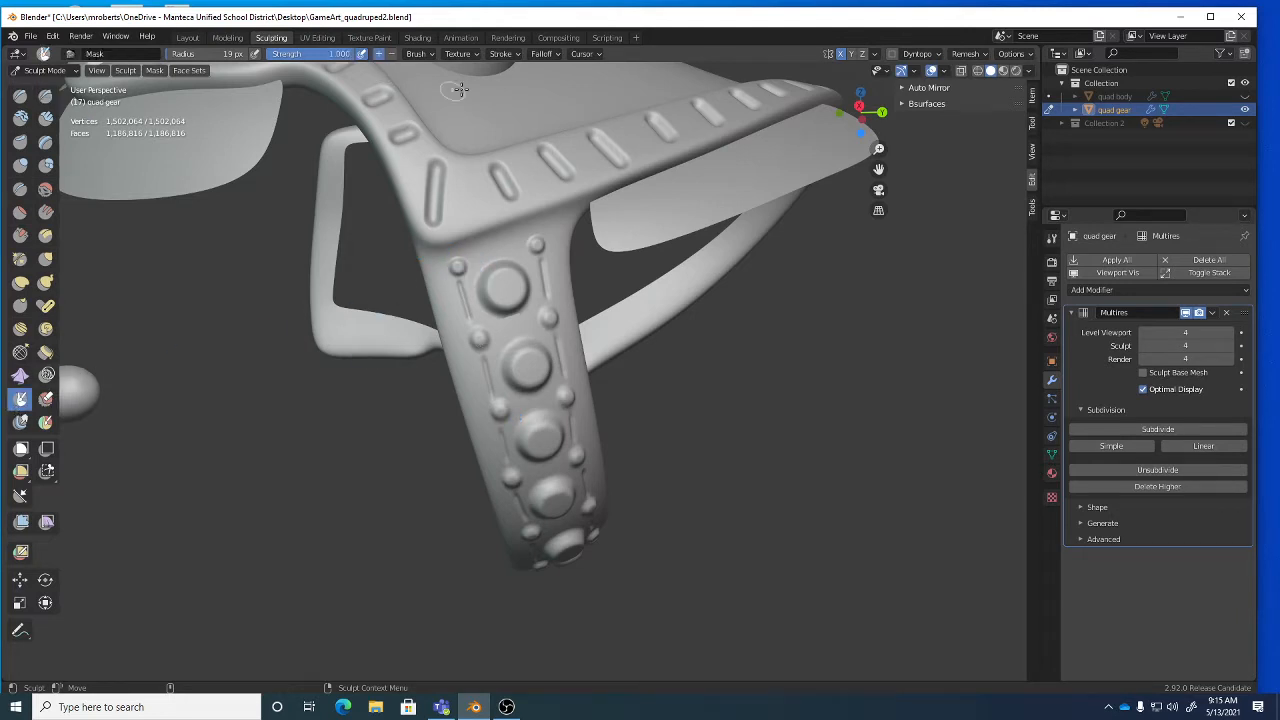
Paint a few test mask dots on the saddle top, then undo them.
{"action": "left_click", "coordinate": [502, 53]}
{"action": "left_click", "coordinate": [522, 80]}
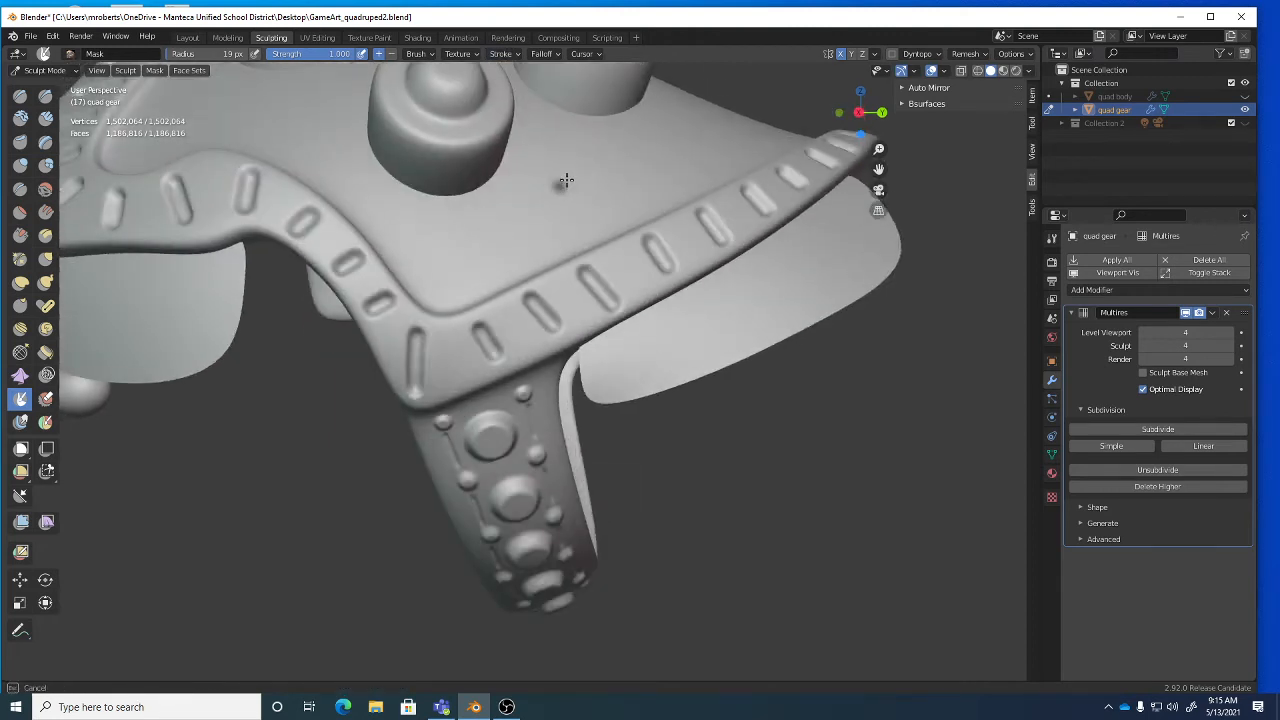
{"action": "left_click", "coordinate": [605, 167]}
{"action": "left_click", "coordinate": [641, 147]}
{"action": "left_click", "coordinate": [665, 175]}
{"action": "left_click", "coordinate": [625, 197]}
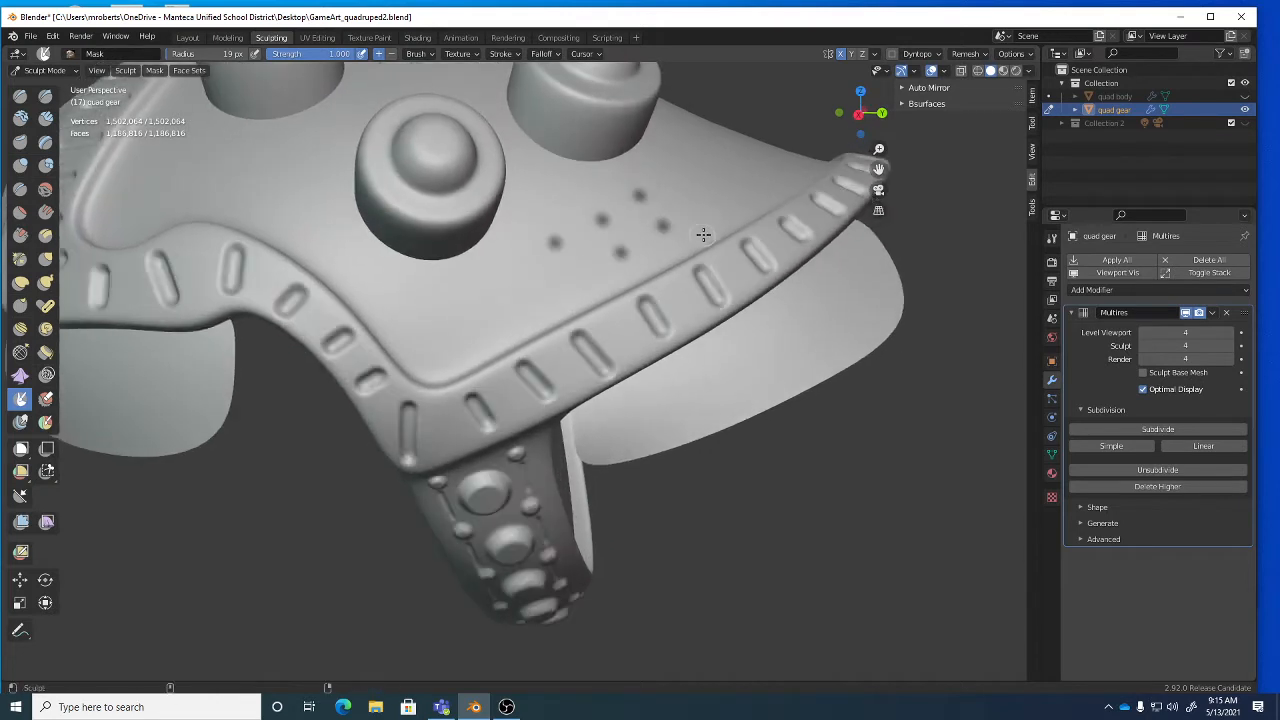
{"action": "key", "text": "ctrl+z"}
{"action": "key", "text": "ctrl+z"}
{"action": "key", "text": "ctrl+z"}
{"action": "key", "text": "ctrl+z"}
{"action": "key", "text": "ctrl+z"}
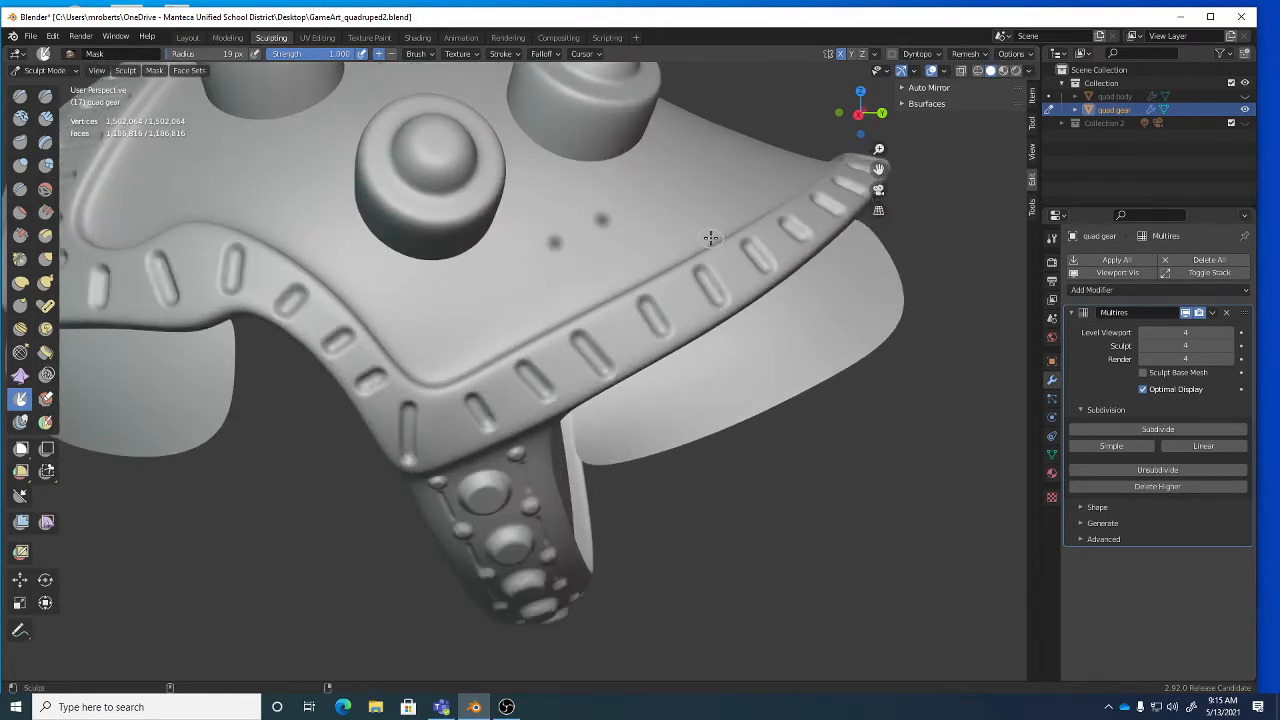
Set the Mask brush stroke method to Space.
{"action": "left_click", "coordinate": [503, 53]}
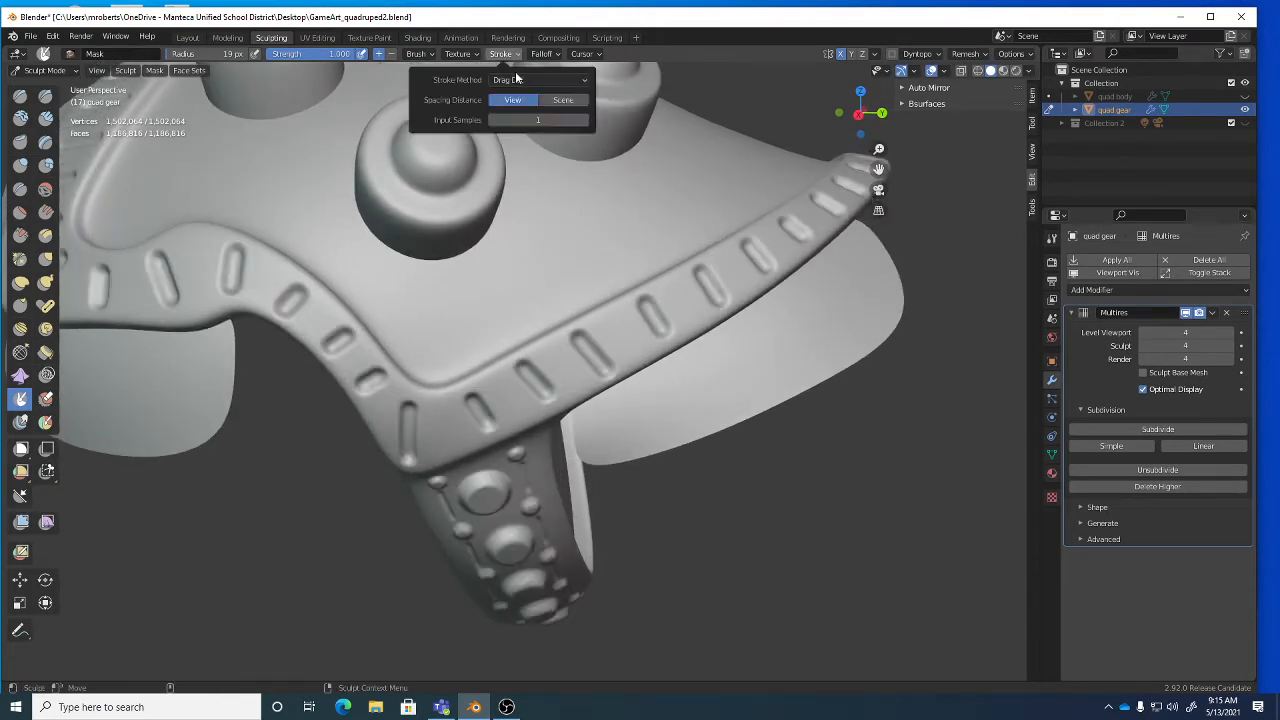
{"action": "left_click", "coordinate": [538, 80]}
{"action": "left_click", "coordinate": [525, 122]}
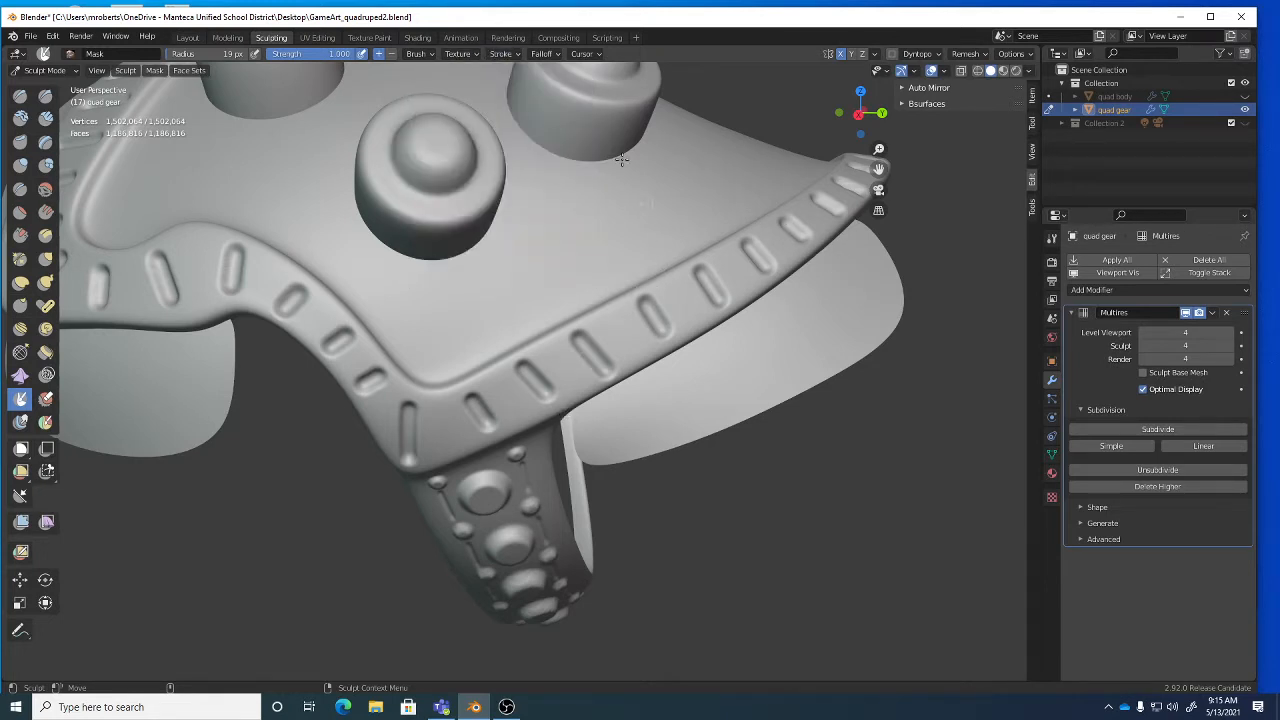
{"action": "left_click", "coordinate": [506, 55]}
Save GameArt_quadruped2.blend and orbit to view the saddle top.
{"action": "right_click_drag", "start_coordinate": [729, 367], "coordinate": [601, 366], "text": "alt"}
{"action": "mouse_move", "coordinate": [601, 366]}
{"action": "left_mouse_down", "text": "alt"}
{"action": "mouse_move", "coordinate": [620, 352]}
{"action": "mouse_move", "coordinate": [508, 374]}
{"action": "left_mouse_up", "text": "alt"}
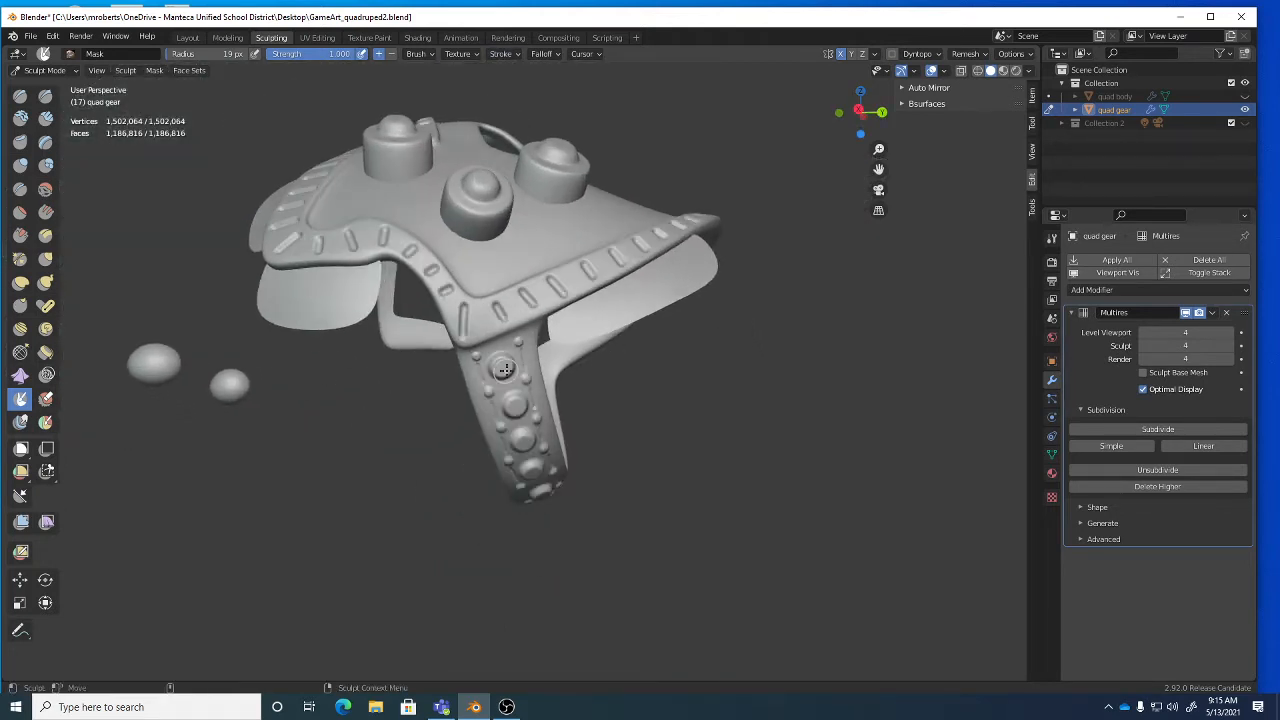
{"action": "key", "text": "ctrl+s"}
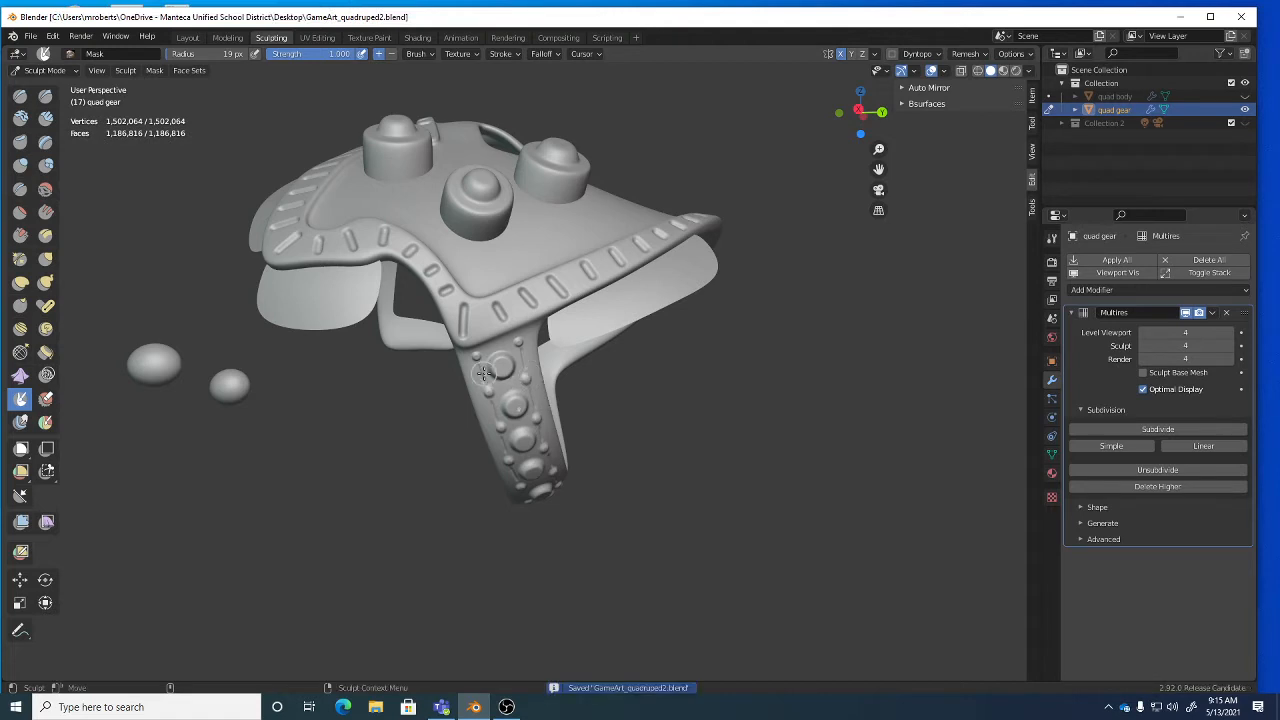
{"action": "mouse_move", "coordinate": [533, 365]}
{"action": "left_mouse_down", "text": "alt"}
{"action": "mouse_move", "coordinate": [405, 252]}
{"action": "mouse_move", "coordinate": [457, 306]}
{"action": "left_mouse_up", "text": "alt"}
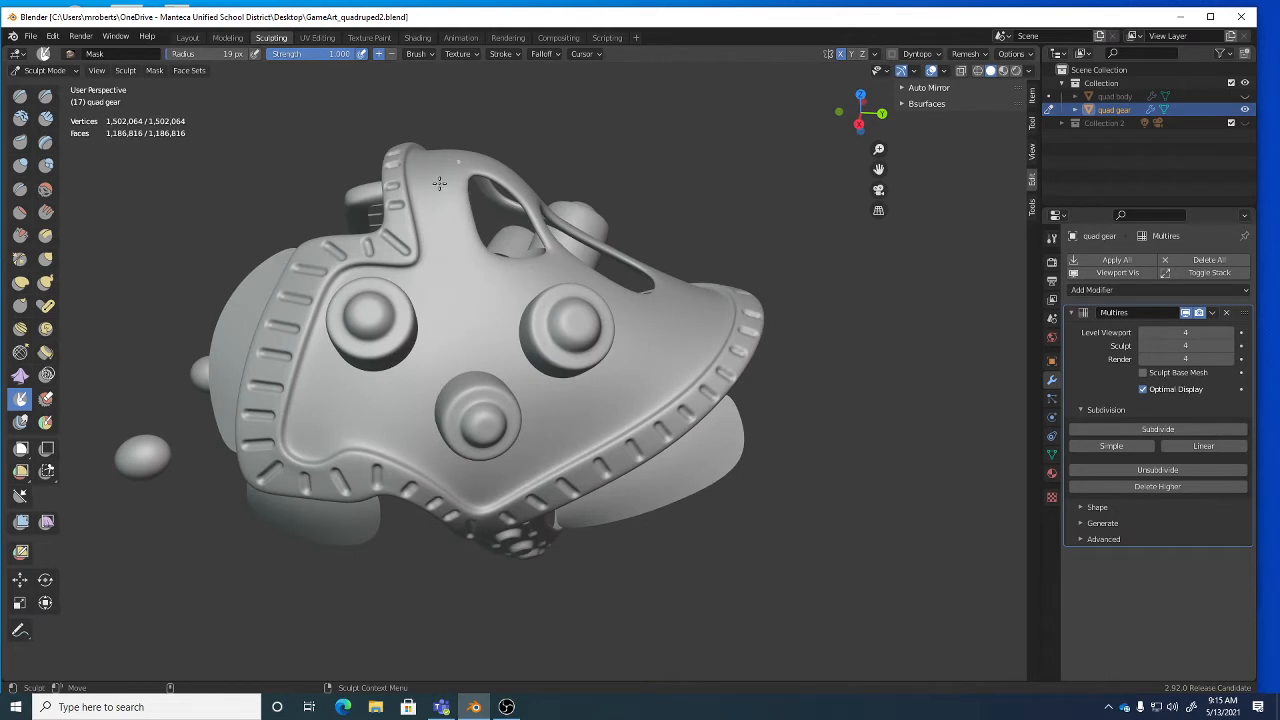
{"action": "mouse_move", "coordinate": [646, 322]}
{"action": "left_mouse_down", "text": "alt"}
{"action": "mouse_move", "coordinate": [465, 270]}
{"action": "mouse_move", "coordinate": [443, 243]}
{"action": "left_mouse_up", "text": "alt"}
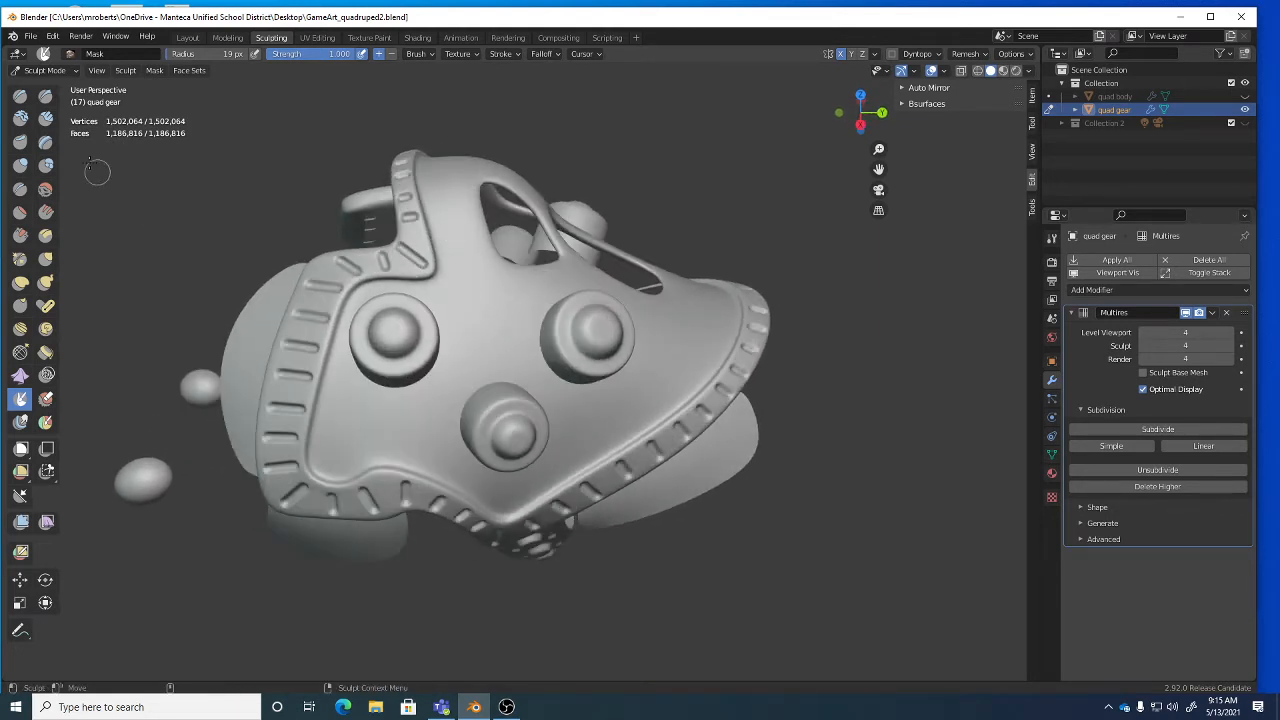
Select the Draw brush and lower its Strength to 0.463.
{"action": "left_click", "coordinate": [20, 96]}
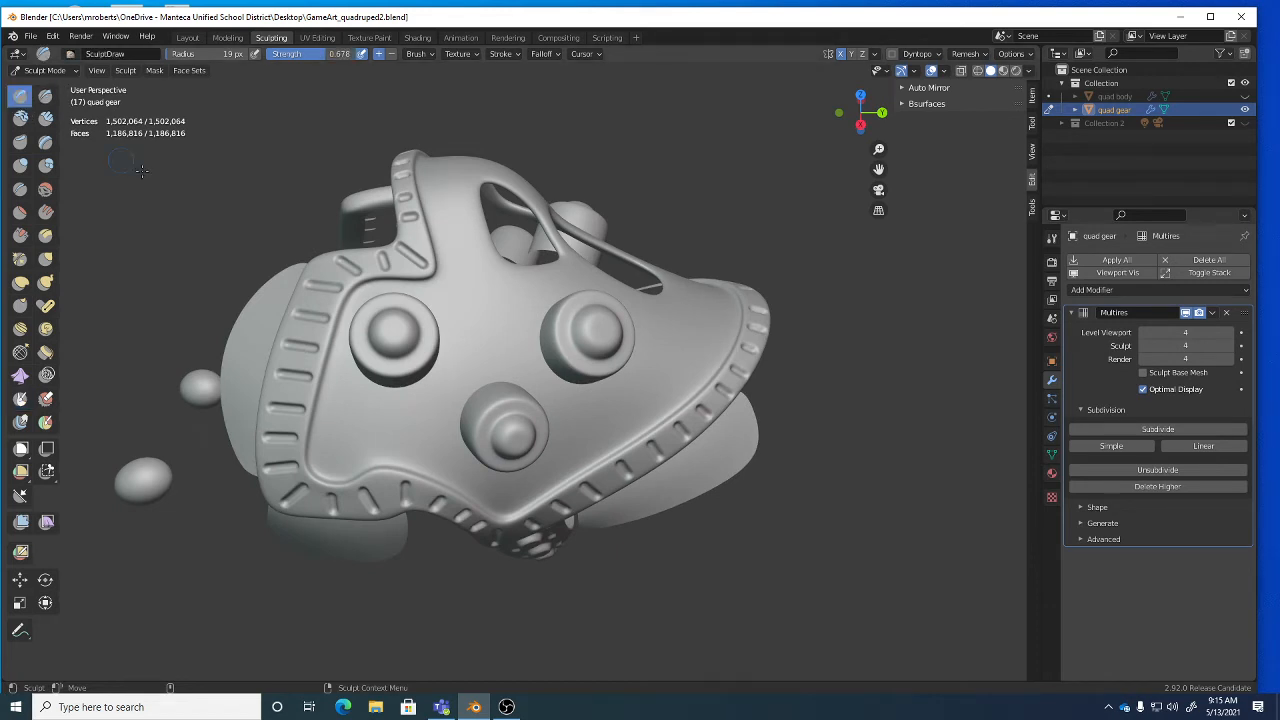
{"action": "mouse_move", "coordinate": [566, 349]}
{"action": "left_mouse_down", "text": "alt"}
{"action": "mouse_move", "coordinate": [519, 317]}
{"action": "mouse_move", "coordinate": [540, 329]}
{"action": "left_mouse_up", "text": "alt"}
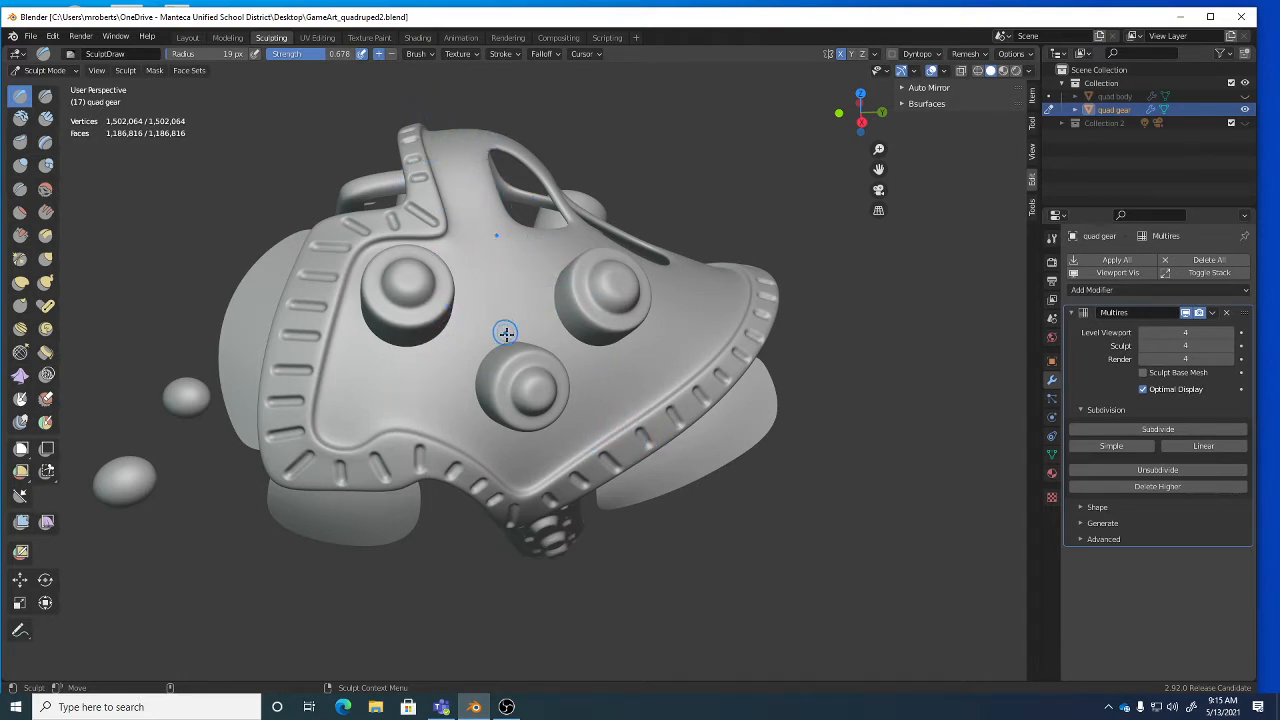
{"action": "middle_click_drag", "start_coordinate": [545, 329], "coordinate": [469, 294]}
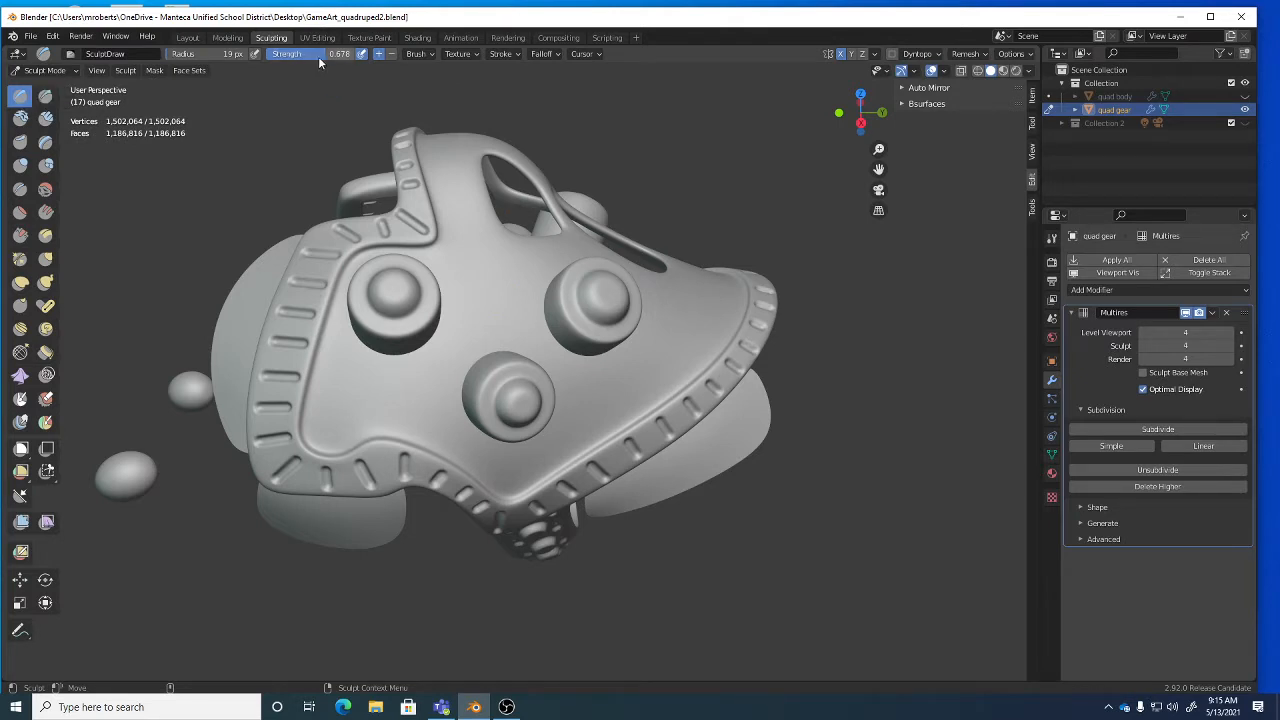
{"action": "left_click_drag", "start_coordinate": [320, 58], "coordinate": [308, 58]}
Set the brush texture mapping to Stencil.
{"action": "left_click", "coordinate": [477, 54]}
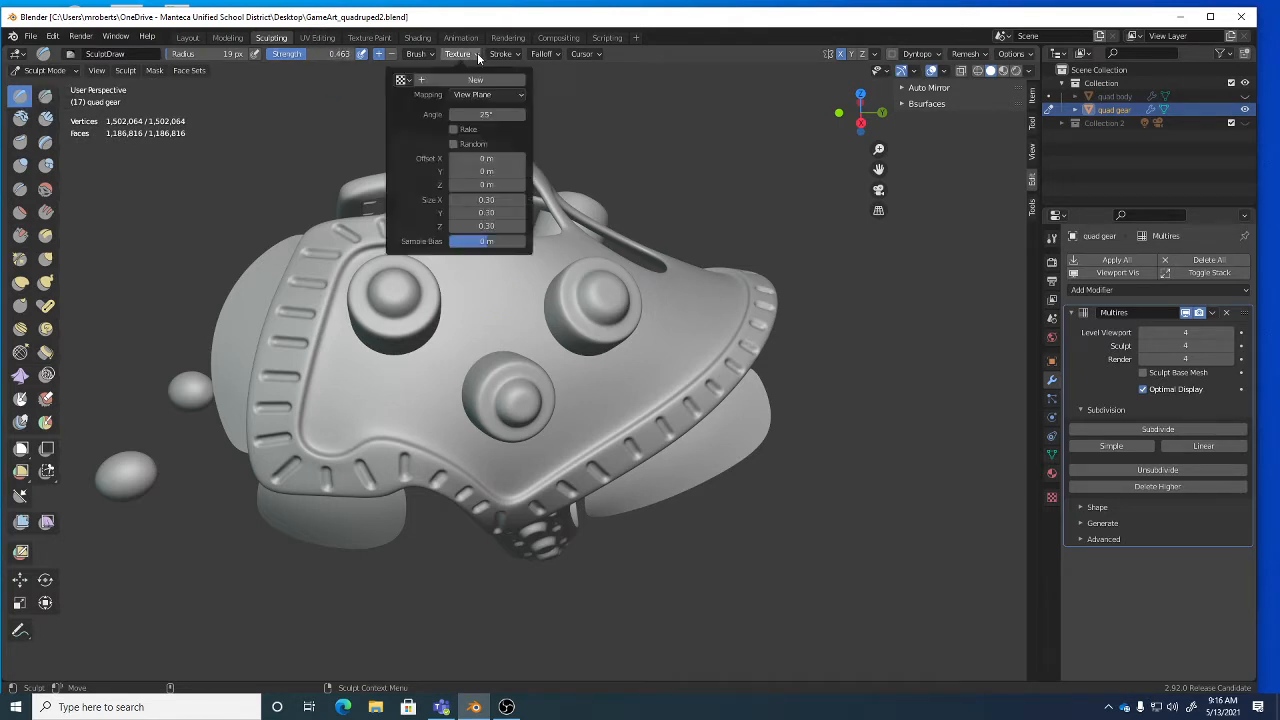
{"action": "left_click", "coordinate": [505, 54]}
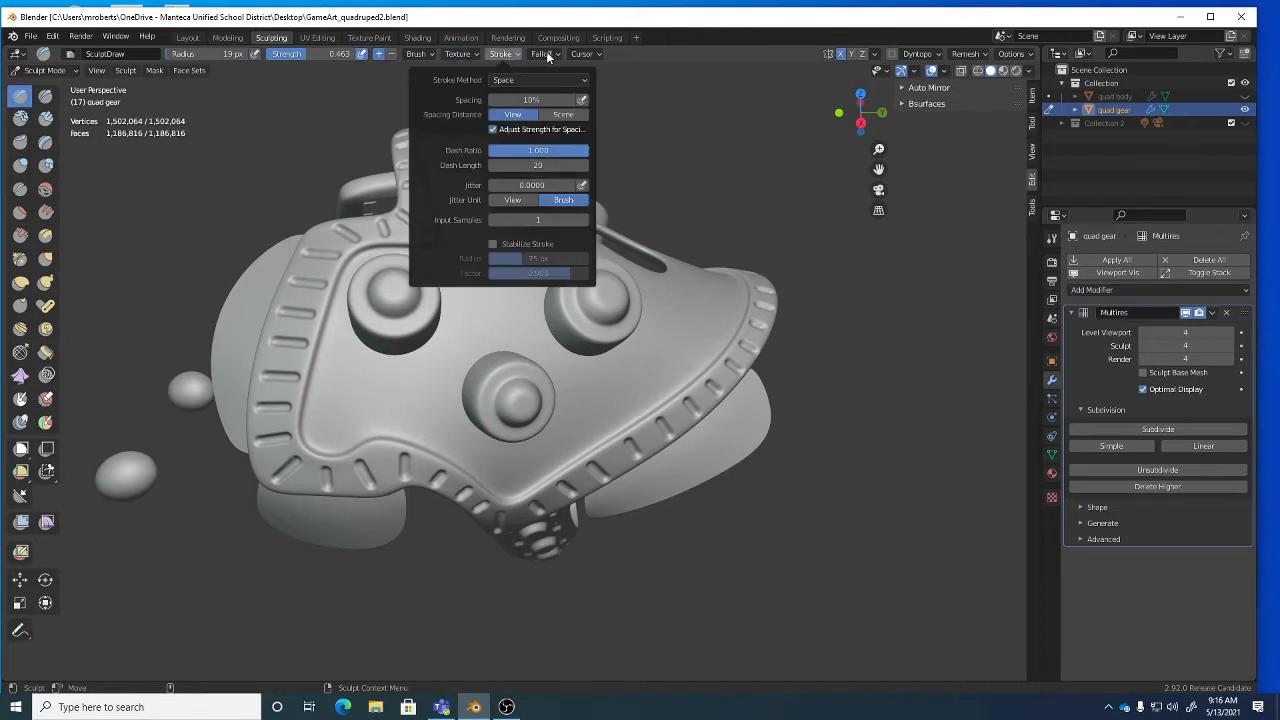
{"action": "left_click", "coordinate": [477, 54]}
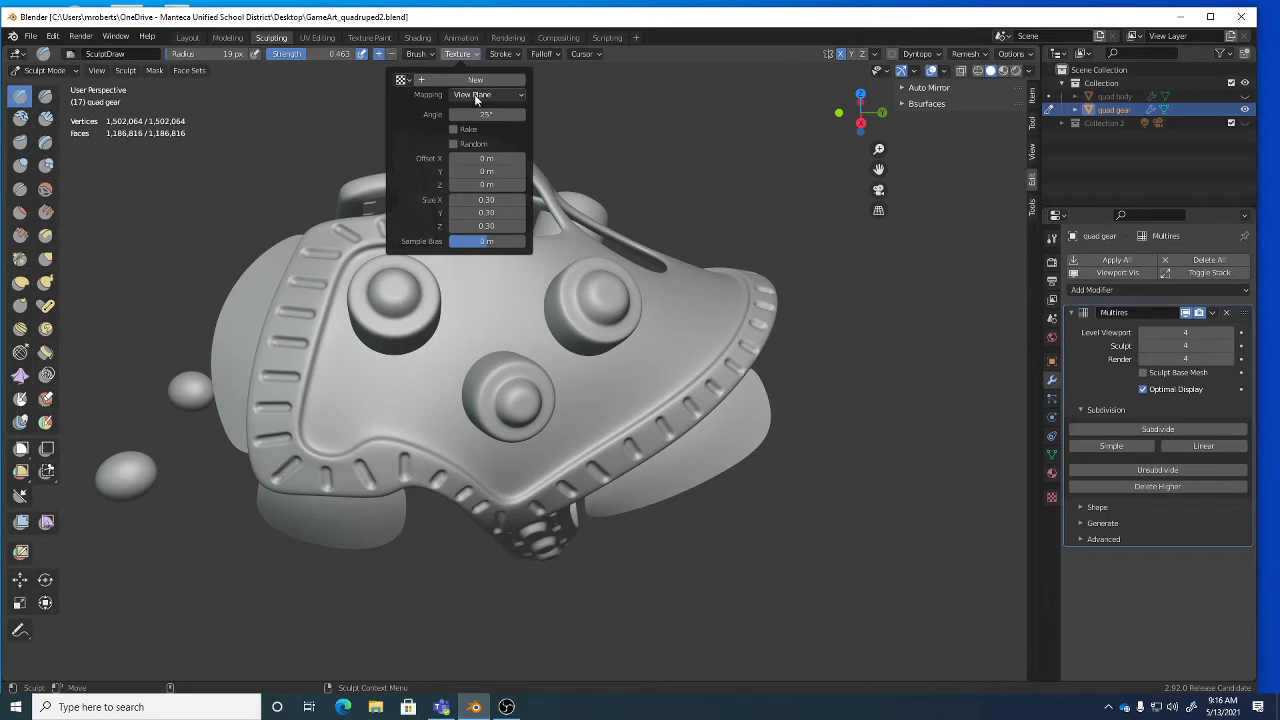
{"action": "left_click", "coordinate": [474, 94]}
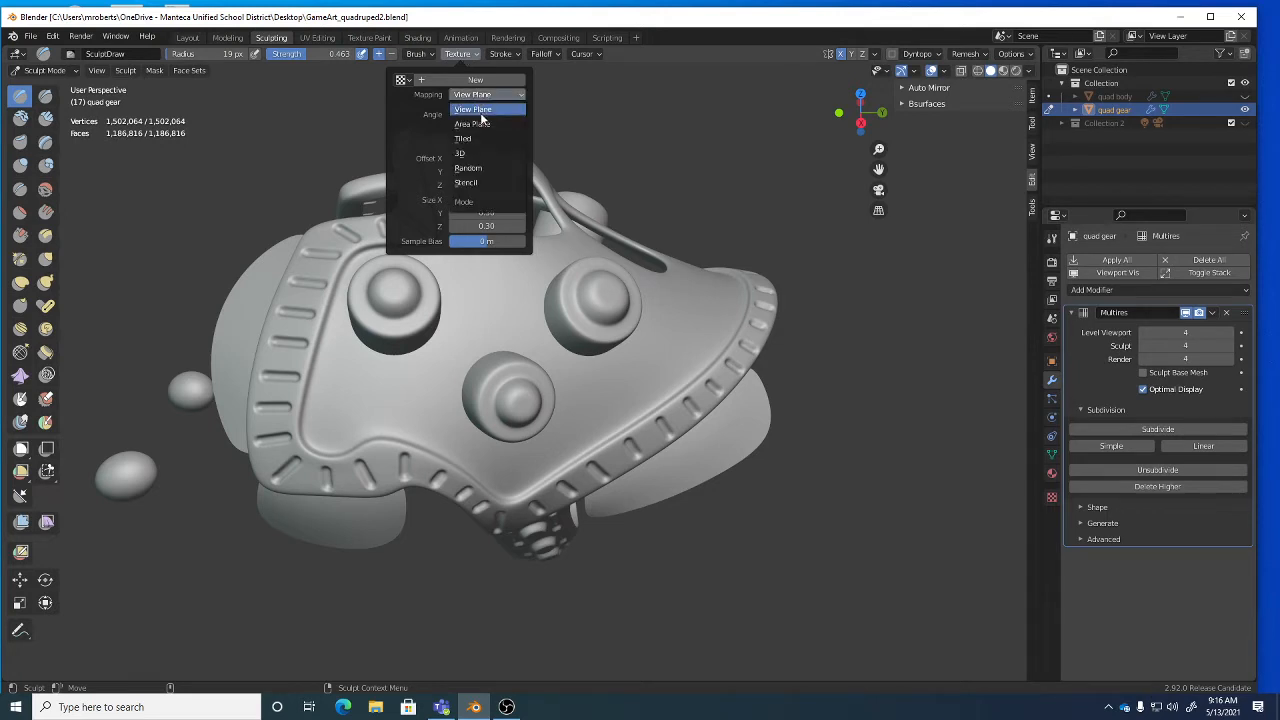
{"action": "middle_click_drag", "start_coordinate": [663, 346], "coordinate": [626, 366]}
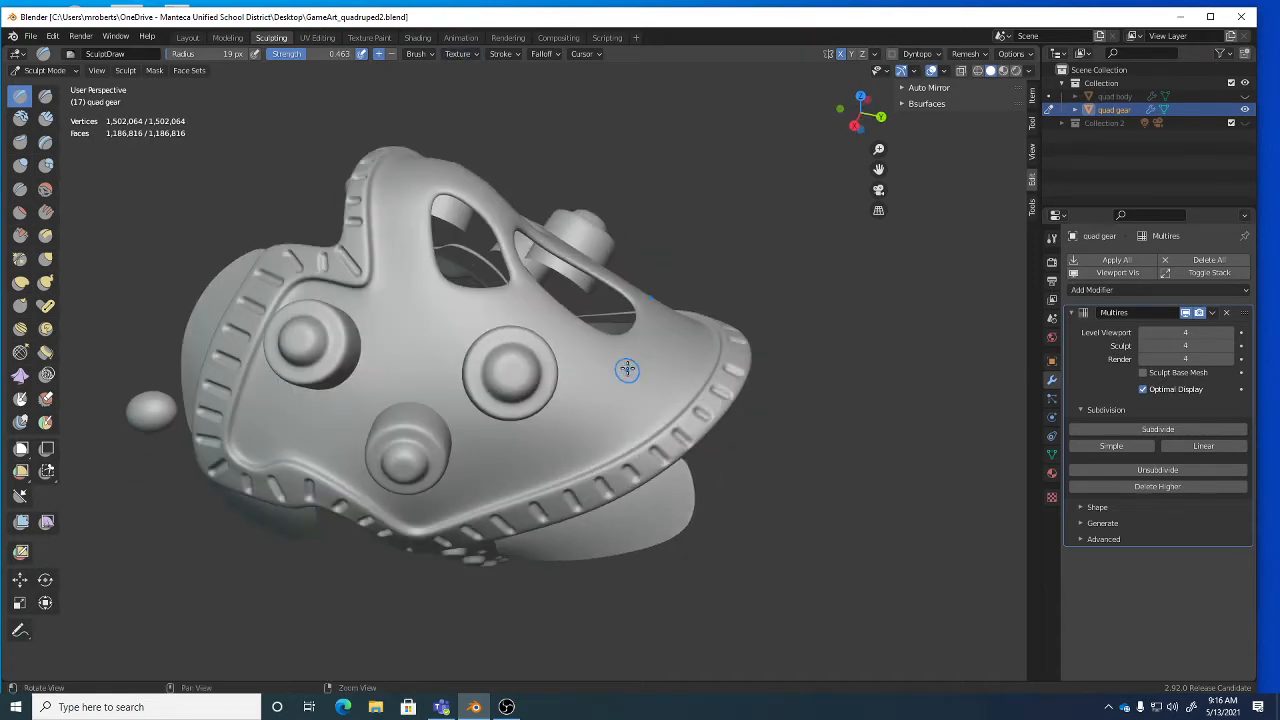
{"action": "left_click", "coordinate": [459, 55]}
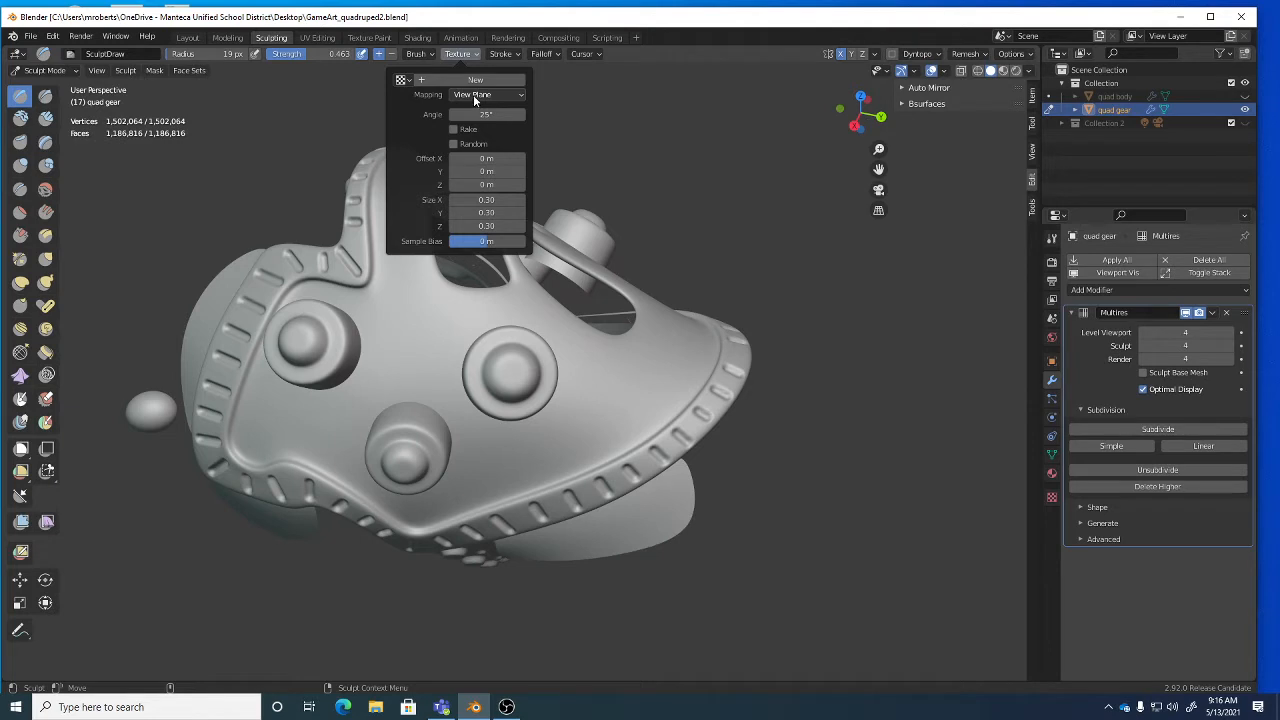
{"action": "left_click", "coordinate": [473, 94]}
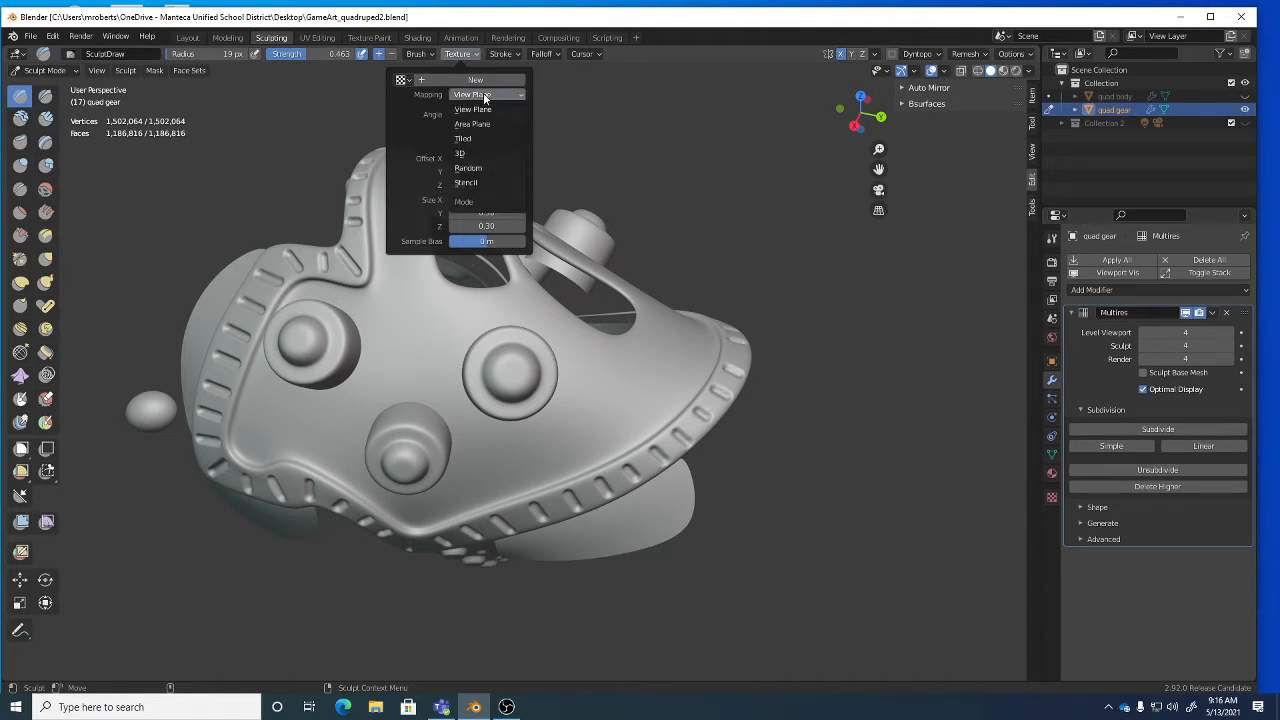
{"action": "left_click", "coordinate": [488, 182]}
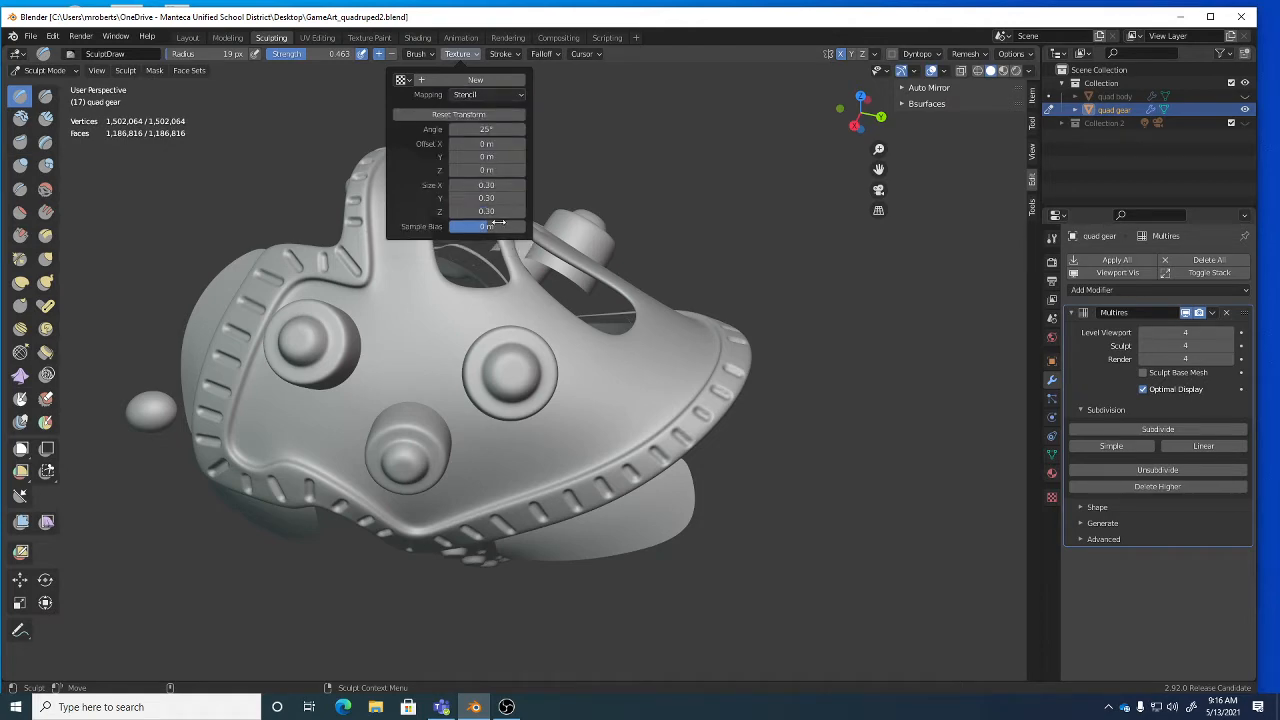
Orbit the quad gear around until it faces the front.
{"action": "mouse_move", "coordinate": [565, 308]}
{"action": "middle_mouse_down"}
{"action": "mouse_move", "coordinate": [591, 294]}
{"action": "mouse_move", "coordinate": [560, 351]}
{"action": "middle_mouse_up"}
{"action": "middle_click_drag", "start_coordinate": [574, 300], "coordinate": [523, 286]}
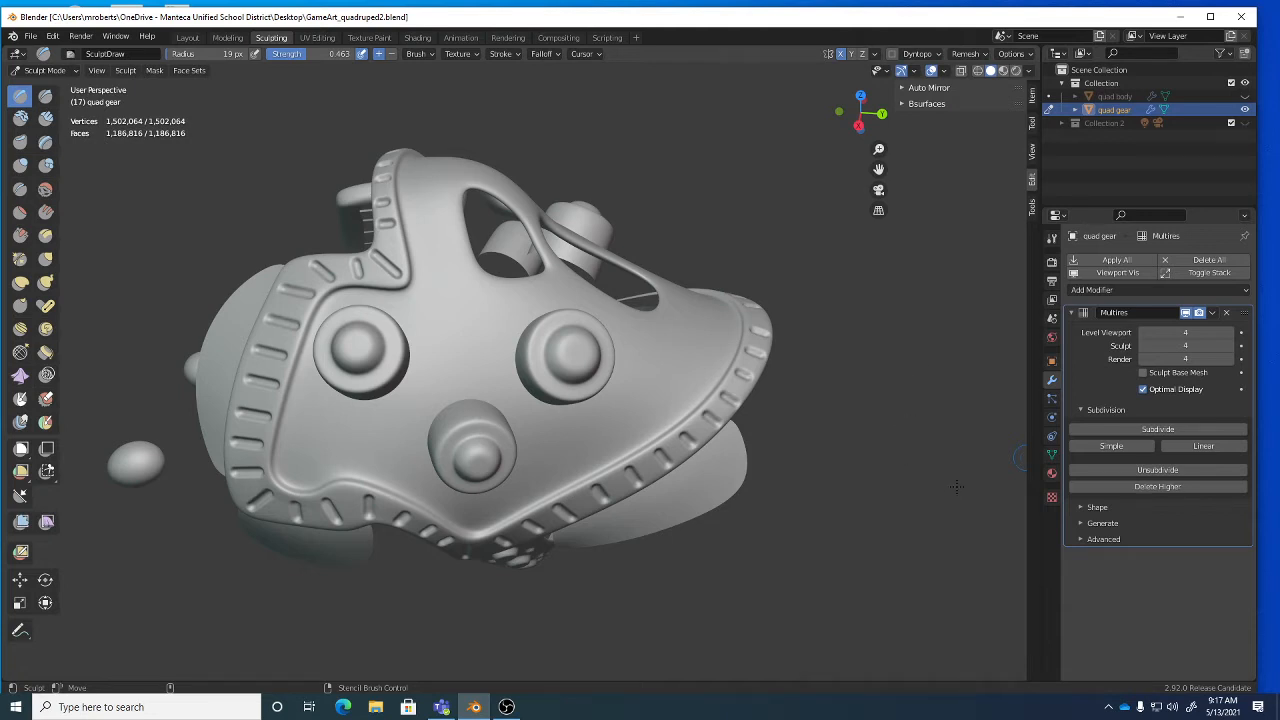
Add a new brush texture in Texture properties and browse for its image file.
{"action": "left_click", "coordinate": [1052, 497]}
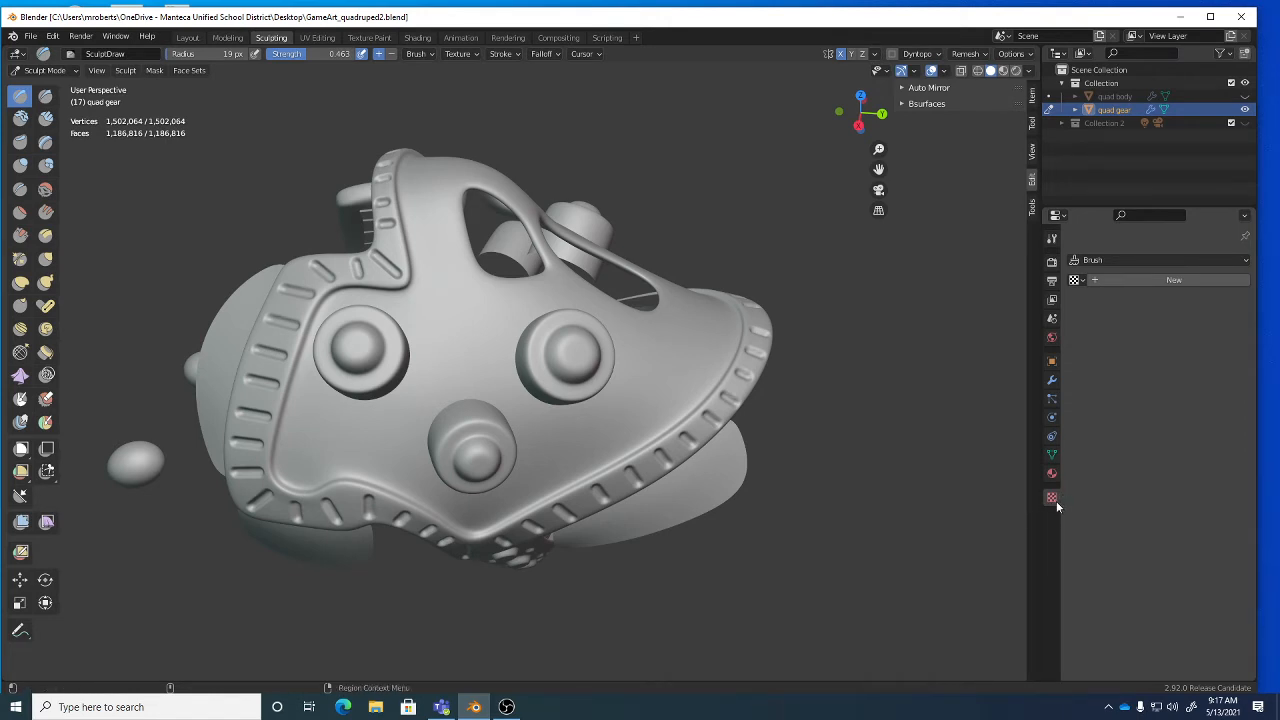
{"action": "left_click", "coordinate": [1142, 283]}
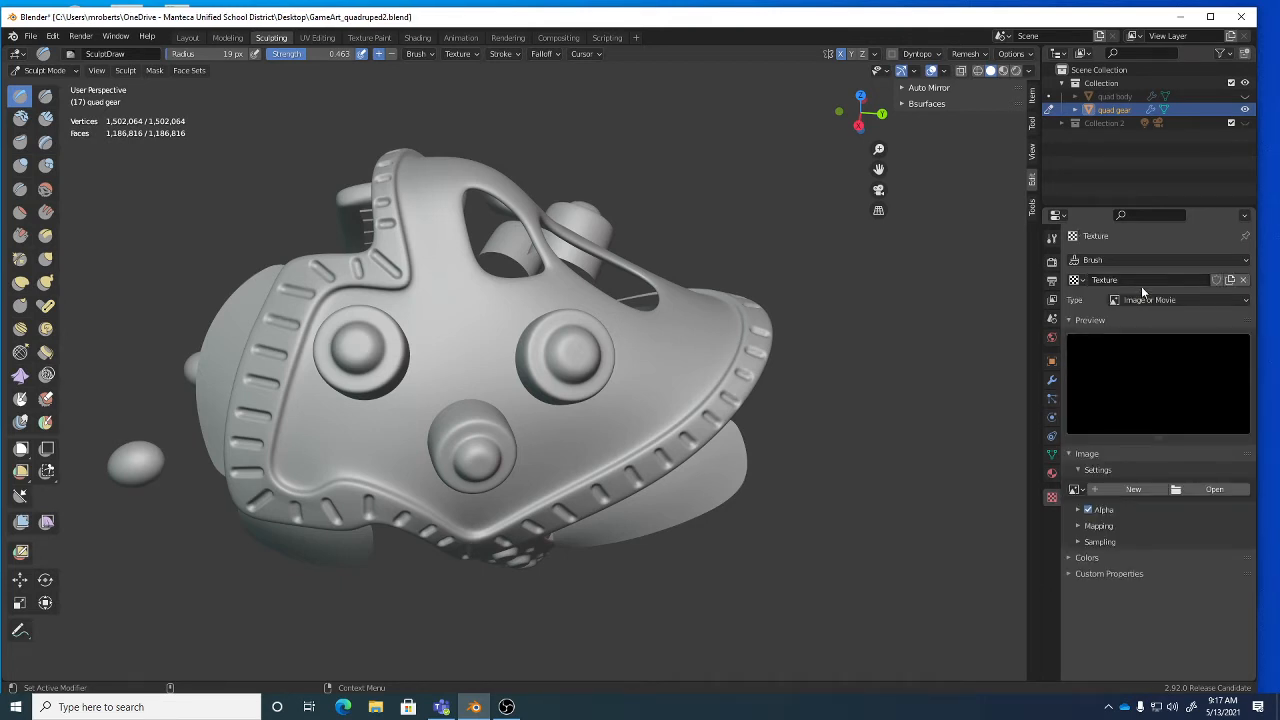
{"action": "left_click", "coordinate": [1233, 490]}
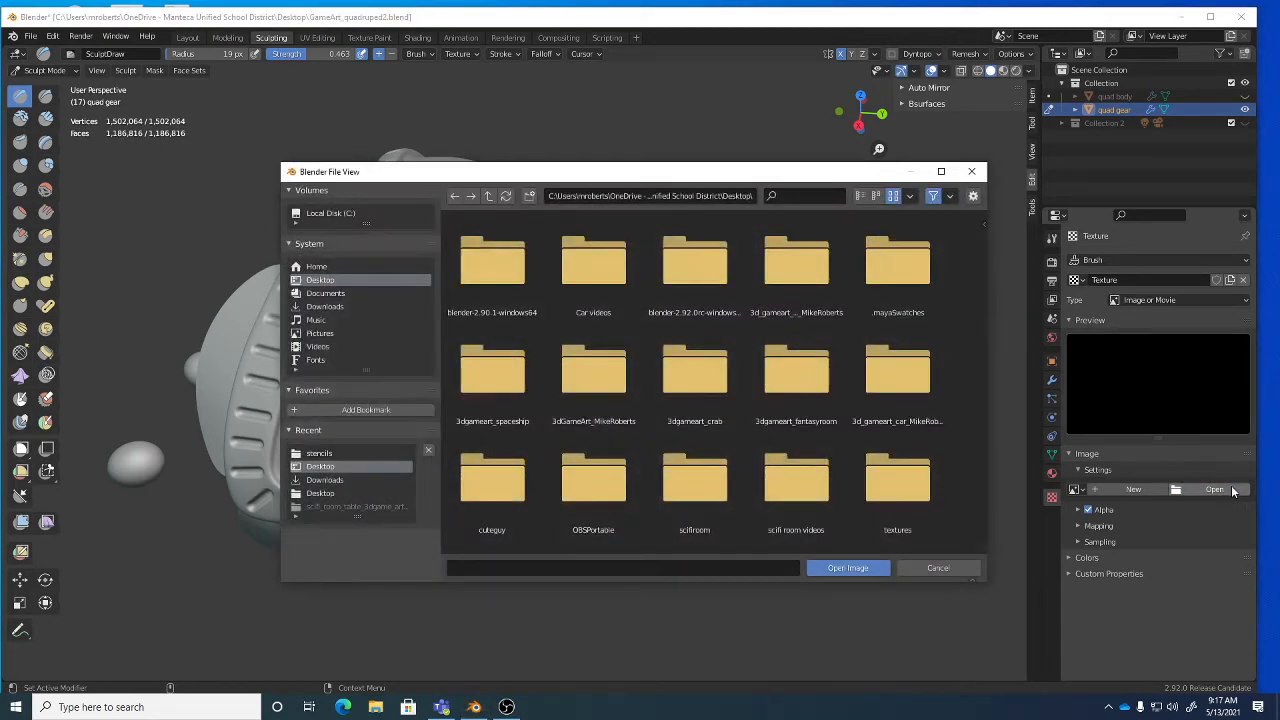
Browse the Downloads, Documents and Desktop textures and stencils folders for a texture image.
{"action": "left_click", "coordinate": [325, 306]}
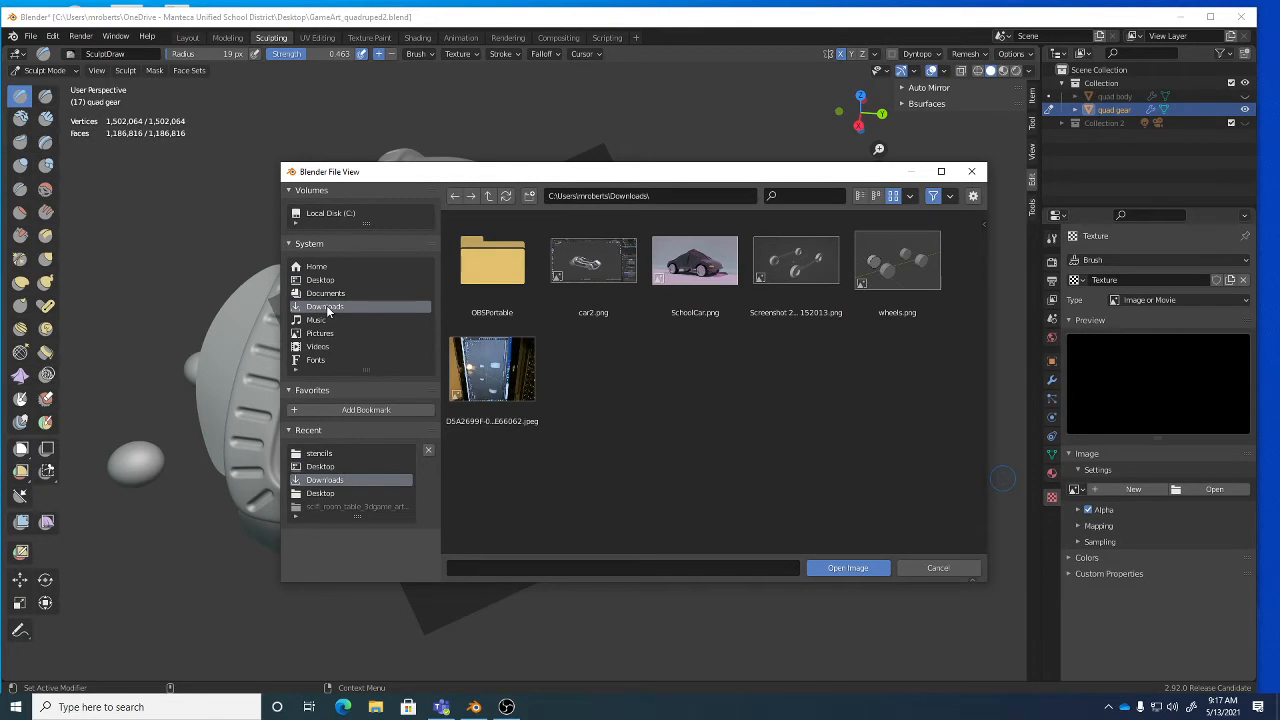
{"action": "left_click", "coordinate": [327, 293]}
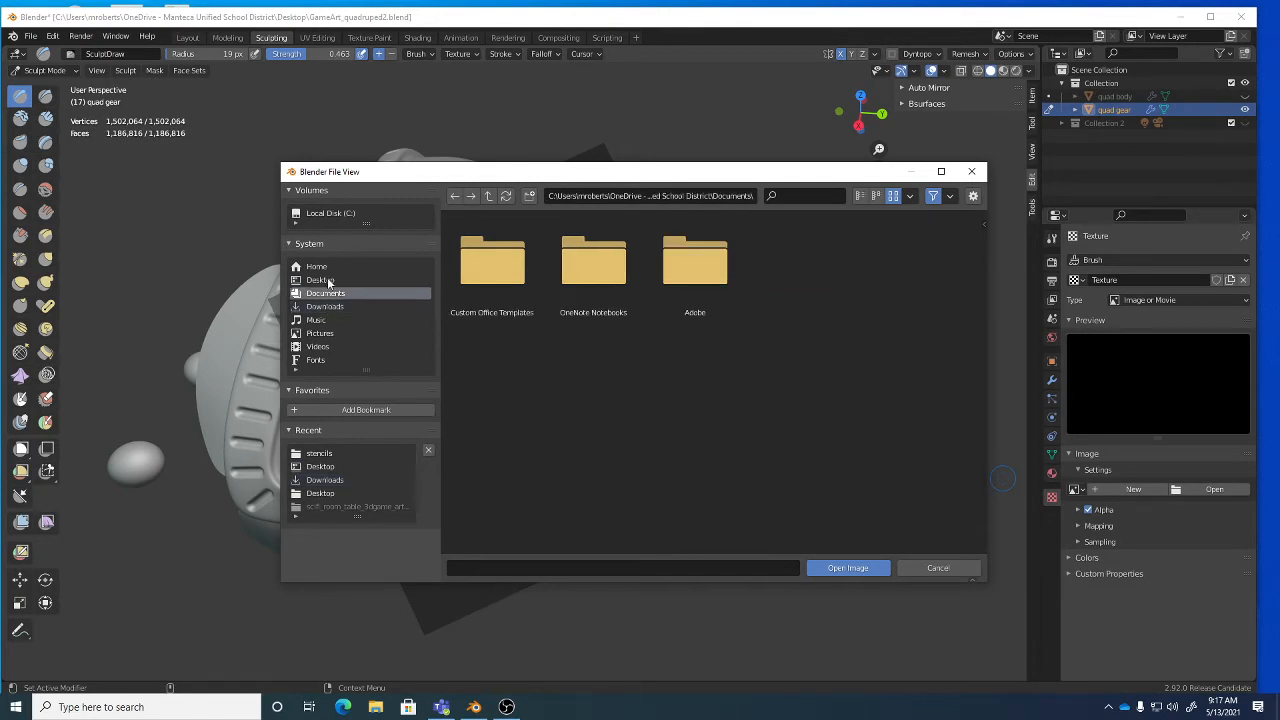
{"action": "left_click", "coordinate": [328, 281]}
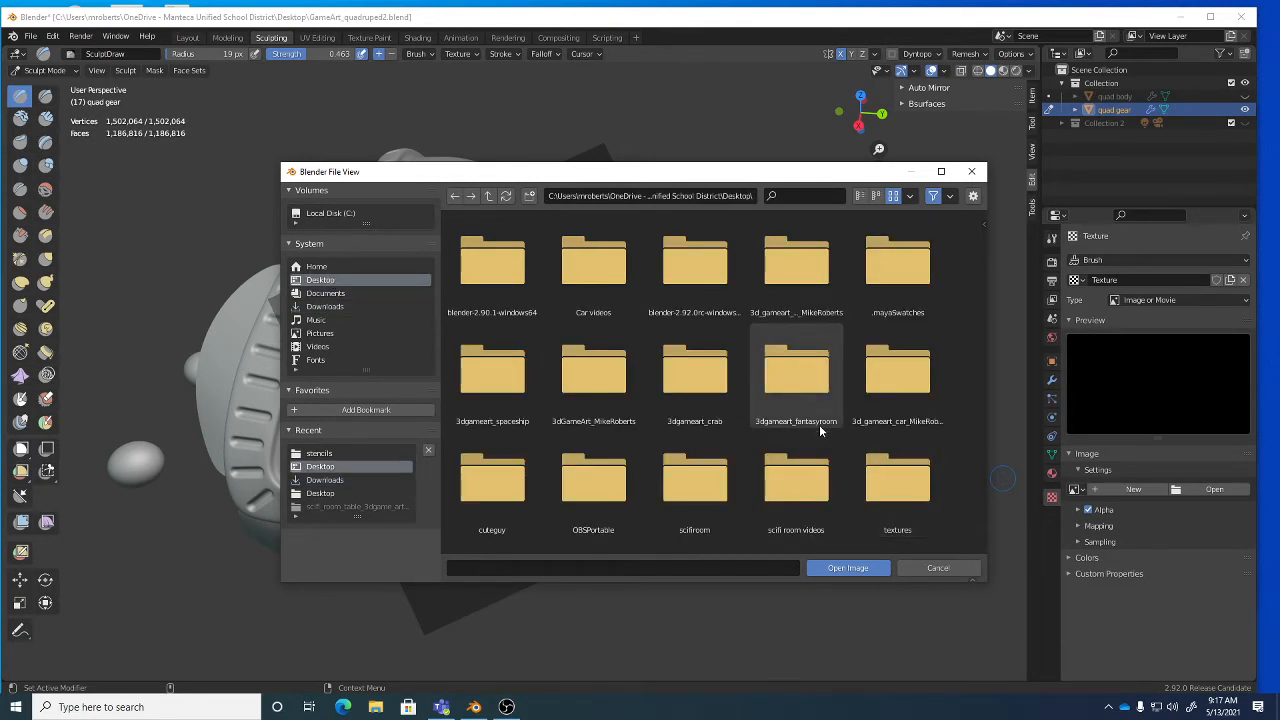
{"action": "scroll", "coordinate": [820, 430], "scroll_direction": "down", "scroll_amount": 3}
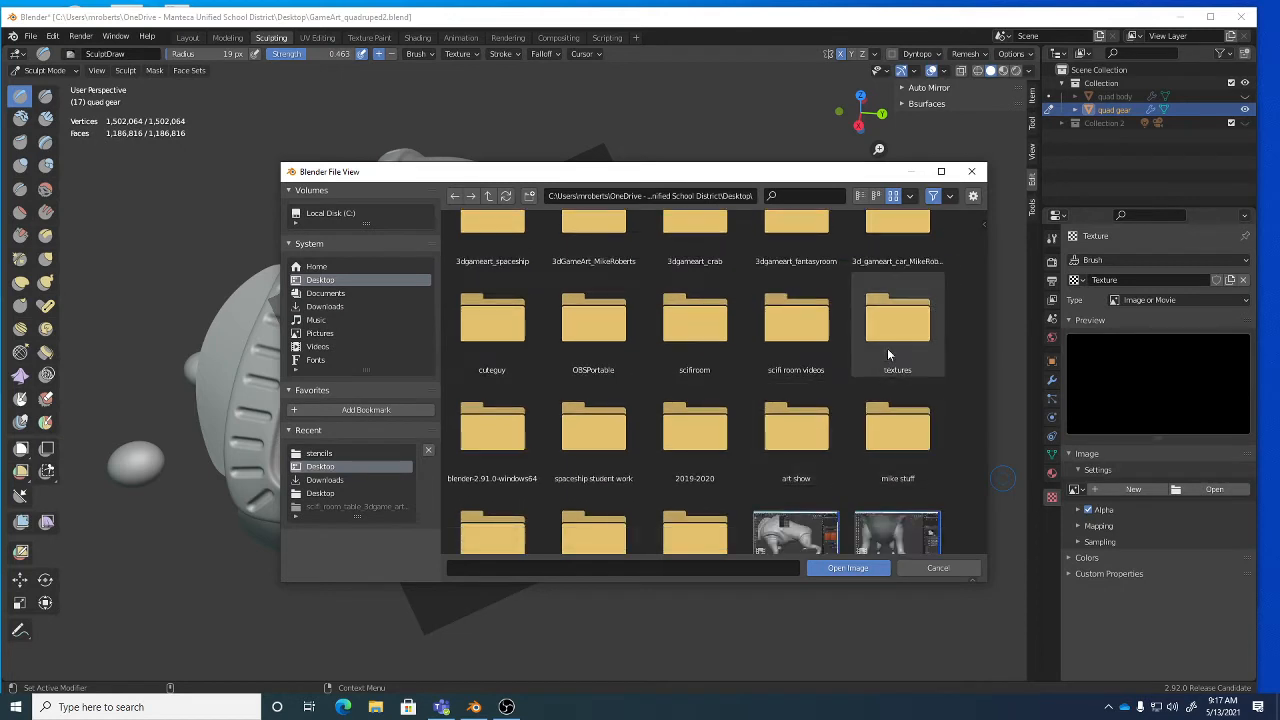
{"action": "double_click", "coordinate": [899, 322]}
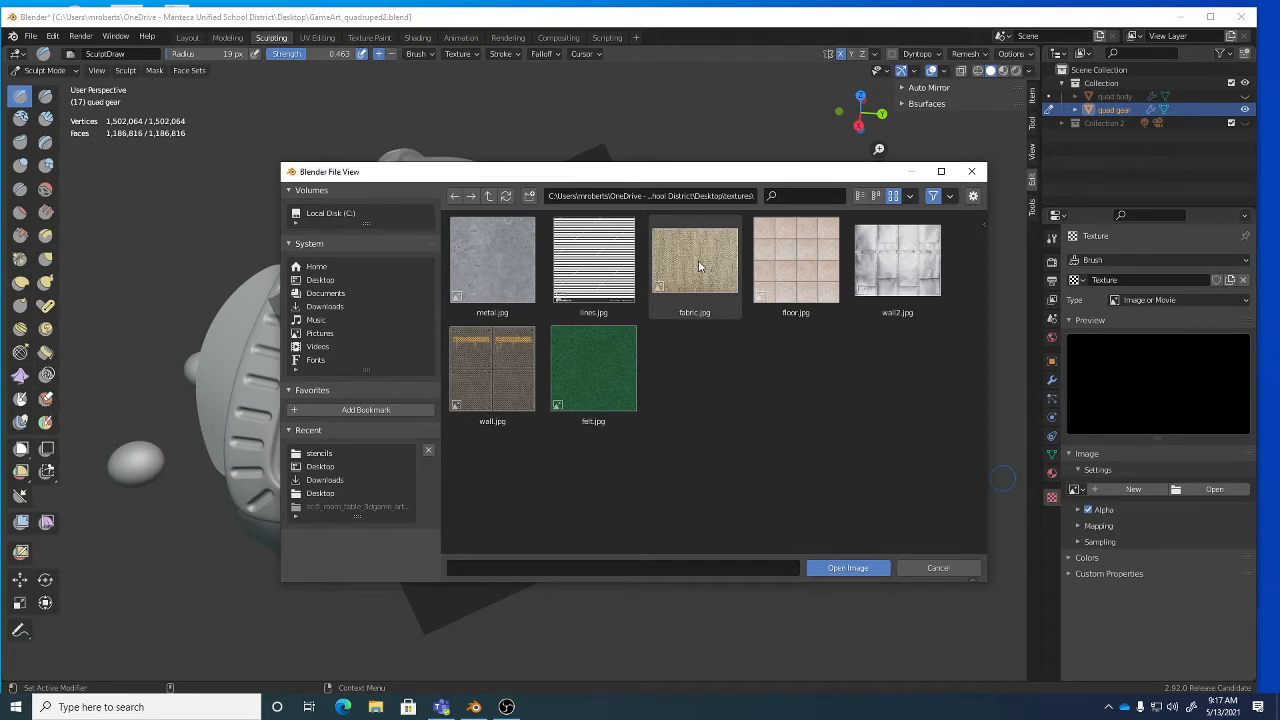
{"action": "left_click", "coordinate": [489, 196]}
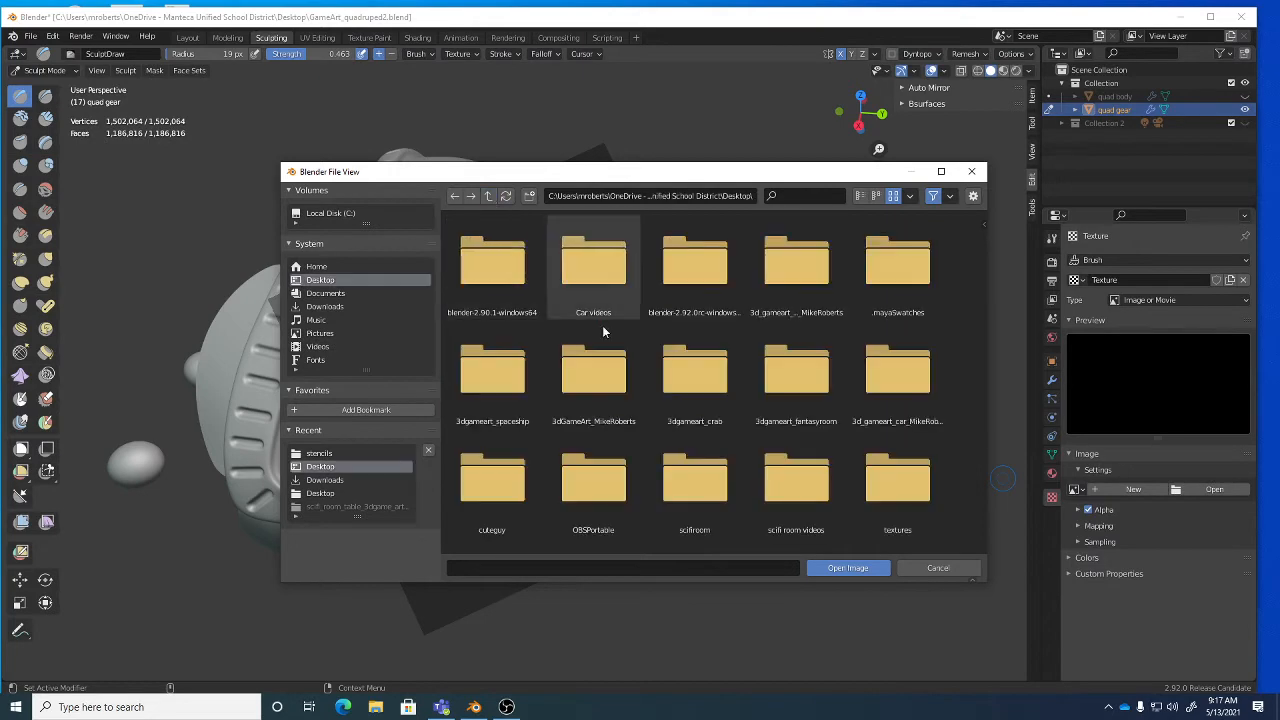
{"action": "scroll", "coordinate": [804, 466], "scroll_direction": "down", "scroll_amount": 2}
{"action": "scroll", "coordinate": [804, 466], "scroll_direction": "down", "scroll_amount": 2}
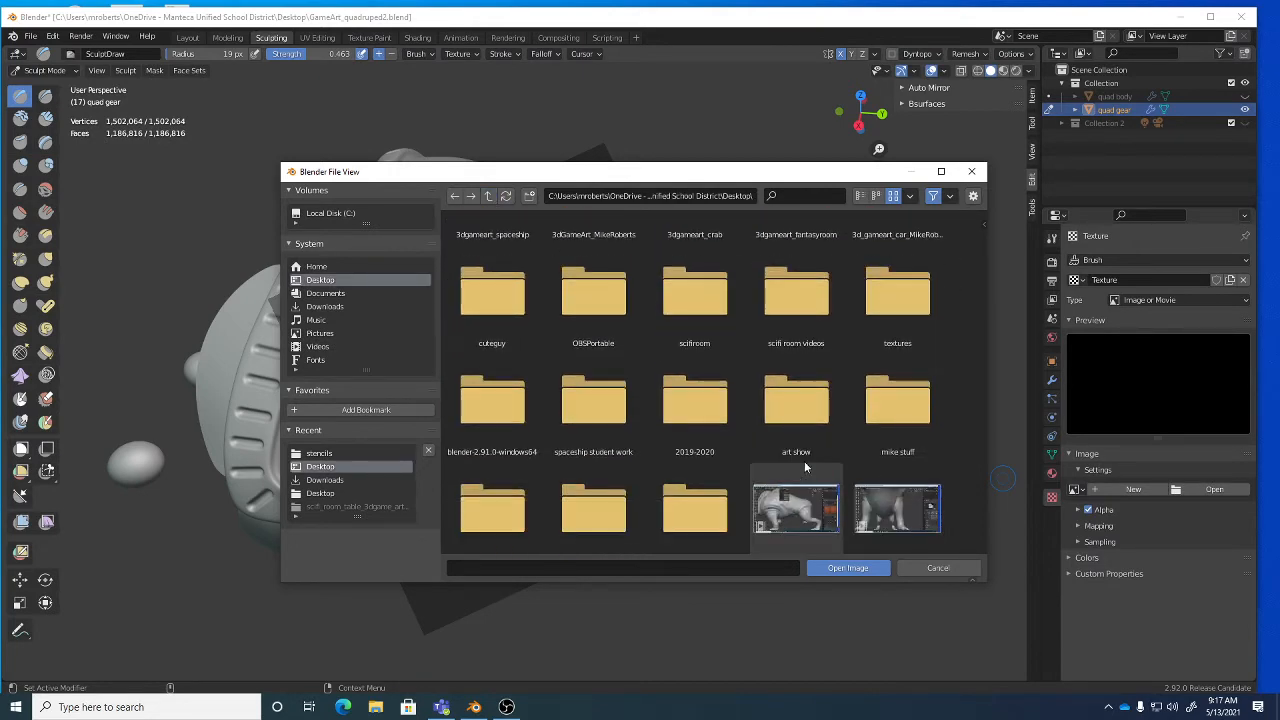
{"action": "scroll", "coordinate": [804, 466], "scroll_direction": "down", "scroll_amount": 1}
{"action": "double_click", "coordinate": [491, 457]}
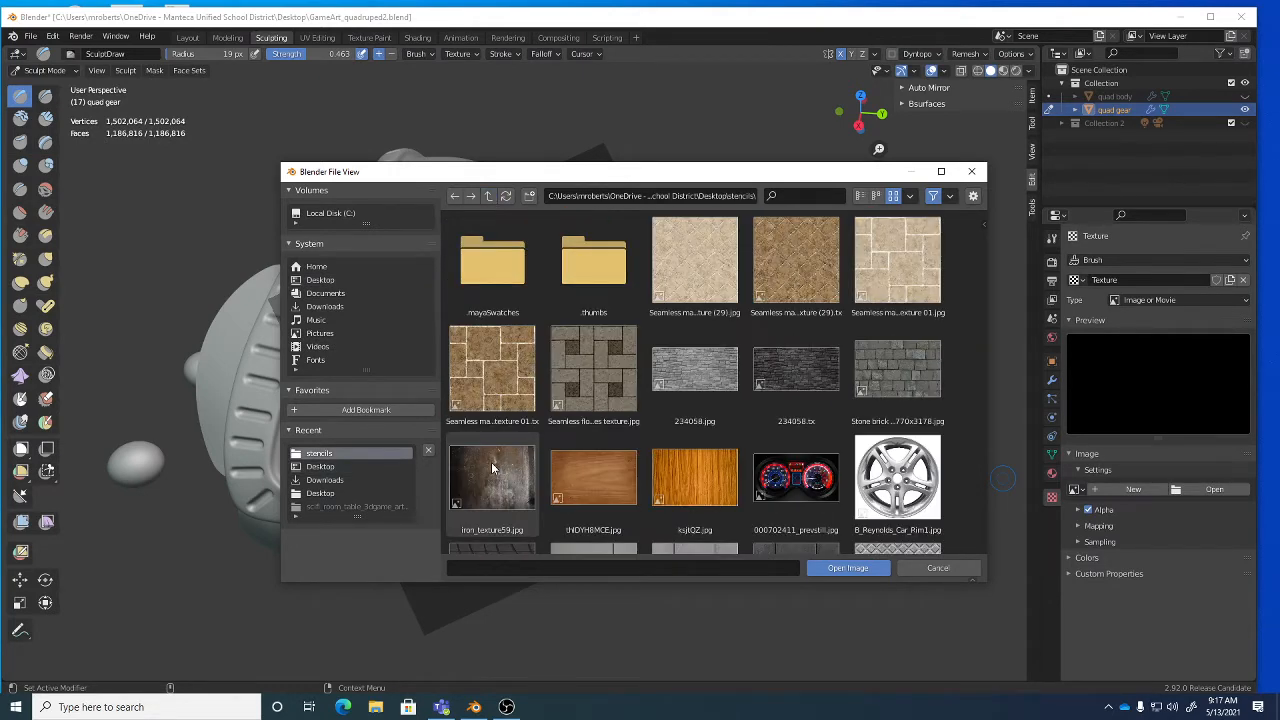
{"action": "scroll", "coordinate": [893, 422], "scroll_direction": "down", "scroll_amount": 2}
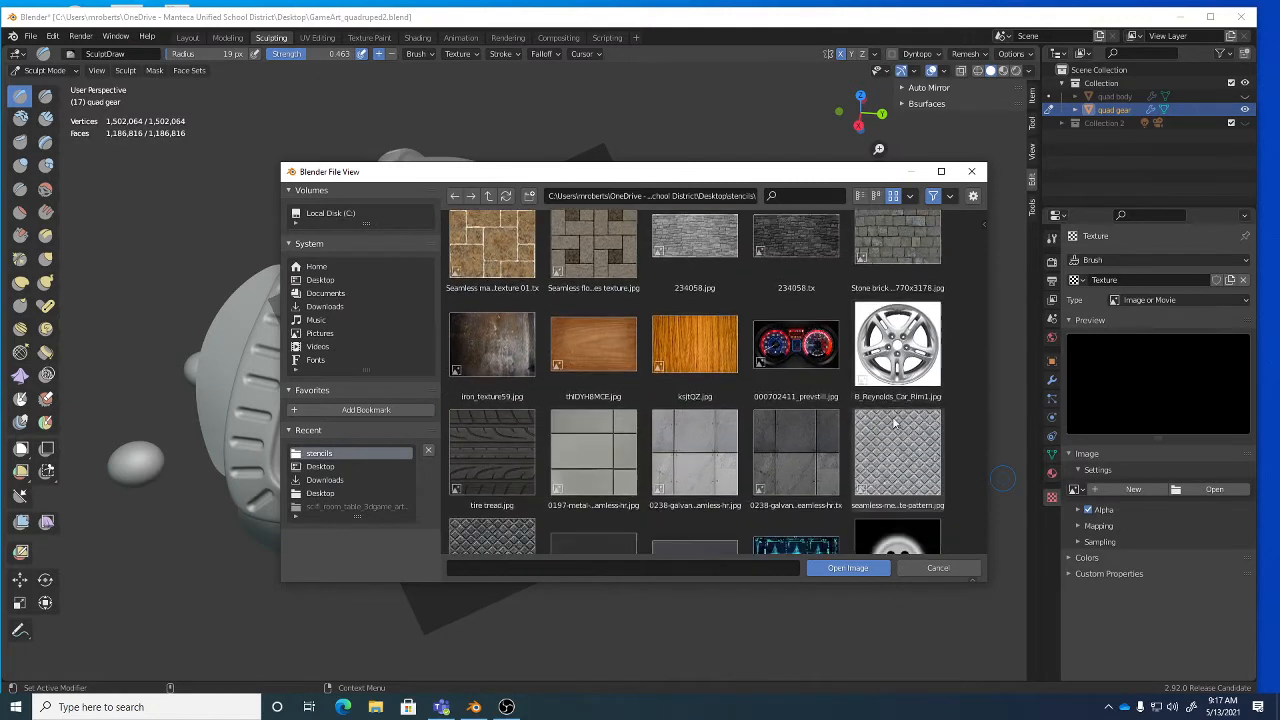
{"action": "scroll", "coordinate": [893, 422], "scroll_direction": "down", "scroll_amount": 5}
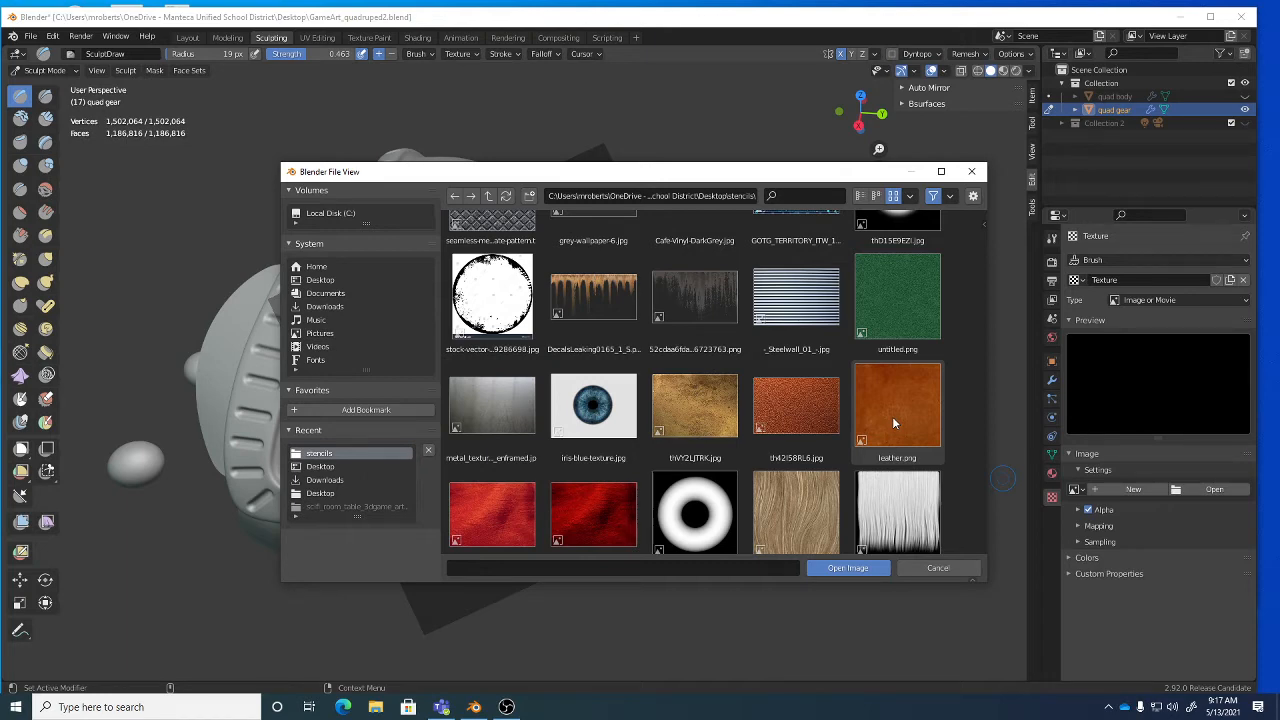
{"action": "scroll", "coordinate": [892, 416], "scroll_direction": "up", "scroll_amount": 10}
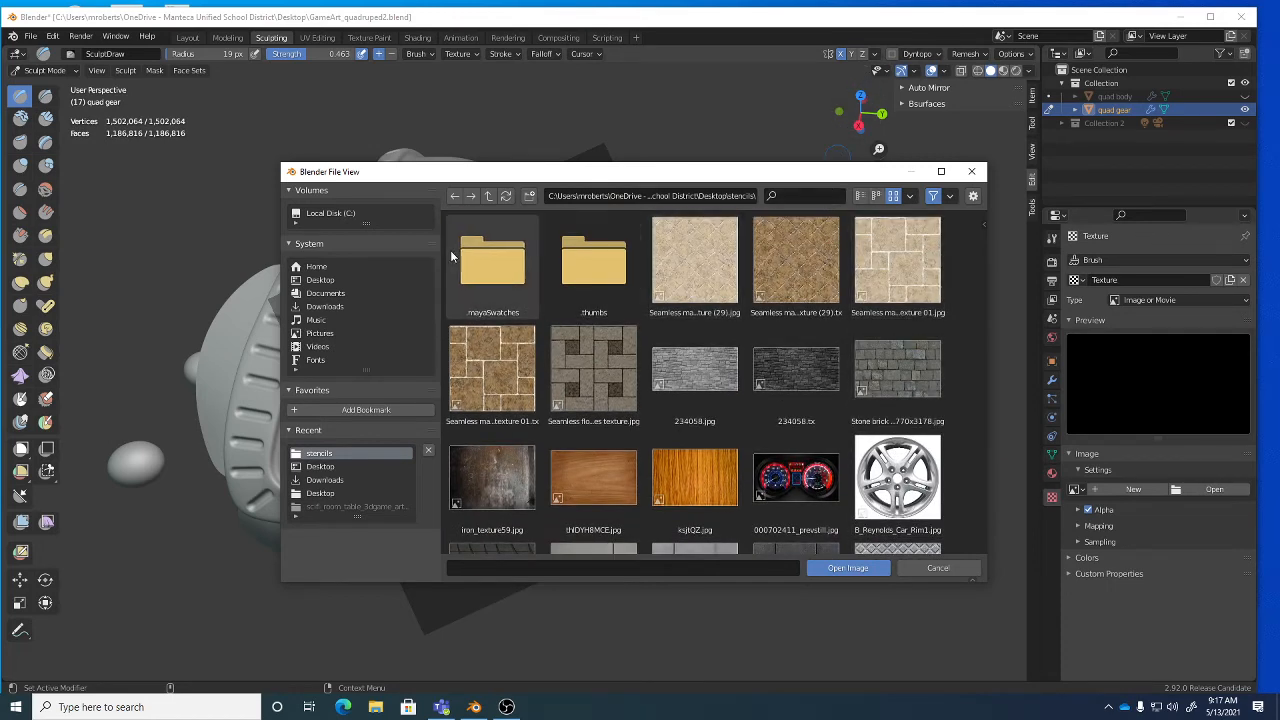
Load fabric.jpg from Desktop > textures as the brush texture image.
{"action": "left_click", "coordinate": [488, 196]}
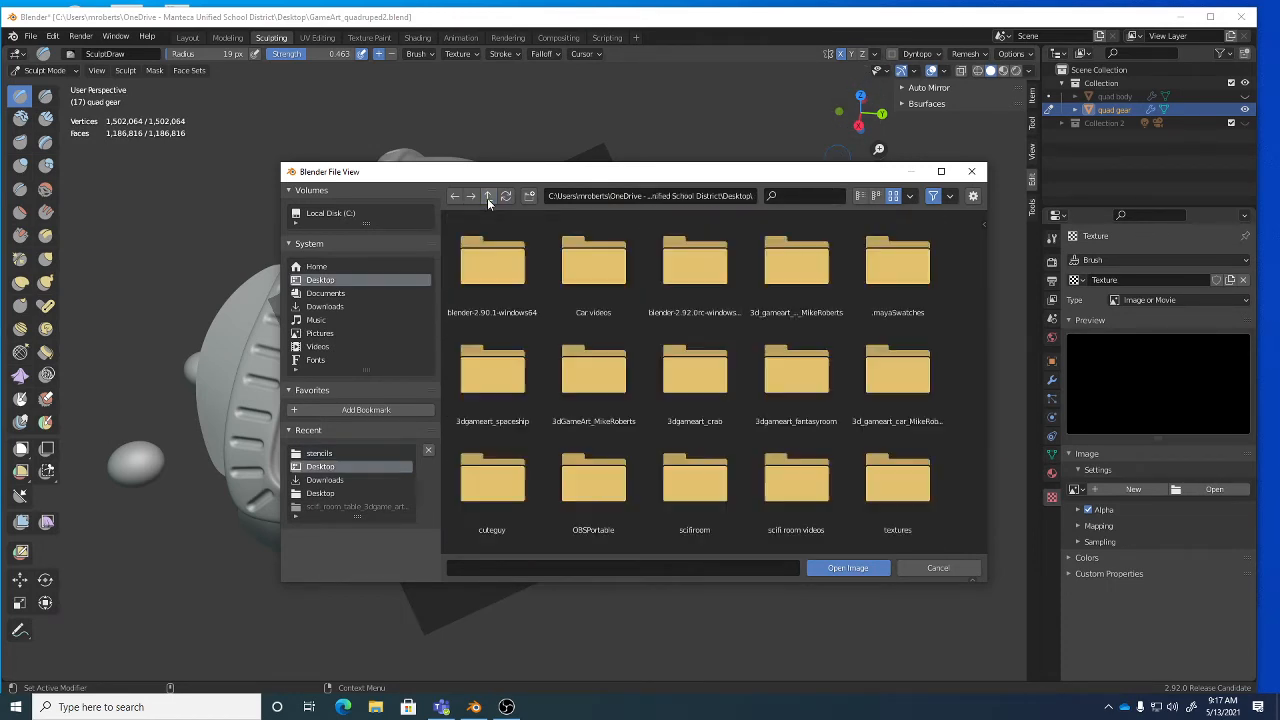
{"action": "left_click", "coordinate": [859, 196]}
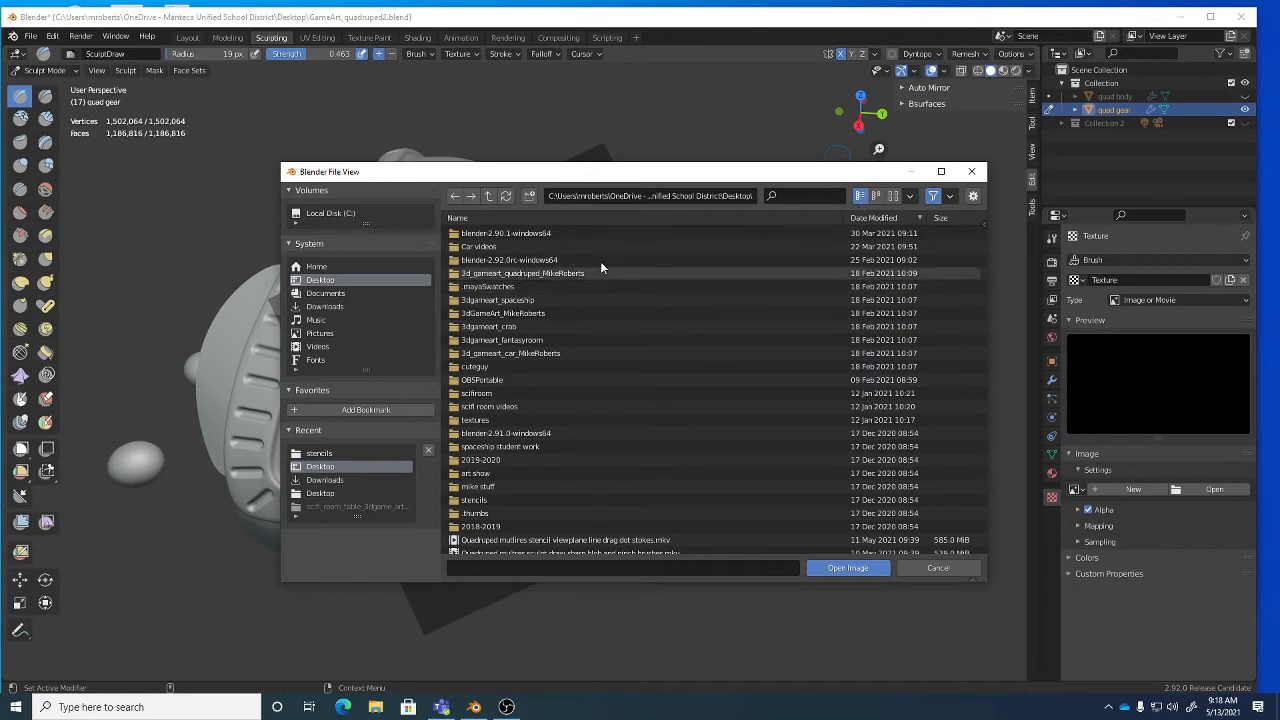
{"action": "left_click", "coordinate": [893, 197]}
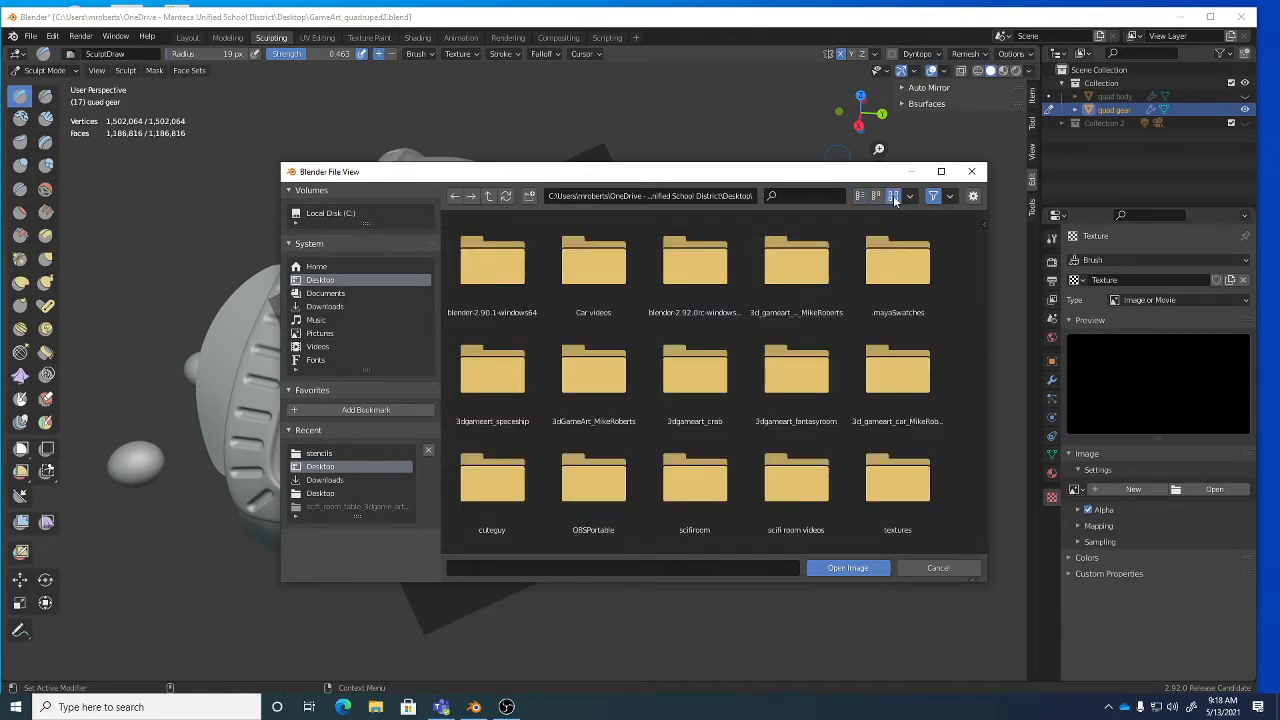
{"action": "scroll", "coordinate": [905, 410], "scroll_direction": "down", "scroll_amount": 2}
{"action": "left_click", "coordinate": [900, 408]}
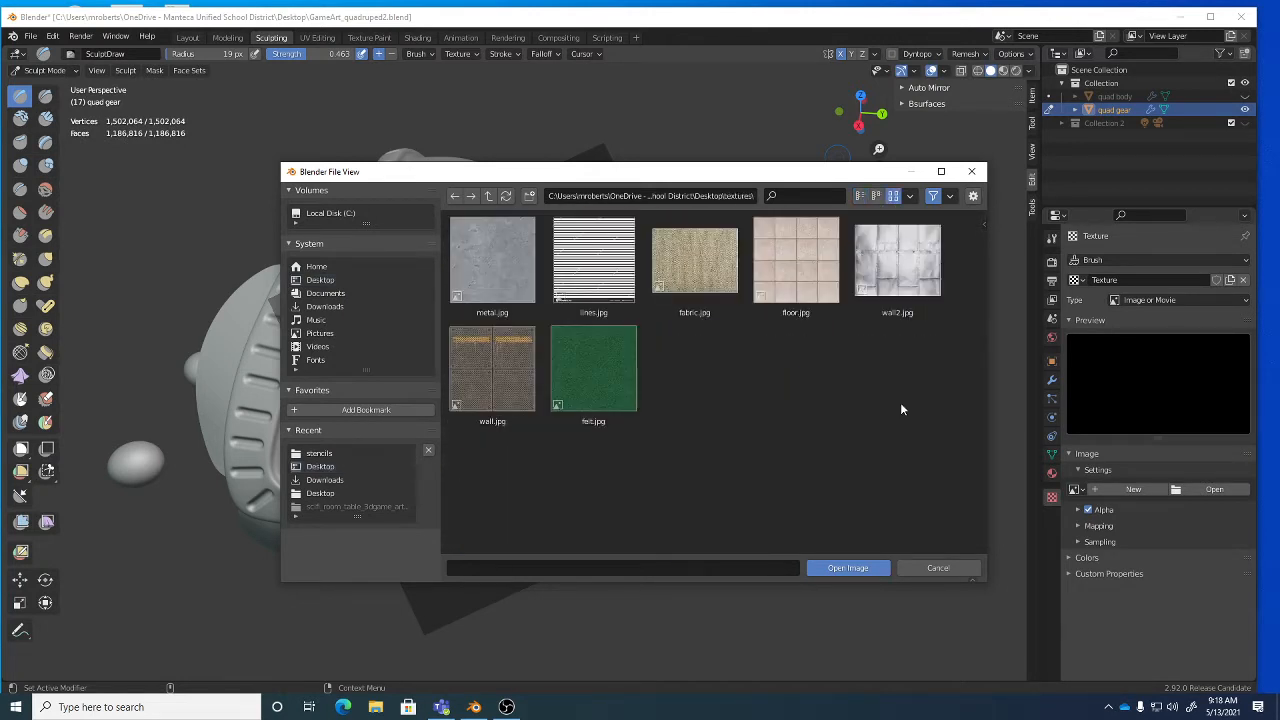
{"action": "left_click", "coordinate": [700, 265]}
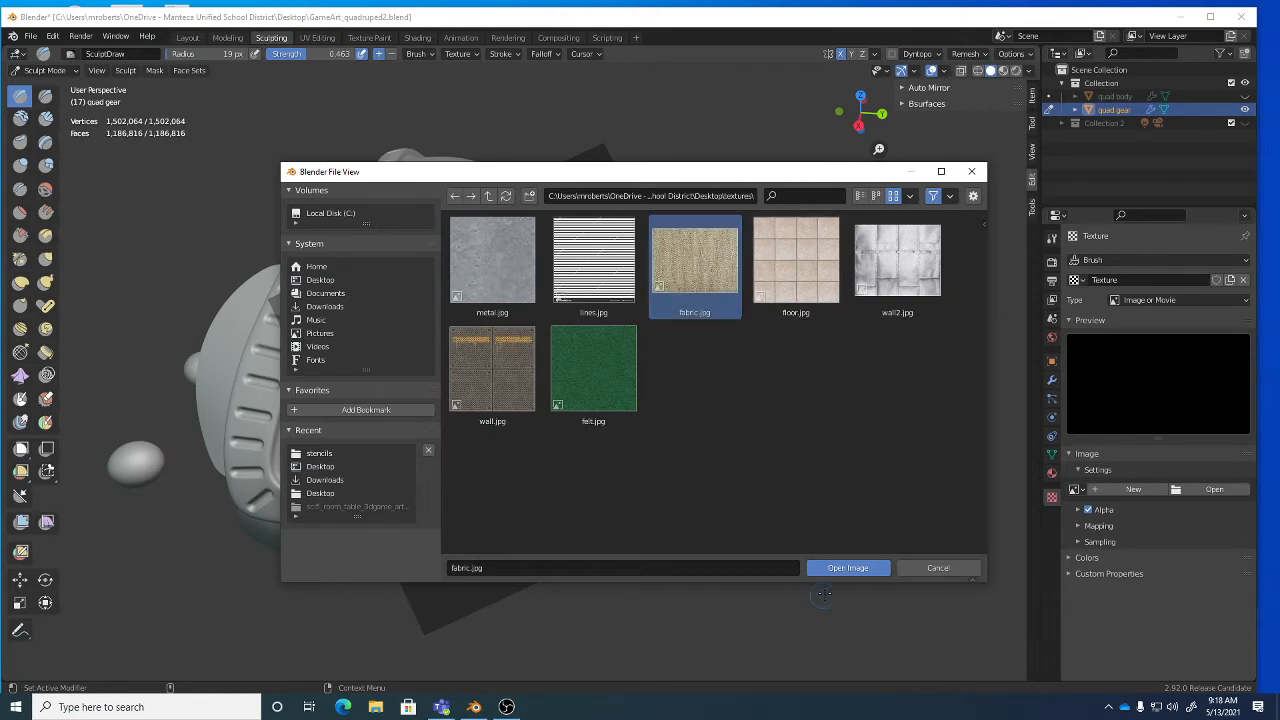
{"action": "left_click", "coordinate": [852, 568]}
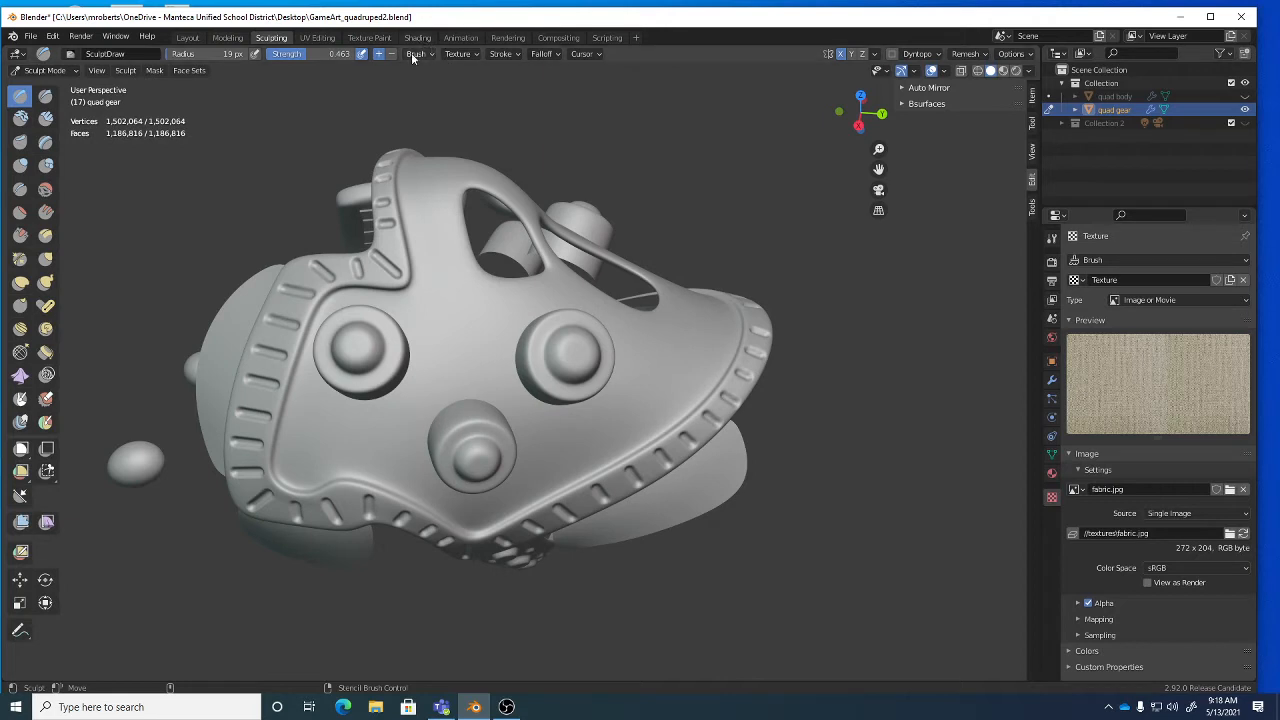
Assign the fabric texture to the brush and shrink the brush radius to 37 px.
{"action": "left_click", "coordinate": [457, 53]}
{"action": "left_click", "coordinate": [402, 80]}
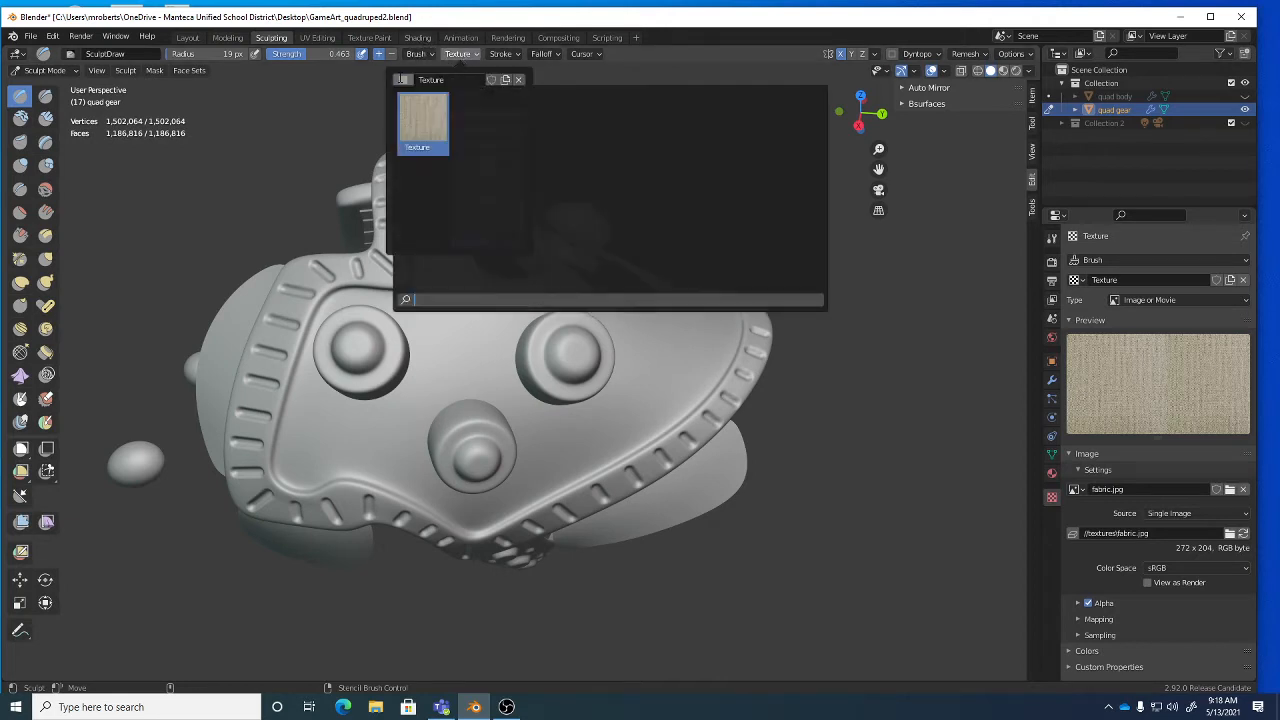
{"action": "left_click", "coordinate": [435, 121]}
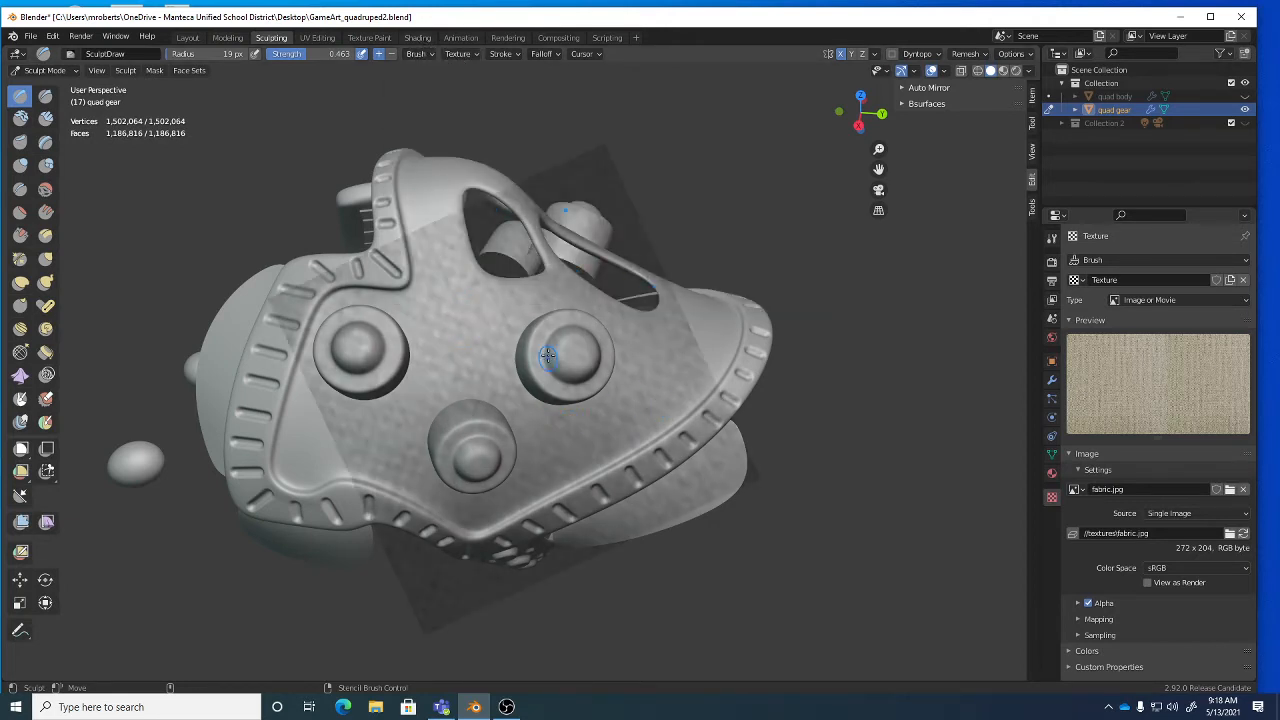
{"action": "key", "text": "f"}
{"action": "left_click", "coordinate": [513, 294]}
Move, rotate and scale the fabric stencil, then stamp it between the front panel's studs.
{"action": "mouse_move", "coordinate": [581, 252]}
{"action": "right_mouse_down"}
{"action": "mouse_move", "coordinate": [665, 252]}
{"action": "mouse_move", "coordinate": [698, 272]}
{"action": "mouse_move", "coordinate": [557, 287]}
{"action": "mouse_move", "coordinate": [608, 255]}
{"action": "right_mouse_up"}
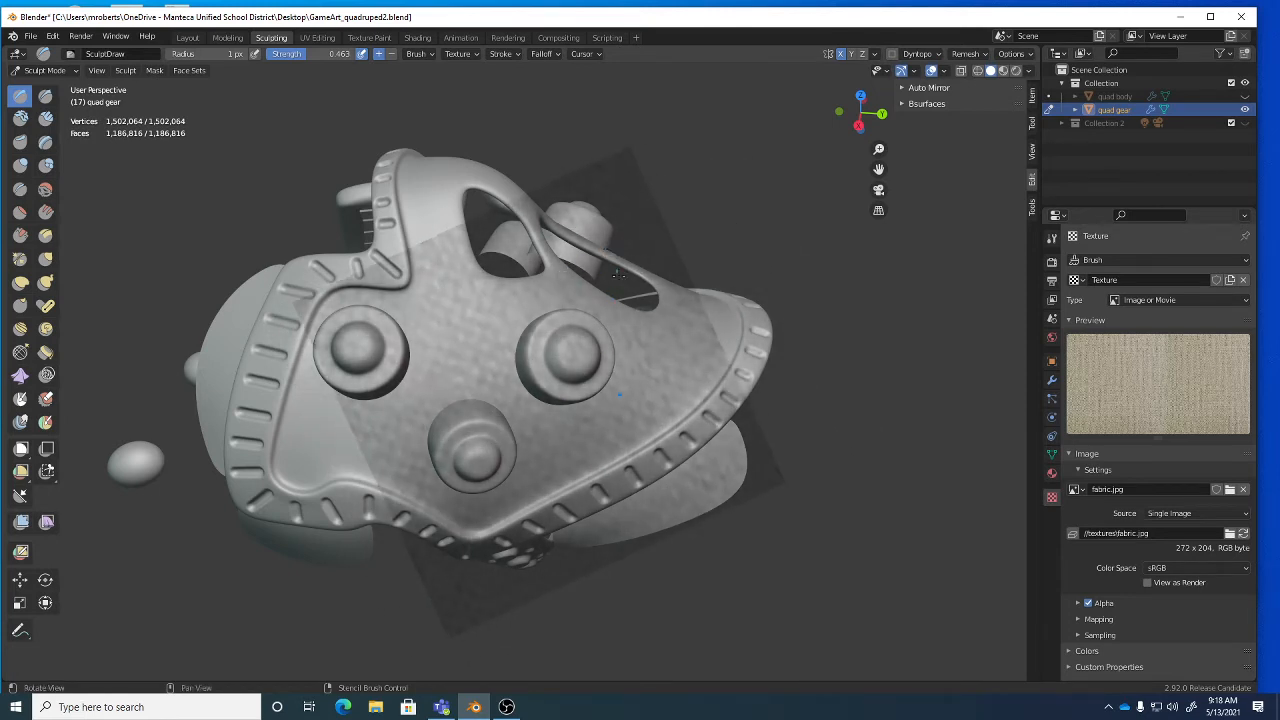
{"action": "right_click_drag", "start_coordinate": [635, 232], "coordinate": [661, 314], "text": "ctrl"}
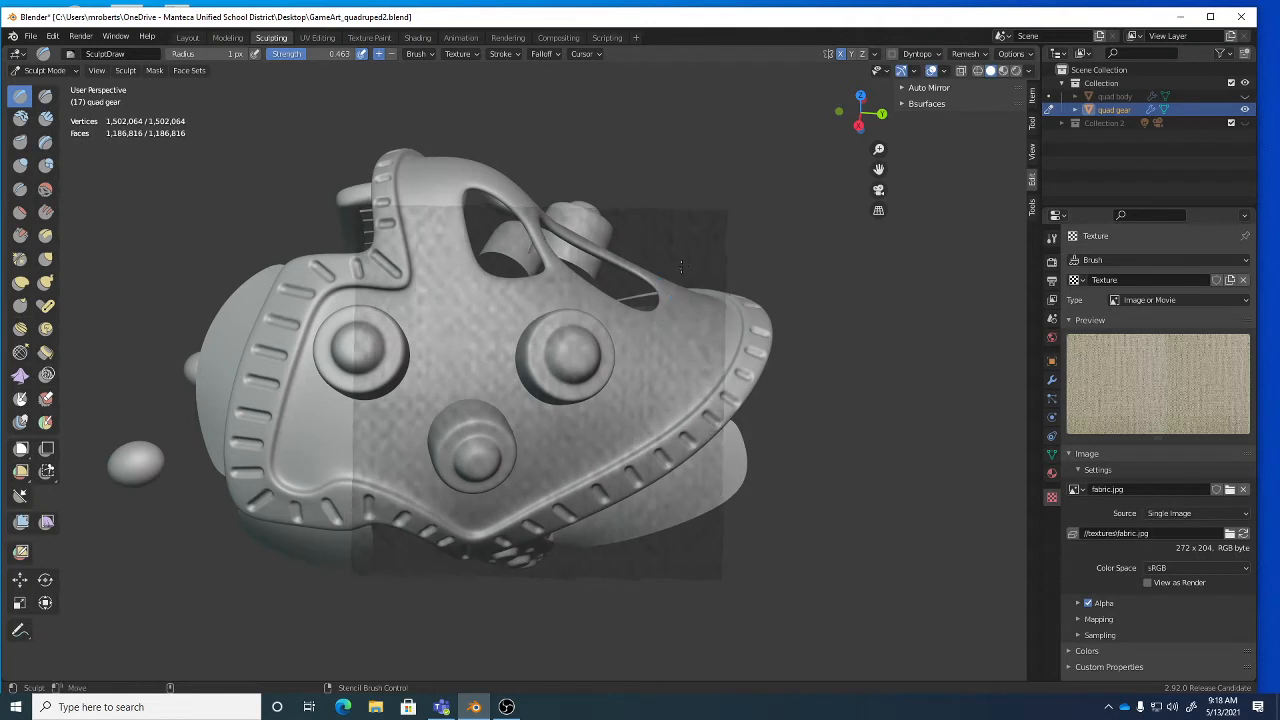
{"action": "right_click_drag", "start_coordinate": [699, 276], "coordinate": [661, 301], "text": "shift"}
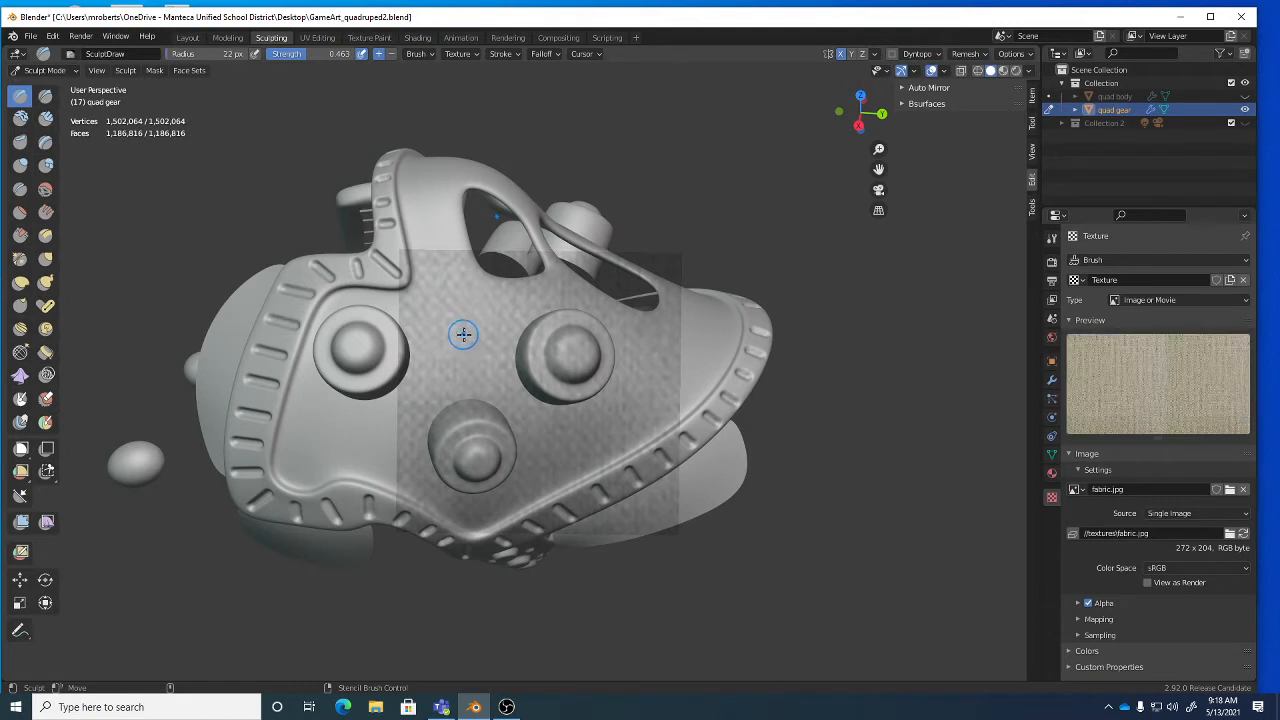
{"action": "mouse_move", "coordinate": [471, 329]}
{"action": "left_mouse_down"}
{"action": "mouse_move", "coordinate": [443, 309]}
{"action": "mouse_move", "coordinate": [455, 361]}
{"action": "mouse_move", "coordinate": [474, 300]}
{"action": "mouse_move", "coordinate": [446, 363]}
{"action": "mouse_move", "coordinate": [482, 390]}
{"action": "mouse_move", "coordinate": [489, 315]}
{"action": "mouse_move", "coordinate": [494, 330]}
{"action": "left_mouse_up"}
{"action": "middle_click_drag", "start_coordinate": [494, 330], "coordinate": [451, 310]}
{"action": "mouse_move", "coordinate": [449, 309]}
{"action": "left_mouse_down"}
{"action": "mouse_move", "coordinate": [483, 366]}
{"action": "mouse_move", "coordinate": [466, 400]}
{"action": "mouse_move", "coordinate": [516, 418]}
{"action": "mouse_move", "coordinate": [546, 370]}
{"action": "mouse_move", "coordinate": [506, 366]}
{"action": "left_mouse_up"}
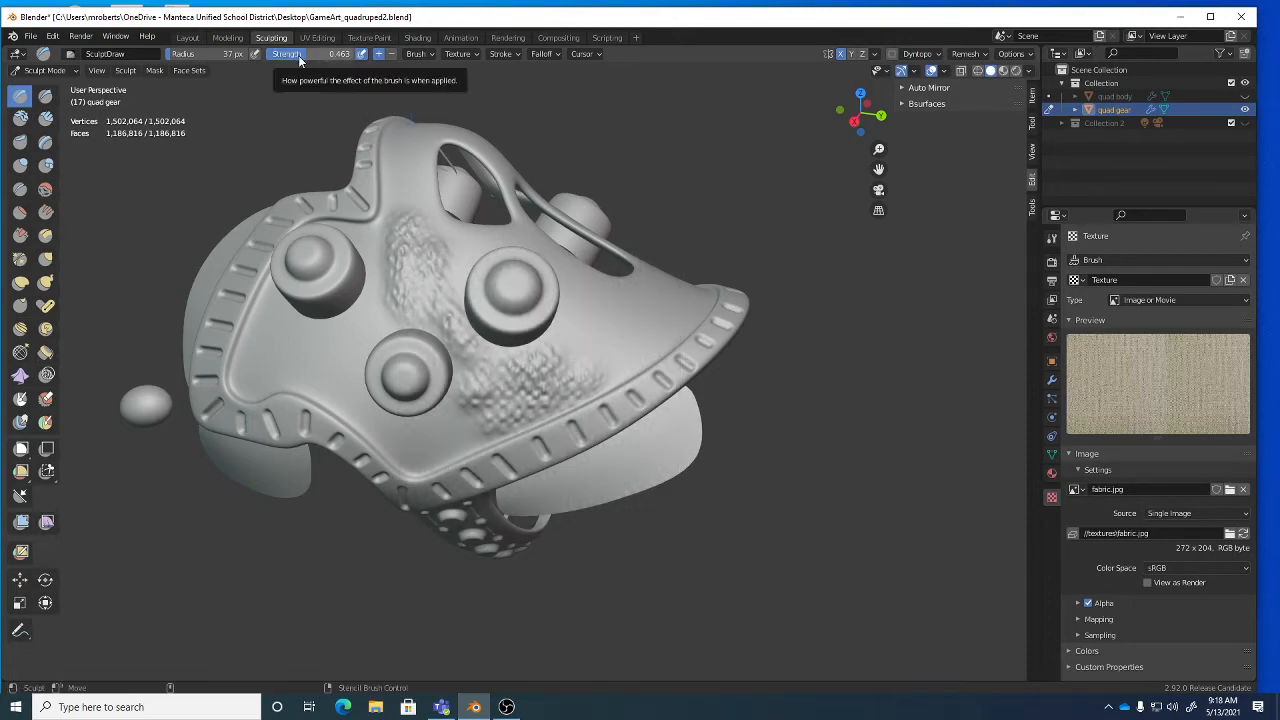
Realign the stencil and stamp fabric on the side, lower-right edge, eye-hole area and forehead.
{"action": "middle_click_drag", "start_coordinate": [611, 357], "coordinate": [523, 369]}
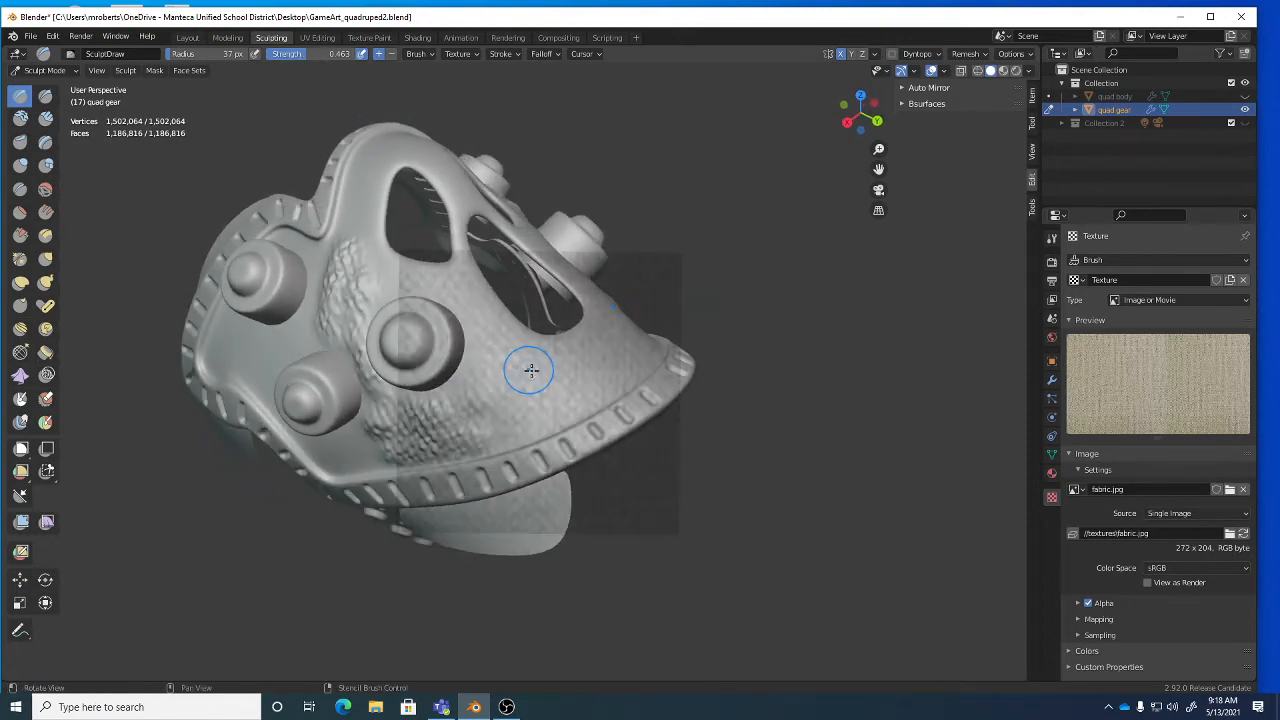
{"action": "right_click_drag", "start_coordinate": [602, 333], "coordinate": [574, 371]}
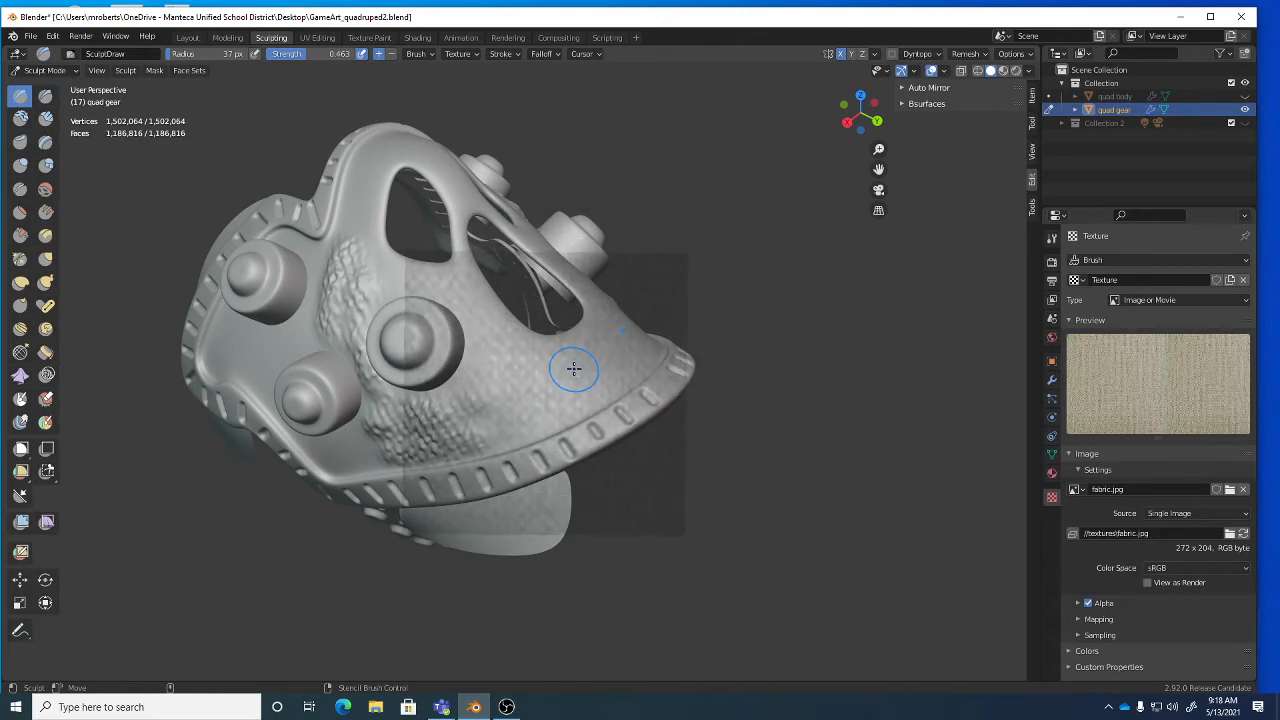
{"action": "right_click_drag", "start_coordinate": [651, 284], "coordinate": [597, 243], "text": "ctrl"}
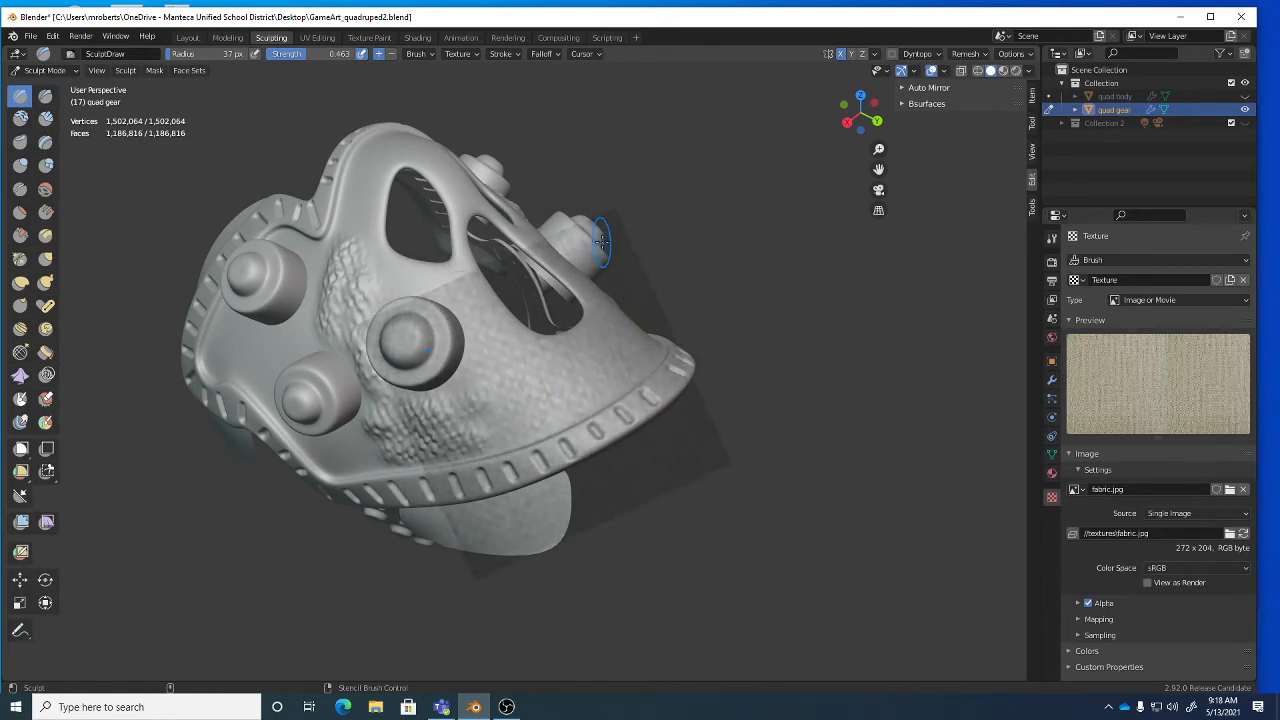
{"action": "mouse_move", "coordinate": [466, 415]}
{"action": "left_mouse_down"}
{"action": "mouse_move", "coordinate": [555, 381]}
{"action": "mouse_move", "coordinate": [545, 365]}
{"action": "mouse_move", "coordinate": [615, 380]}
{"action": "mouse_move", "coordinate": [490, 435]}
{"action": "mouse_move", "coordinate": [479, 372]}
{"action": "left_mouse_up"}
{"action": "middle_click_drag", "start_coordinate": [479, 373], "coordinate": [479, 390]}
{"action": "mouse_move", "coordinate": [478, 402]}
{"action": "left_mouse_down"}
{"action": "mouse_move", "coordinate": [486, 357]}
{"action": "mouse_move", "coordinate": [534, 358]}
{"action": "left_mouse_up"}
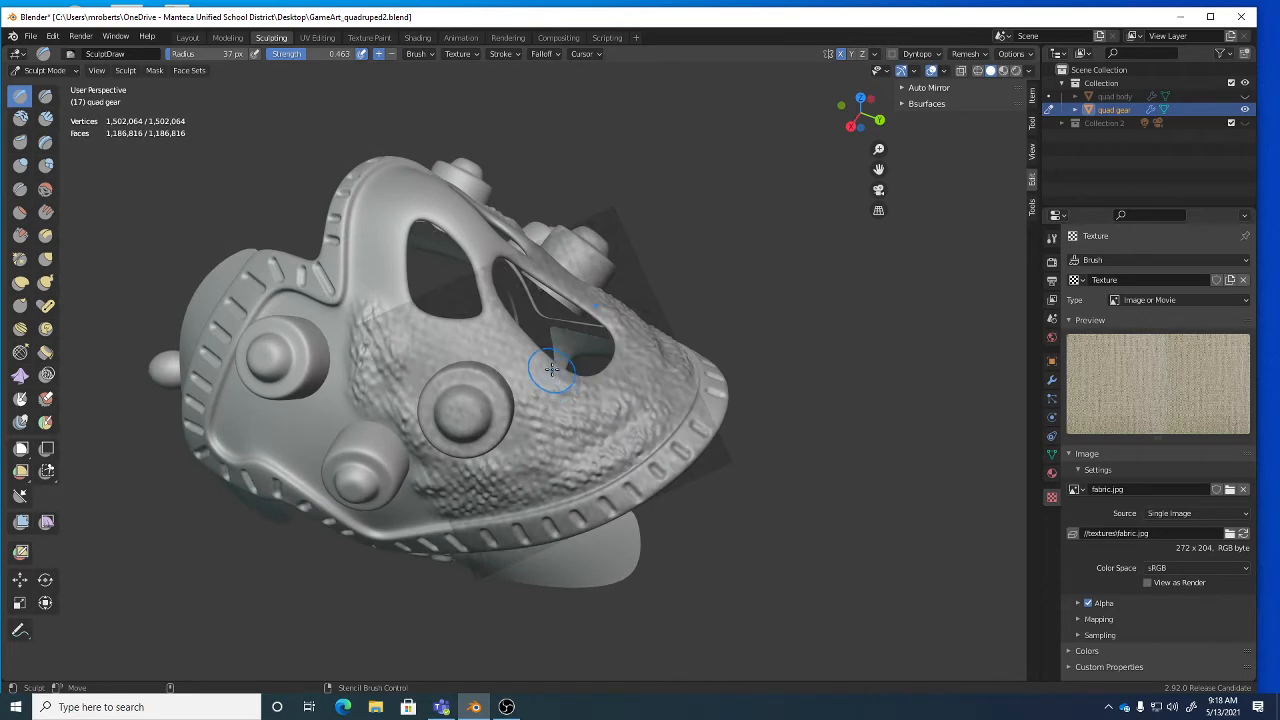
{"action": "middle_click_drag", "start_coordinate": [560, 355], "coordinate": [530, 288]}
{"action": "mouse_move", "coordinate": [530, 288]}
{"action": "left_mouse_down"}
{"action": "mouse_move", "coordinate": [480, 323]}
{"action": "mouse_move", "coordinate": [530, 370]}
{"action": "mouse_move", "coordinate": [510, 350]}
{"action": "mouse_move", "coordinate": [427, 344]}
{"action": "mouse_move", "coordinate": [420, 364]}
{"action": "left_mouse_up"}
{"action": "middle_click_drag", "start_coordinate": [415, 352], "coordinate": [432, 351]}
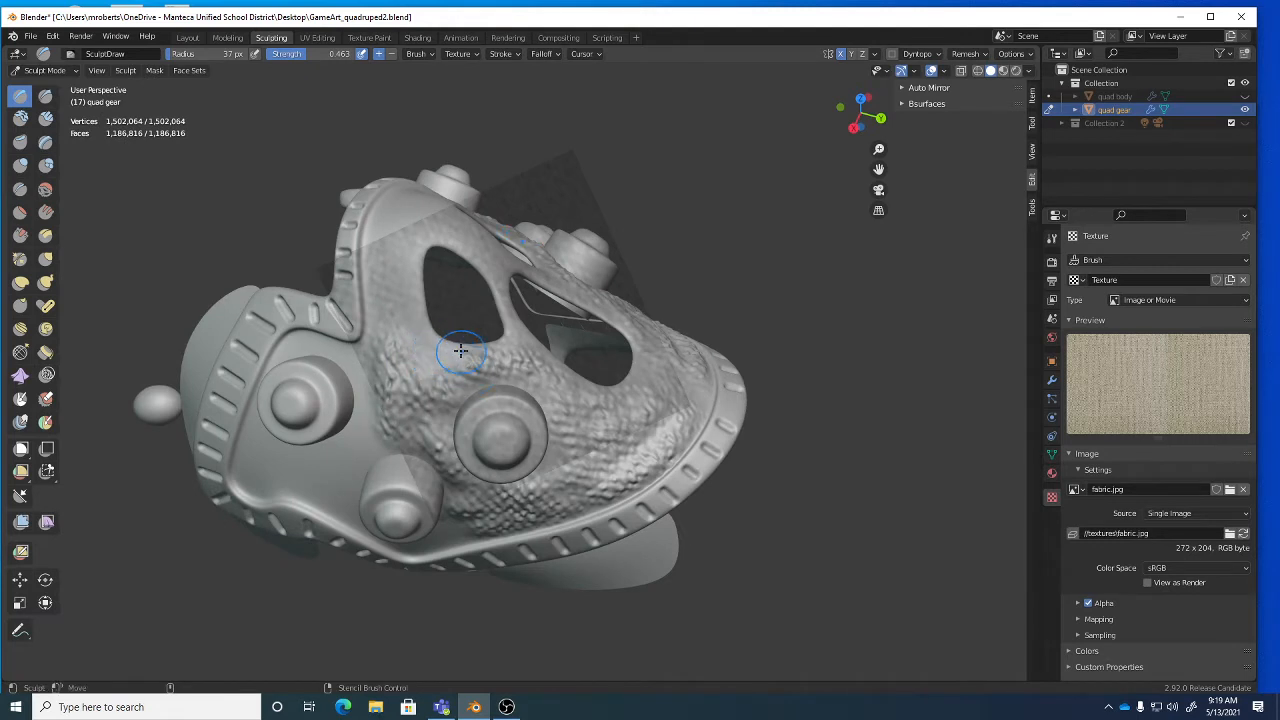
{"action": "mouse_move", "coordinate": [425, 315]}
{"action": "left_mouse_down"}
{"action": "mouse_move", "coordinate": [371, 251]}
{"action": "mouse_move", "coordinate": [417, 314]}
{"action": "mouse_move", "coordinate": [423, 366]}
{"action": "mouse_move", "coordinate": [430, 349]}
{"action": "mouse_move", "coordinate": [386, 302]}
{"action": "mouse_move", "coordinate": [382, 228]}
{"action": "mouse_move", "coordinate": [414, 312]}
{"action": "left_mouse_up"}
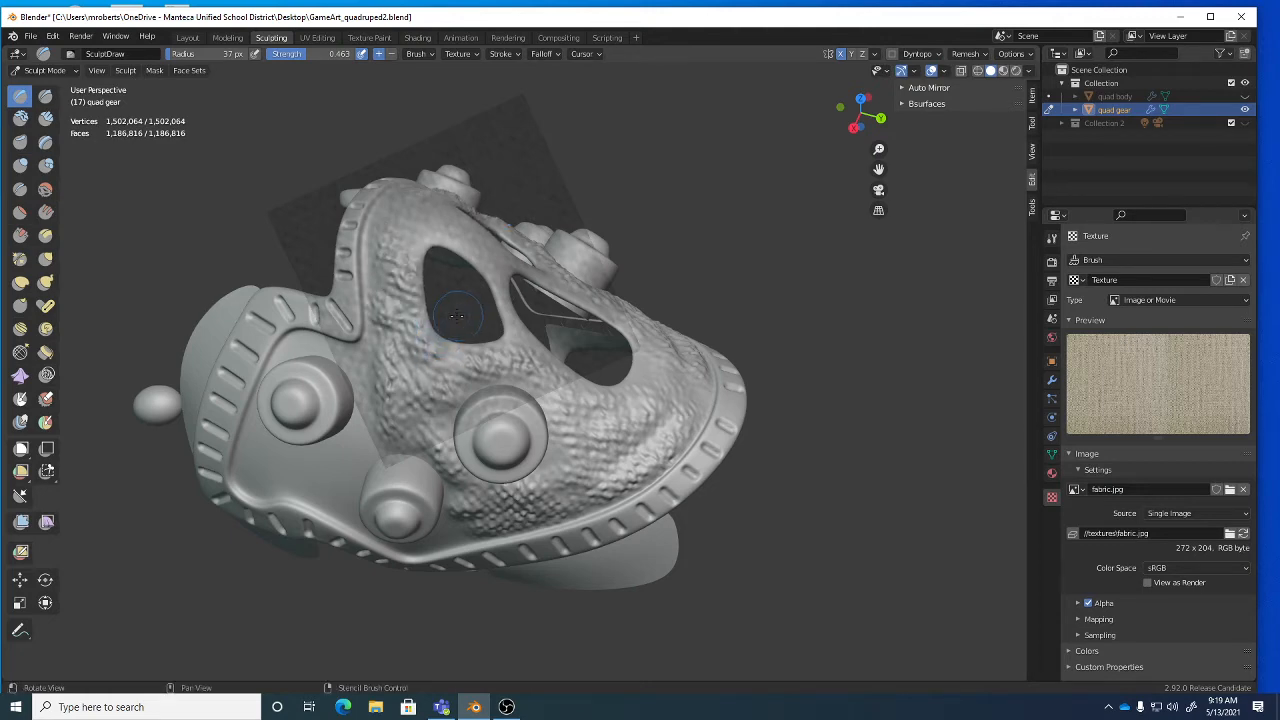
Stamp fabric texture across the eye-hole bridge, around all three studs and the lower front.
{"action": "middle_click_drag", "start_coordinate": [414, 312], "coordinate": [437, 347]}
{"action": "mouse_move", "coordinate": [408, 344]}
{"action": "left_mouse_down"}
{"action": "mouse_move", "coordinate": [373, 307]}
{"action": "mouse_move", "coordinate": [468, 320]}
{"action": "mouse_move", "coordinate": [463, 357]}
{"action": "left_mouse_up"}
{"action": "middle_click_drag", "start_coordinate": [464, 357], "coordinate": [455, 312]}
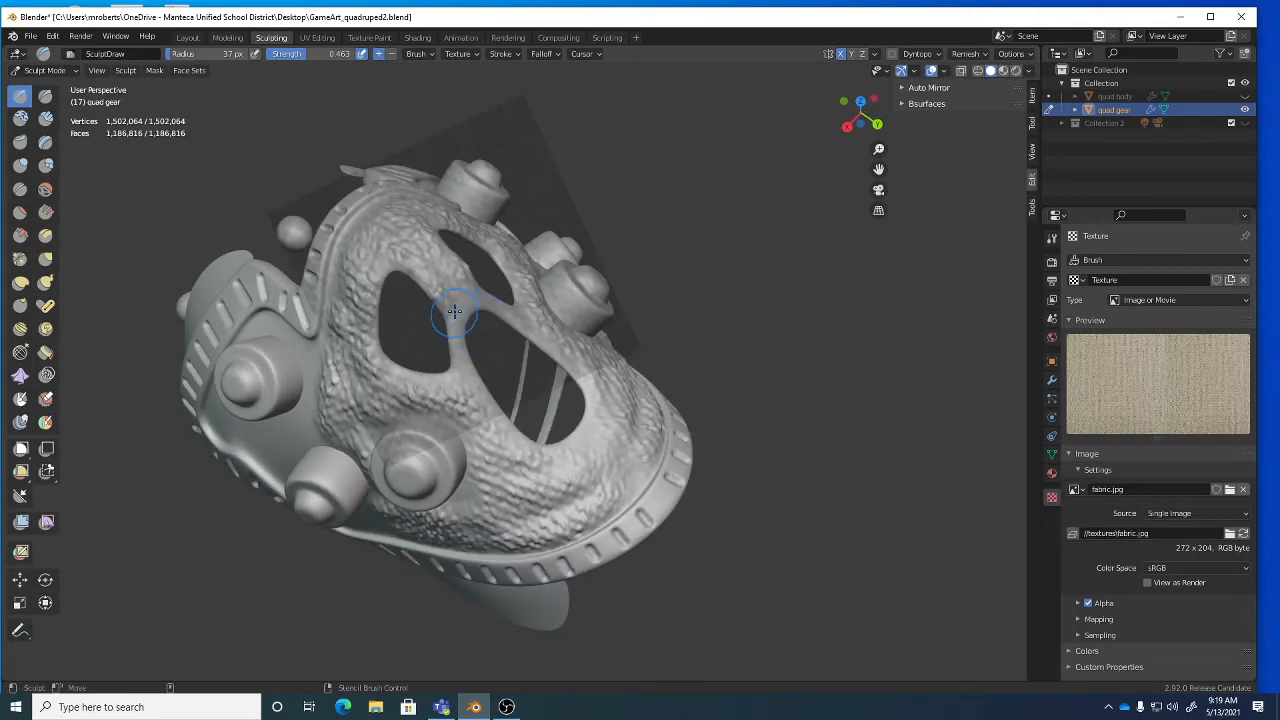
{"action": "middle_click_drag", "start_coordinate": [458, 358], "coordinate": [514, 325]}
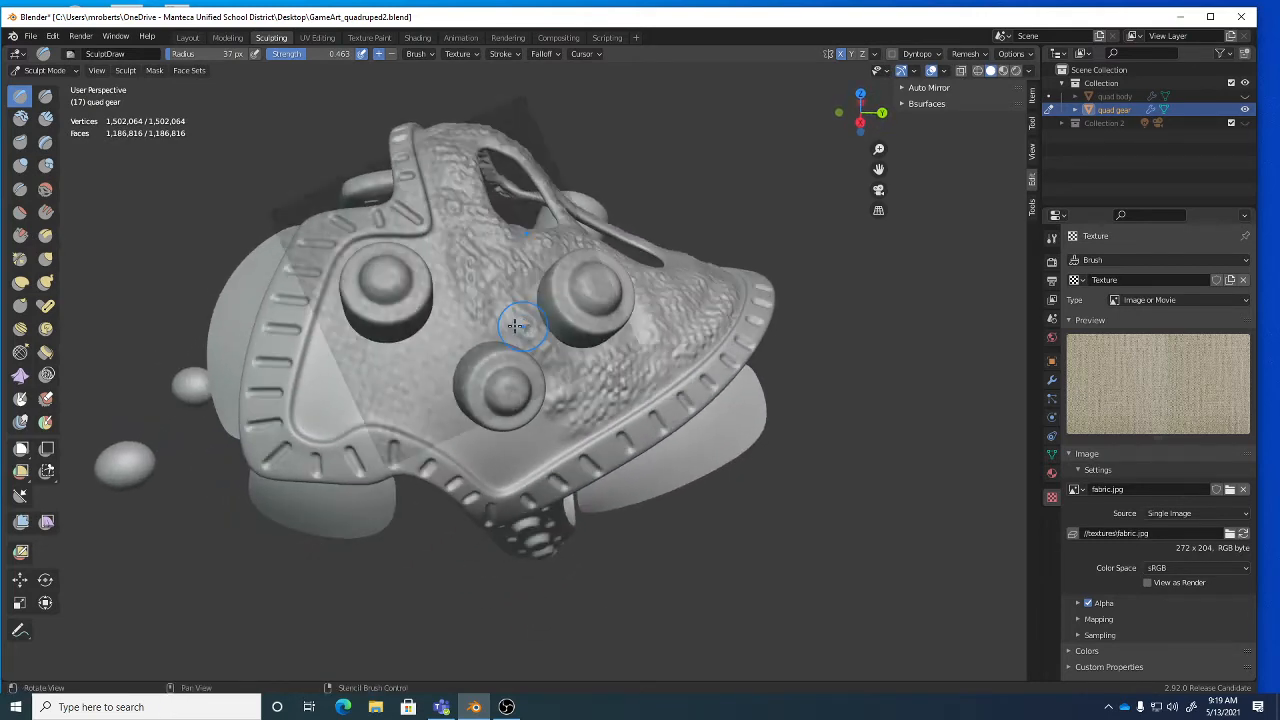
{"action": "mouse_move", "coordinate": [473, 322]}
{"action": "left_mouse_down"}
{"action": "mouse_move", "coordinate": [435, 358]}
{"action": "mouse_move", "coordinate": [455, 325]}
{"action": "mouse_move", "coordinate": [414, 380]}
{"action": "left_mouse_up"}
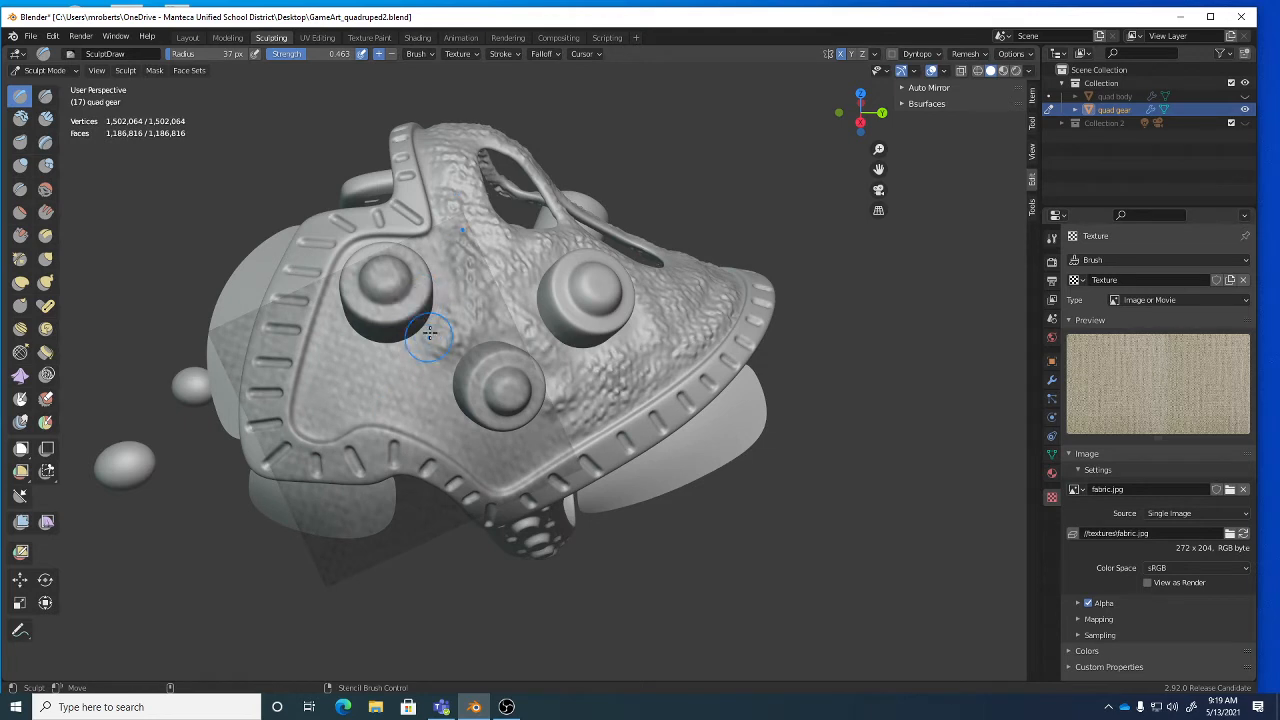
{"action": "mouse_move", "coordinate": [423, 357]}
{"action": "left_mouse_down"}
{"action": "mouse_move", "coordinate": [392, 378]}
{"action": "mouse_move", "coordinate": [432, 381]}
{"action": "mouse_move", "coordinate": [435, 405]}
{"action": "mouse_move", "coordinate": [368, 402]}
{"action": "mouse_move", "coordinate": [340, 418]}
{"action": "mouse_move", "coordinate": [322, 362]}
{"action": "mouse_move", "coordinate": [302, 412]}
{"action": "mouse_move", "coordinate": [352, 368]}
{"action": "mouse_move", "coordinate": [358, 398]}
{"action": "left_mouse_up"}
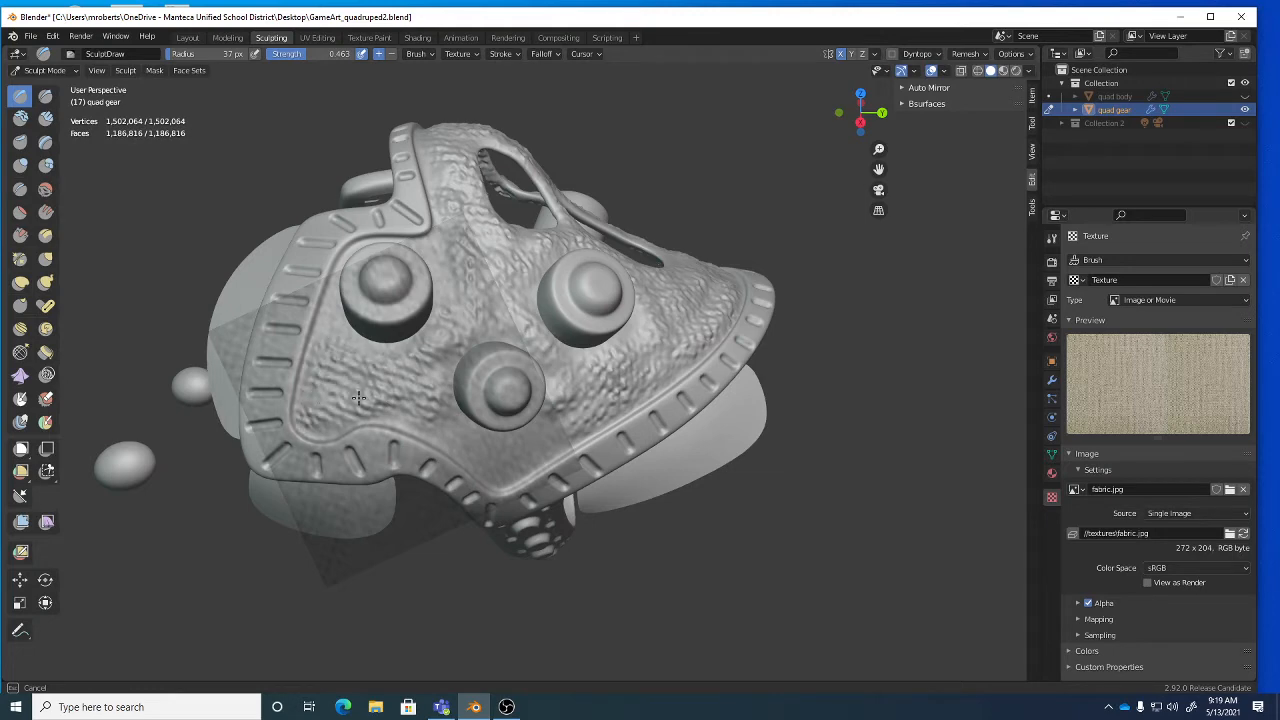
{"action": "left_click_drag", "start_coordinate": [395, 356], "coordinate": [370, 356]}
{"action": "middle_click_drag", "start_coordinate": [383, 371], "coordinate": [360, 354]}
{"action": "mouse_move", "coordinate": [351, 337]}
{"action": "left_mouse_down"}
{"action": "mouse_move", "coordinate": [368, 358]}
{"action": "mouse_move", "coordinate": [428, 379]}
{"action": "mouse_move", "coordinate": [450, 362]}
{"action": "mouse_move", "coordinate": [475, 372]}
{"action": "mouse_move", "coordinate": [435, 405]}
{"action": "mouse_move", "coordinate": [395, 391]}
{"action": "mouse_move", "coordinate": [455, 385]}
{"action": "left_mouse_up"}
{"action": "mouse_move", "coordinate": [455, 385]}
{"action": "middle_mouse_down"}
{"action": "mouse_move", "coordinate": [430, 372]}
{"action": "mouse_move", "coordinate": [470, 357]}
{"action": "middle_mouse_up"}
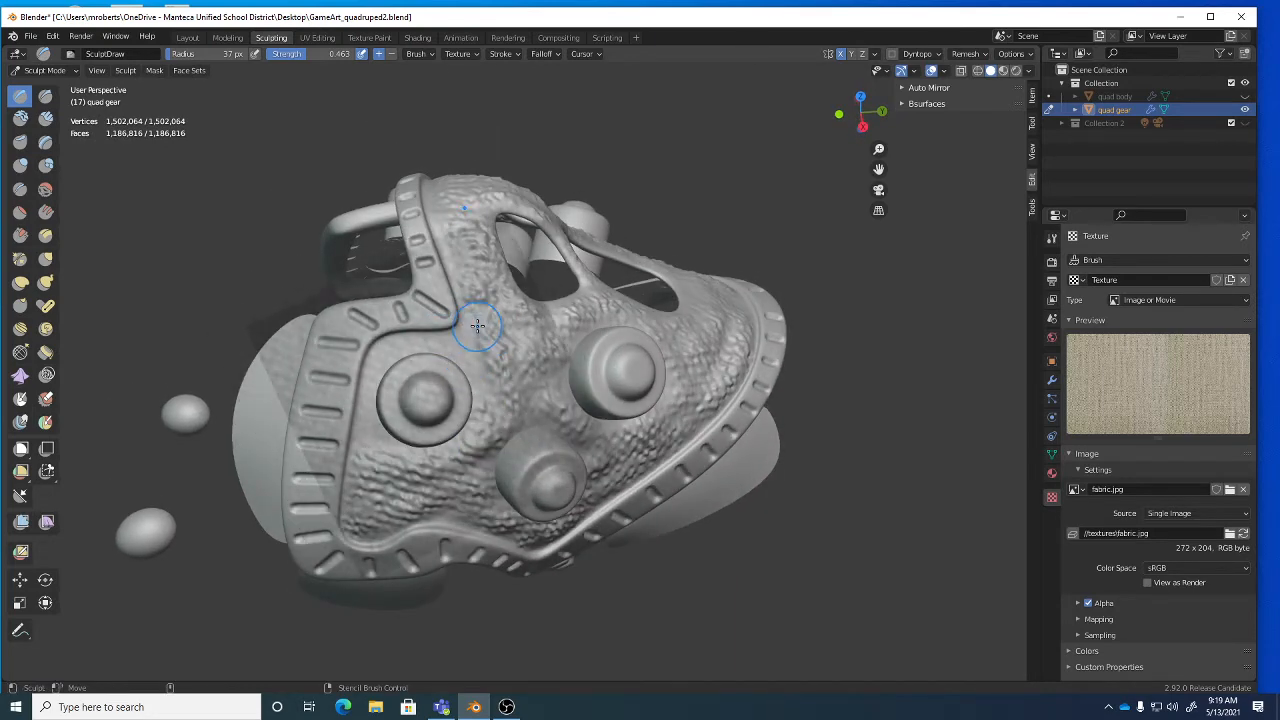
{"action": "mouse_move", "coordinate": [461, 338]}
{"action": "left_mouse_down"}
{"action": "mouse_move", "coordinate": [468, 360]}
{"action": "mouse_move", "coordinate": [405, 344]}
{"action": "mouse_move", "coordinate": [364, 415]}
{"action": "mouse_move", "coordinate": [372, 452]}
{"action": "mouse_move", "coordinate": [390, 447]}
{"action": "left_mouse_up"}
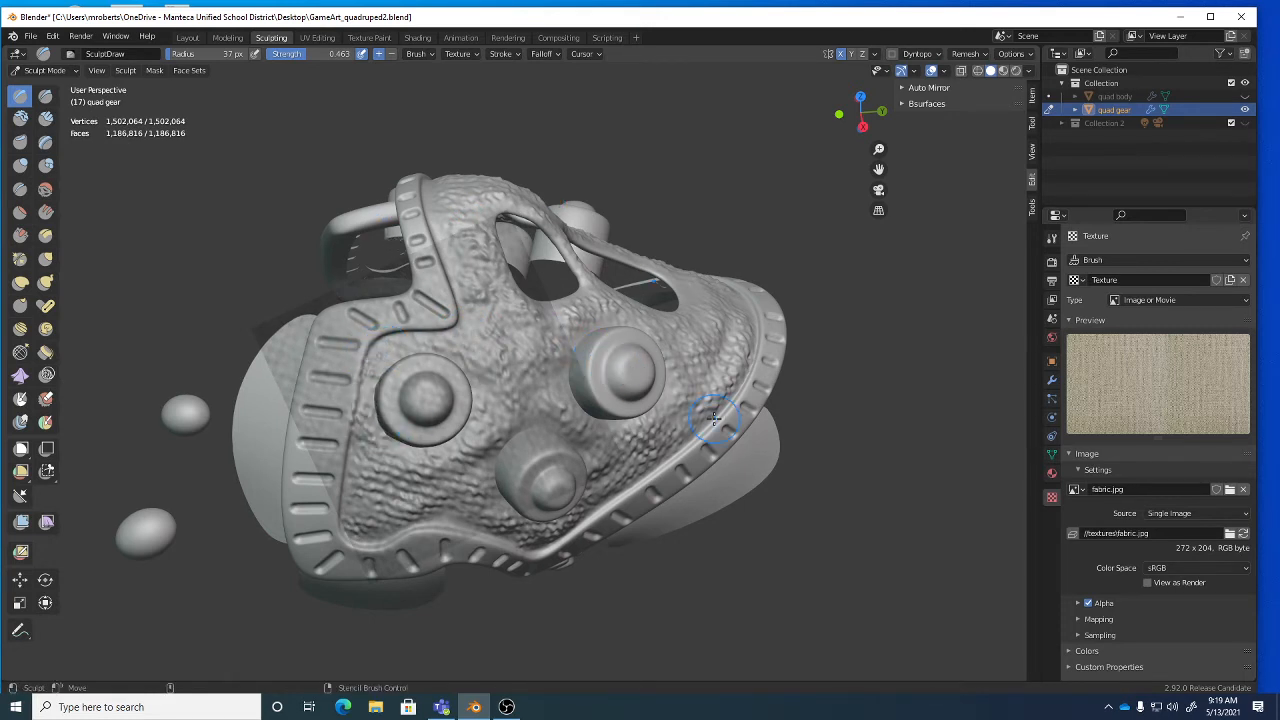
{"action": "left_click", "coordinate": [462, 54]}
{"action": "mouse_move", "coordinate": [644, 316]}
{"action": "middle_mouse_down"}
{"action": "mouse_move", "coordinate": [591, 335]}
{"action": "mouse_move", "coordinate": [609, 277]}
{"action": "mouse_move", "coordinate": [659, 302]}
{"action": "middle_mouse_up"}
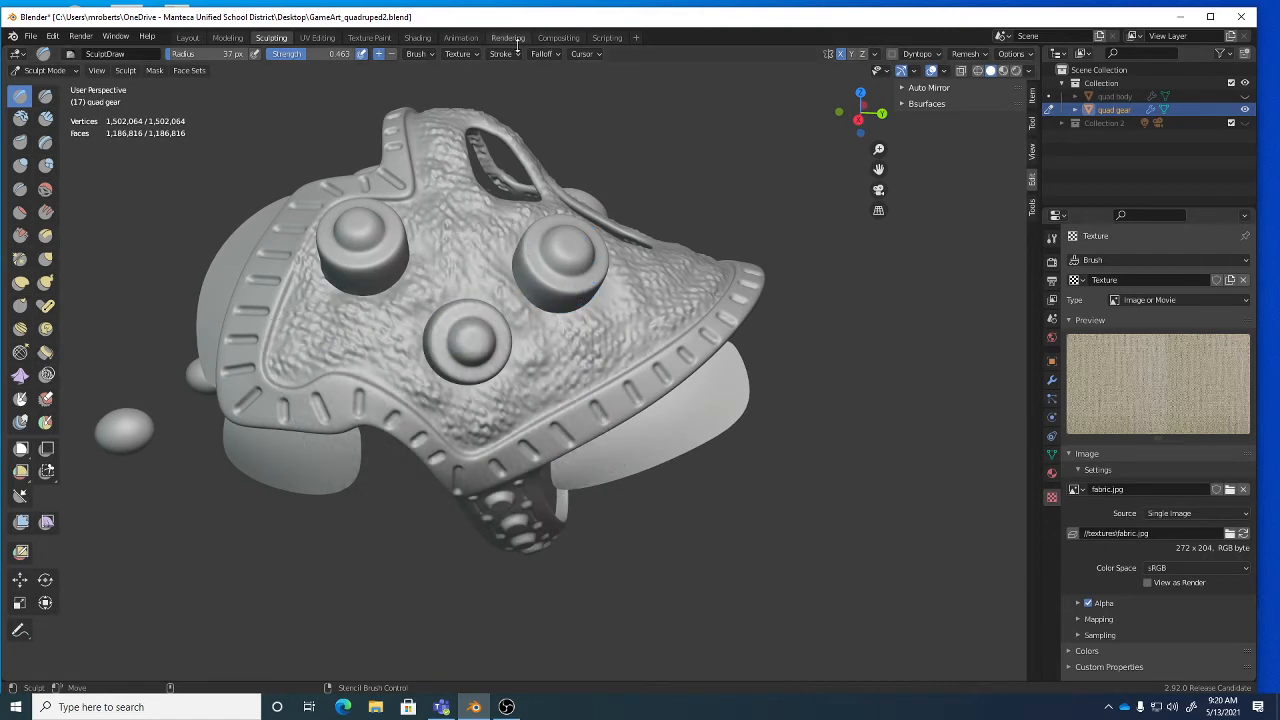
Set the brush texture mapping to View Plane and unlink the fabric texture.
{"action": "left_click", "coordinate": [465, 54]}
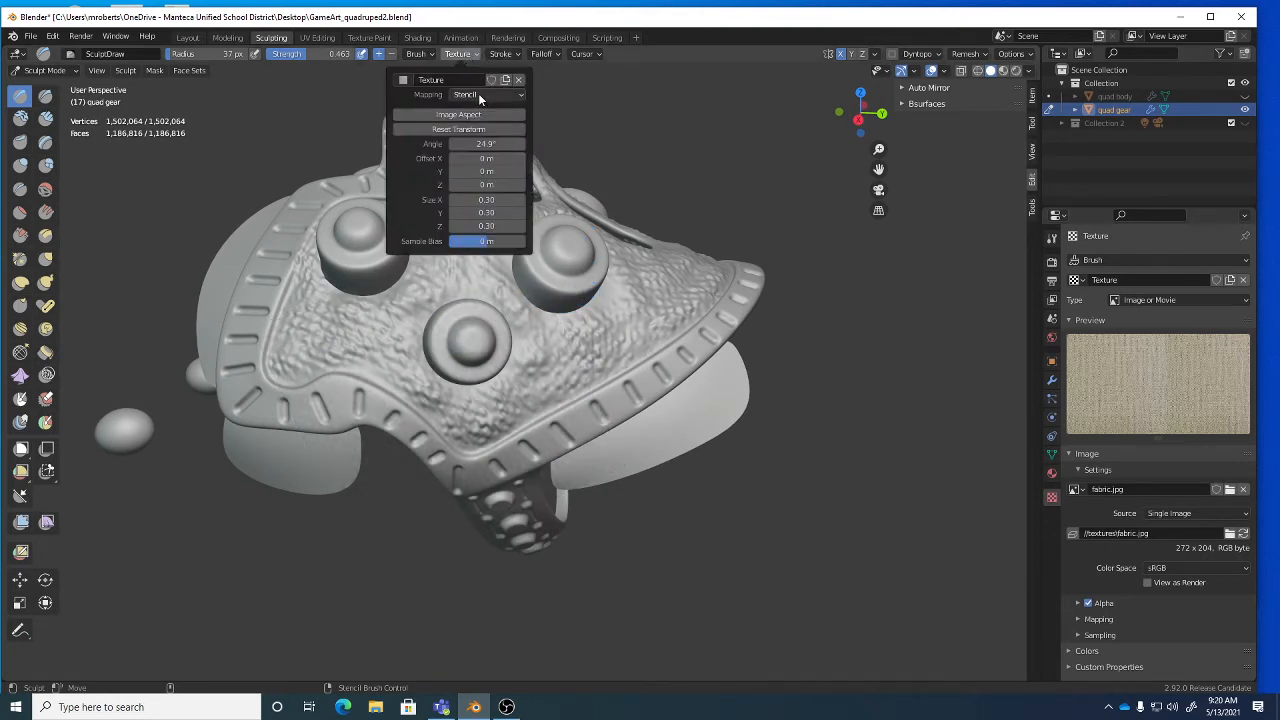
{"action": "left_click", "coordinate": [478, 93]}
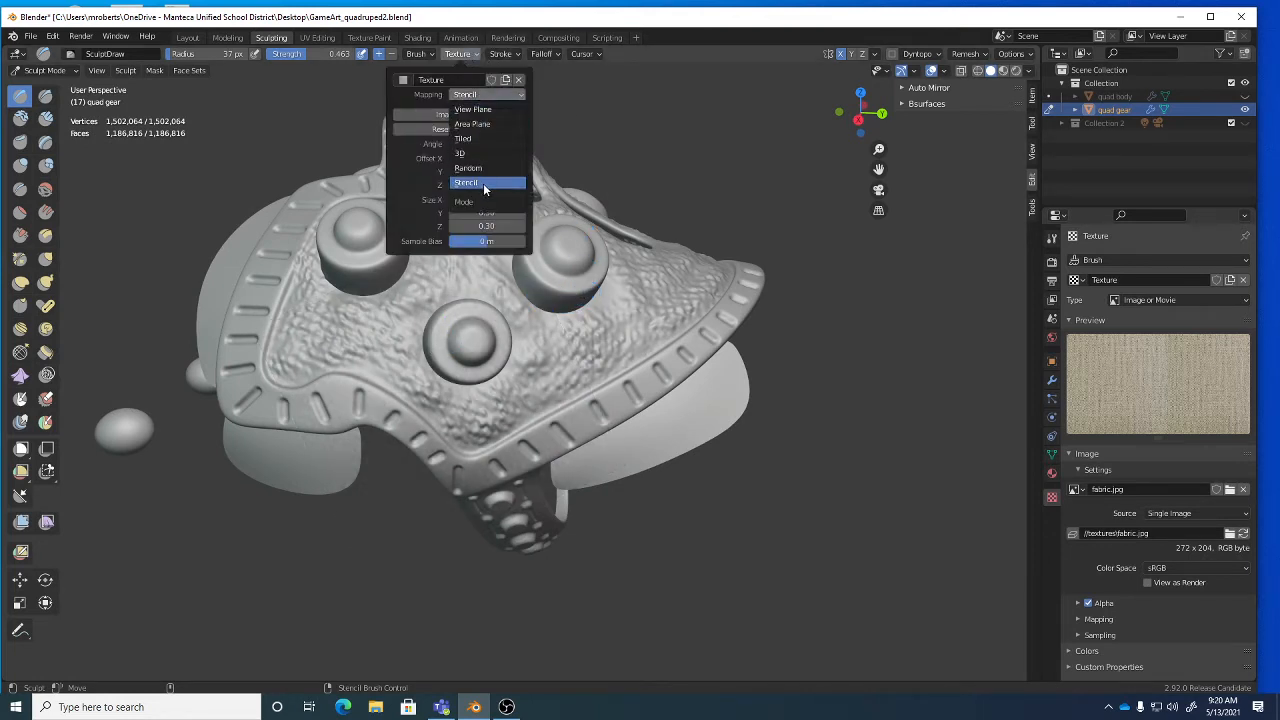
{"action": "left_click", "coordinate": [478, 109]}
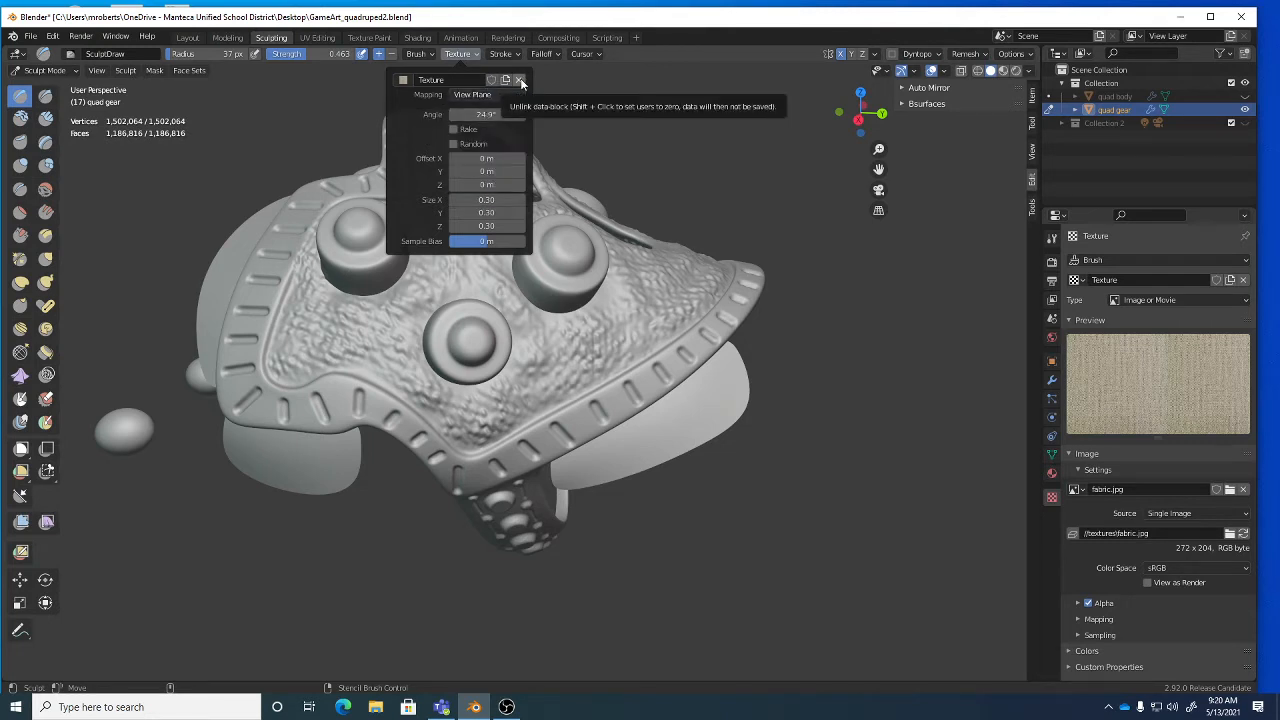
{"action": "left_click", "coordinate": [520, 80]}
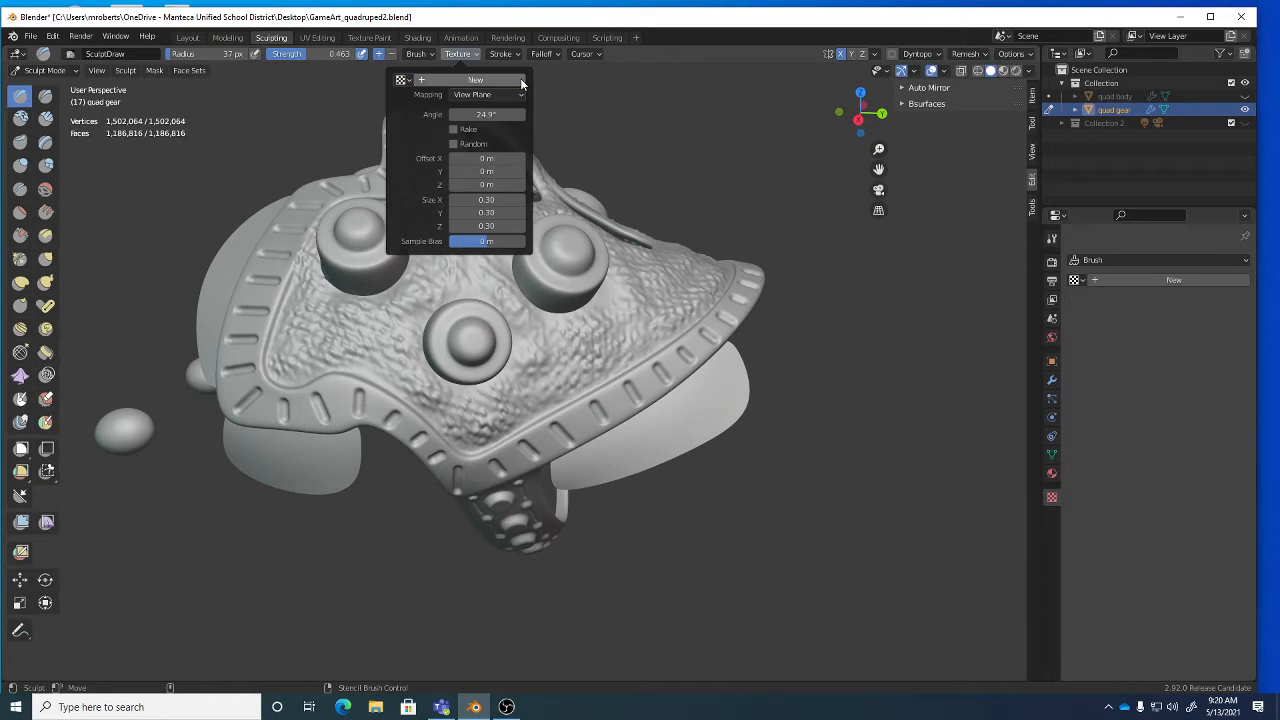
Briefly reassign the fabric texture, unlink it again, and save GameArt_quadruped2.blend.
{"action": "left_click", "coordinate": [403, 80]}
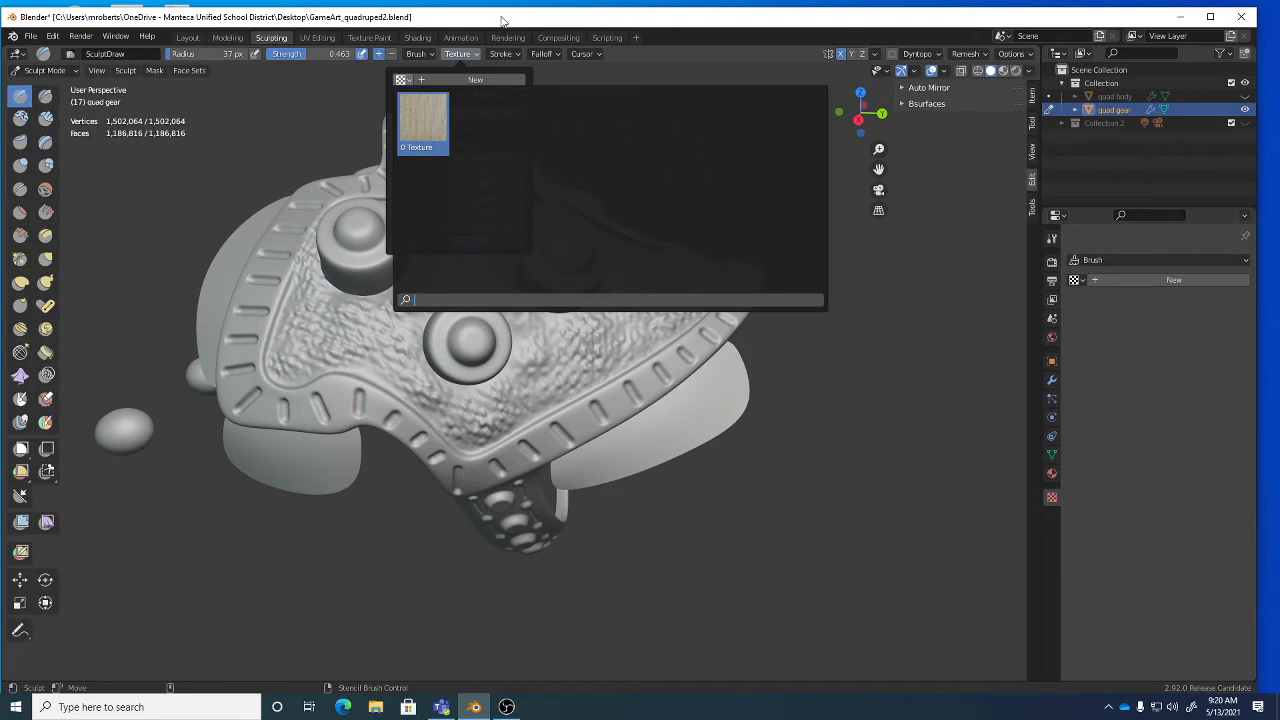
{"action": "left_click", "coordinate": [463, 56]}
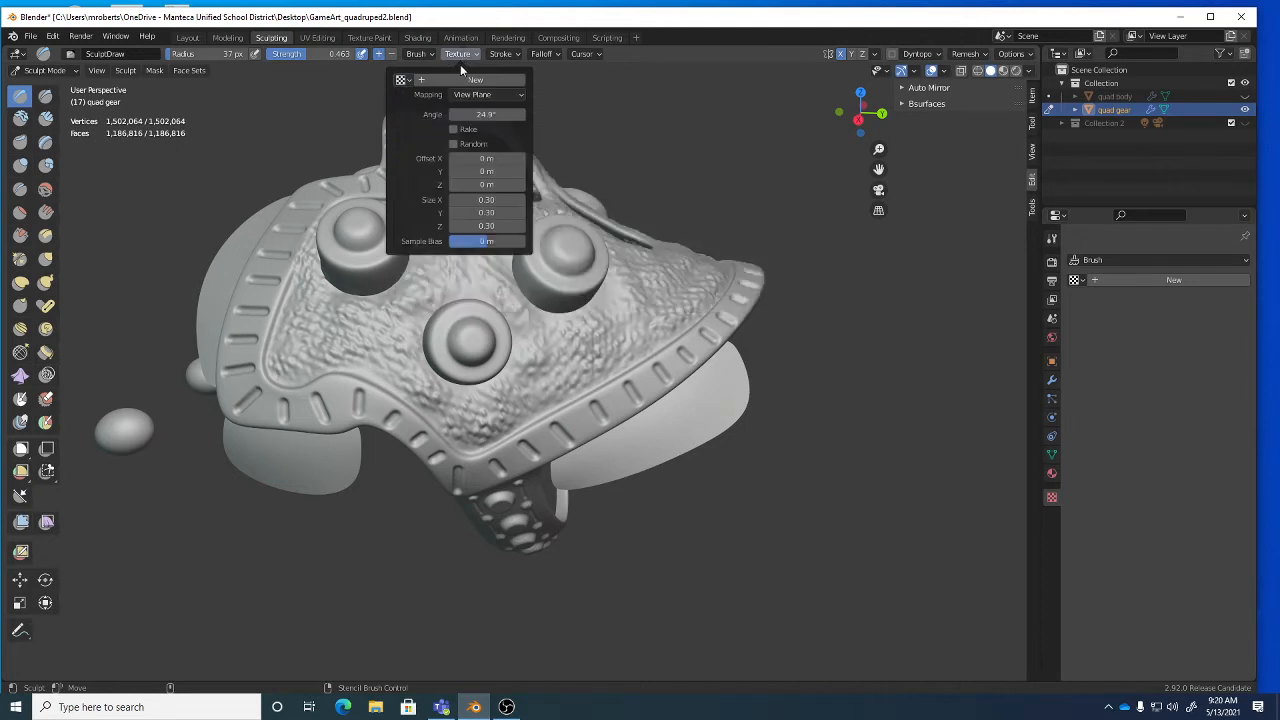
{"action": "left_click", "coordinate": [401, 80]}
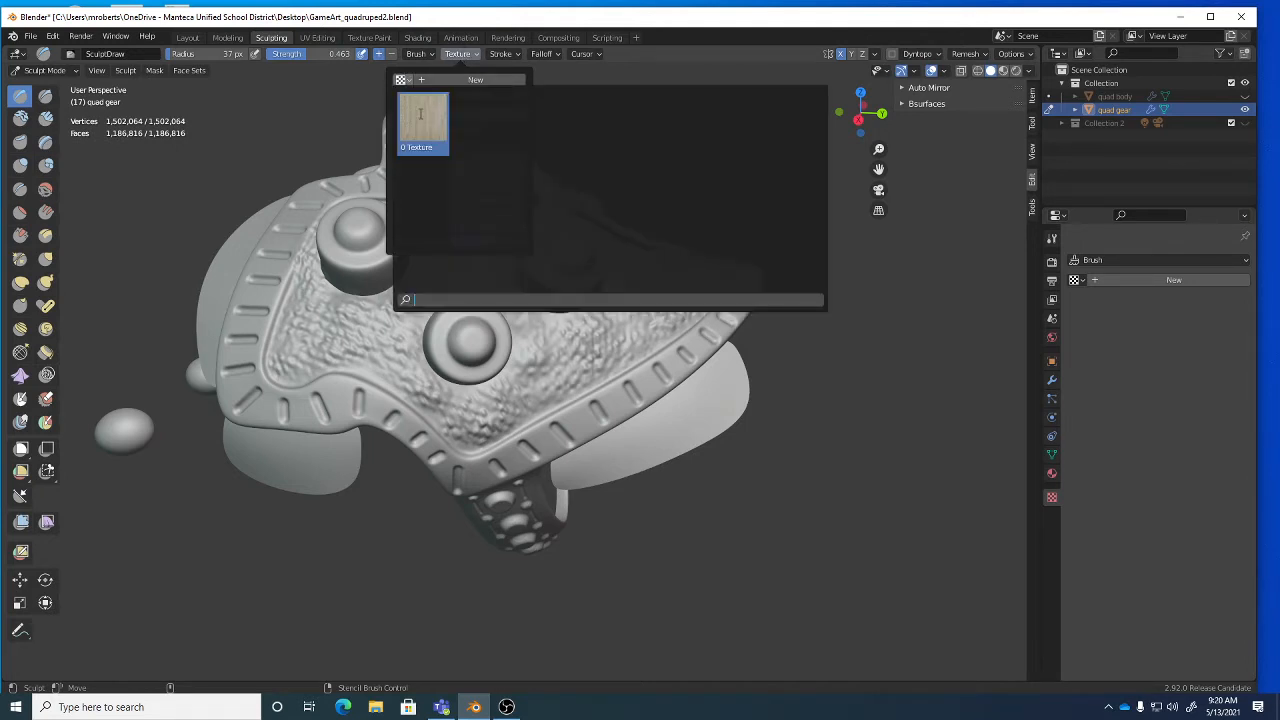
{"action": "left_click", "coordinate": [422, 118]}
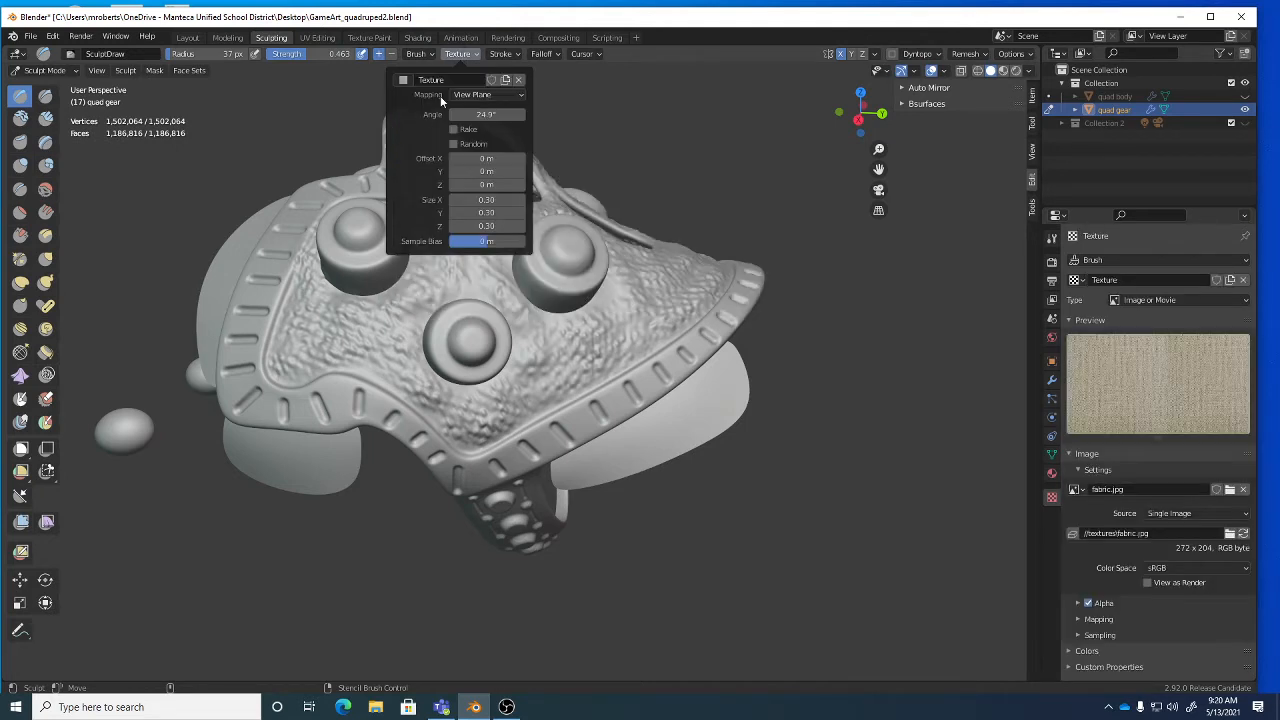
{"action": "left_click", "coordinate": [518, 80]}
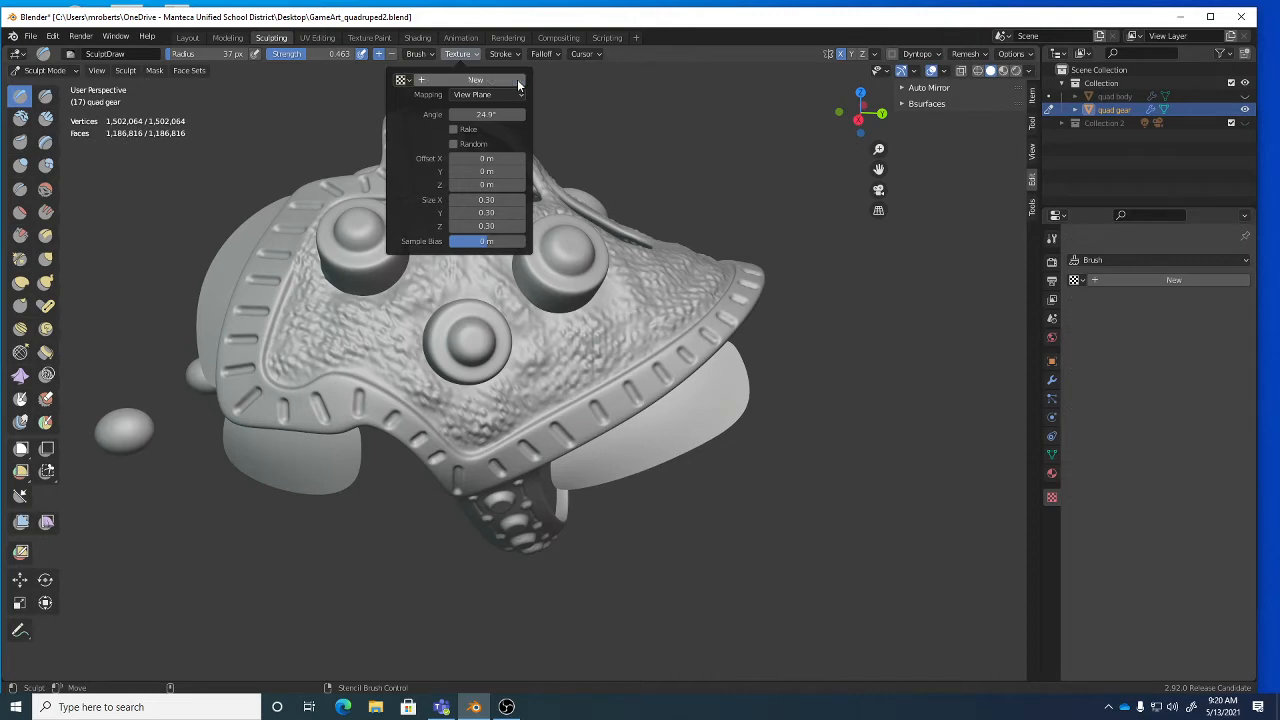
{"action": "middle_click_drag", "start_coordinate": [520, 428], "coordinate": [545, 390]}
{"action": "key", "text": "ctrl+s"}
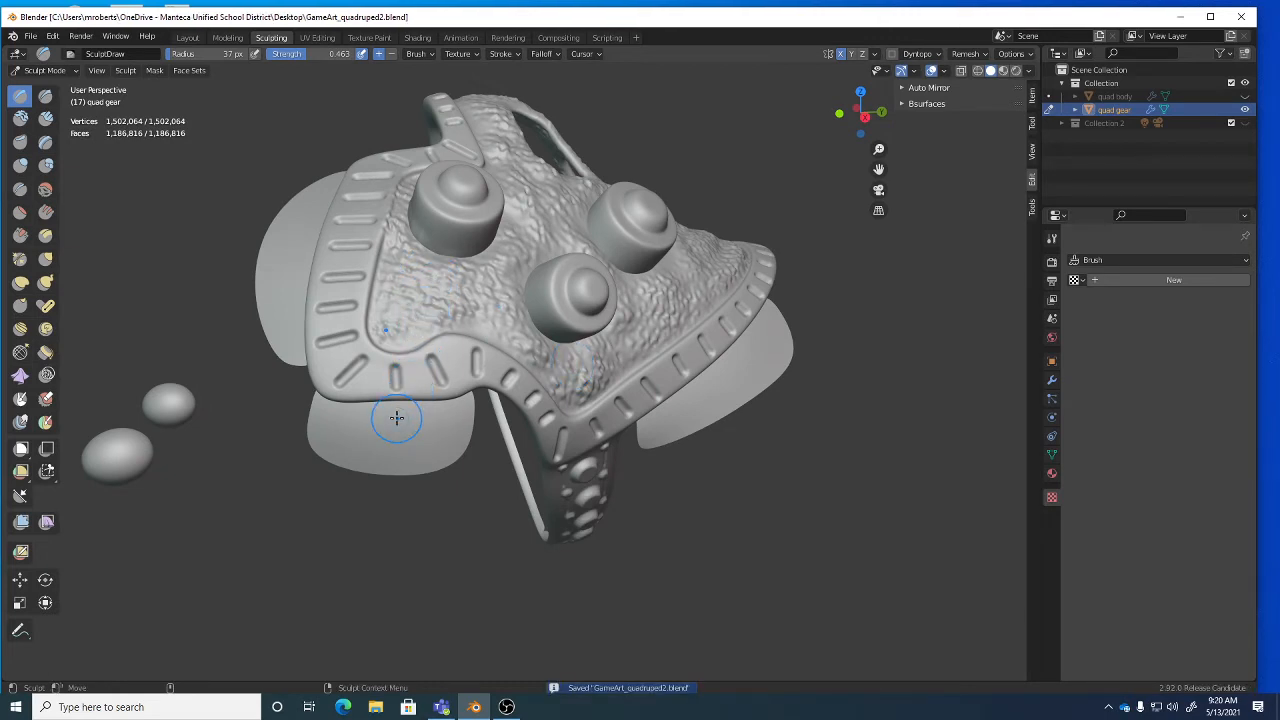
Switch to the Crease brush and crease several folds into the lower-left flap.
{"action": "left_click", "coordinate": [20, 189]}
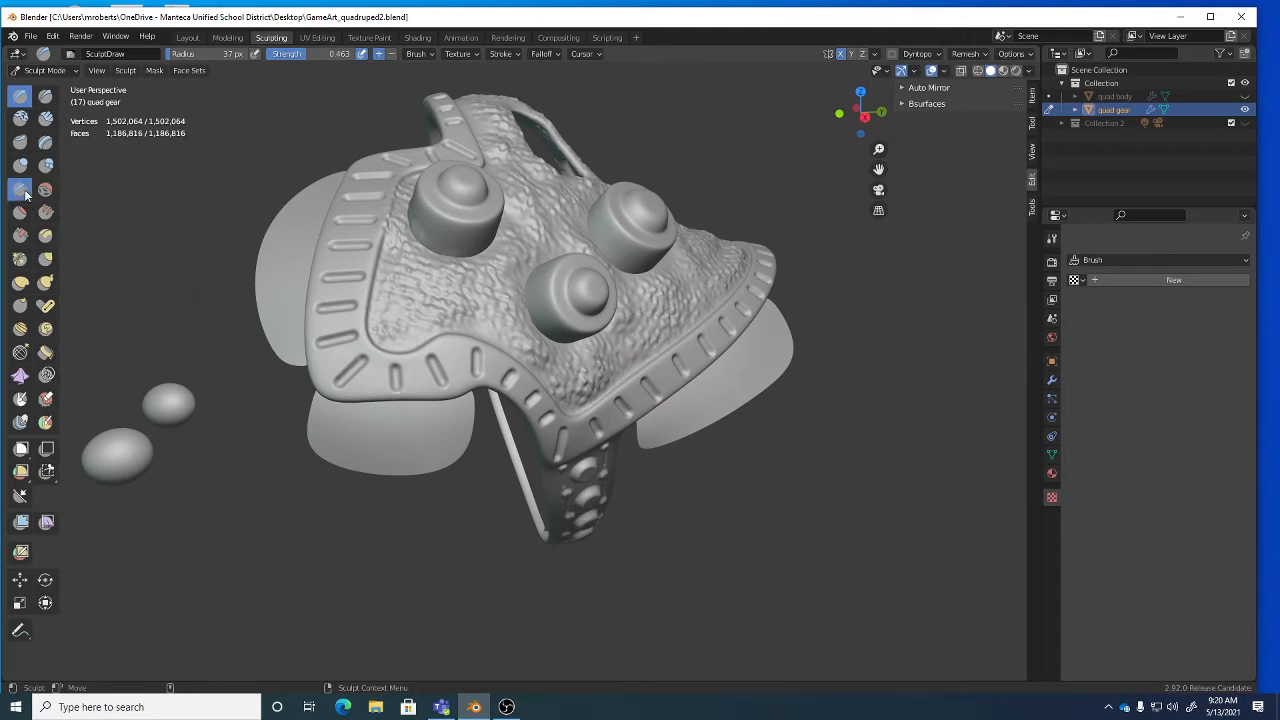
{"action": "middle_click_drag", "start_coordinate": [452, 465], "coordinate": [437, 421]}
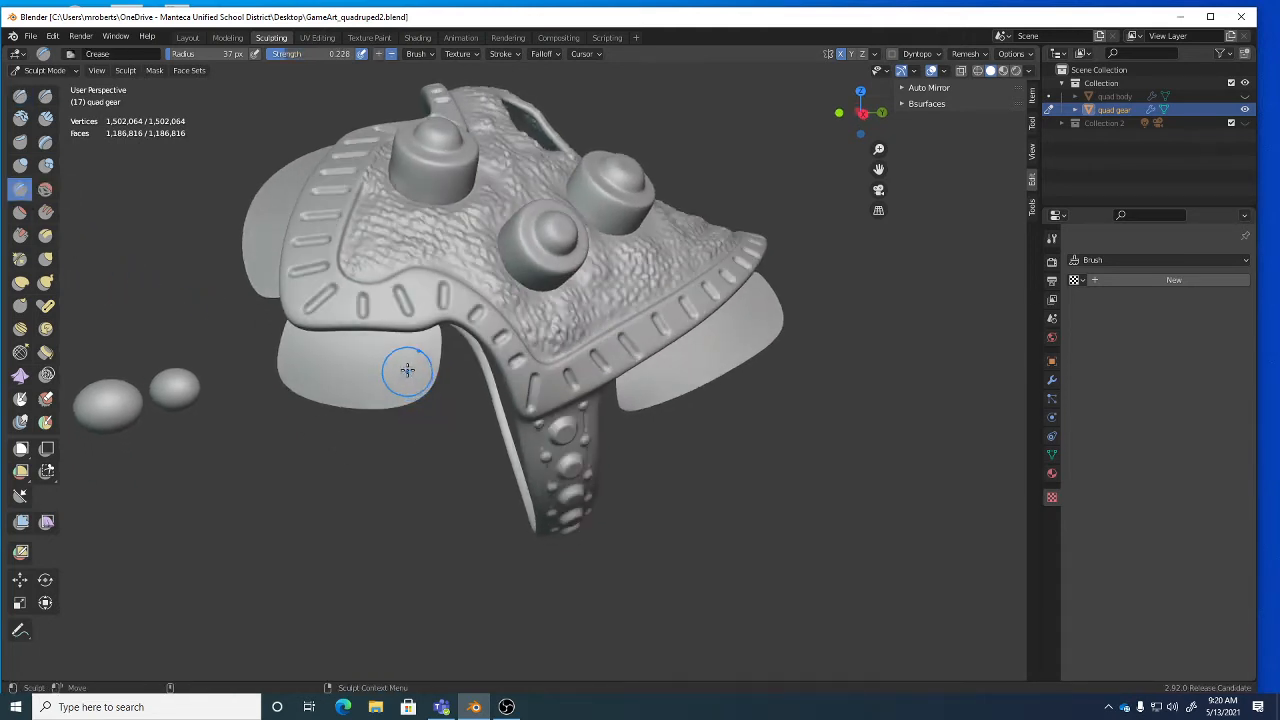
{"action": "left_click_drag", "start_coordinate": [416, 357], "coordinate": [431, 420]}
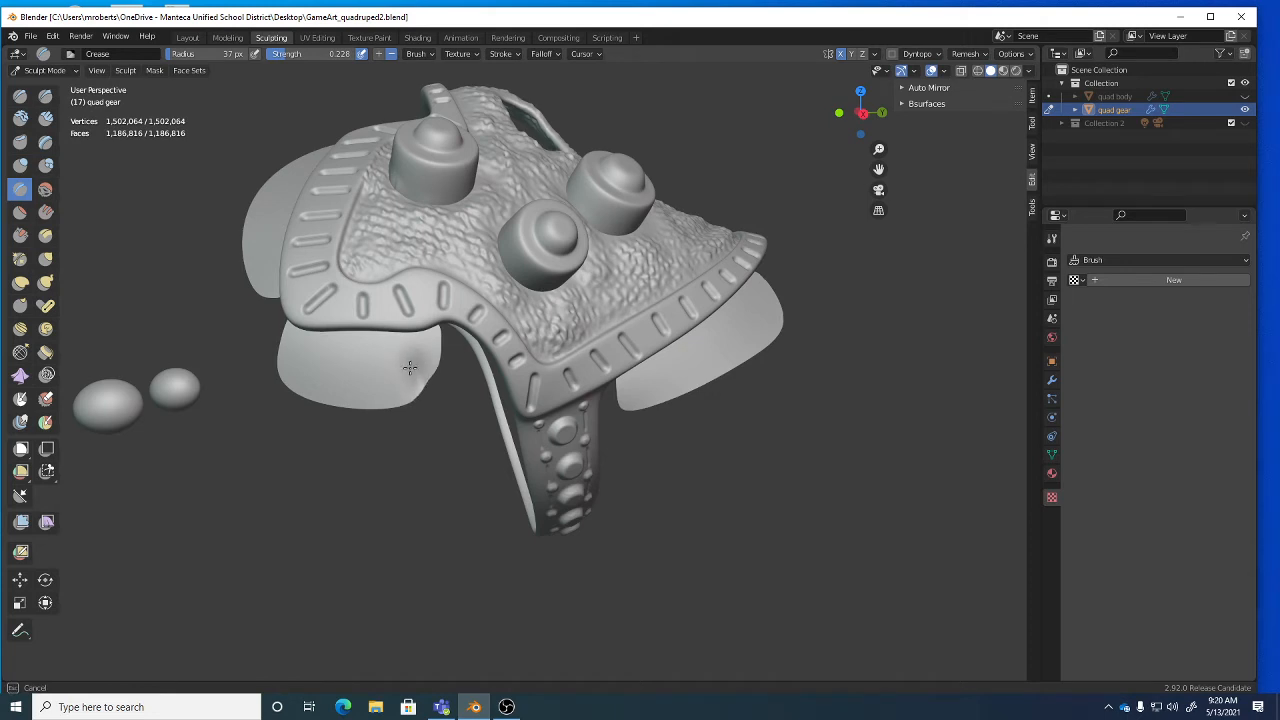
{"action": "left_click_drag", "start_coordinate": [410, 368], "coordinate": [402, 354]}
{"action": "left_click_drag", "start_coordinate": [366, 429], "coordinate": [371, 341]}
{"action": "left_click_drag", "start_coordinate": [331, 408], "coordinate": [338, 345]}
{"action": "left_click_drag", "start_coordinate": [313, 402], "coordinate": [314, 352]}
{"action": "left_click_drag", "start_coordinate": [288, 382], "coordinate": [299, 349]}
{"action": "middle_click_drag", "start_coordinate": [304, 381], "coordinate": [337, 383]}
Carve more crease grooves along the left flap's top edge, then undo the creases with Ctrl+Z.
{"action": "scroll", "coordinate": [350, 374], "scroll_direction": "up", "scroll_amount": 2}
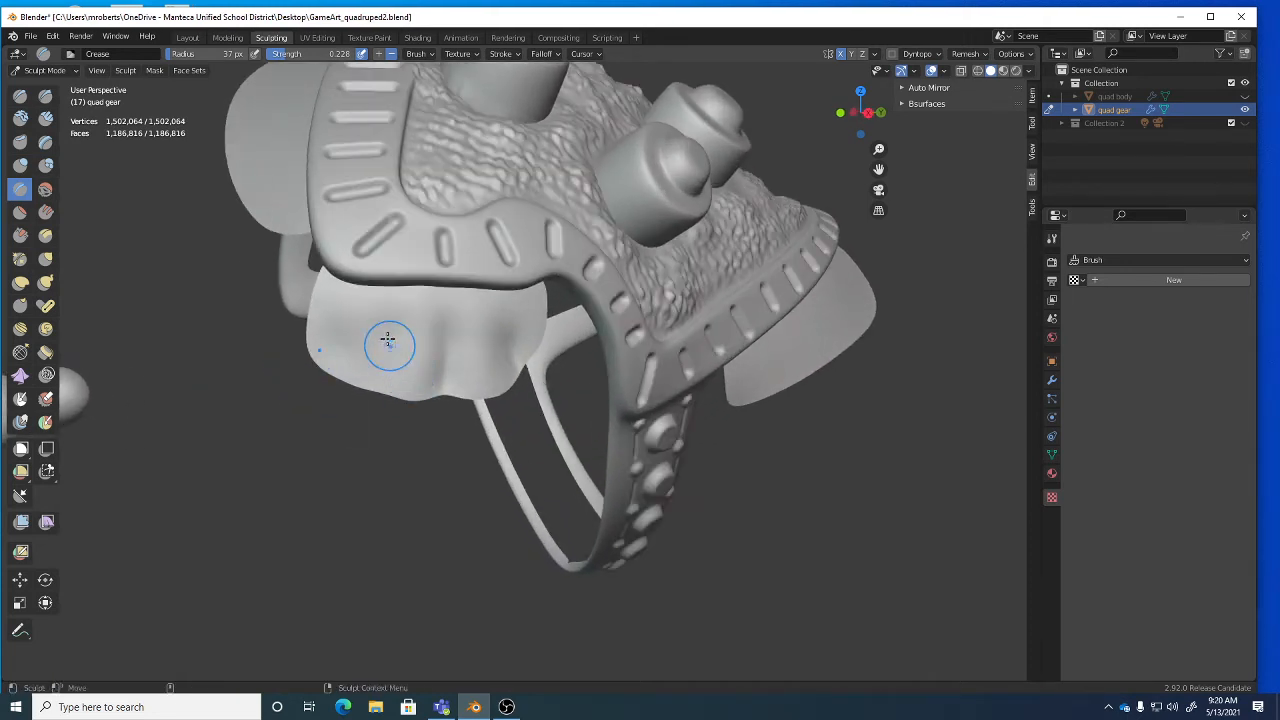
{"action": "mouse_move", "coordinate": [347, 396]}
{"action": "left_mouse_down"}
{"action": "mouse_move", "coordinate": [386, 323]}
{"action": "mouse_move", "coordinate": [376, 313]}
{"action": "left_mouse_up"}
{"action": "left_click_drag", "start_coordinate": [320, 366], "coordinate": [376, 320]}
{"action": "mouse_move", "coordinate": [381, 408]}
{"action": "left_mouse_down"}
{"action": "mouse_move", "coordinate": [394, 320]}
{"action": "mouse_move", "coordinate": [543, 305]}
{"action": "left_mouse_up"}
{"action": "mouse_move", "coordinate": [394, 306]}
{"action": "left_mouse_down"}
{"action": "mouse_move", "coordinate": [437, 313]}
{"action": "mouse_move", "coordinate": [420, 323]}
{"action": "left_mouse_up"}
{"action": "middle_click_drag", "start_coordinate": [420, 323], "coordinate": [337, 351]}
{"action": "mouse_move", "coordinate": [723, 357]}
{"action": "middle_mouse_down"}
{"action": "mouse_move", "coordinate": [721, 379]}
{"action": "mouse_move", "coordinate": [457, 416]}
{"action": "middle_mouse_up"}
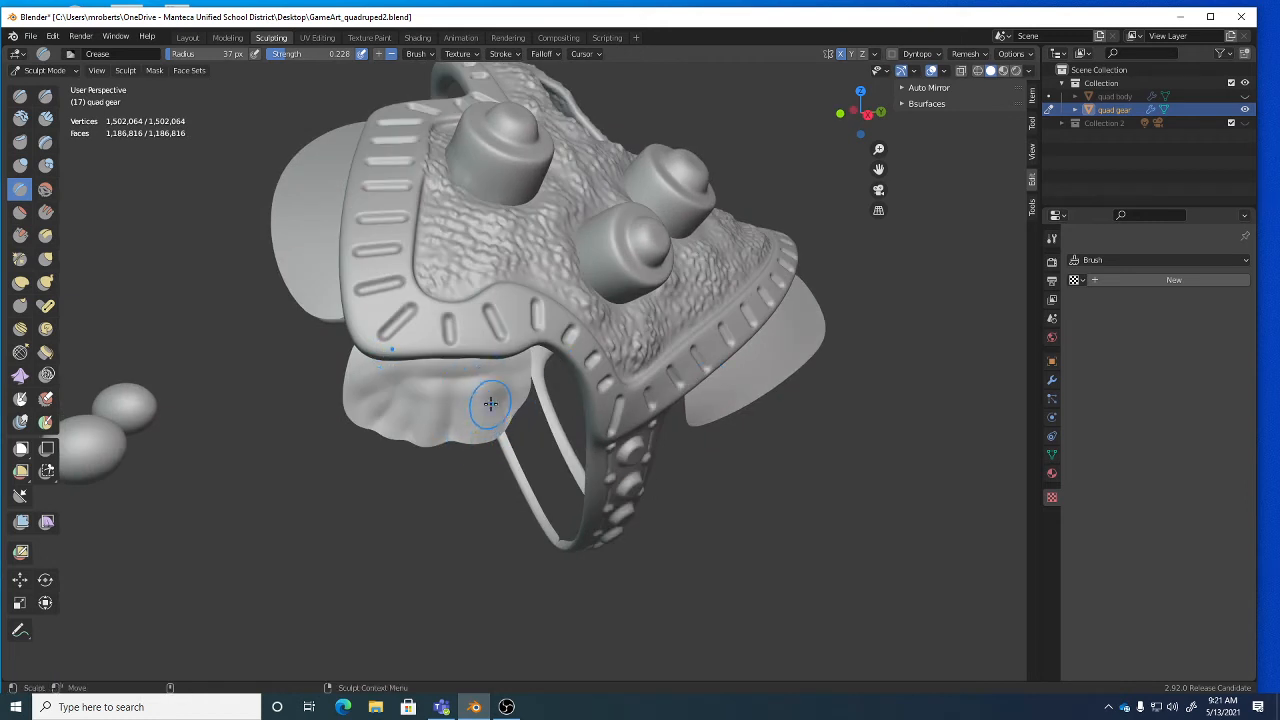
{"action": "key", "text": "ctrl+z"}
{"action": "key", "text": "ctrl+z"}
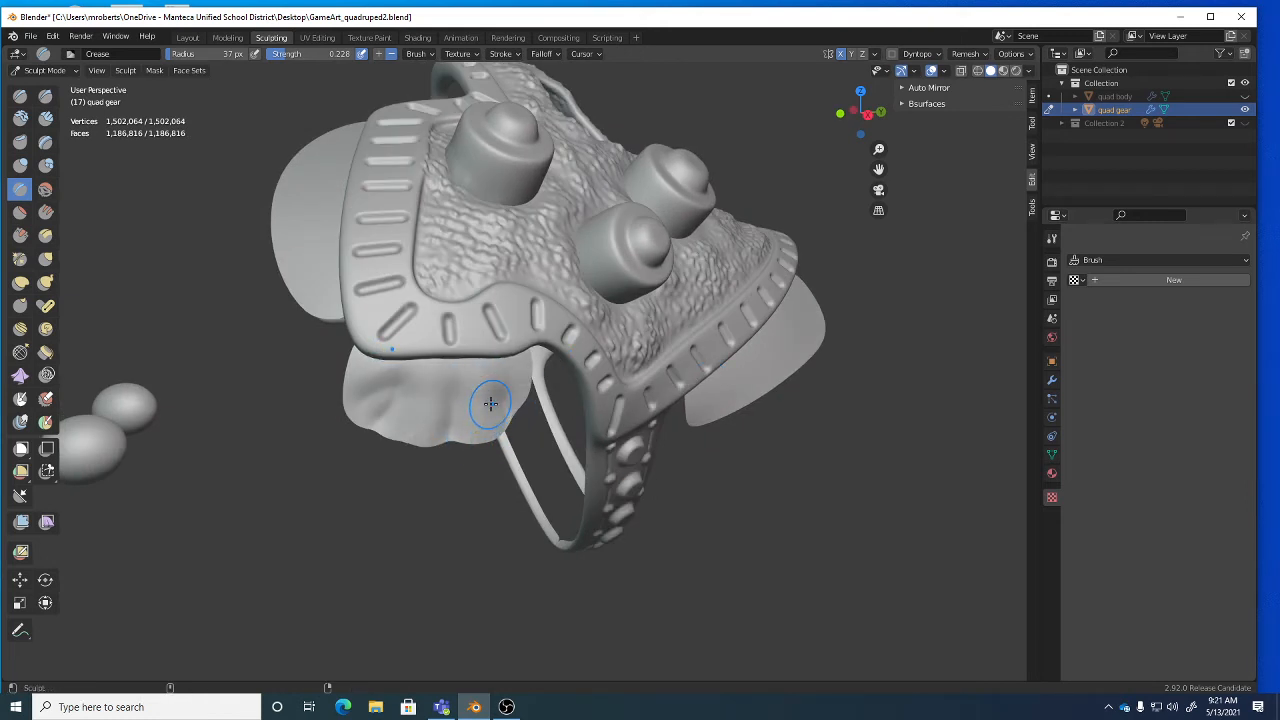
{"action": "key", "text": "ctrl+z"}
{"action": "key", "text": "ctrl+z"}
{"action": "key", "text": "ctrl+z"}
{"action": "key", "text": "ctrl+z"}
{"action": "key", "text": "ctrl+z"}
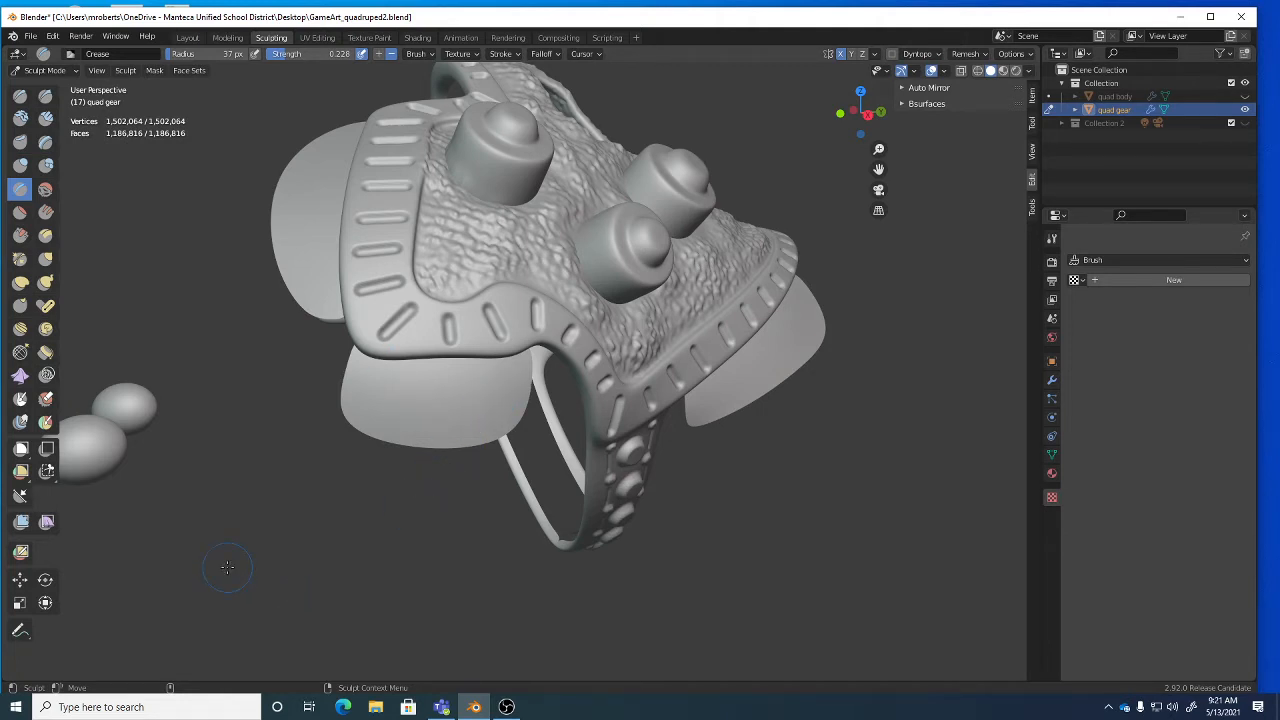
Select the Cloth brush and choose Dynamic simulation area with Pinch Perpendicular deformation.
{"action": "left_click", "coordinate": [20, 377]}
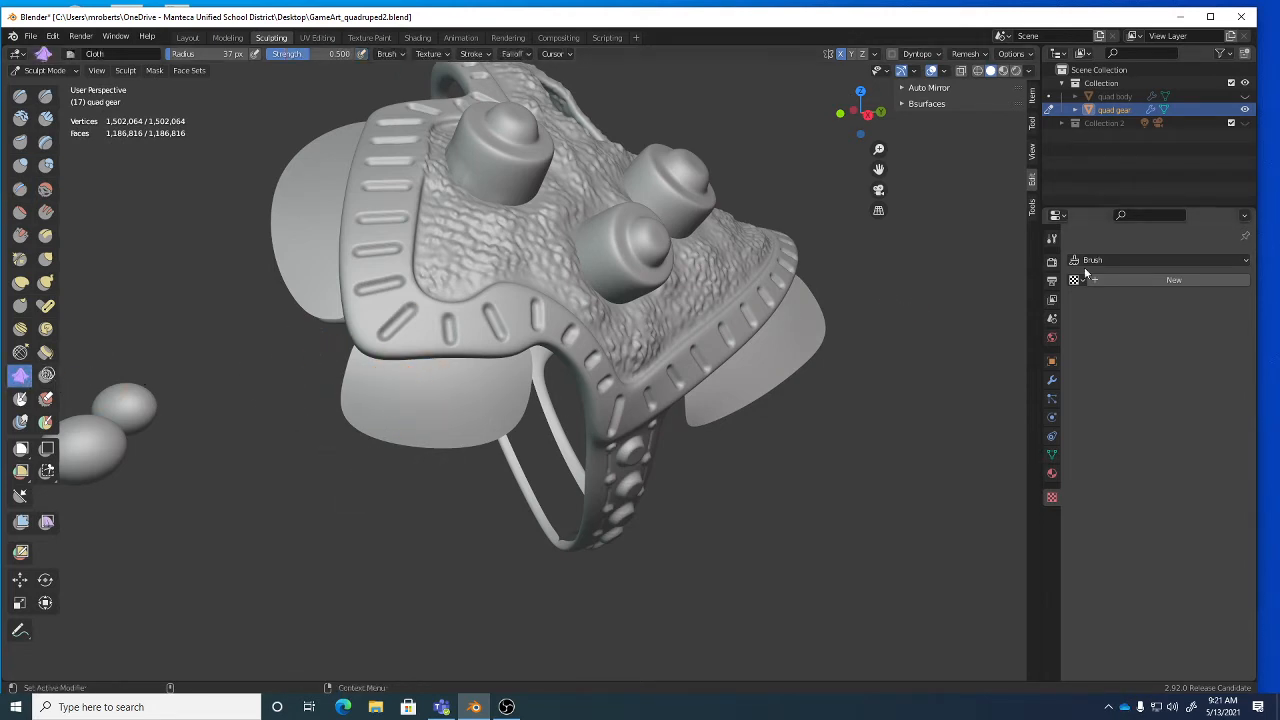
{"action": "left_click", "coordinate": [1052, 240]}
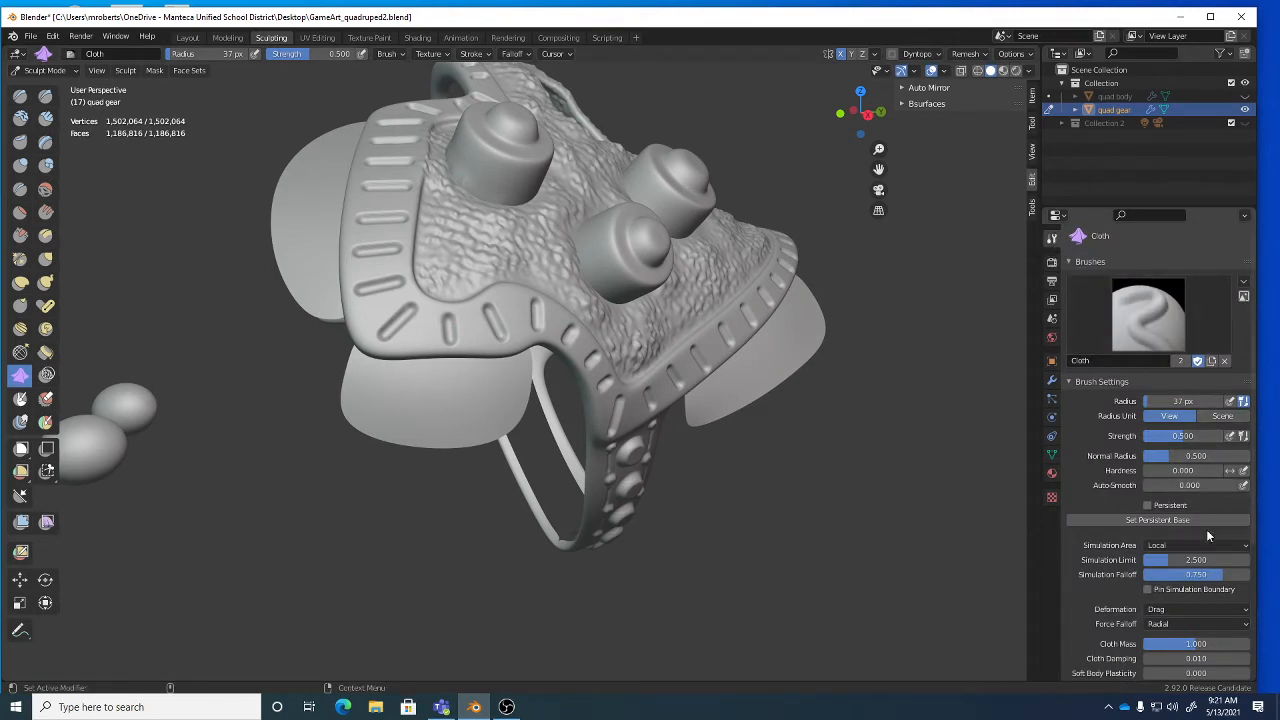
{"action": "scroll", "coordinate": [1208, 540], "scroll_direction": "down", "scroll_amount": 4}
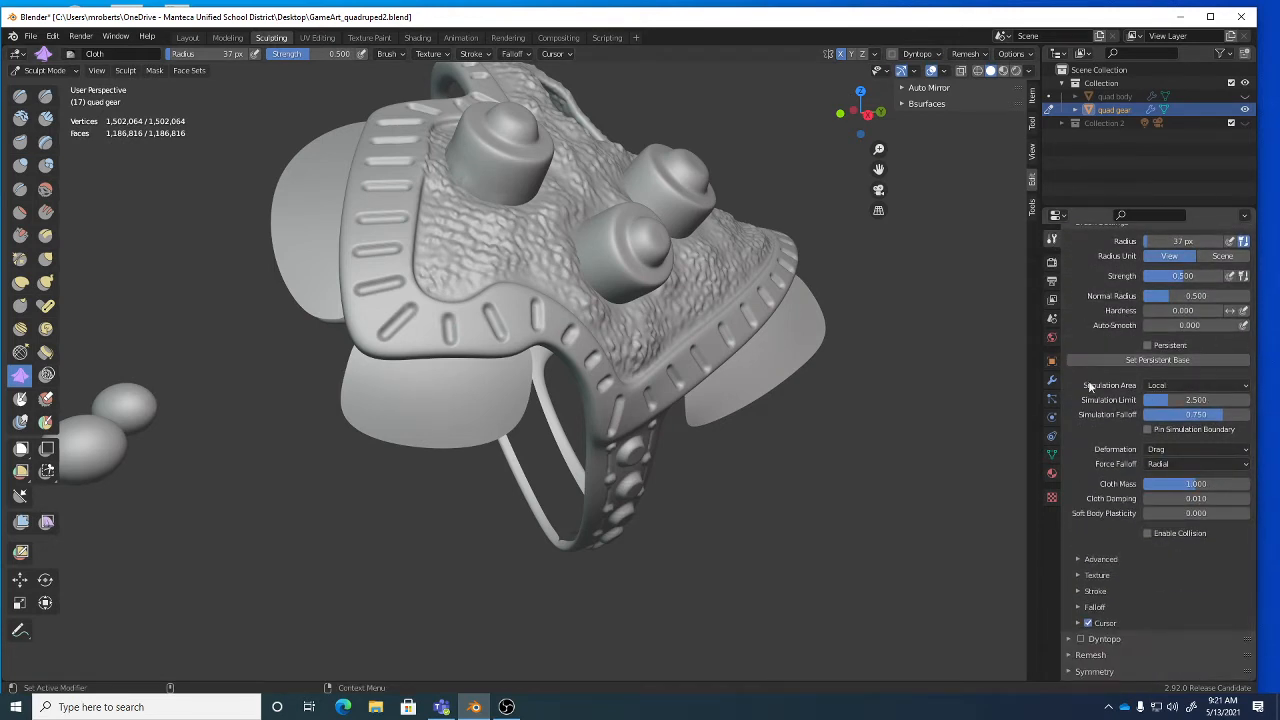
{"action": "left_click", "coordinate": [1165, 384]}
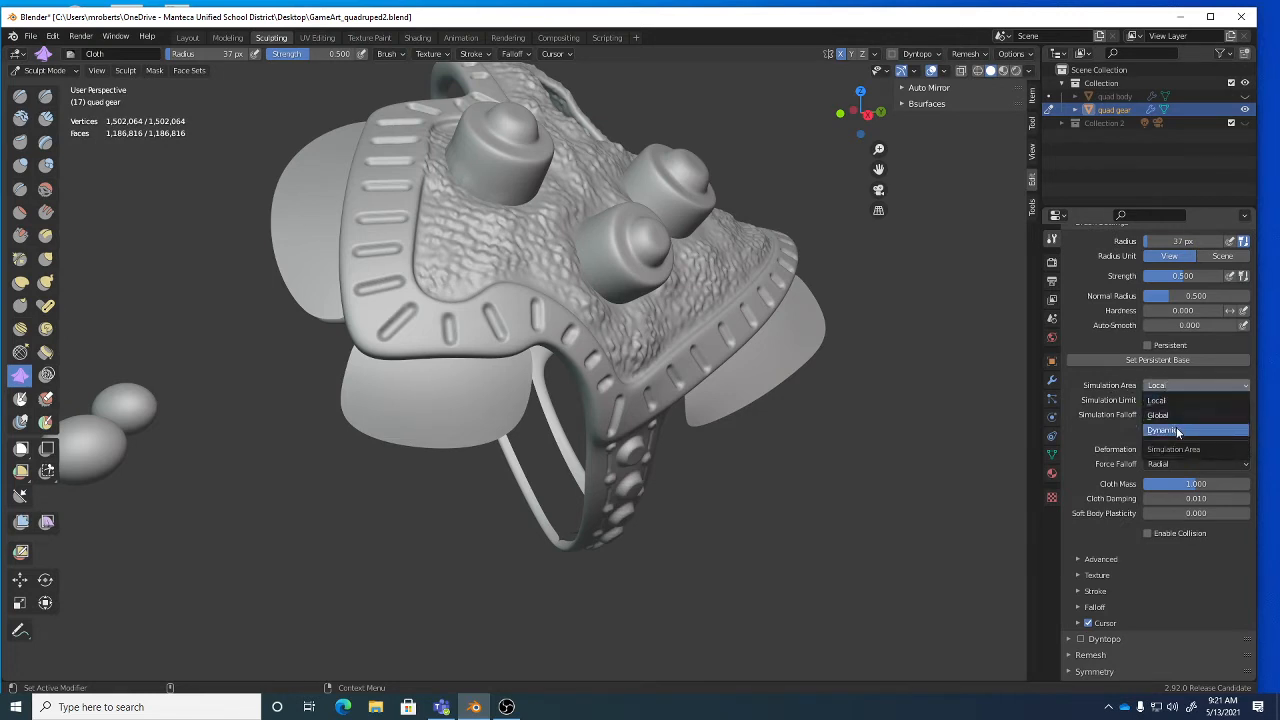
{"action": "left_click", "coordinate": [1178, 431]}
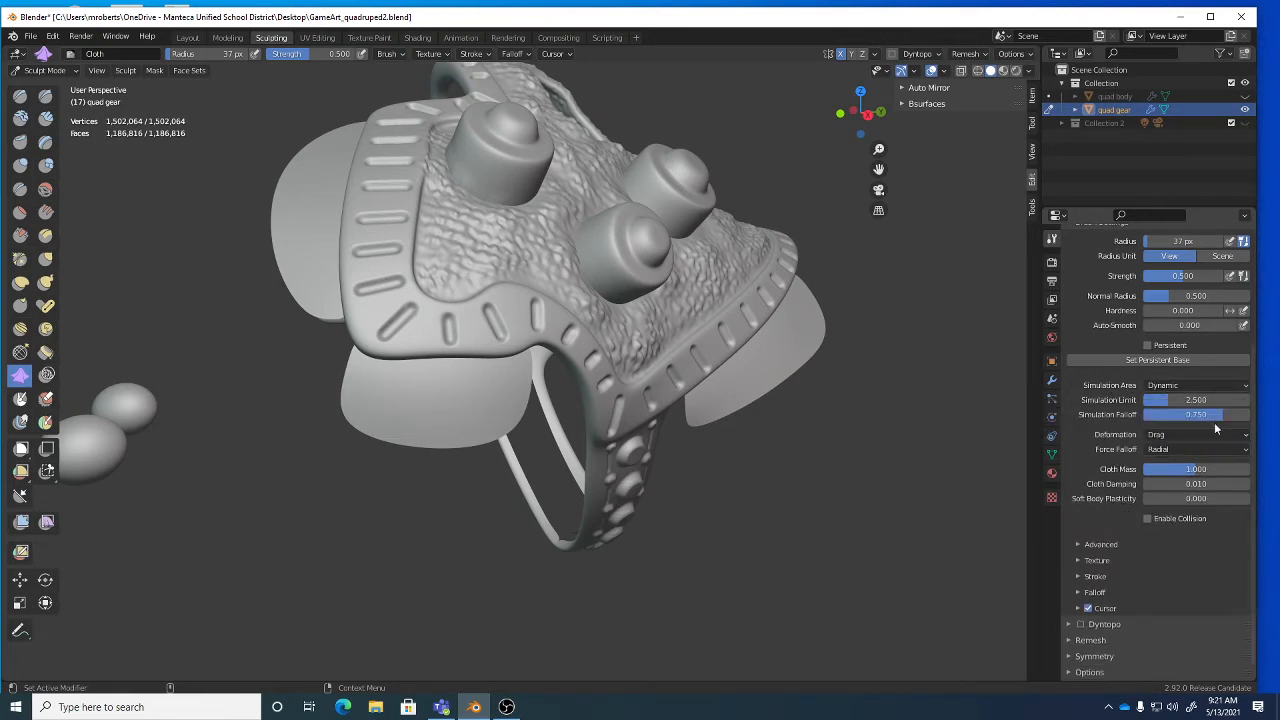
{"action": "left_click", "coordinate": [1162, 436]}
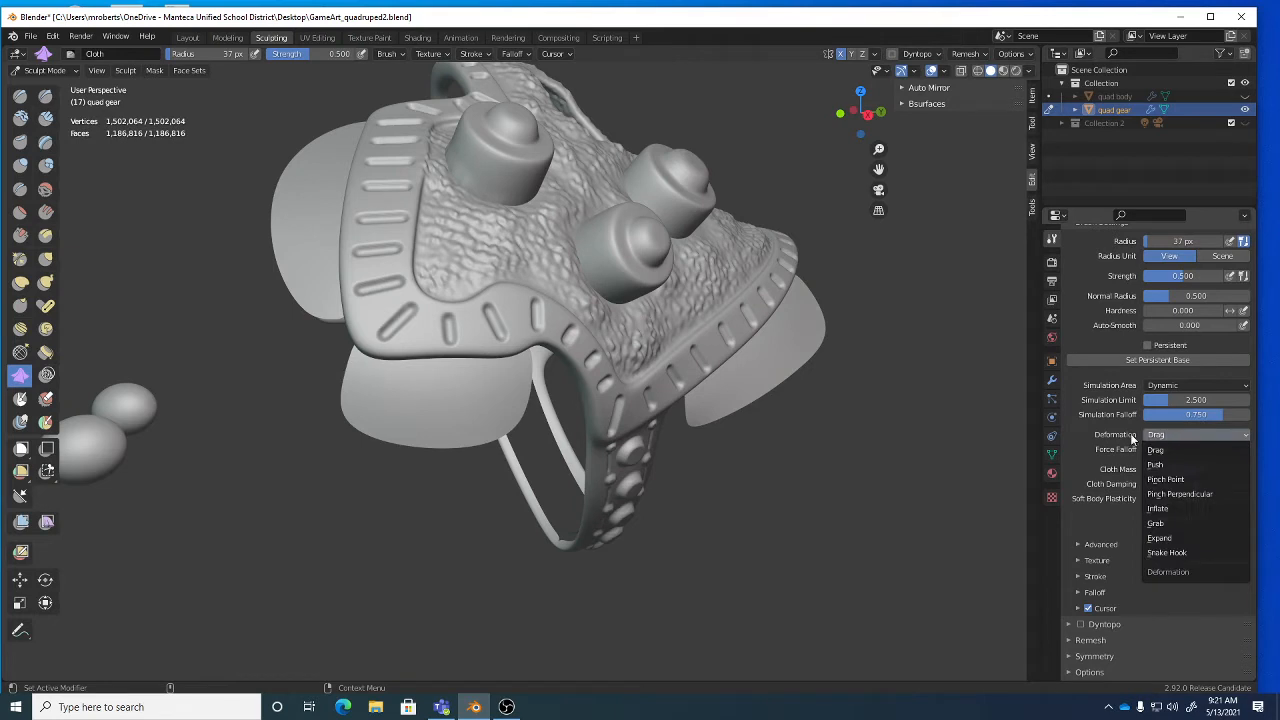
{"action": "left_click", "coordinate": [1134, 435]}
{"action": "left_click", "coordinate": [1166, 435]}
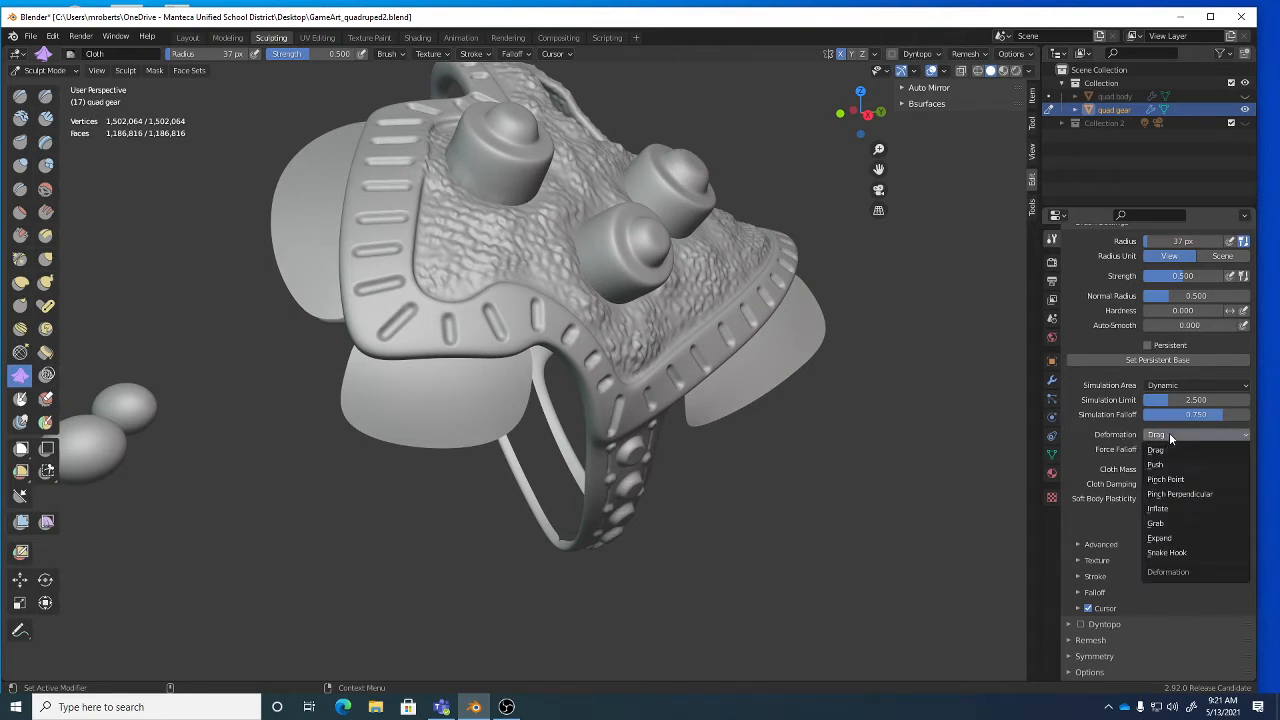
{"action": "left_click", "coordinate": [1191, 495]}
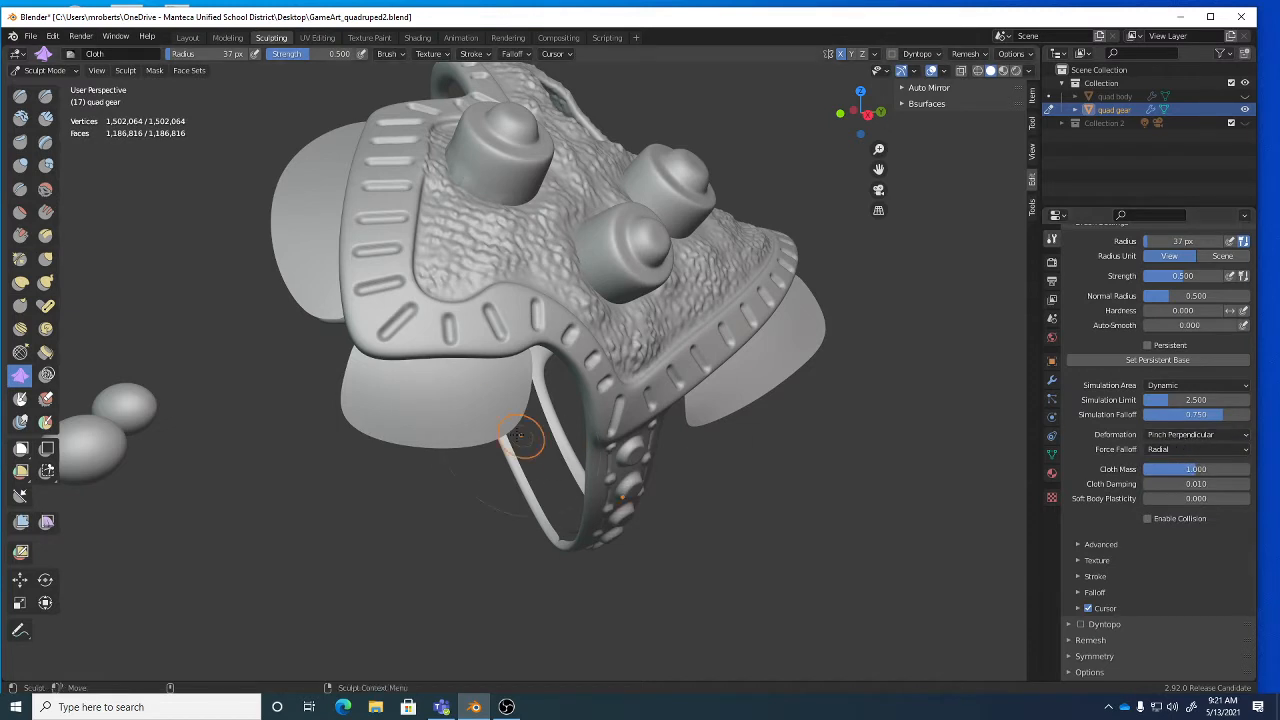
Pinch cloth wrinkle strokes up and across the lower-left flap near the strap.
{"action": "mouse_move", "coordinate": [488, 381]}
{"action": "left_mouse_down"}
{"action": "mouse_move", "coordinate": [460, 425]}
{"action": "mouse_move", "coordinate": [520, 378]}
{"action": "left_mouse_up"}
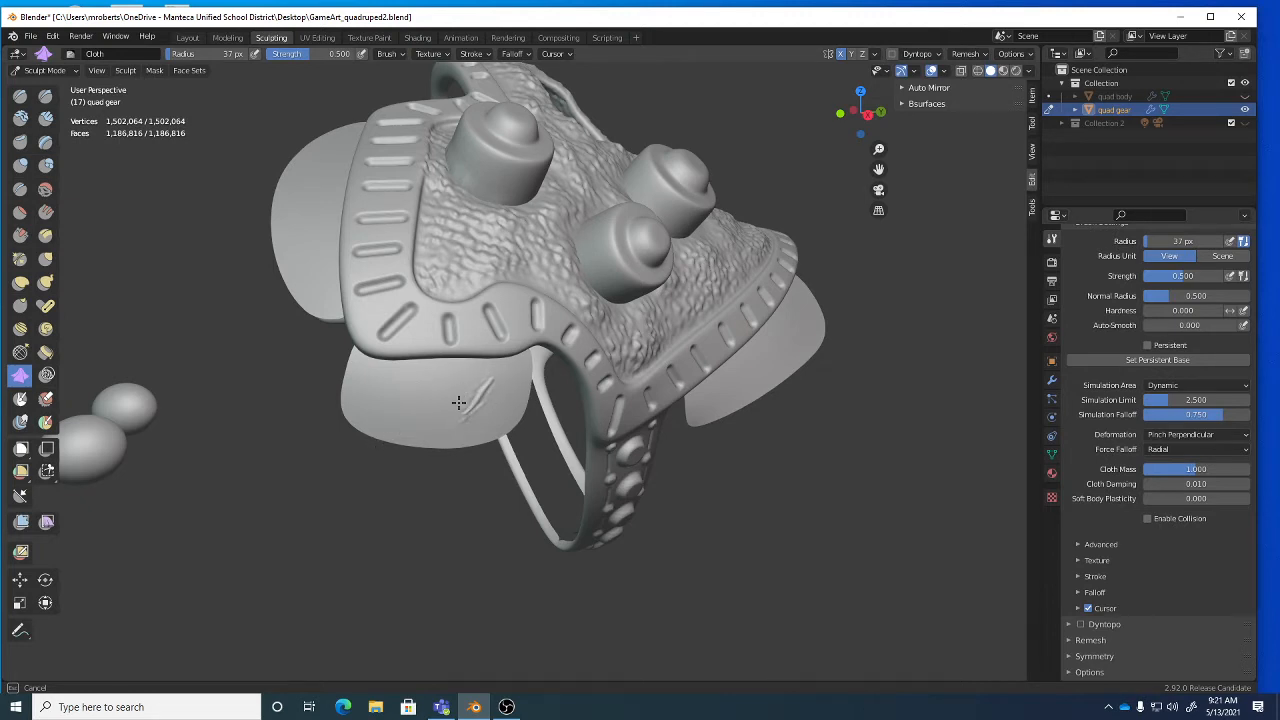
{"action": "mouse_move", "coordinate": [443, 404]}
{"action": "left_mouse_down"}
{"action": "mouse_move", "coordinate": [466, 406]}
{"action": "mouse_move", "coordinate": [491, 377]}
{"action": "left_mouse_up"}
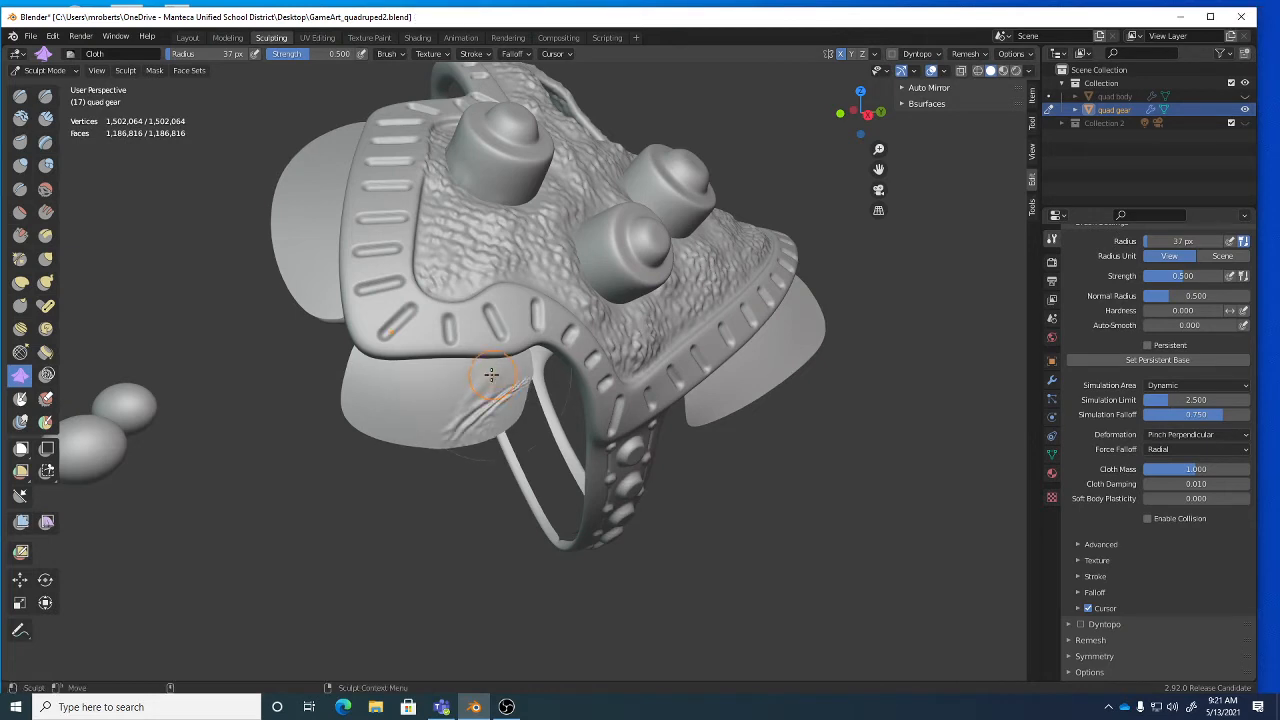
{"action": "mouse_move", "coordinate": [400, 380]}
{"action": "left_mouse_down"}
{"action": "mouse_move", "coordinate": [400, 438]}
{"action": "mouse_move", "coordinate": [5, 381]}
{"action": "left_mouse_up"}
Change the stroke method to Line and draw straight wrinkles down the lower and side flaps.
{"action": "left_click", "coordinate": [483, 55]}
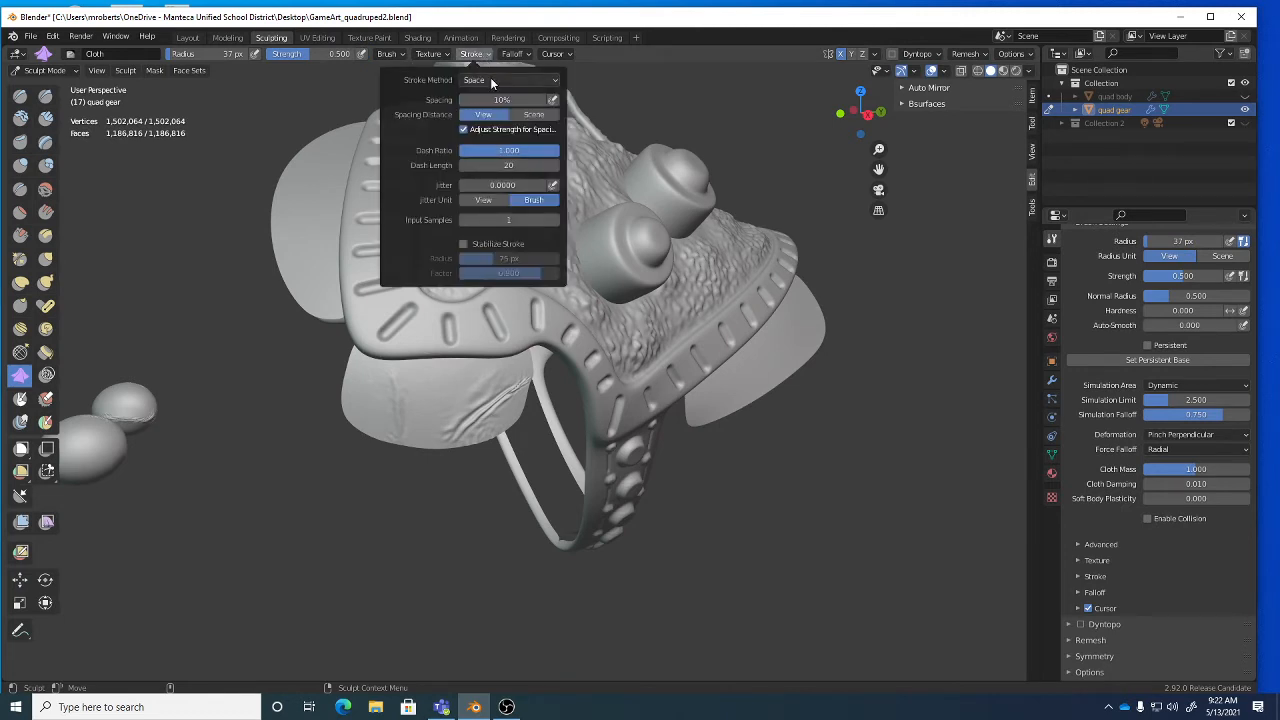
{"action": "left_click", "coordinate": [490, 79]}
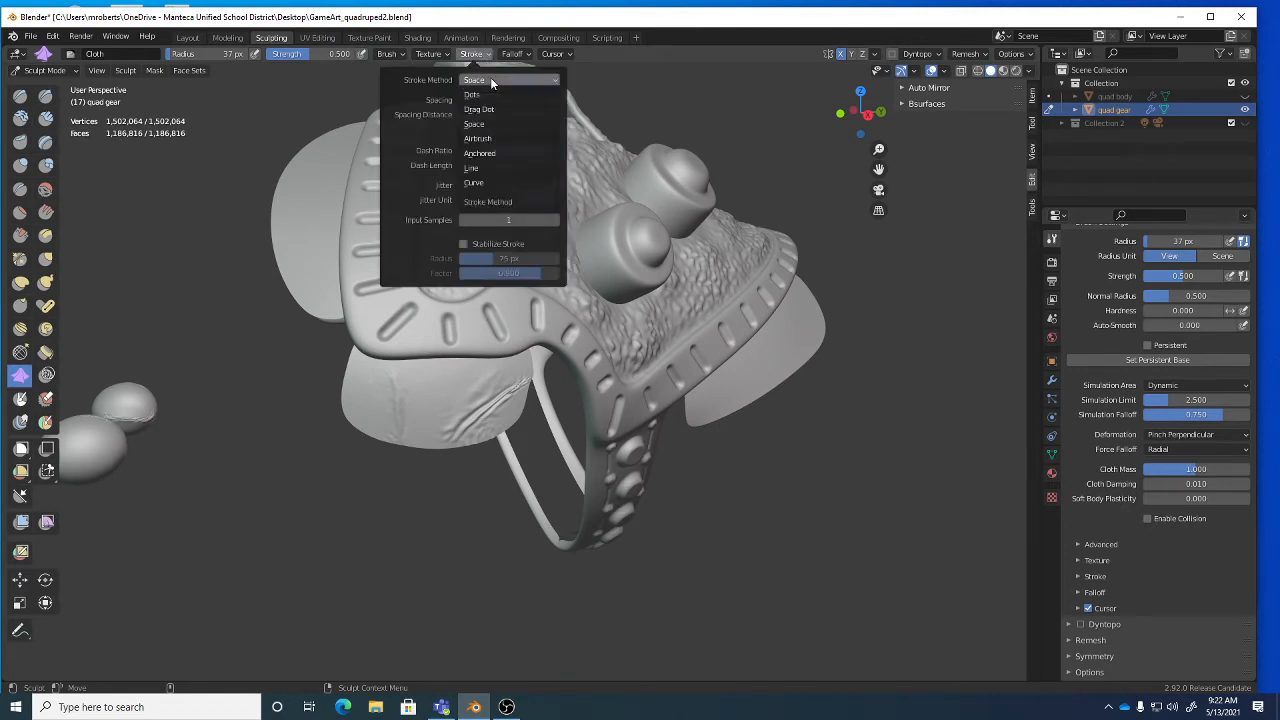
{"action": "left_click", "coordinate": [493, 167]}
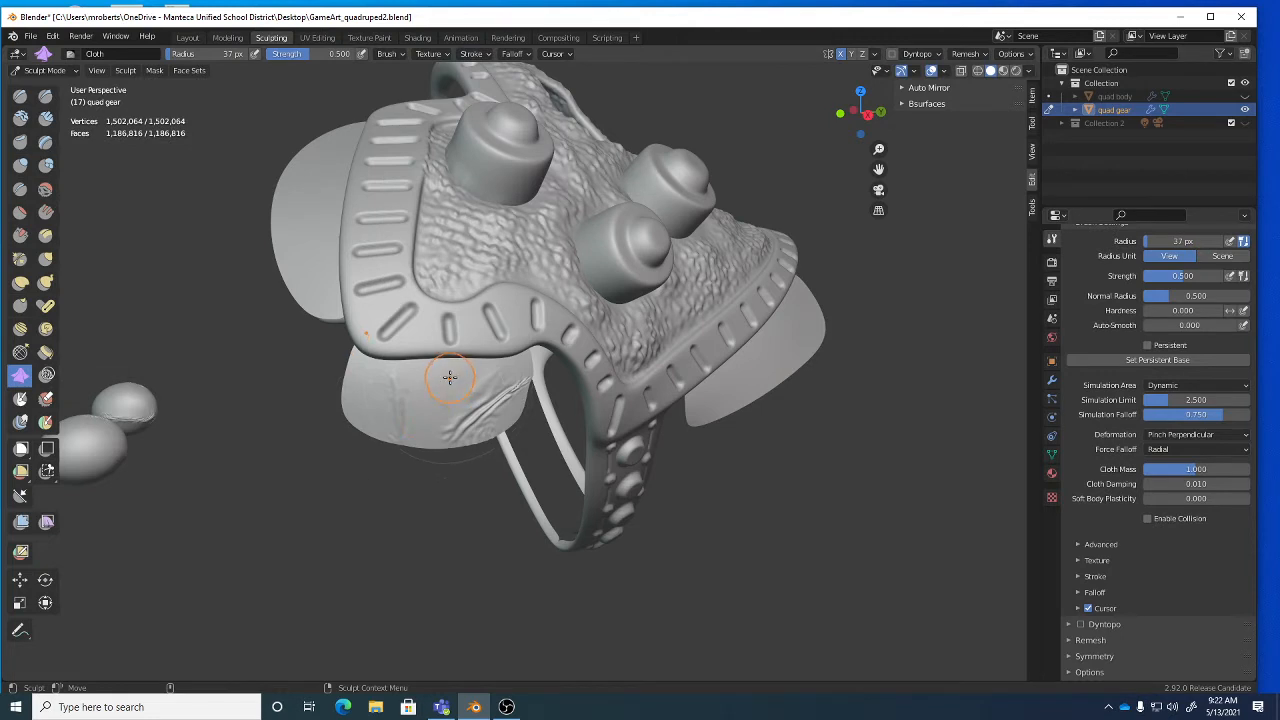
{"action": "left_click_drag", "start_coordinate": [442, 374], "coordinate": [424, 449]}
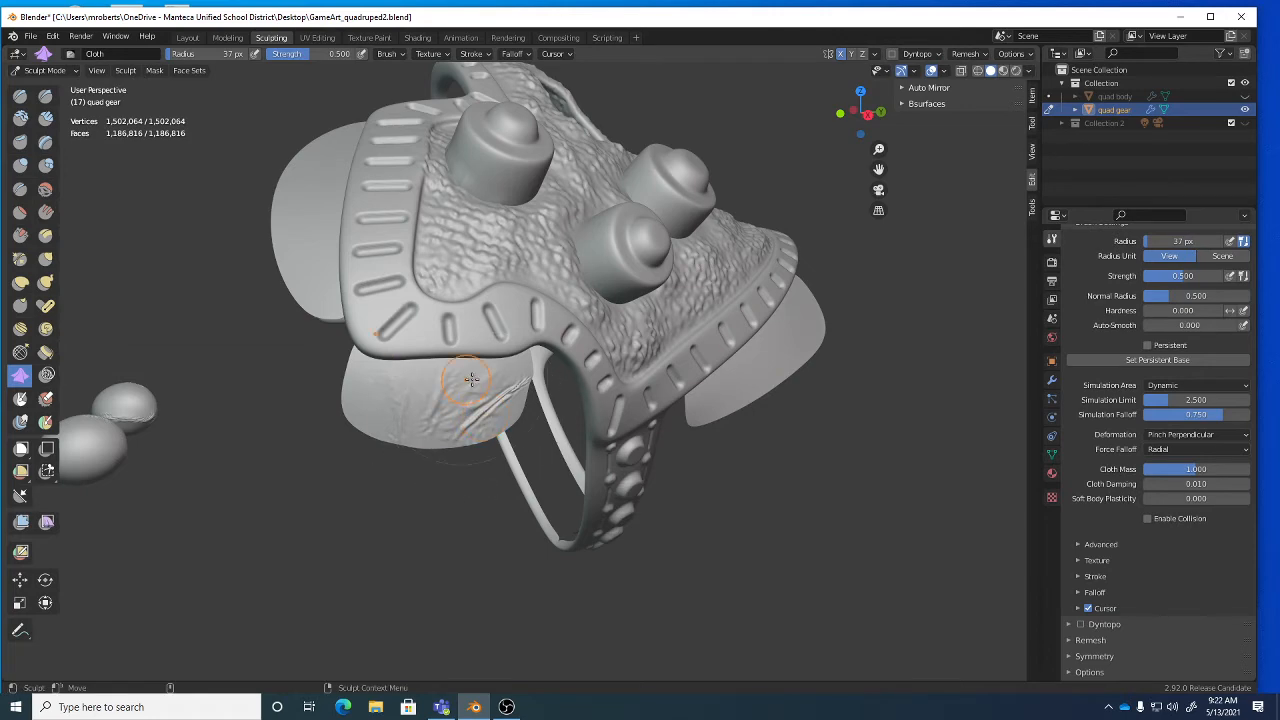
{"action": "middle_click_drag", "start_coordinate": [720, 420], "coordinate": [686, 289]}
{"action": "left_click_drag", "start_coordinate": [686, 289], "coordinate": [605, 364]}
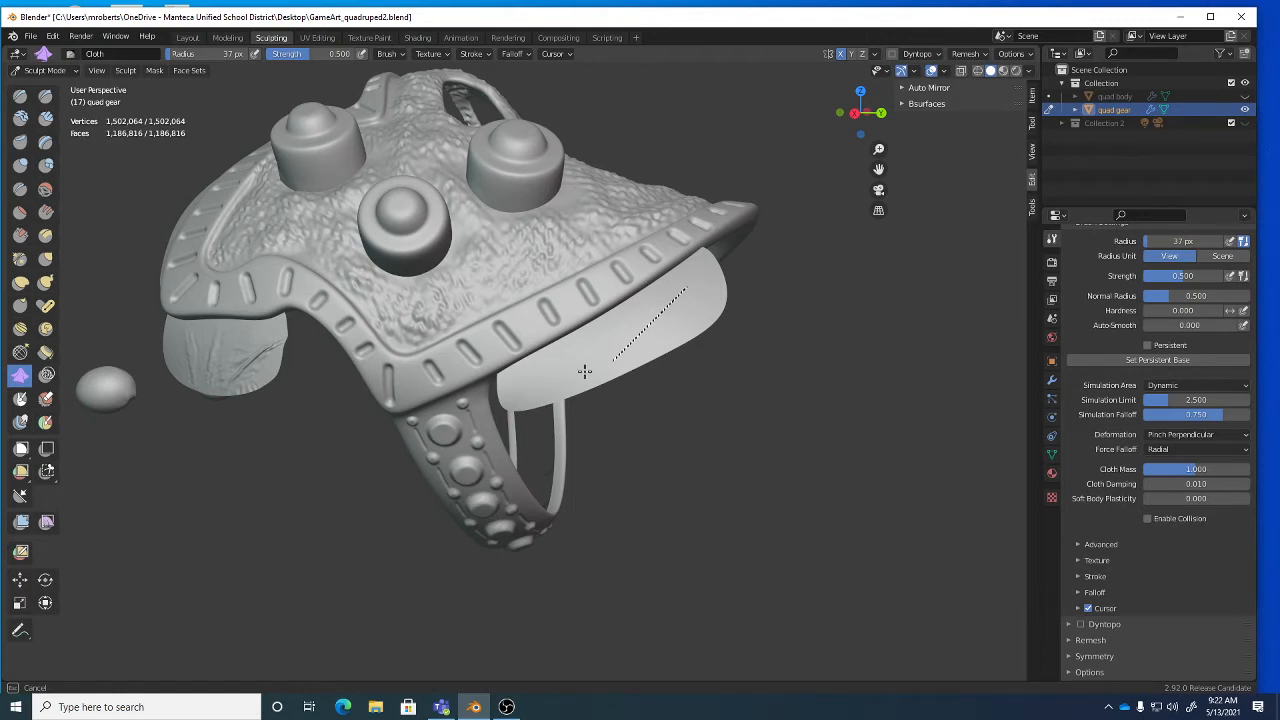
{"action": "left_click_drag", "start_coordinate": [547, 376], "coordinate": [543, 377]}
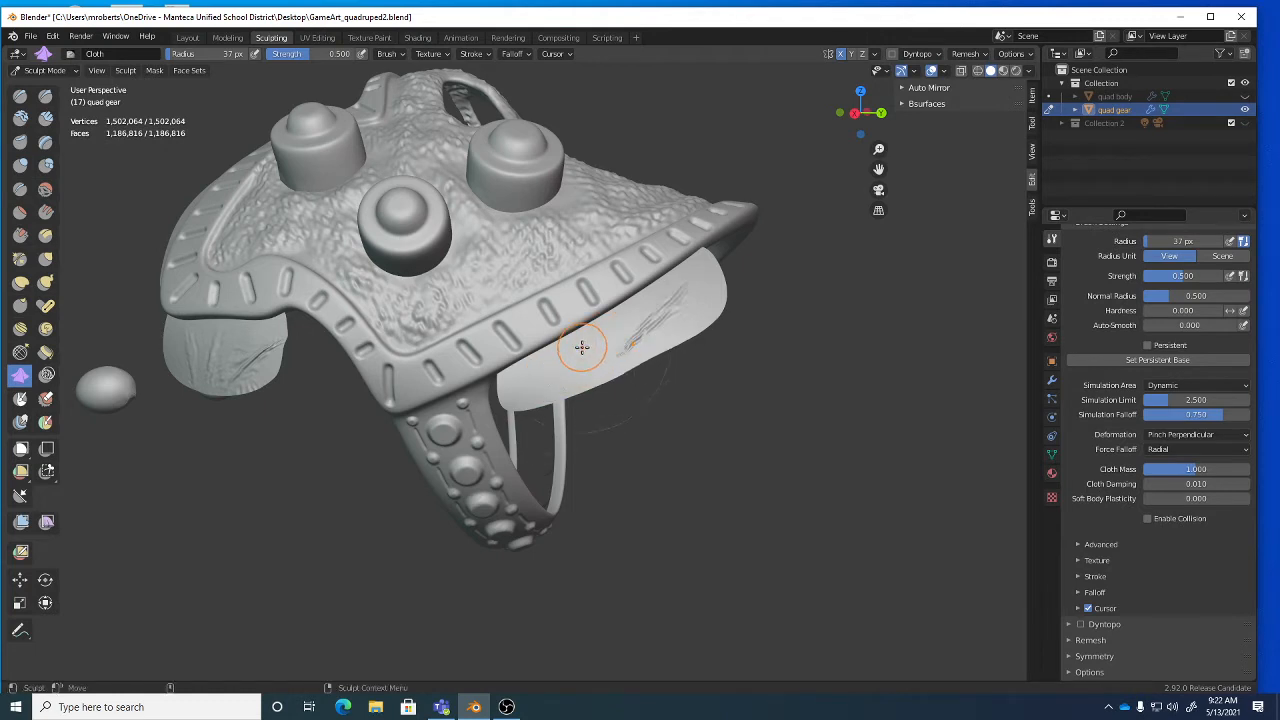
Enlarge the brush radius to 61 px and lay wider straight wrinkles across the right side flap.
{"action": "key", "text": "bracketright"}
{"action": "key", "text": "bracketright"}
{"action": "key", "text": "bracketright"}
{"action": "key", "text": "bracketright"}
{"action": "mouse_move", "coordinate": [594, 336]}
{"action": "left_mouse_down"}
{"action": "mouse_move", "coordinate": [533, 411]}
{"action": "mouse_move", "coordinate": [584, 339]}
{"action": "left_mouse_up"}
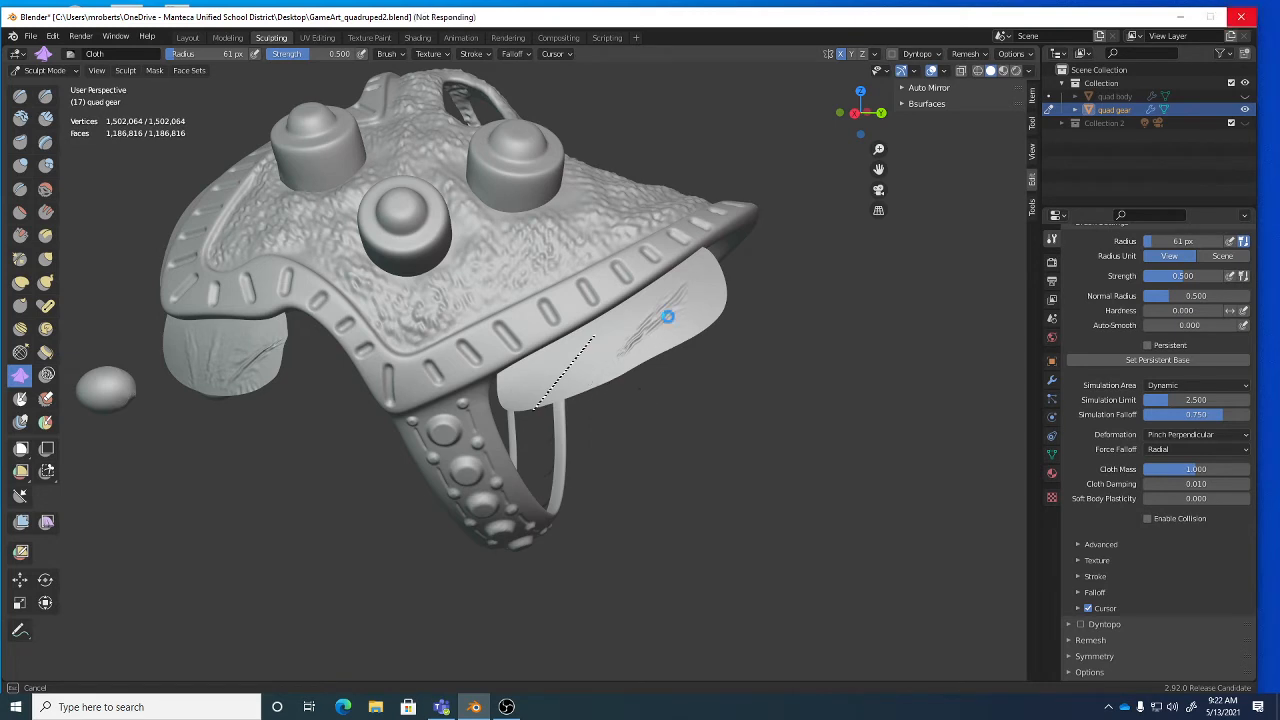
{"action": "middle_click_drag", "start_coordinate": [639, 367], "coordinate": [655, 354]}
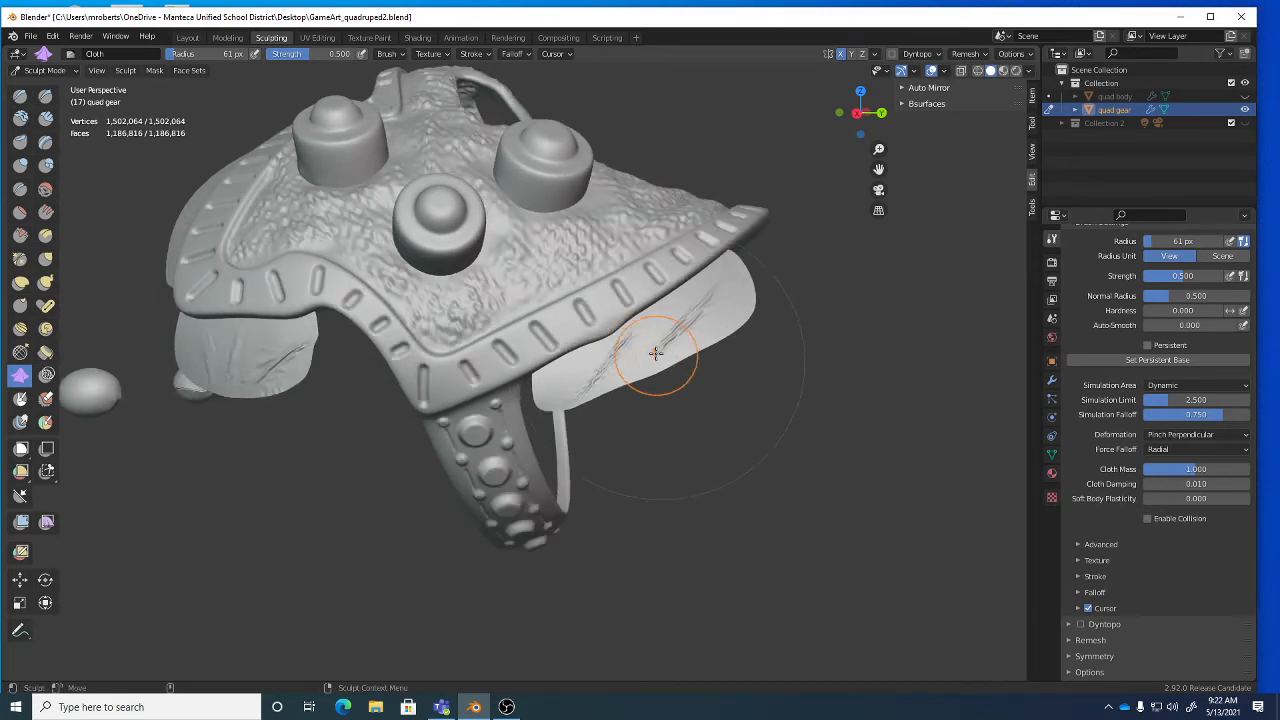
{"action": "left_click_drag", "start_coordinate": [645, 333], "coordinate": [661, 424]}
{"action": "middle_click_drag", "start_coordinate": [705, 295], "coordinate": [669, 309]}
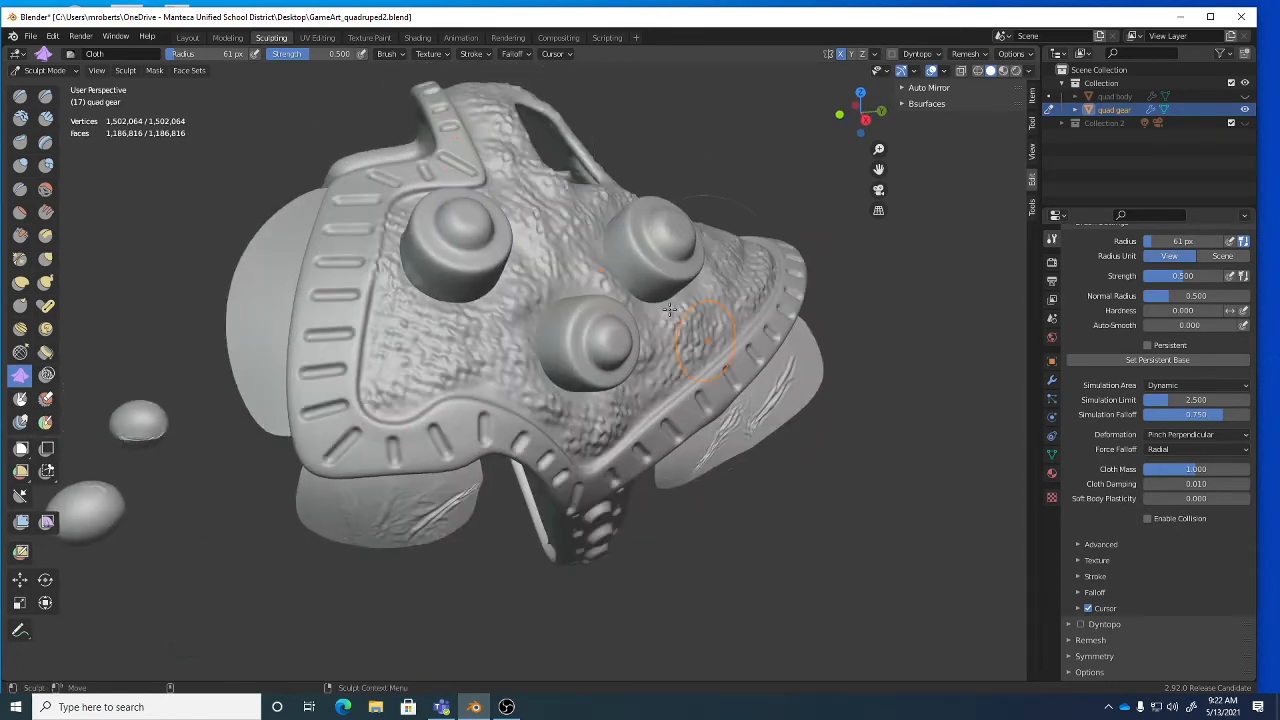
Return the stroke method to Space and draw cloth strokes up and down the disk.
{"action": "left_click", "coordinate": [476, 54]}
{"action": "left_click", "coordinate": [493, 82]}
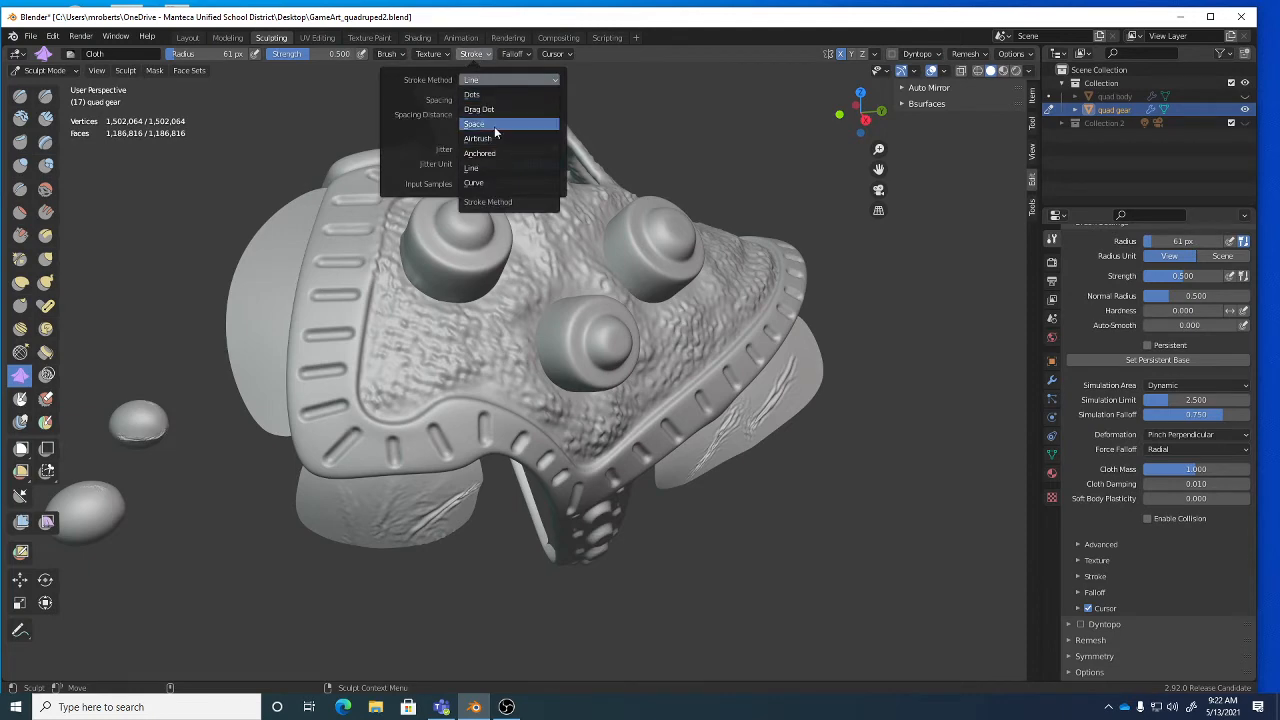
{"action": "left_click", "coordinate": [494, 126]}
{"action": "middle_click_drag", "start_coordinate": [251, 309], "coordinate": [300, 286]}
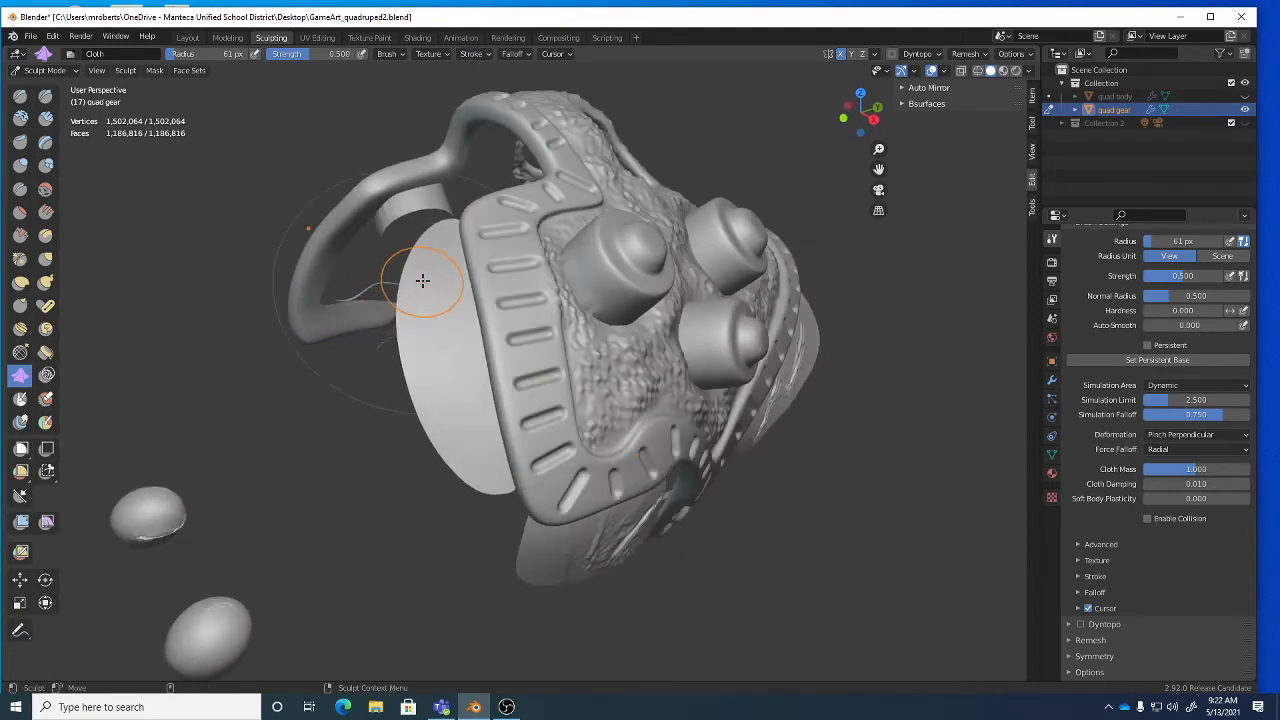
{"action": "left_click_drag", "start_coordinate": [437, 268], "coordinate": [438, 385]}
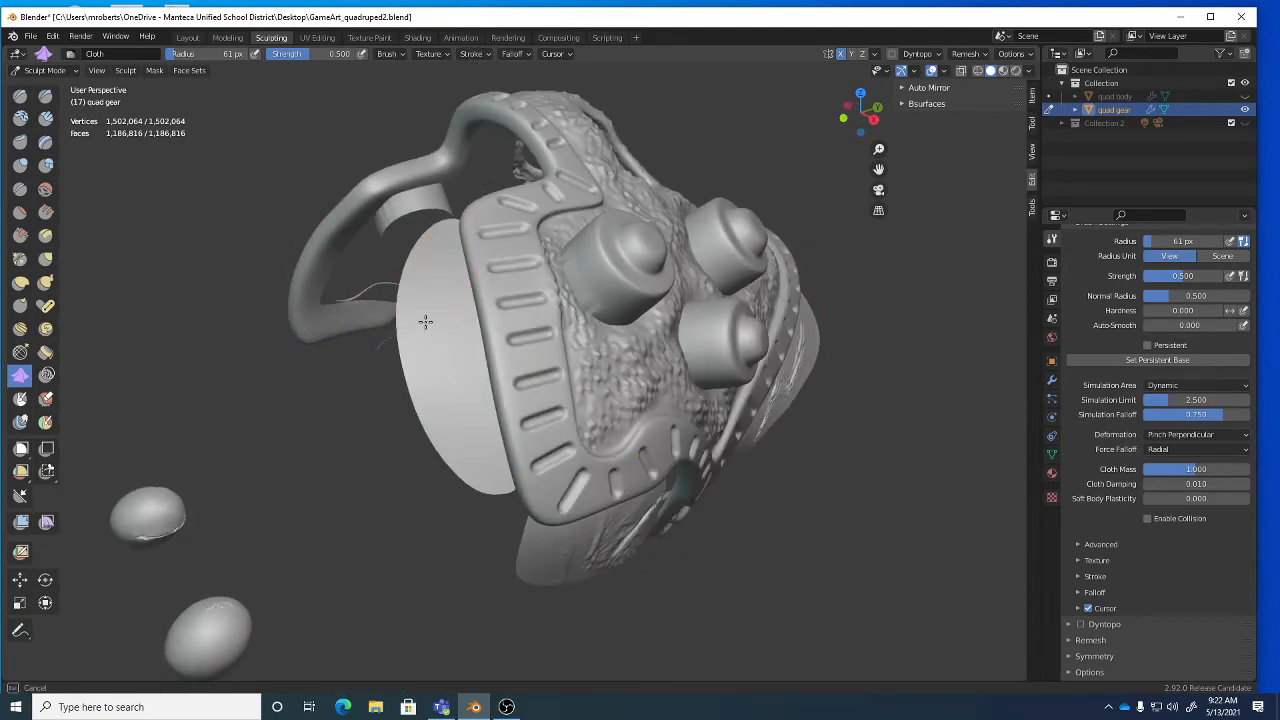
{"action": "left_click_drag", "start_coordinate": [425, 321], "coordinate": [465, 256]}
{"action": "mouse_move", "coordinate": [430, 386]}
{"action": "left_mouse_down"}
{"action": "mouse_move", "coordinate": [502, 401]}
{"action": "mouse_move", "coordinate": [540, 515]}
{"action": "left_mouse_up"}
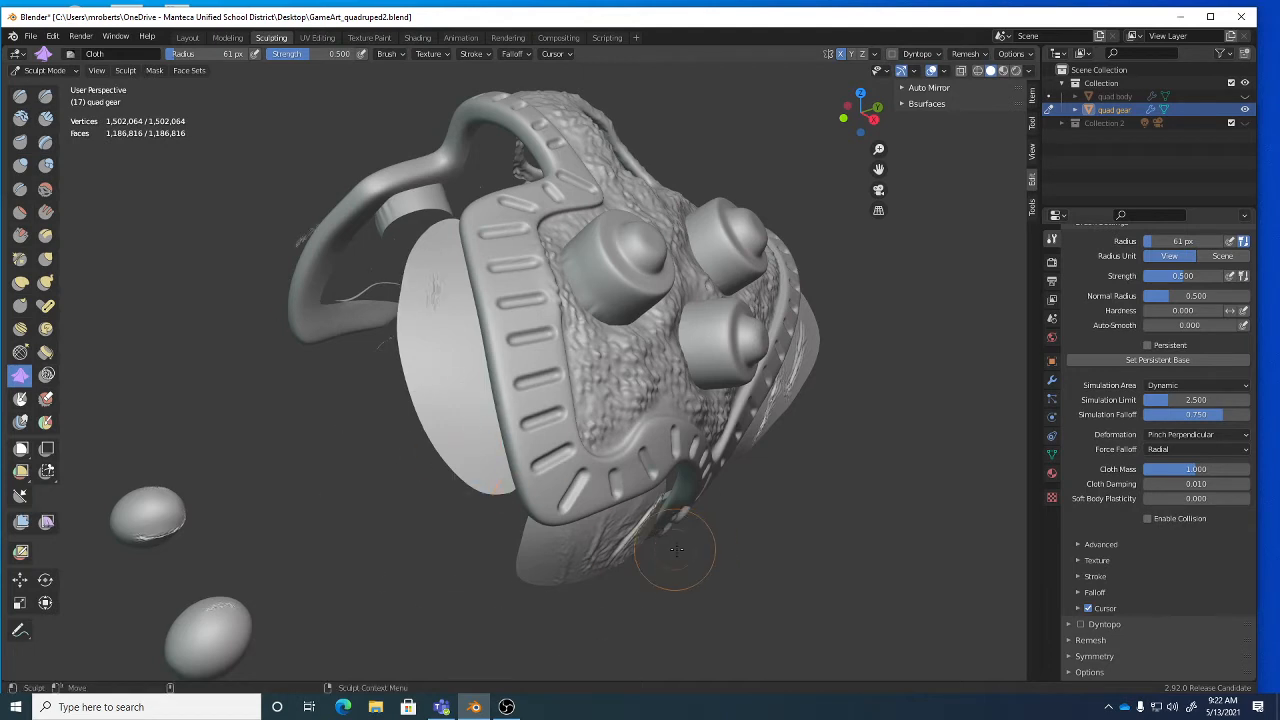
{"action": "left_click_drag", "start_coordinate": [460, 314], "coordinate": [420, 448]}
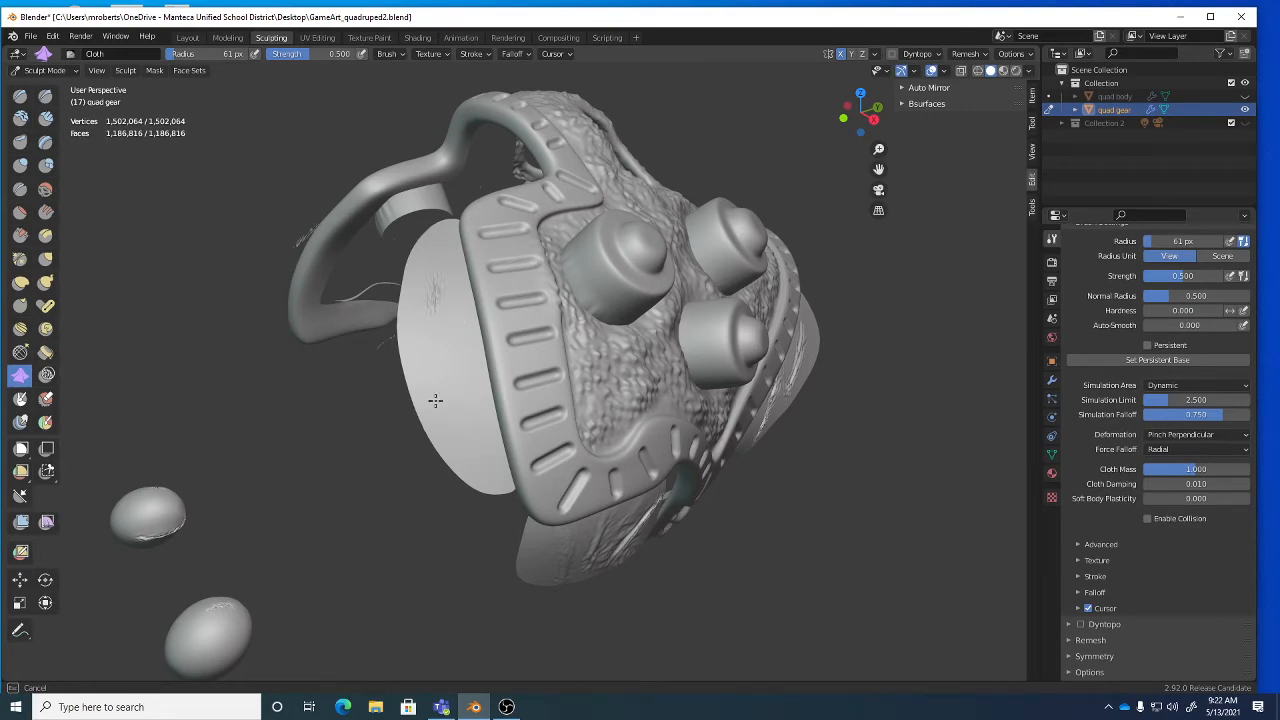
{"action": "left_click_drag", "start_coordinate": [436, 312], "coordinate": [443, 383]}
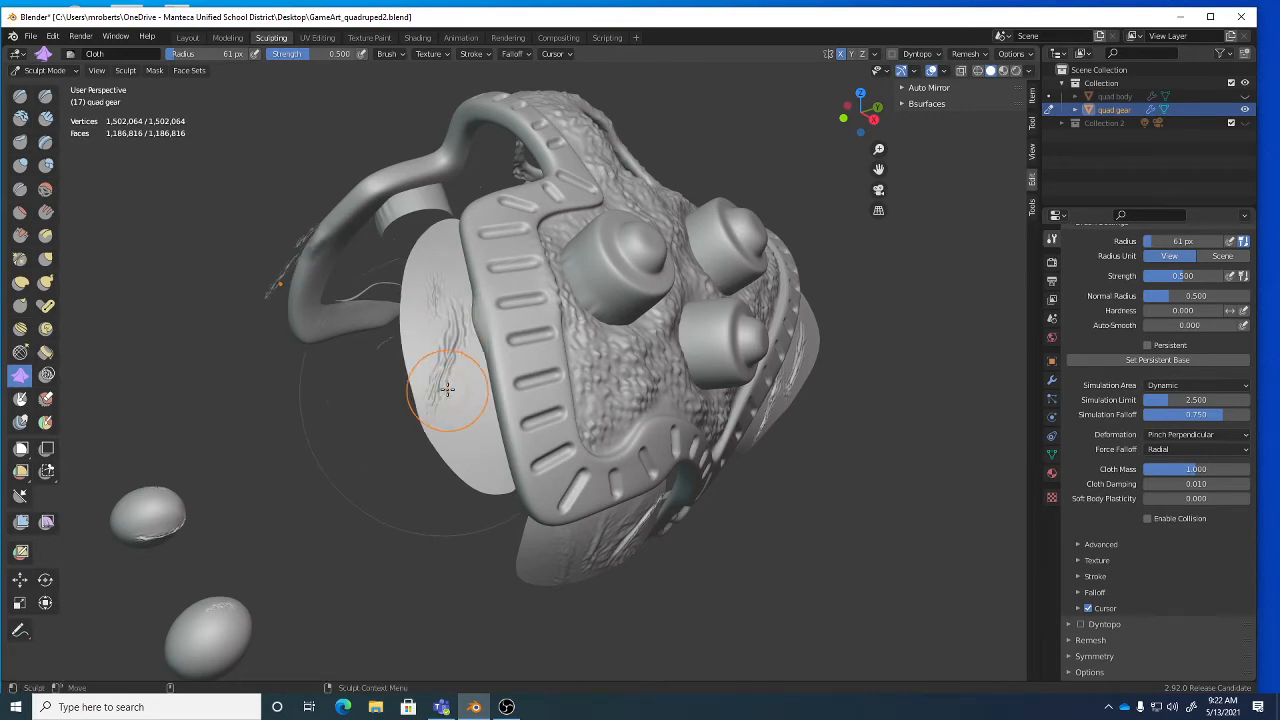
Add more wrinkles across the disk and drag the side flap's wrinkles downward.
{"action": "mouse_move", "coordinate": [443, 383]}
{"action": "middle_mouse_down"}
{"action": "mouse_move", "coordinate": [449, 374]}
{"action": "mouse_move", "coordinate": [386, 320]}
{"action": "middle_mouse_up"}
{"action": "left_click_drag", "start_coordinate": [387, 303], "coordinate": [383, 378]}
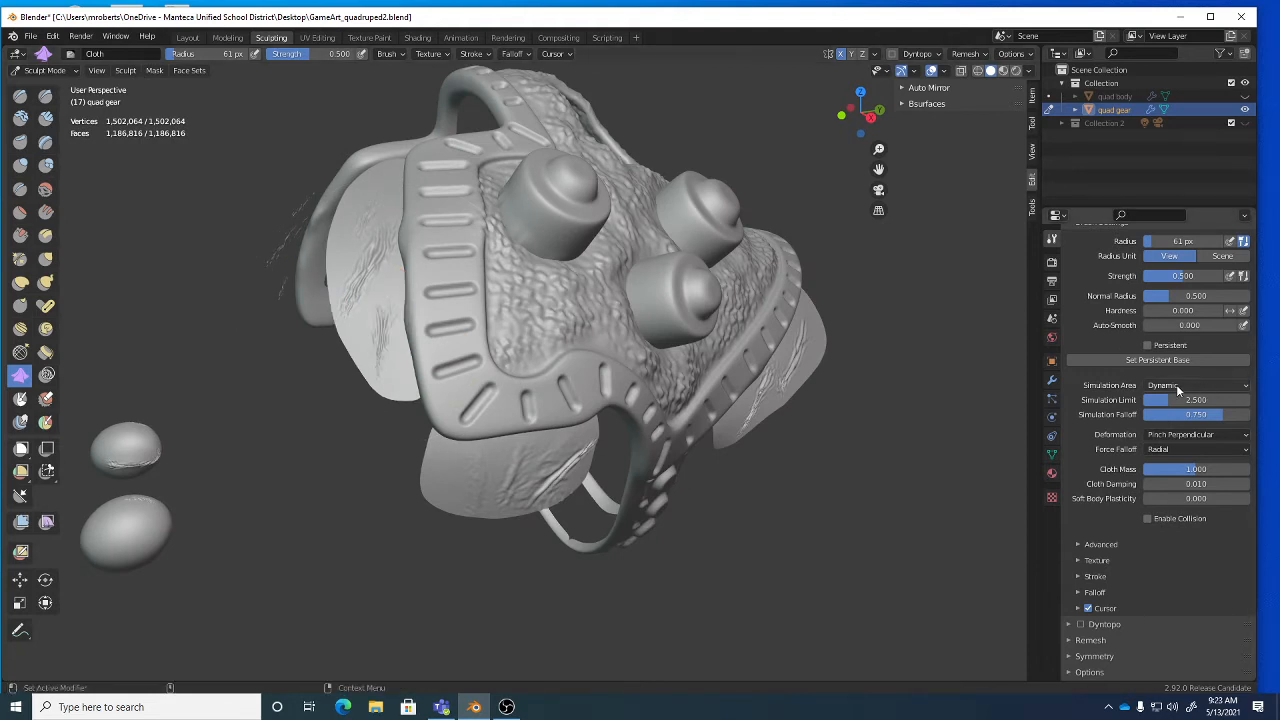
{"action": "middle_click_drag", "start_coordinate": [391, 420], "coordinate": [411, 352]}
{"action": "mouse_move", "coordinate": [423, 330]}
{"action": "left_mouse_down"}
{"action": "mouse_move", "coordinate": [400, 385]}
{"action": "mouse_move", "coordinate": [548, 372]}
{"action": "left_mouse_up"}
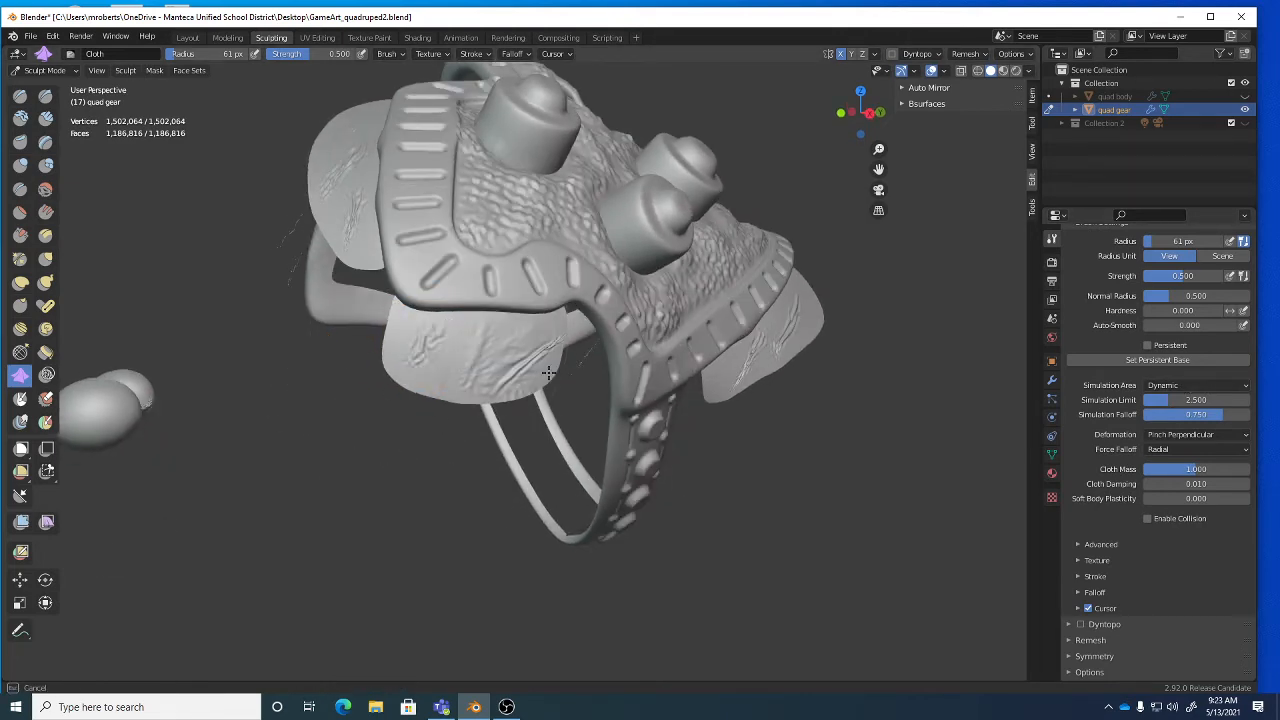
{"action": "left_click_drag", "start_coordinate": [485, 343], "coordinate": [446, 360]}
{"action": "left_click_drag", "start_coordinate": [400, 398], "coordinate": [457, 394]}
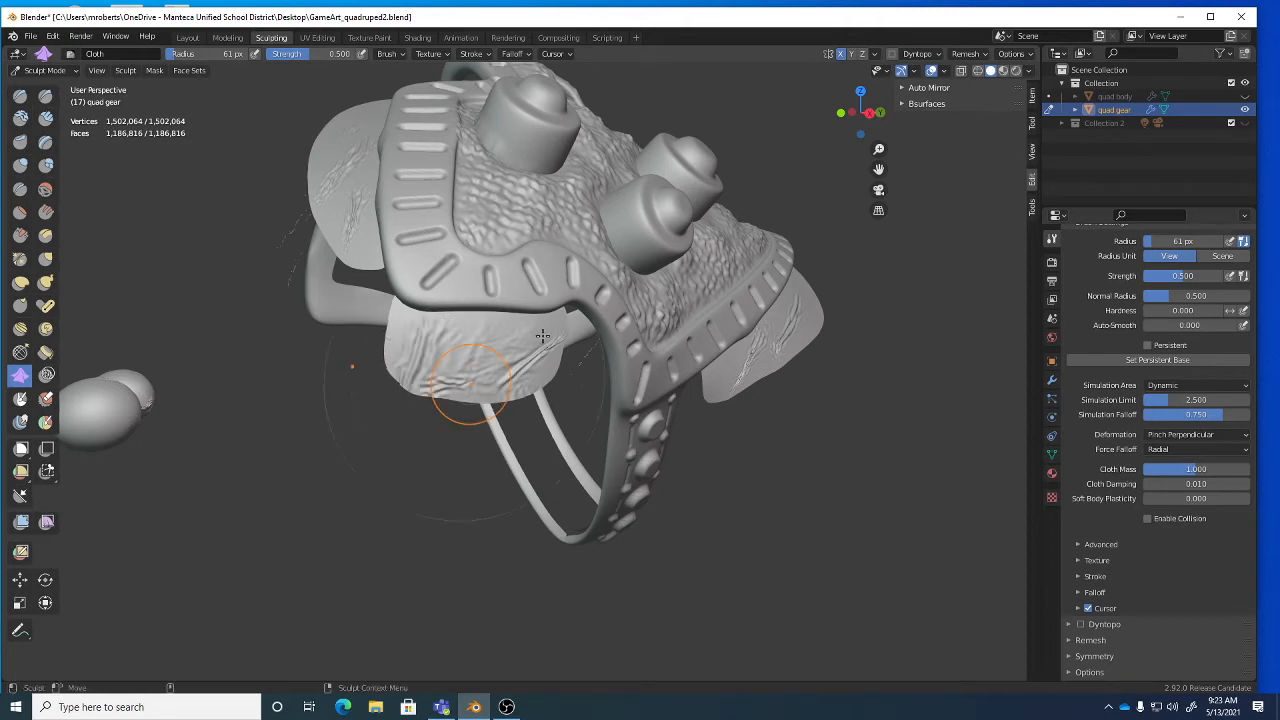
{"action": "middle_click_drag", "start_coordinate": [400, 290], "coordinate": [413, 262]}
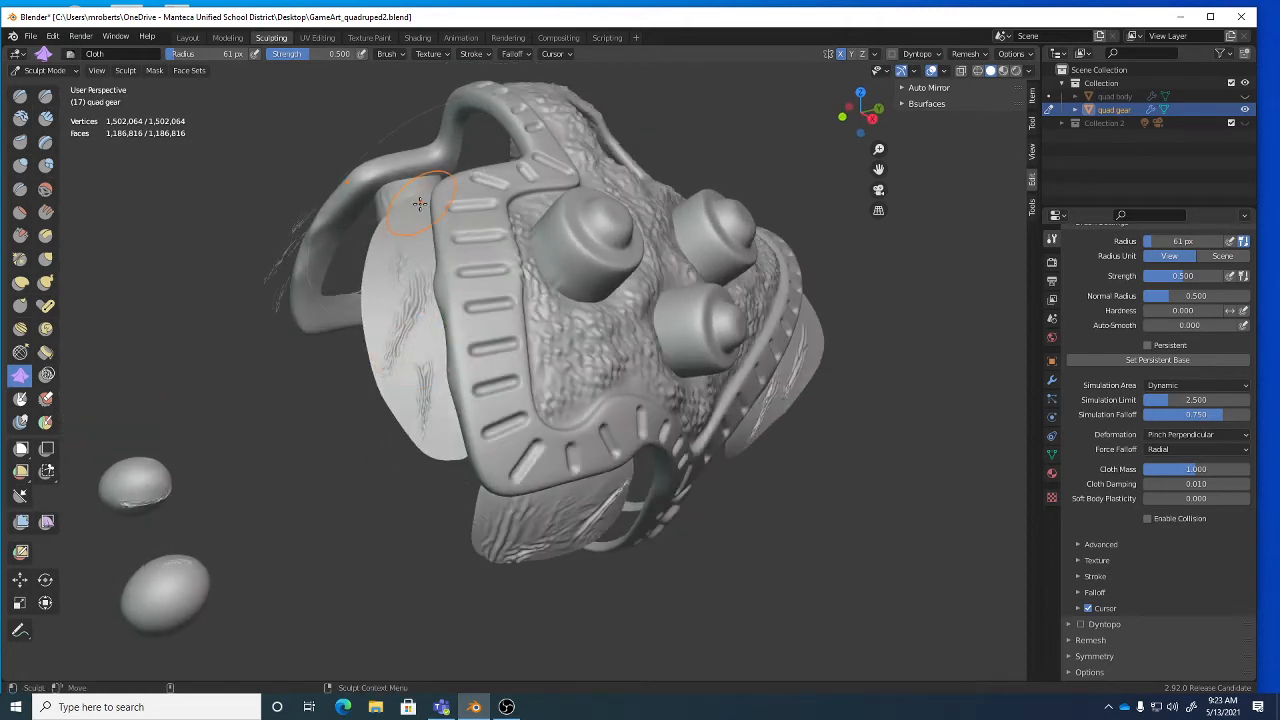
{"action": "mouse_move", "coordinate": [410, 263]}
{"action": "left_mouse_down"}
{"action": "mouse_move", "coordinate": [395, 276]}
{"action": "mouse_move", "coordinate": [386, 344]}
{"action": "mouse_move", "coordinate": [399, 408]}
{"action": "left_mouse_up"}
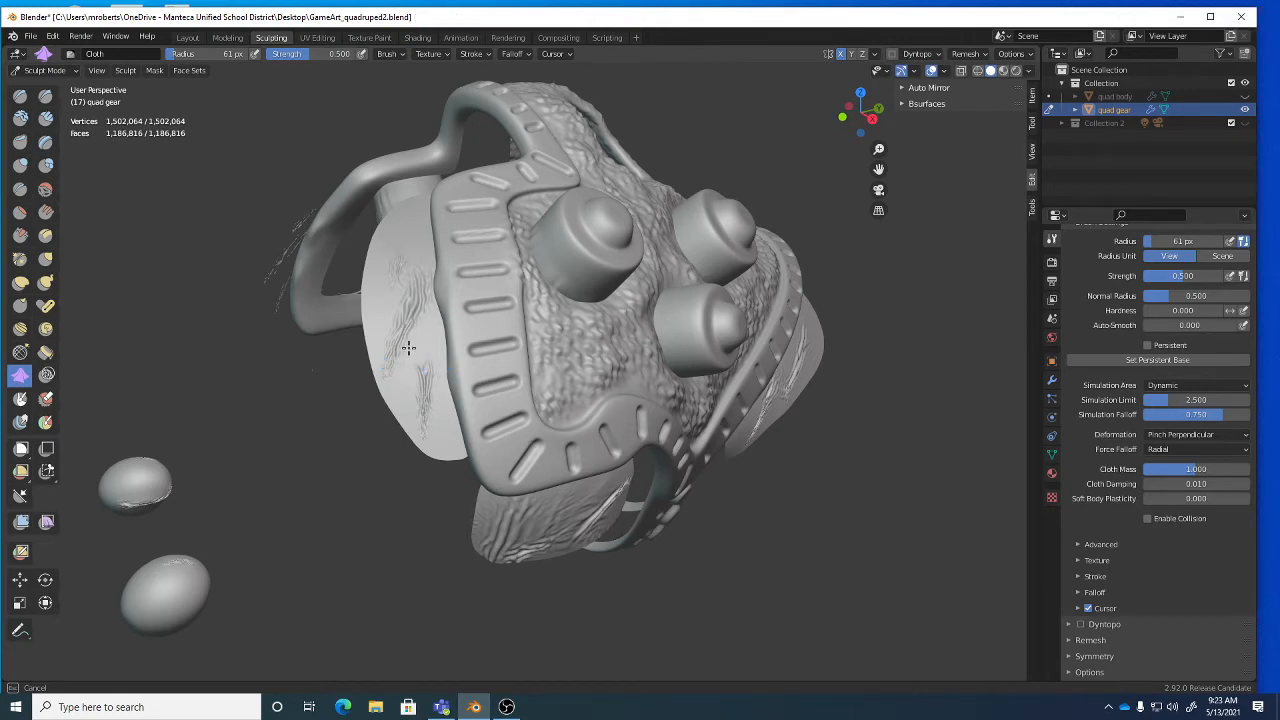
Switch the Cloth deformation to Drag and pull wrinkles into the left side flap.
{"action": "left_click", "coordinate": [1183, 436]}
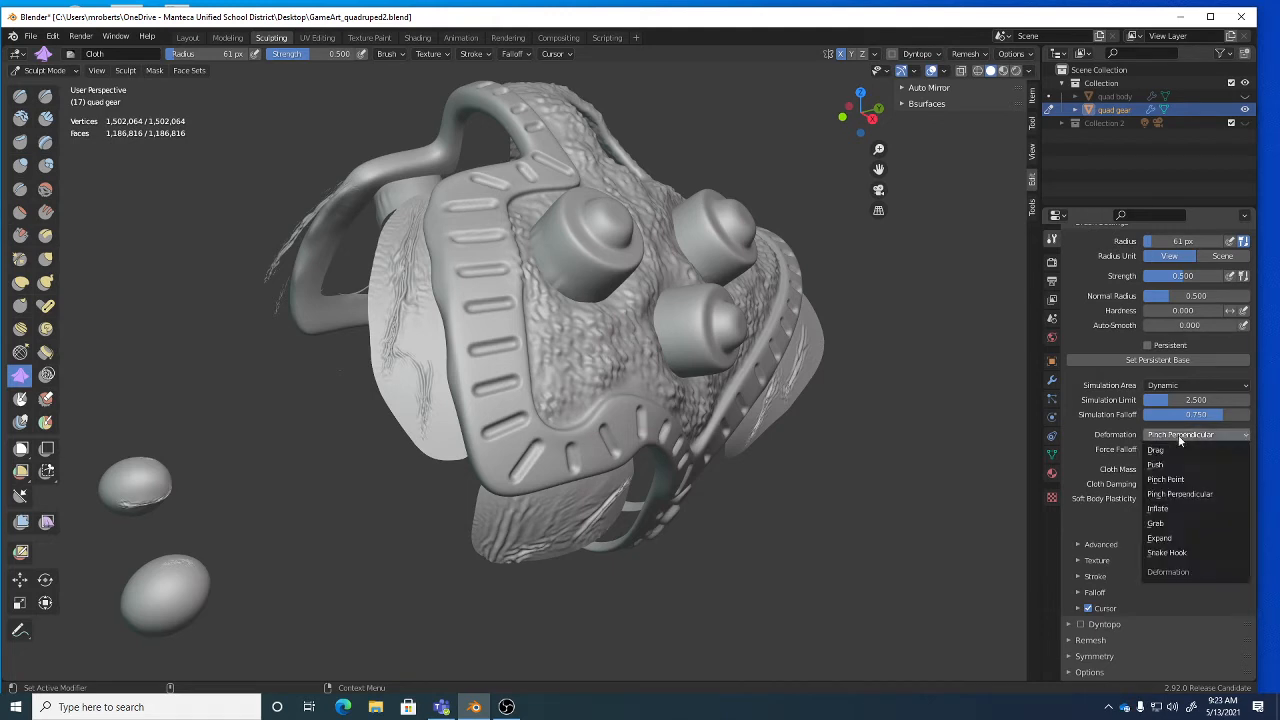
{"action": "left_click", "coordinate": [1176, 453]}
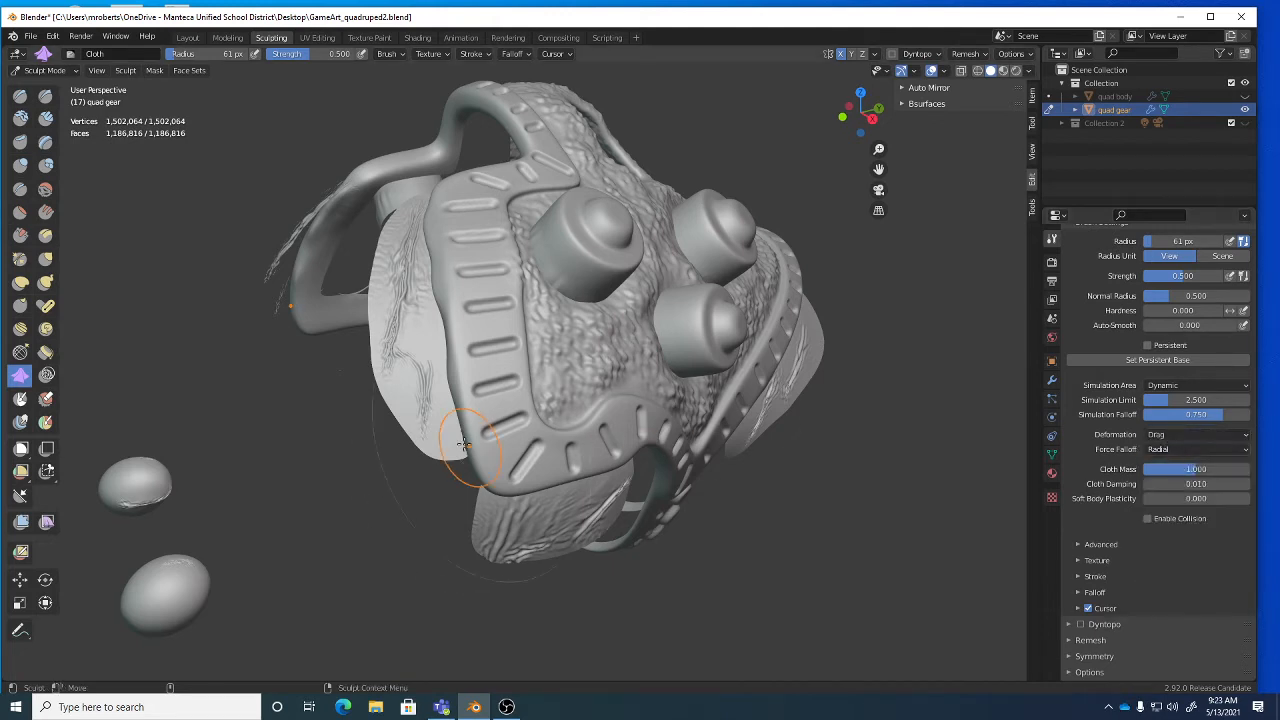
{"action": "left_click_drag", "start_coordinate": [422, 357], "coordinate": [432, 420]}
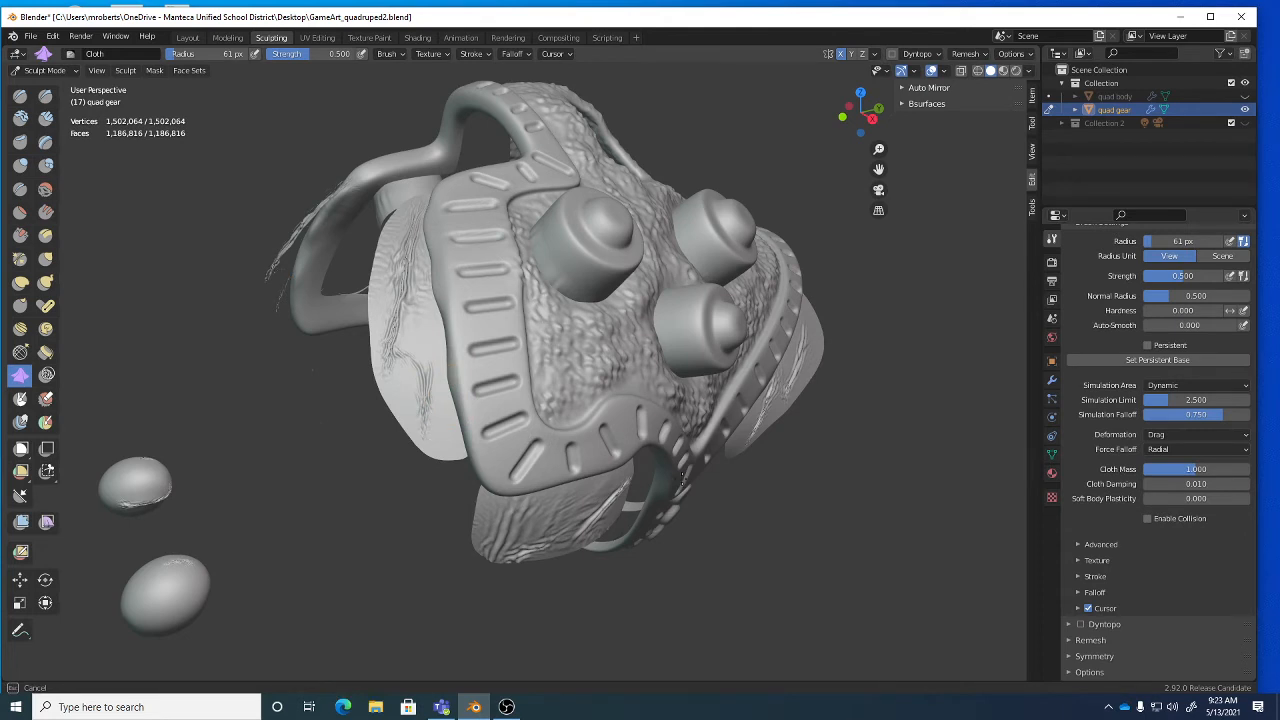
{"action": "left_click_drag", "start_coordinate": [432, 420], "coordinate": [436, 405]}
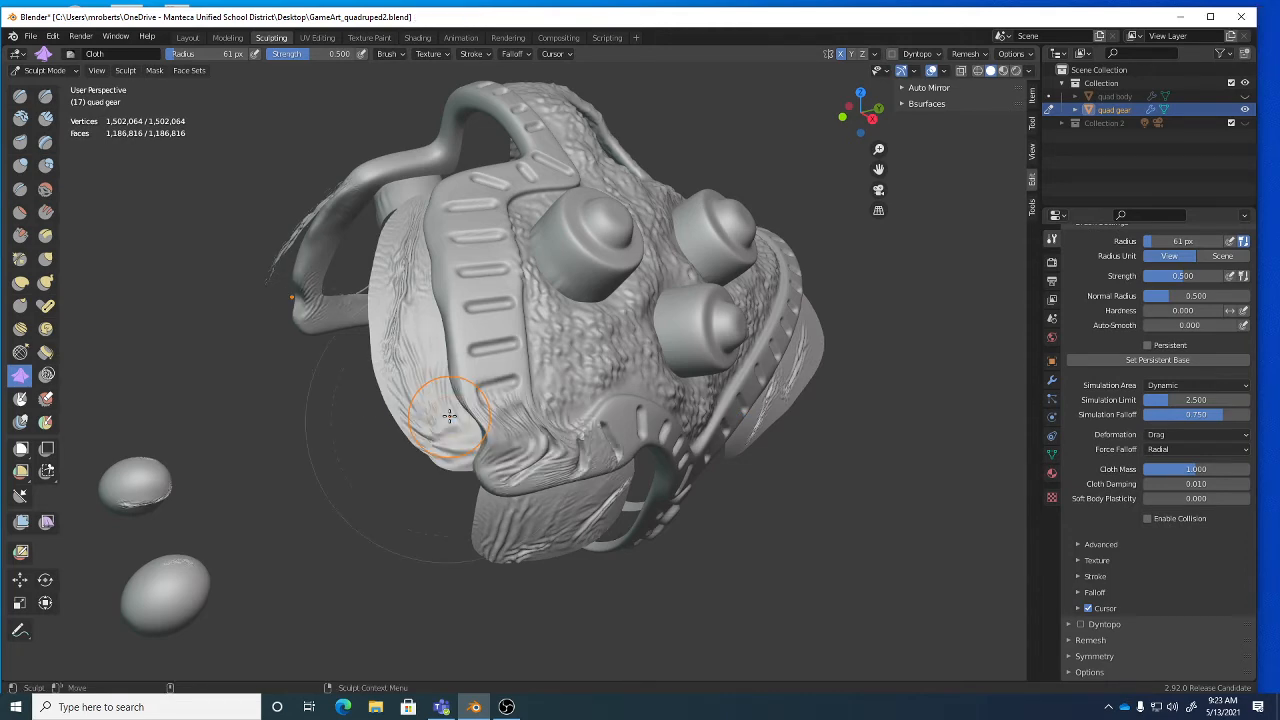
Sweep dragged creases up-right across the right hanging flap.
{"action": "mouse_move", "coordinate": [466, 429]}
{"action": "middle_mouse_down"}
{"action": "mouse_move", "coordinate": [500, 420]}
{"action": "mouse_move", "coordinate": [540, 460]}
{"action": "mouse_move", "coordinate": [528, 398]}
{"action": "middle_mouse_up"}
{"action": "scroll", "coordinate": [528, 399], "scroll_direction": "up", "scroll_amount": 2}
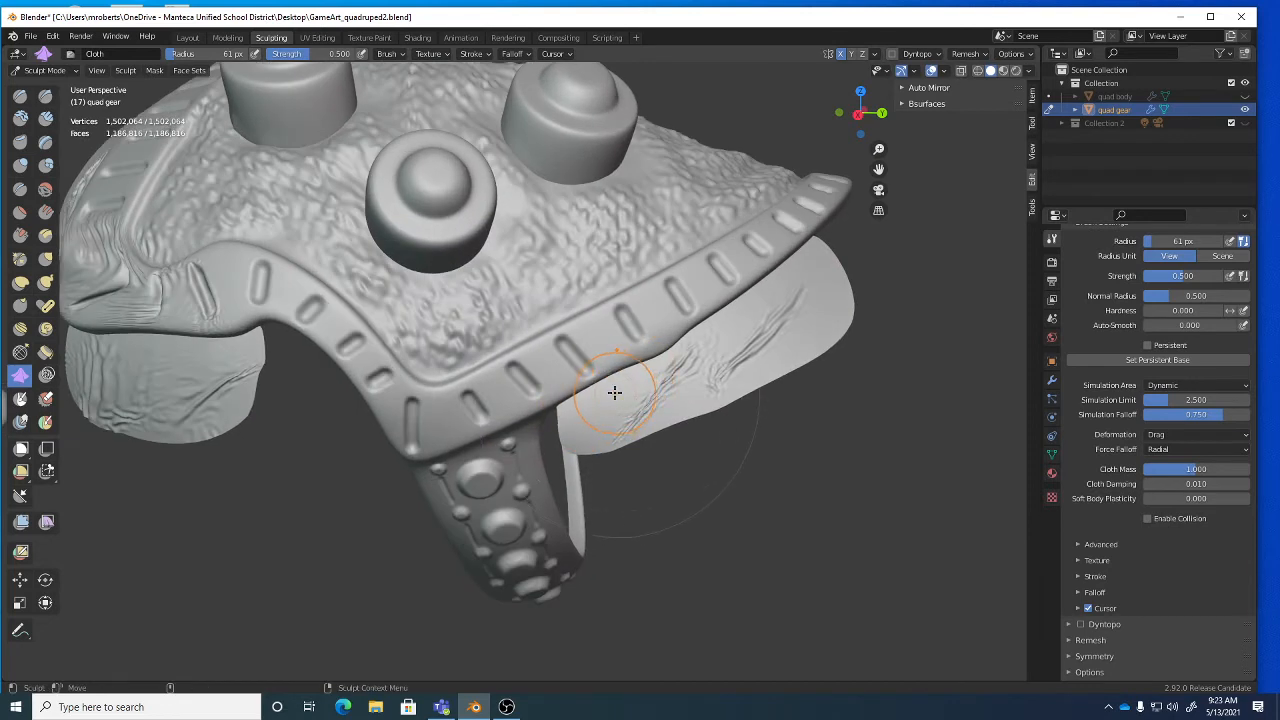
{"action": "left_click_drag", "start_coordinate": [611, 393], "coordinate": [608, 416]}
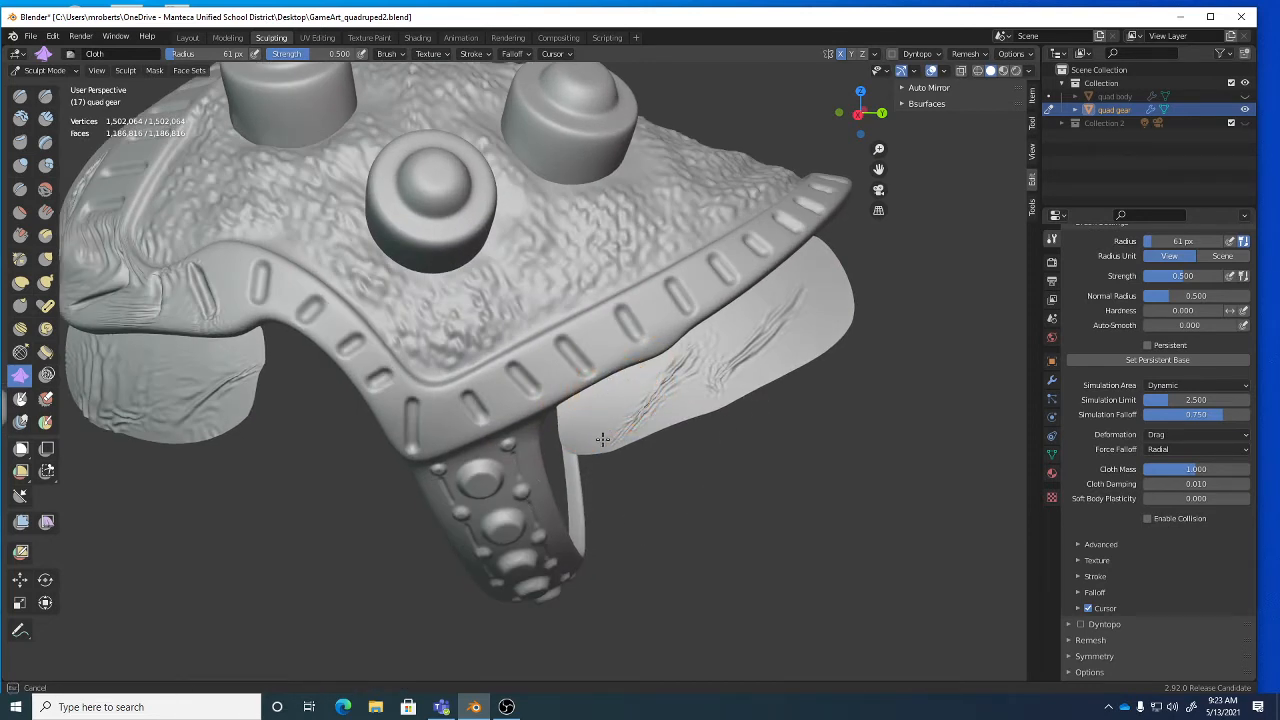
{"action": "mouse_move", "coordinate": [603, 438]}
{"action": "left_mouse_down"}
{"action": "mouse_move", "coordinate": [589, 414]}
{"action": "mouse_move", "coordinate": [811, 323]}
{"action": "mouse_move", "coordinate": [814, 281]}
{"action": "left_mouse_up"}
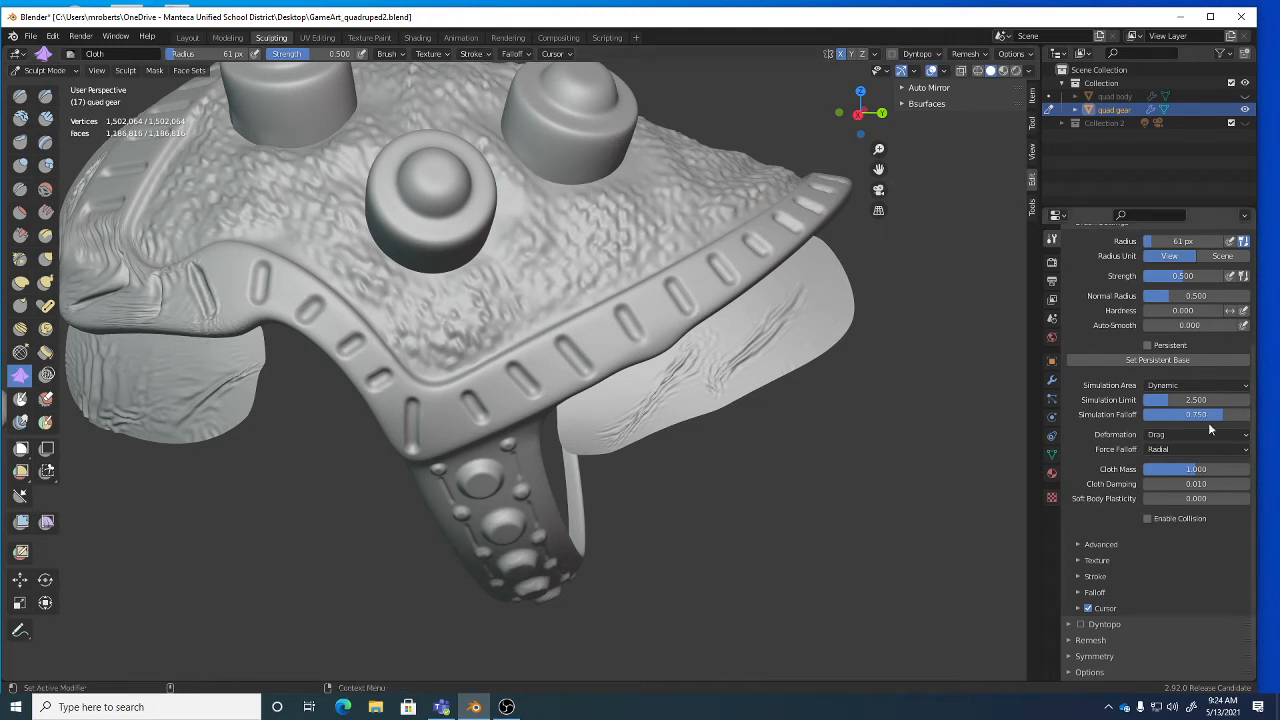
Set the Cloth brush deformation to Drag and crease the lower-left flap.
{"action": "left_click", "coordinate": [1176, 435]}
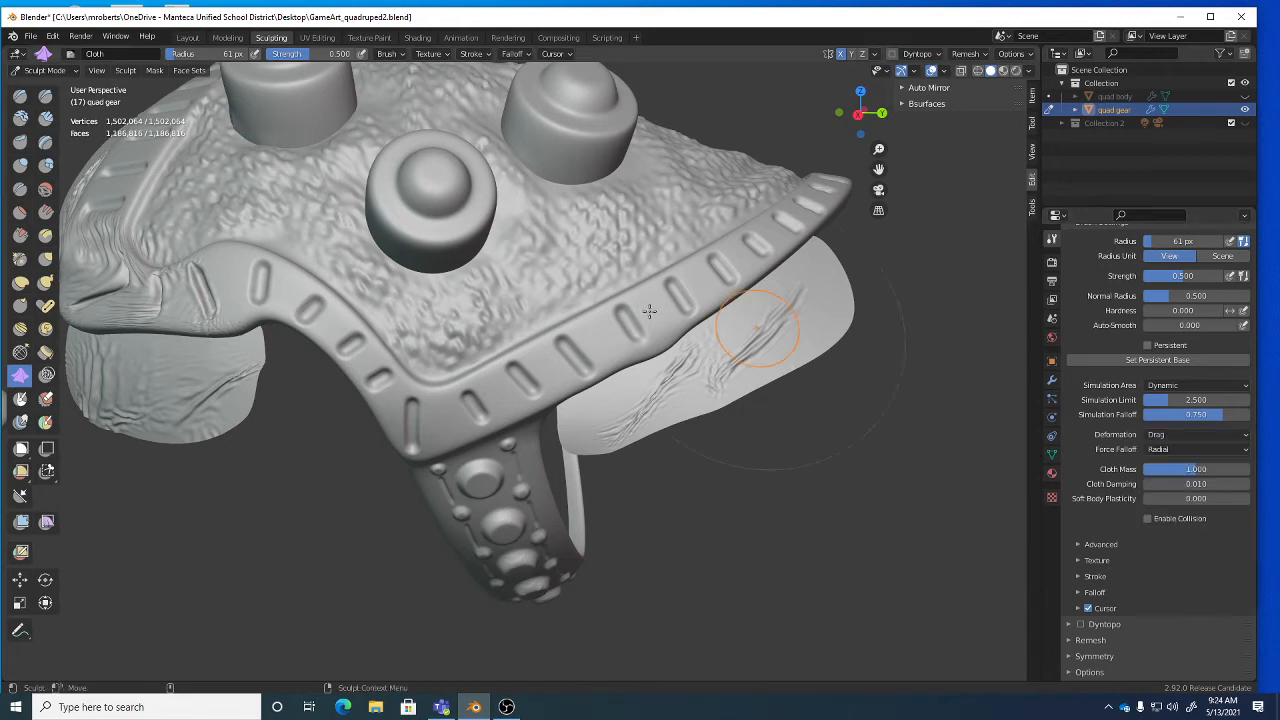
{"action": "middle_click_drag", "start_coordinate": [634, 417], "coordinate": [514, 437]}
{"action": "scroll", "coordinate": [514, 438], "scroll_direction": "up", "scroll_amount": 1}
{"action": "left_click_drag", "start_coordinate": [472, 401], "coordinate": [322, 391]}
{"action": "mouse_move", "coordinate": [321, 391]}
{"action": "left_mouse_down"}
{"action": "mouse_move", "coordinate": [270, 408]}
{"action": "mouse_move", "coordinate": [365, 459]}
{"action": "left_mouse_up"}
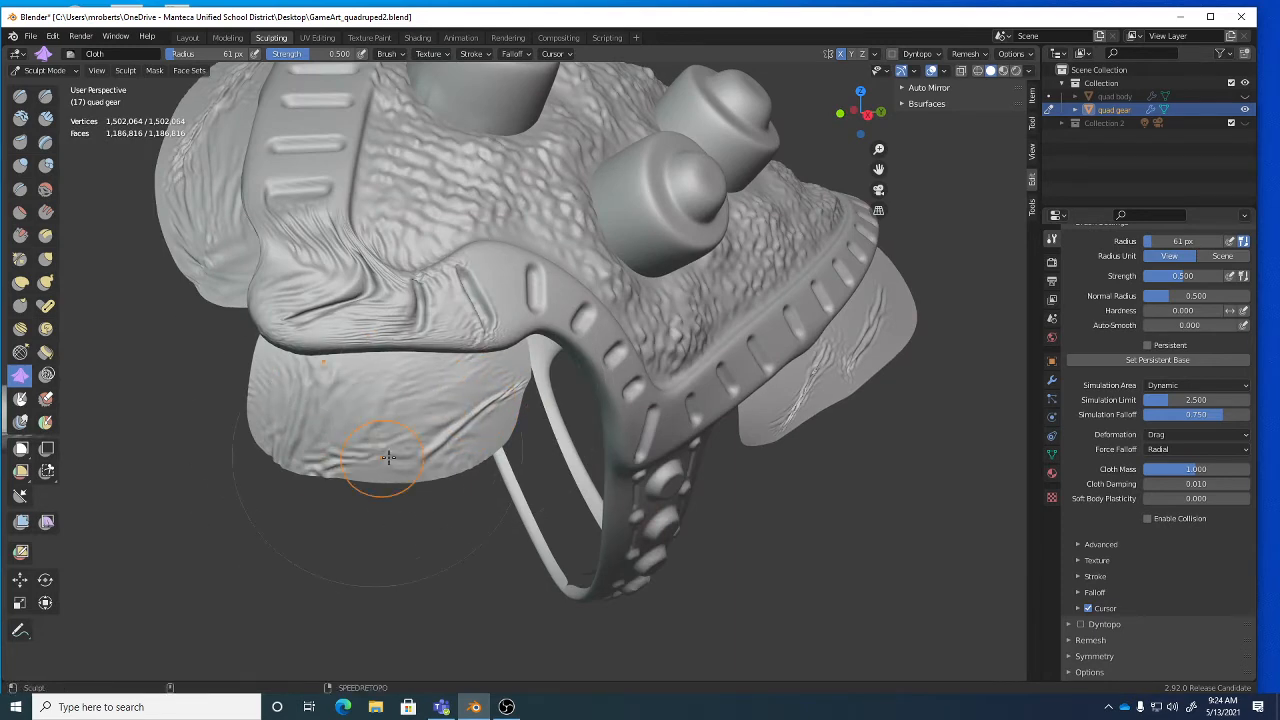
Pull deeper down-right wrinkles into the side strap, then soften them slightly.
{"action": "middle_click_drag", "start_coordinate": [945, 373], "coordinate": [880, 366]}
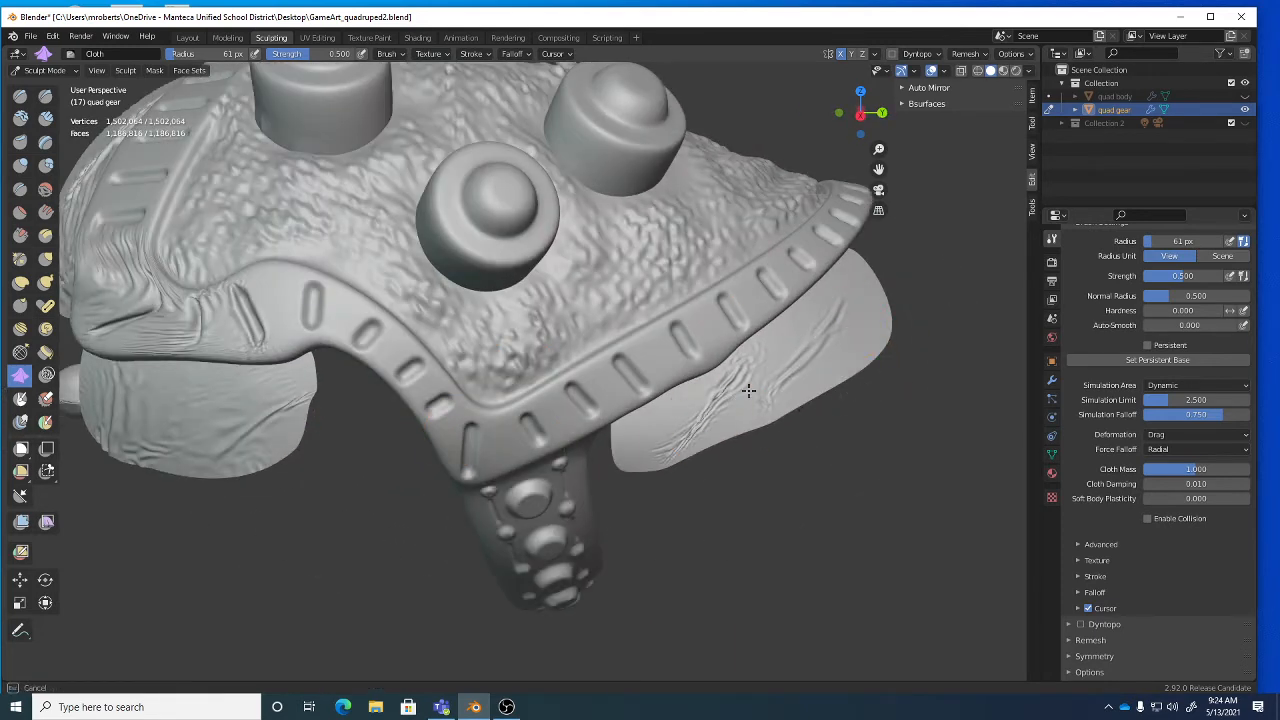
{"action": "middle_click_drag", "start_coordinate": [671, 449], "coordinate": [440, 340]}
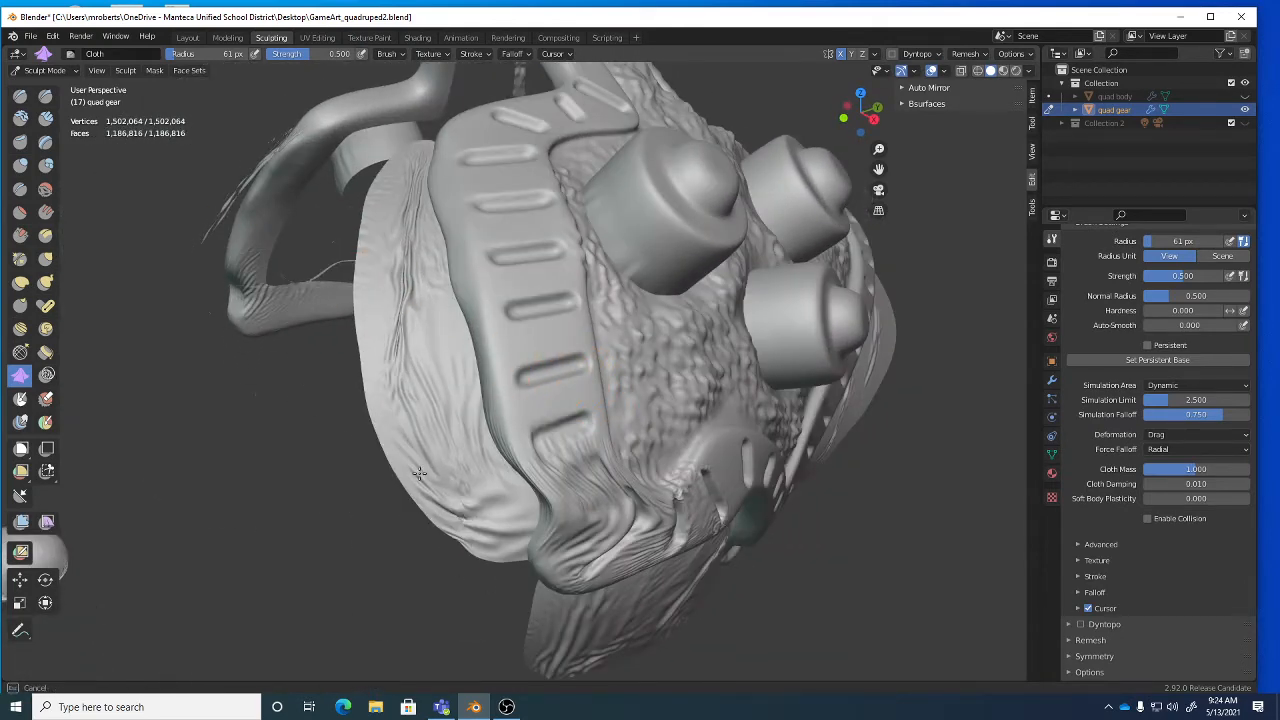
{"action": "middle_click_drag", "start_coordinate": [430, 400], "coordinate": [386, 314]}
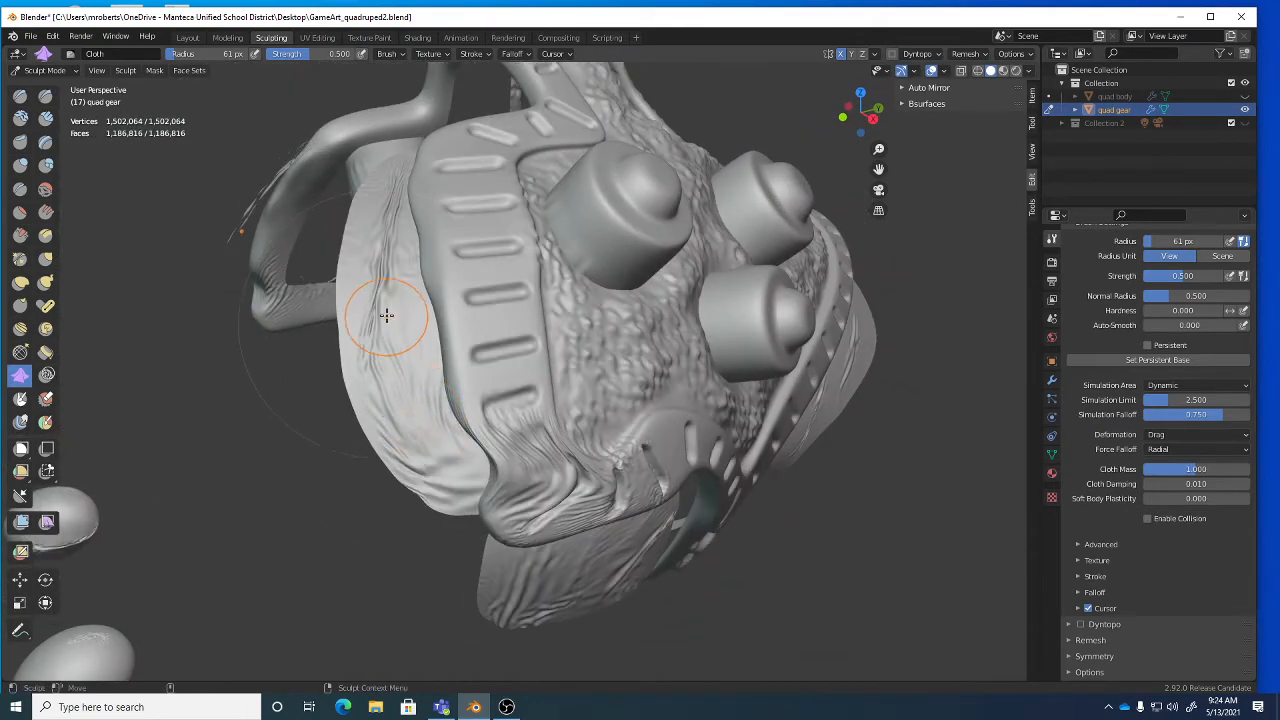
{"action": "middle_click_drag", "start_coordinate": [391, 363], "coordinate": [436, 348]}
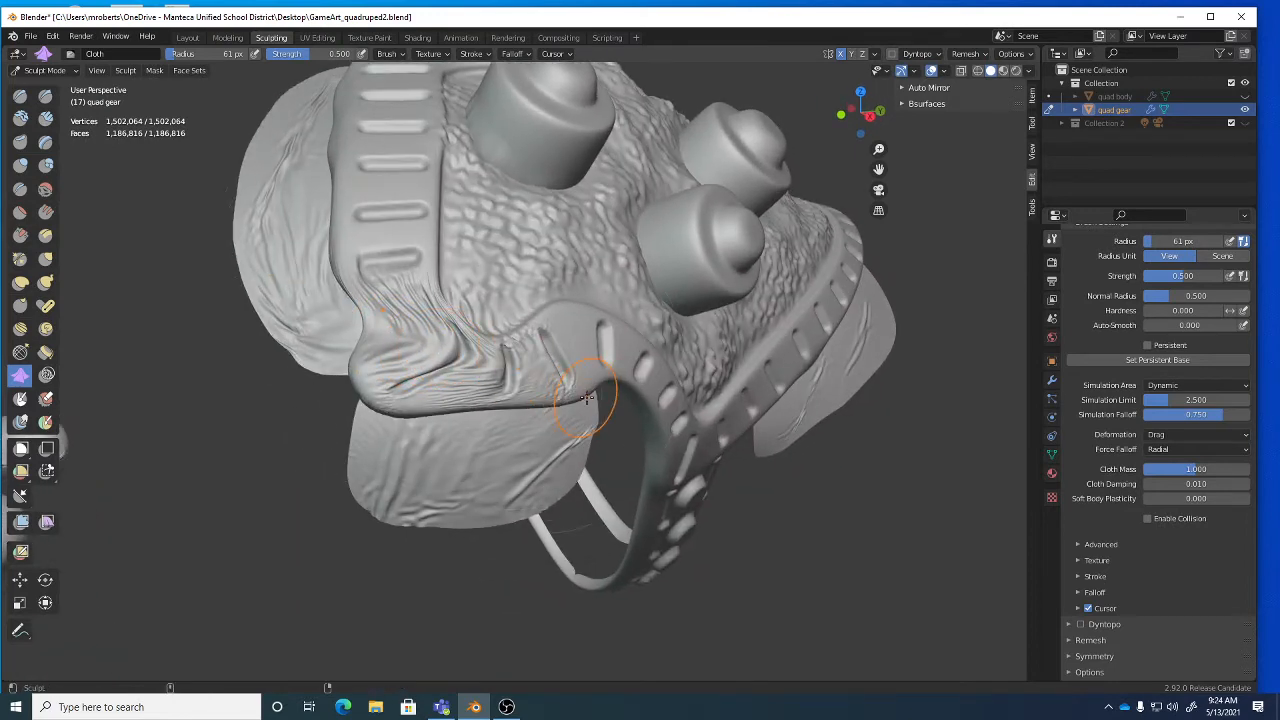
{"action": "middle_click_drag", "start_coordinate": [575, 415], "coordinate": [563, 436]}
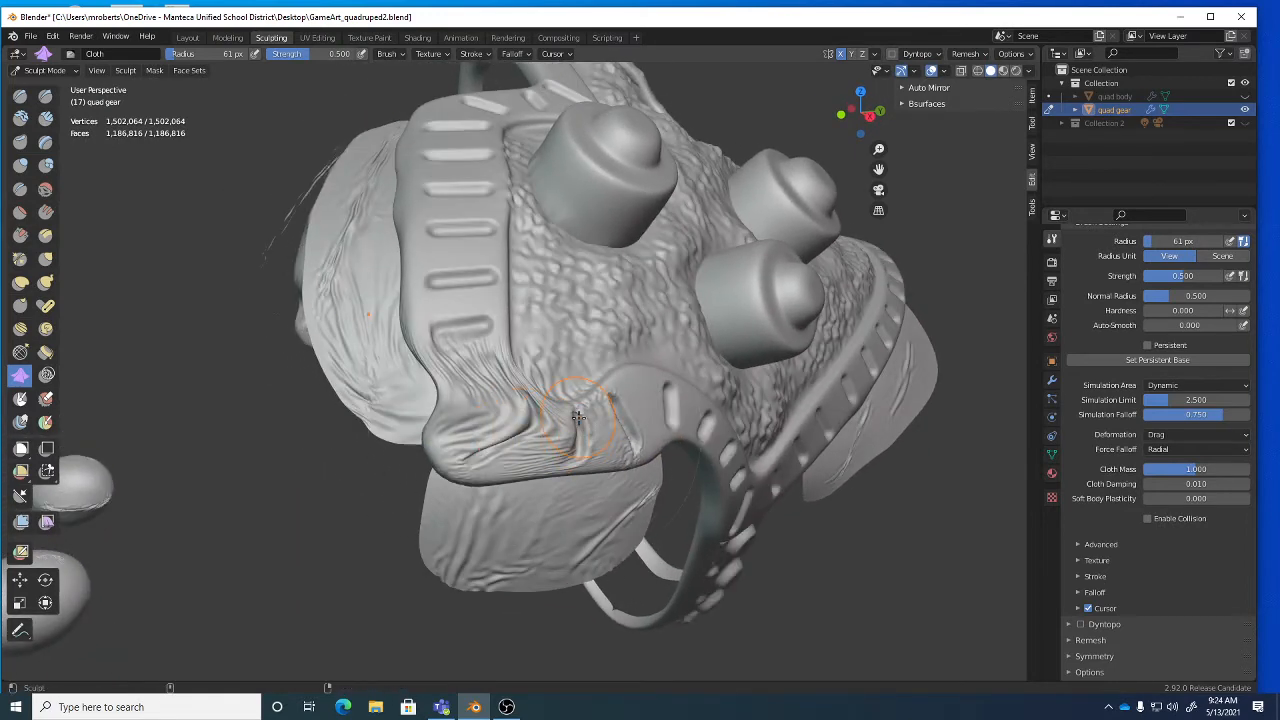
{"action": "mouse_move", "coordinate": [498, 398]}
{"action": "left_mouse_down"}
{"action": "mouse_move", "coordinate": [549, 434]}
{"action": "mouse_move", "coordinate": [594, 443]}
{"action": "left_mouse_up"}
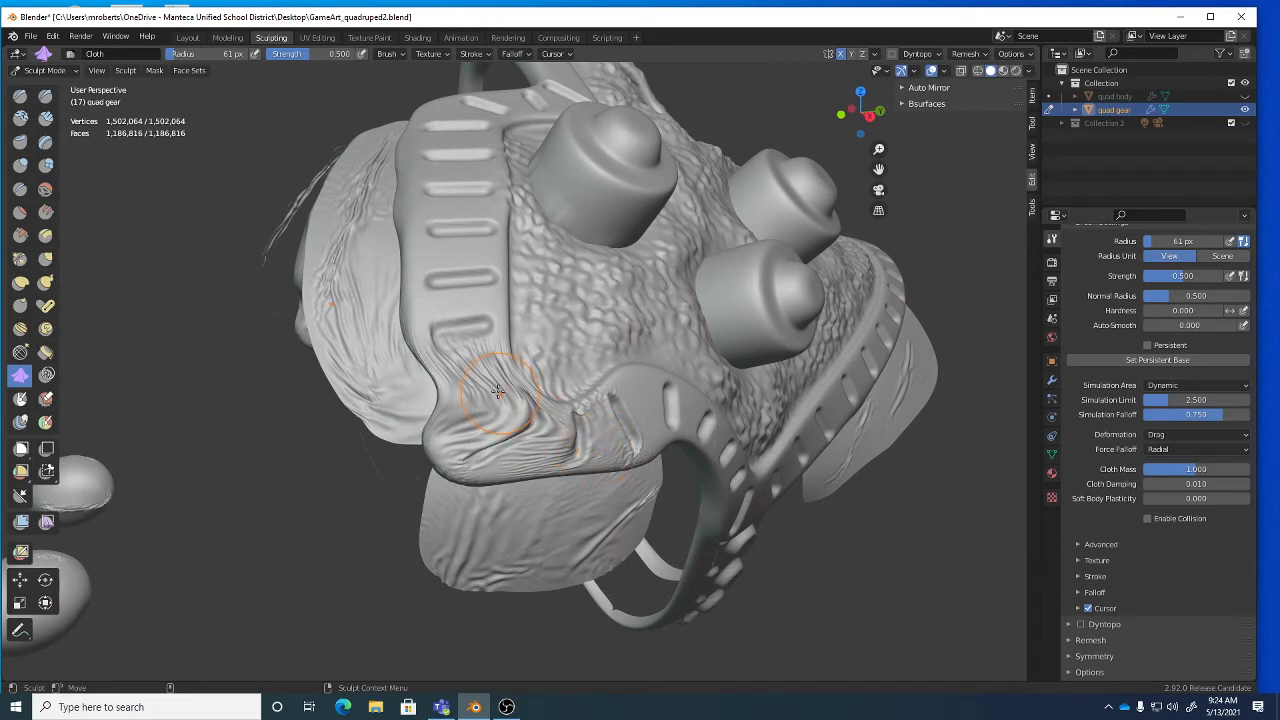
{"action": "mouse_move", "coordinate": [492, 384]}
{"action": "left_mouse_down"}
{"action": "mouse_move", "coordinate": [557, 433]}
{"action": "mouse_move", "coordinate": [635, 452]}
{"action": "mouse_move", "coordinate": [594, 443]}
{"action": "left_mouse_up"}
{"action": "right_click_drag", "start_coordinate": [594, 443], "coordinate": [515, 429], "text": "alt"}
Drag the lower folds leftward and add wrinkles across the gear's left side.
{"action": "left_click_drag", "start_coordinate": [515, 429], "coordinate": [550, 446], "text": "alt"}
{"action": "right_click_drag", "start_coordinate": [550, 446], "coordinate": [586, 455], "text": "alt"}
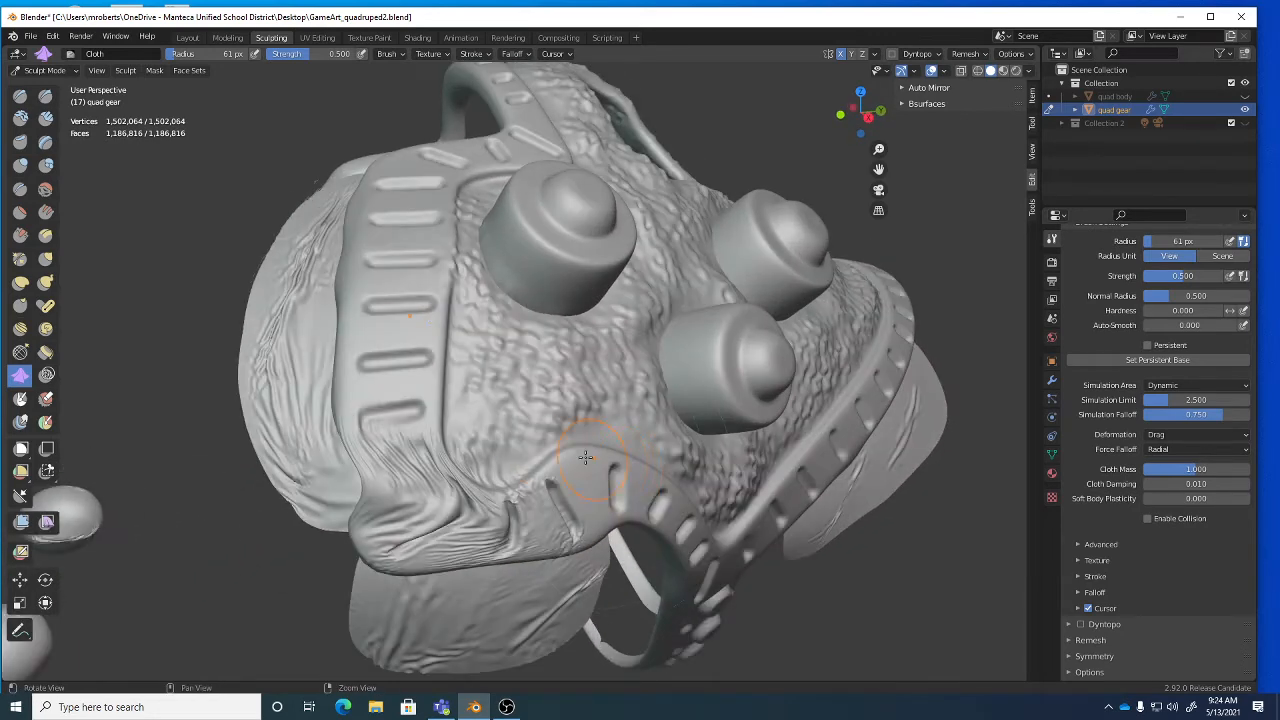
{"action": "left_click_drag", "start_coordinate": [586, 455], "coordinate": [514, 408], "text": "alt"}
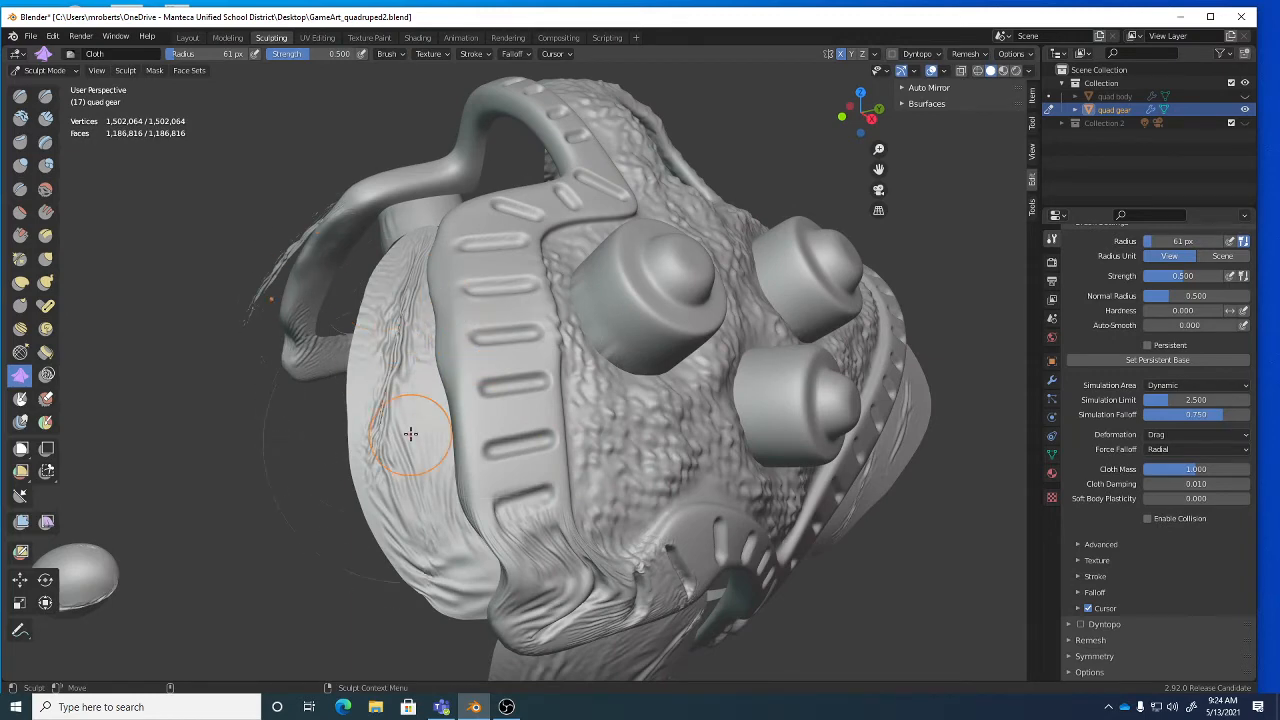
{"action": "left_click_drag", "start_coordinate": [541, 466], "coordinate": [518, 449], "text": "alt"}
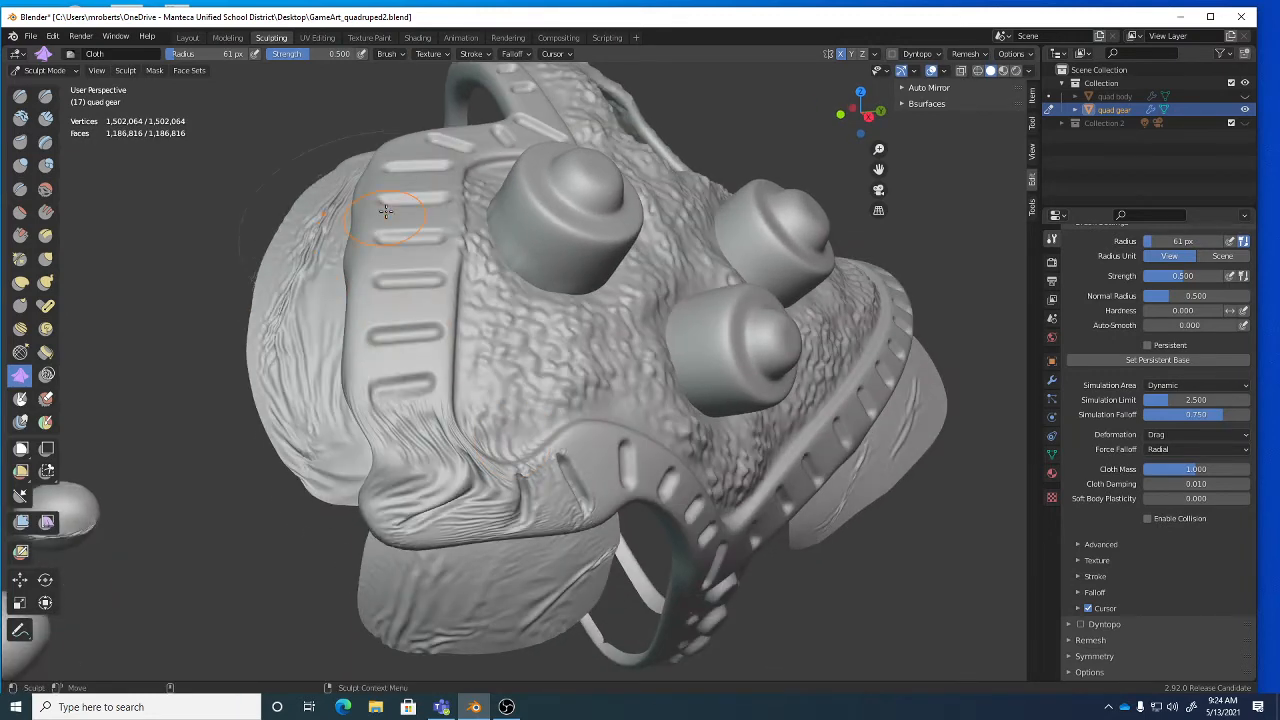
{"action": "mouse_move", "coordinate": [443, 491]}
{"action": "left_mouse_down", "text": "alt"}
{"action": "mouse_move", "coordinate": [457, 471]}
{"action": "mouse_move", "coordinate": [585, 416]}
{"action": "left_mouse_up", "text": "alt"}
{"action": "mouse_move", "coordinate": [600, 415]}
{"action": "middle_mouse_down"}
{"action": "mouse_move", "coordinate": [510, 400]}
{"action": "mouse_move", "coordinate": [494, 420]}
{"action": "mouse_move", "coordinate": [558, 490]}
{"action": "middle_mouse_up"}
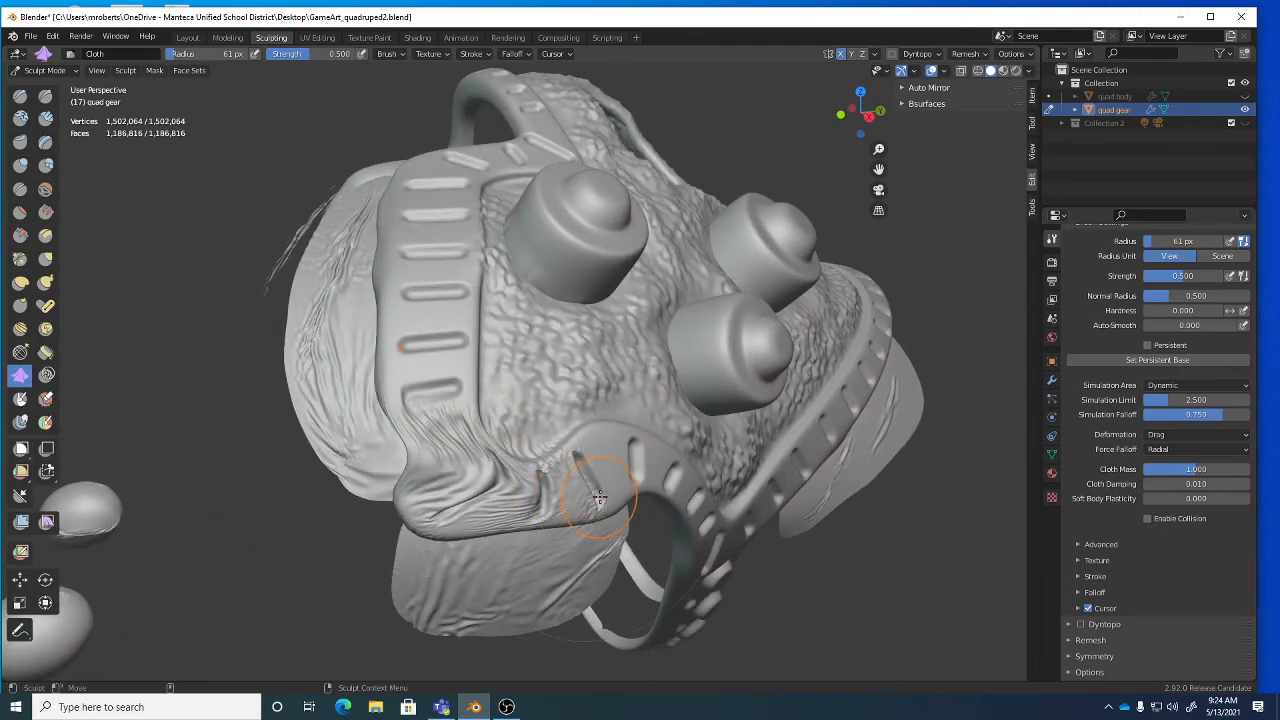
{"action": "left_click_drag", "start_coordinate": [599, 497], "coordinate": [445, 523]}
{"action": "mouse_move", "coordinate": [414, 470]}
{"action": "left_mouse_down"}
{"action": "mouse_move", "coordinate": [354, 374]}
{"action": "mouse_move", "coordinate": [329, 371]}
{"action": "mouse_move", "coordinate": [329, 352]}
{"action": "mouse_move", "coordinate": [391, 484]}
{"action": "left_mouse_up"}
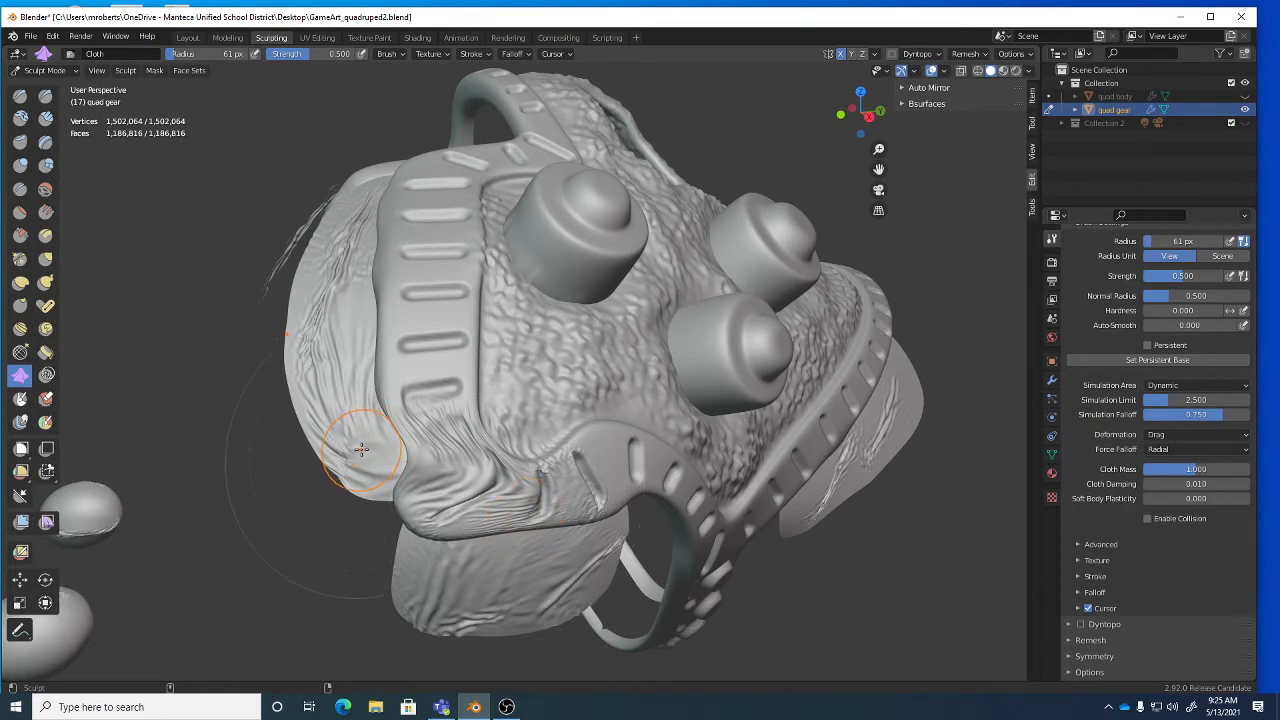
Rework the lower-left strap's wrinkles into new ridges and a downward crease.
{"action": "middle_click_drag", "start_coordinate": [410, 455], "coordinate": [490, 482]}
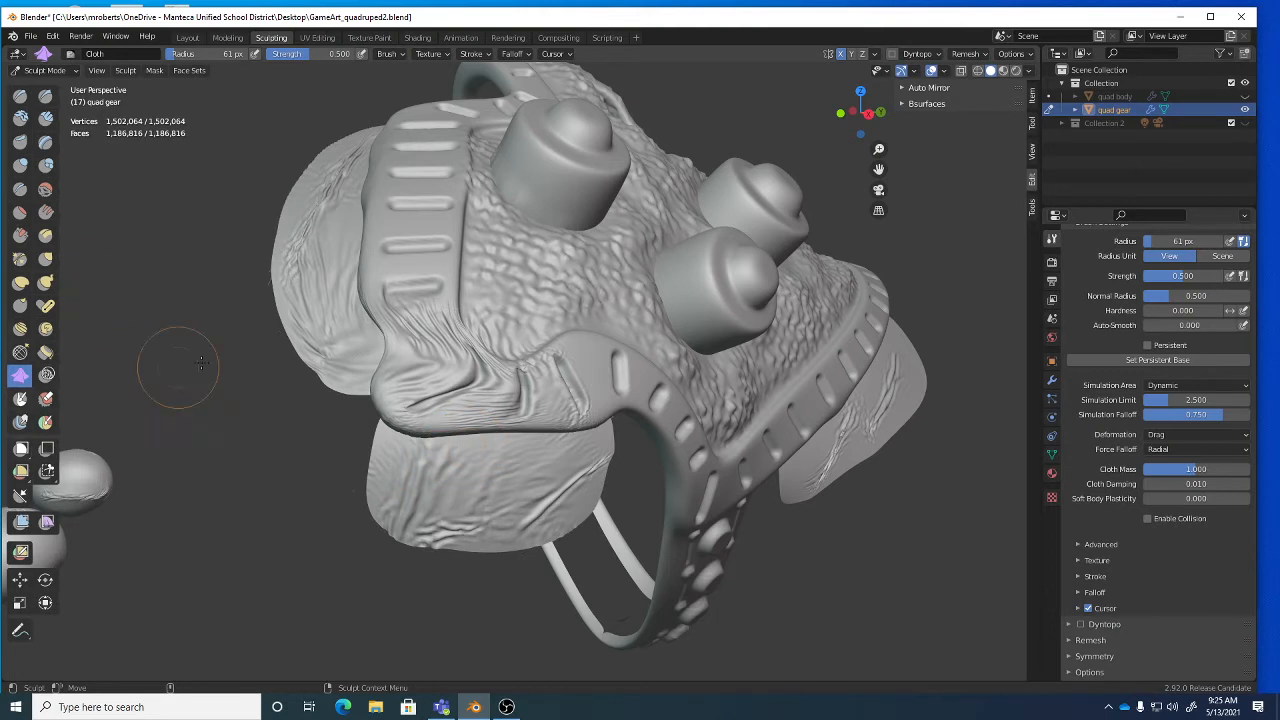
{"action": "left_click_drag", "start_coordinate": [548, 357], "coordinate": [573, 390]}
{"action": "left_click_drag", "start_coordinate": [395, 335], "coordinate": [474, 425]}
{"action": "left_click_drag", "start_coordinate": [522, 376], "coordinate": [579, 418]}
{"action": "left_click_drag", "start_coordinate": [492, 404], "coordinate": [502, 399]}
{"action": "left_click_drag", "start_coordinate": [494, 392], "coordinate": [494, 449]}
Pull the left-side strap wrinkles up-left, then drag them downward.
{"action": "middle_click_drag", "start_coordinate": [467, 418], "coordinate": [480, 425]}
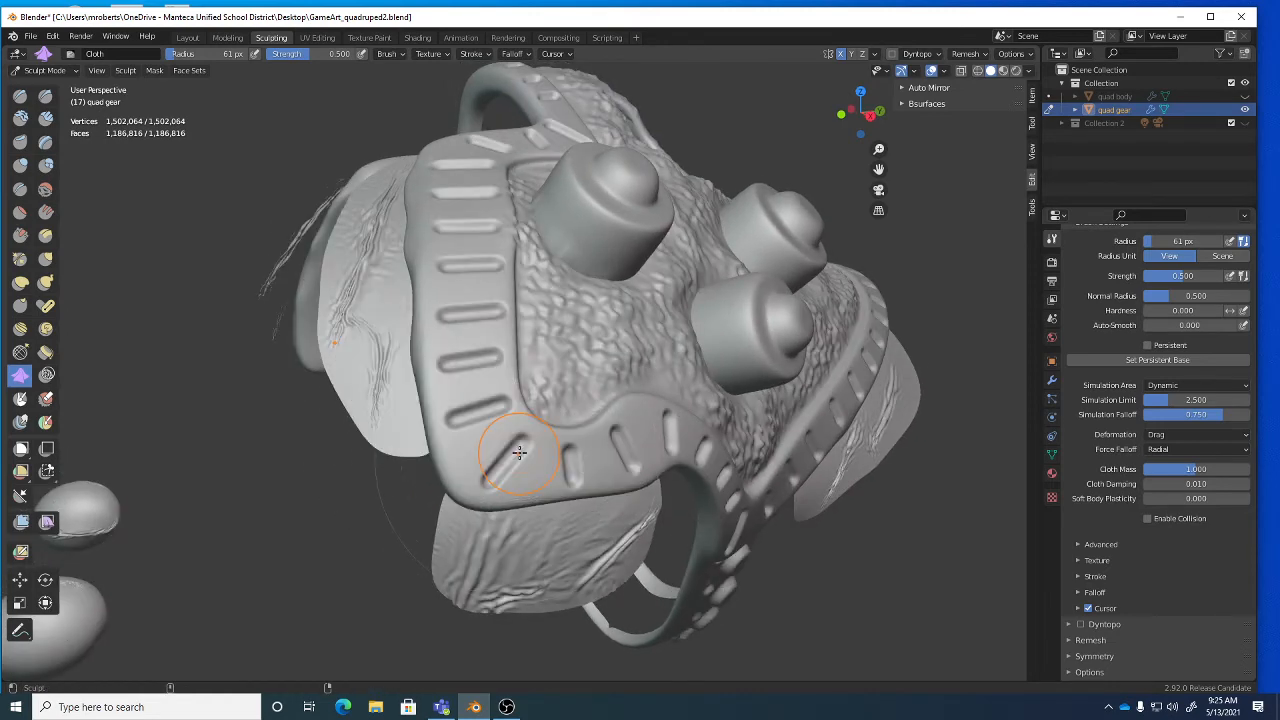
{"action": "middle_click_drag", "start_coordinate": [396, 421], "coordinate": [323, 349]}
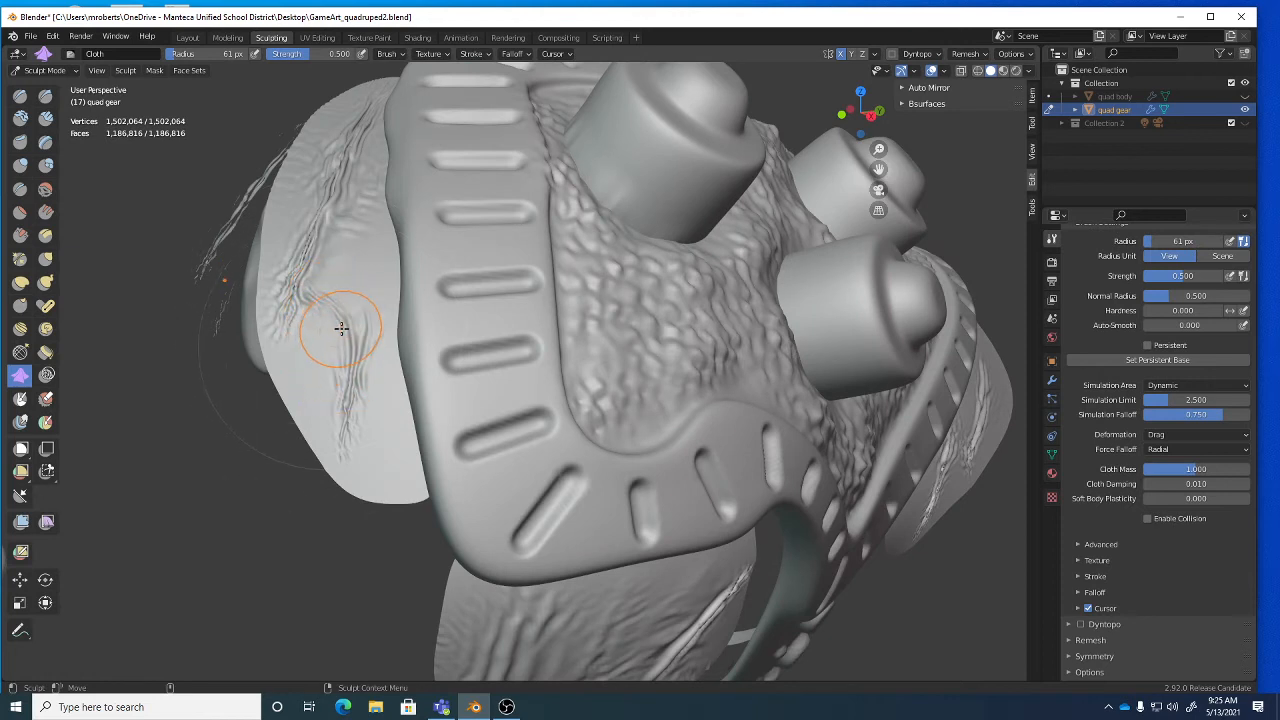
{"action": "left_click_drag", "start_coordinate": [337, 337], "coordinate": [291, 187]}
{"action": "mouse_move", "coordinate": [357, 129]}
{"action": "left_mouse_down"}
{"action": "mouse_move", "coordinate": [300, 354]}
{"action": "mouse_move", "coordinate": [346, 443]}
{"action": "left_mouse_up"}
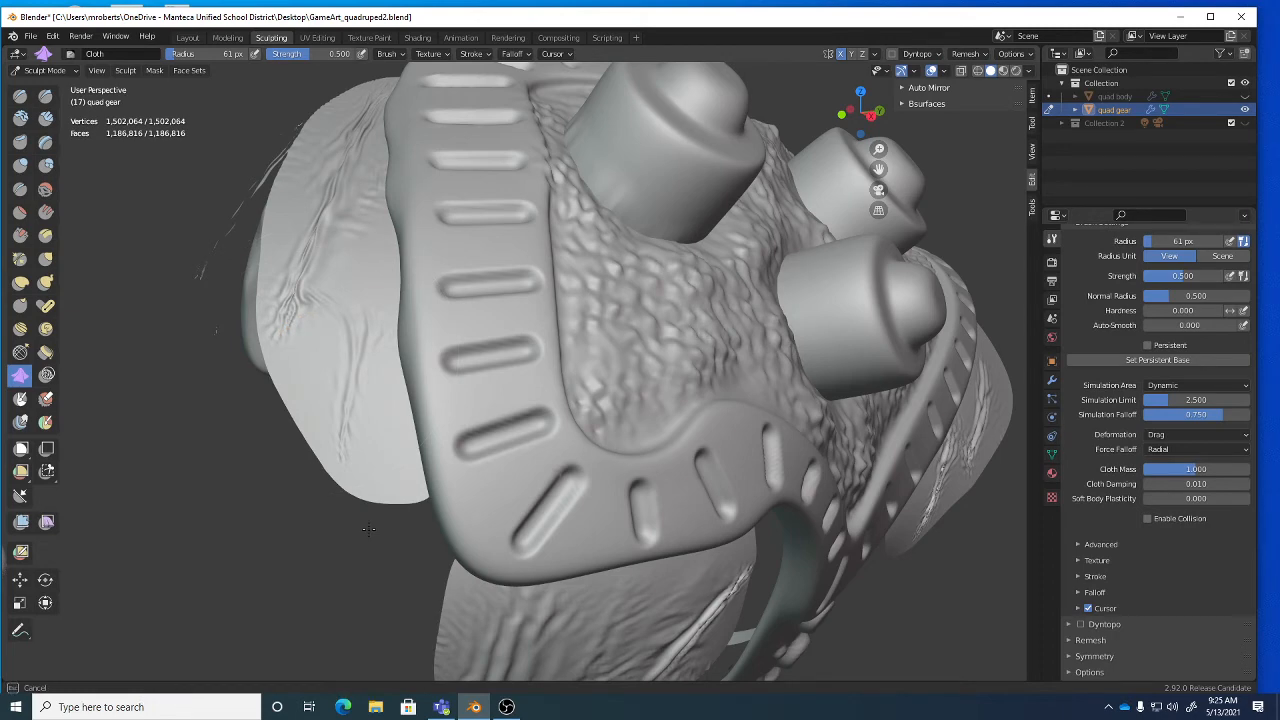
{"action": "mouse_move", "coordinate": [405, 388]}
{"action": "middle_mouse_down"}
{"action": "mouse_move", "coordinate": [440, 405]}
{"action": "mouse_move", "coordinate": [415, 400]}
{"action": "mouse_move", "coordinate": [503, 390]}
{"action": "middle_mouse_up"}
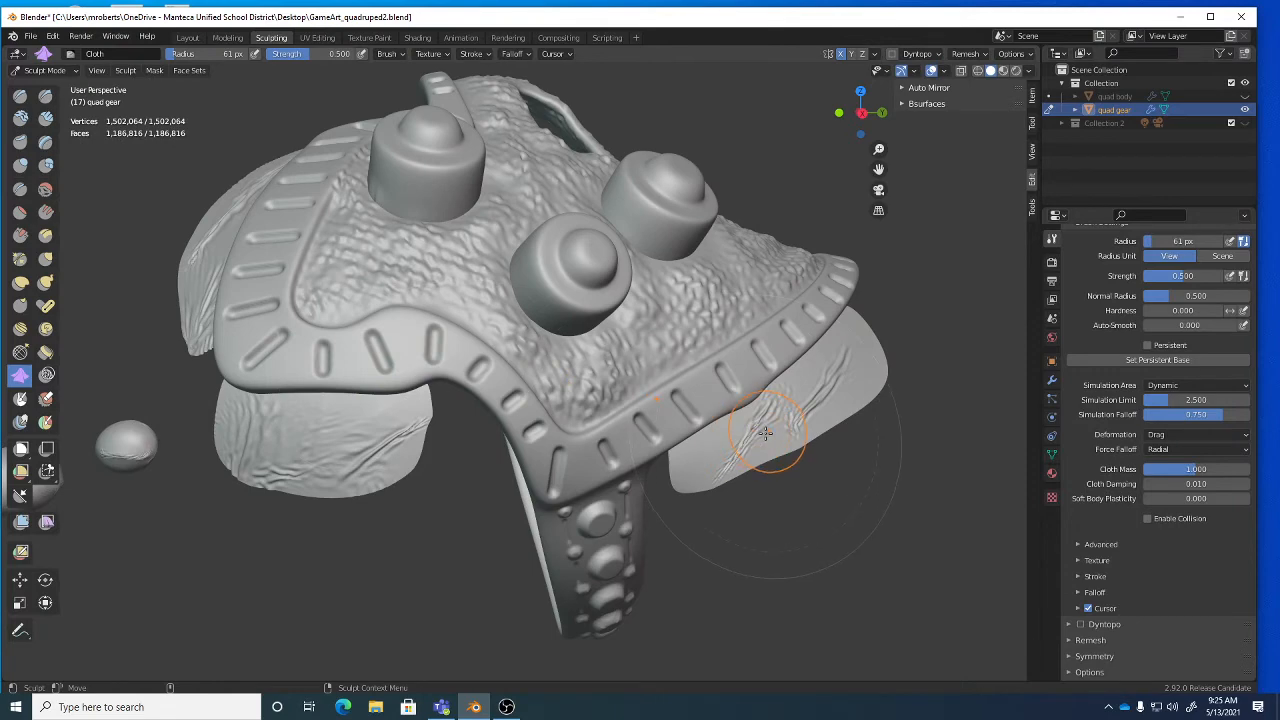
Spread cloth wrinkles along the right flap's lower edge toward the lower left.
{"action": "scroll", "coordinate": [766, 446], "scroll_direction": "up", "scroll_amount": 4}
{"action": "mouse_move", "coordinate": [720, 507]}
{"action": "left_mouse_down"}
{"action": "mouse_move", "coordinate": [697, 557]}
{"action": "mouse_move", "coordinate": [676, 556]}
{"action": "left_mouse_up"}
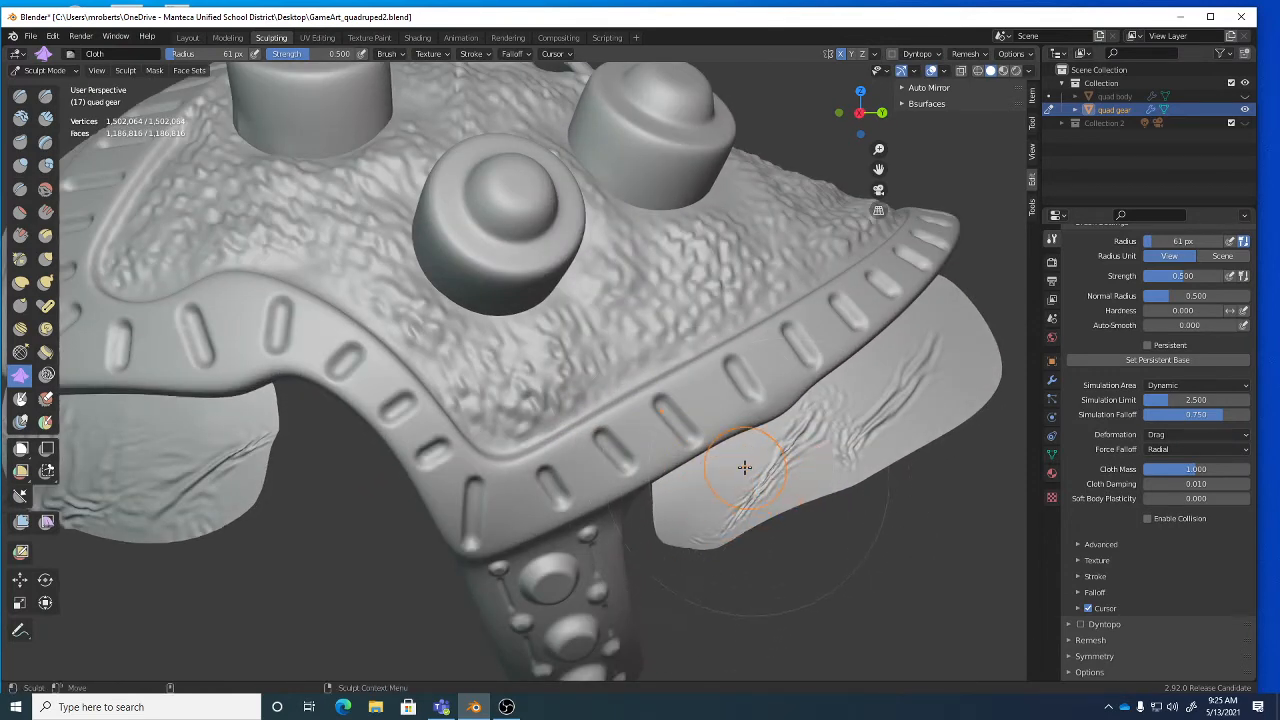
{"action": "left_click_drag", "start_coordinate": [745, 471], "coordinate": [691, 518]}
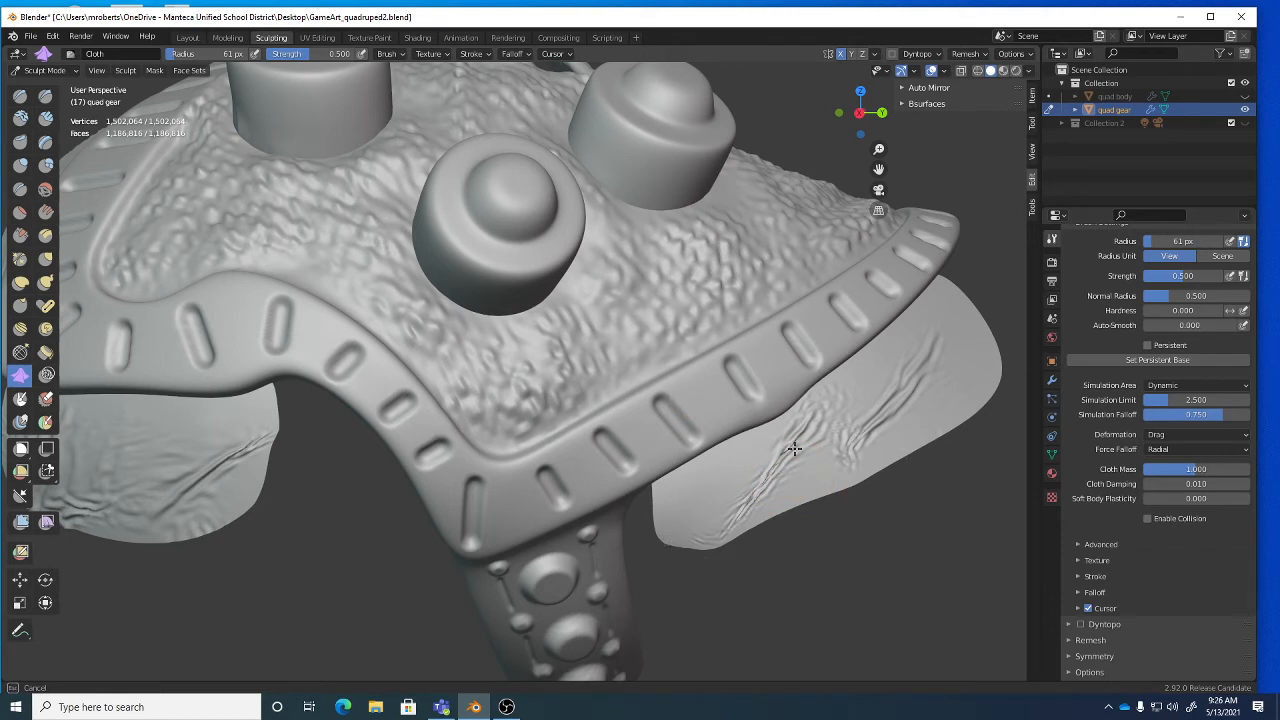
{"action": "left_click_drag", "start_coordinate": [793, 448], "coordinate": [793, 448]}
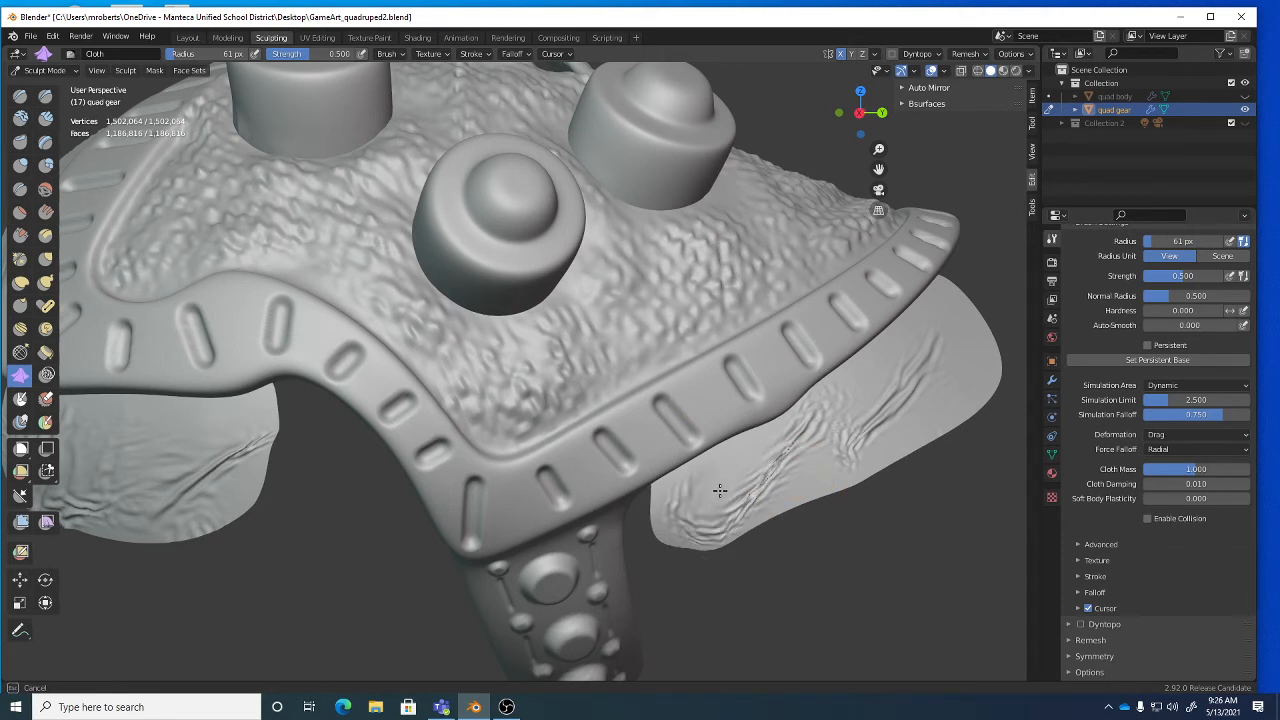
{"action": "left_click_drag", "start_coordinate": [934, 337], "coordinate": [904, 400]}
Stroke additional wrinkles and creases across the upper part of the left flap.
{"action": "middle_click_drag", "start_coordinate": [793, 480], "coordinate": [723, 463]}
{"action": "left_click_drag", "start_coordinate": [723, 463], "coordinate": [828, 376]}
{"action": "left_click_drag", "start_coordinate": [750, 407], "coordinate": [741, 413]}
{"action": "middle_click_drag", "start_coordinate": [632, 447], "coordinate": [745, 472]}
{"action": "left_click_drag", "start_coordinate": [474, 491], "coordinate": [358, 505]}
{"action": "mouse_move", "coordinate": [375, 492]}
{"action": "middle_mouse_down"}
{"action": "mouse_move", "coordinate": [411, 497]}
{"action": "mouse_move", "coordinate": [423, 480]}
{"action": "middle_mouse_up"}
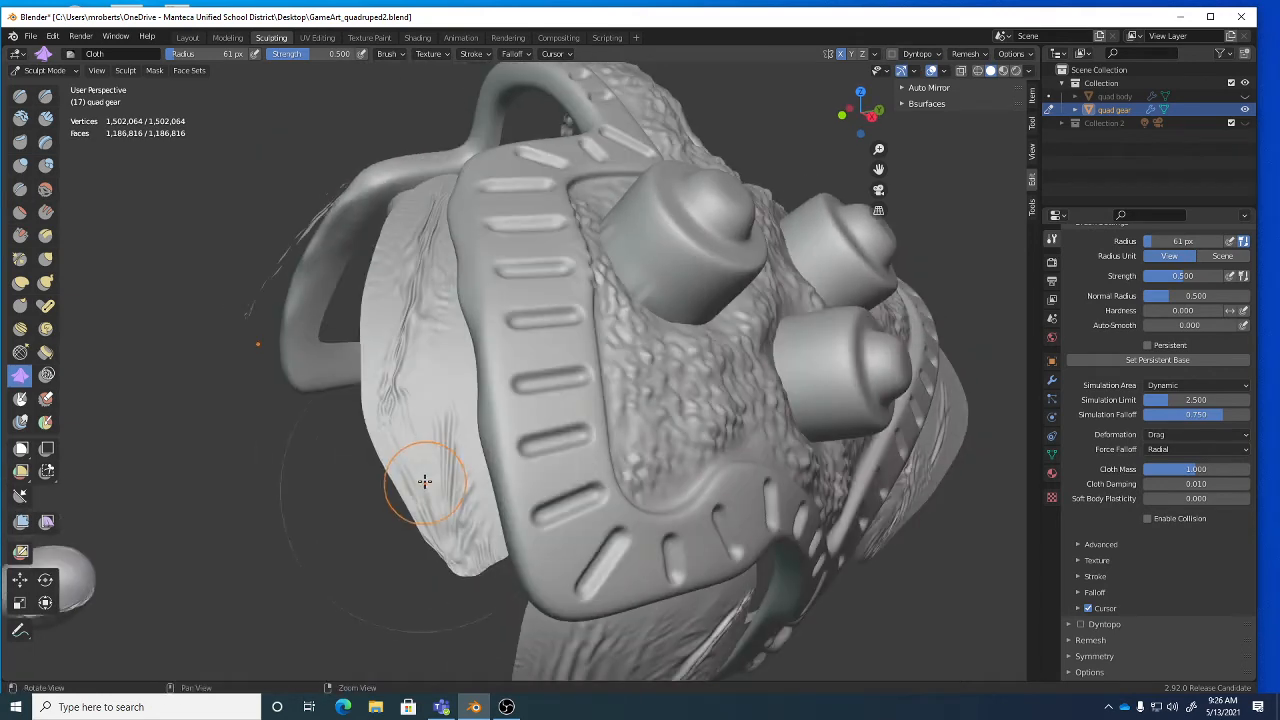
{"action": "left_click_drag", "start_coordinate": [423, 480], "coordinate": [446, 553]}
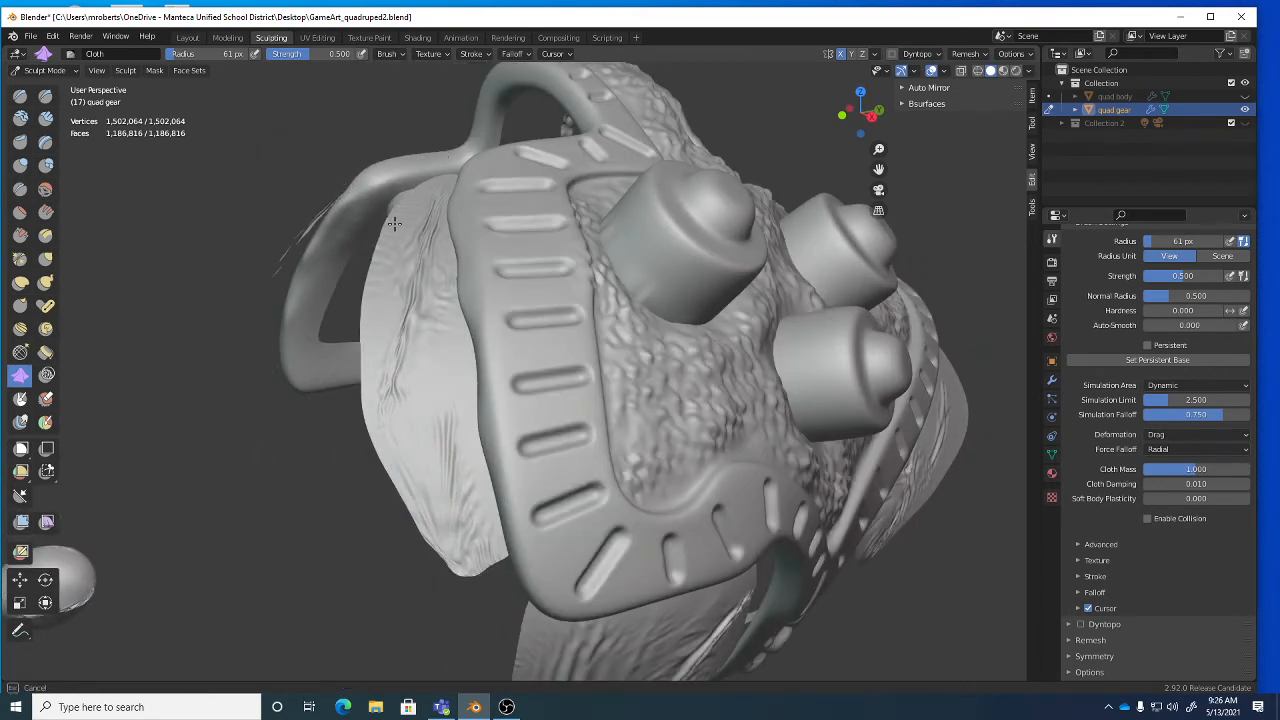
{"action": "left_click_drag", "start_coordinate": [425, 338], "coordinate": [431, 336]}
{"action": "scroll", "coordinate": [449, 325], "scroll_direction": "down", "scroll_amount": 1}
{"action": "middle_click_drag", "start_coordinate": [451, 323], "coordinate": [445, 352]}
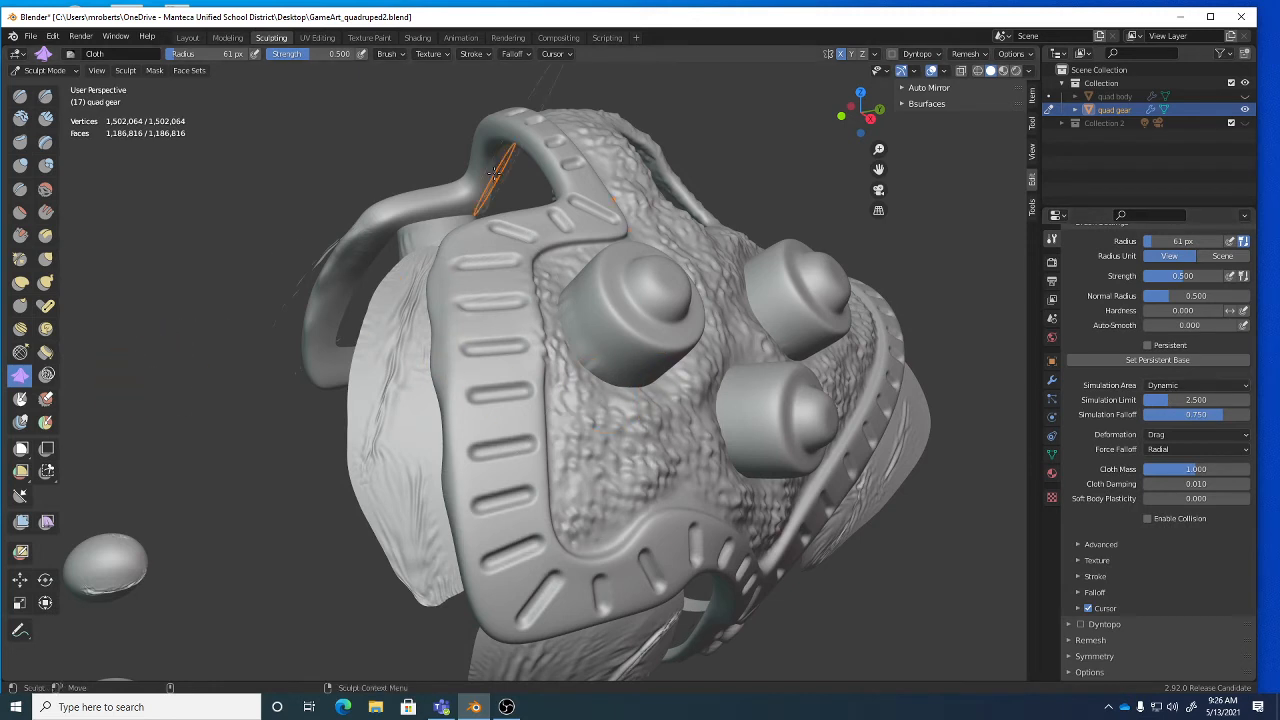
Leave the cloth settings on Dynamic area and Drag deformation, then select the Crease brush.
{"action": "left_click", "coordinate": [1174, 389]}
{"action": "left_click", "coordinate": [1175, 431]}
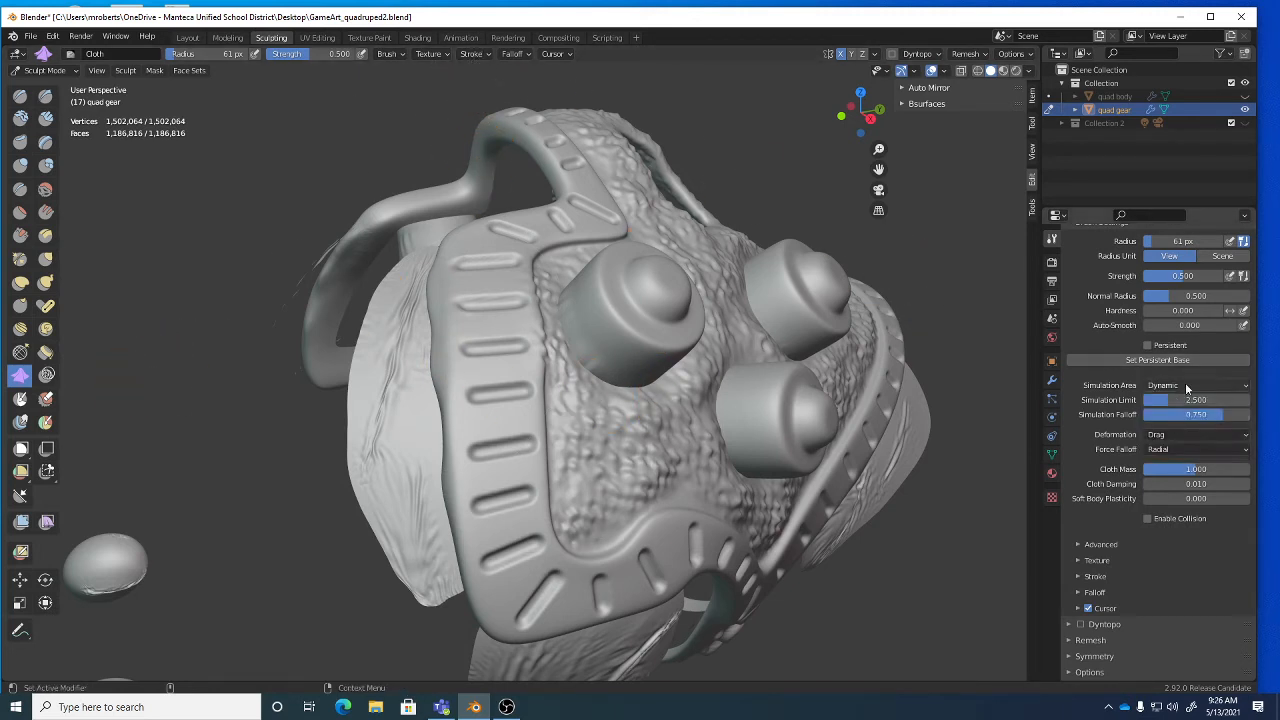
{"action": "left_click", "coordinate": [1185, 433]}
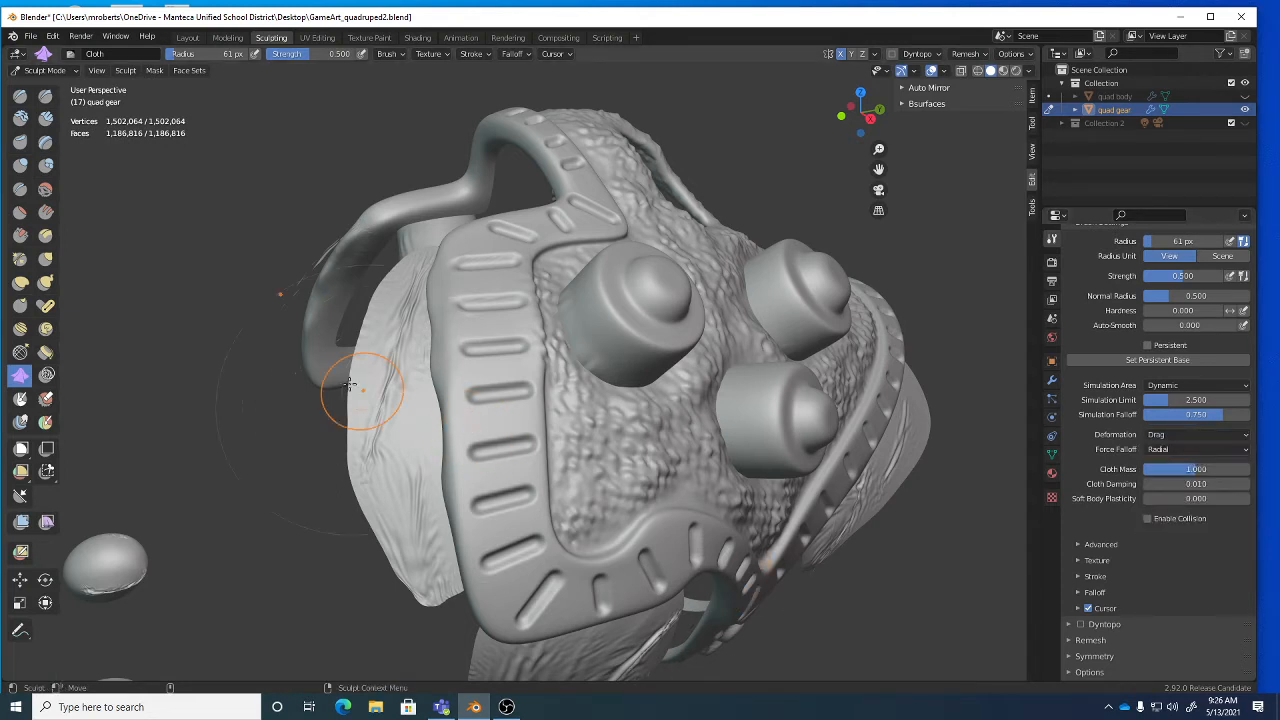
{"action": "left_click", "coordinate": [20, 191]}
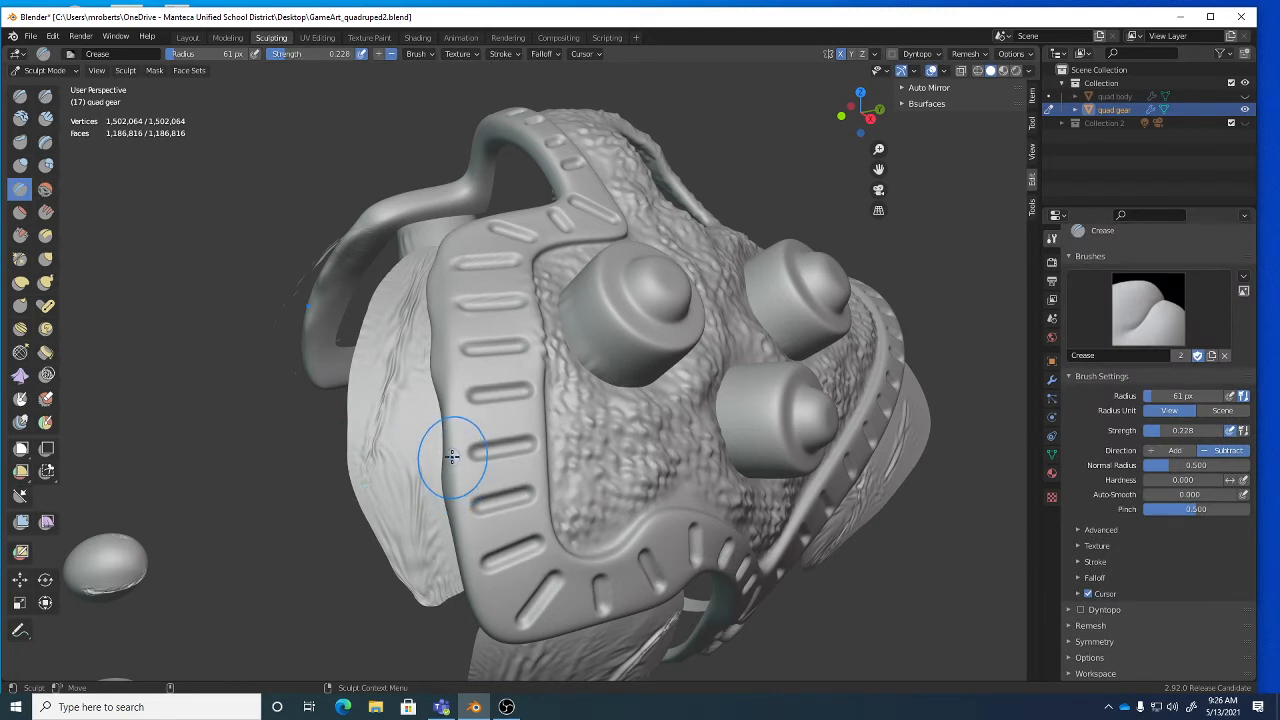
Shrink the Crease brush radius to 34 px and carve short creases into the left flap.
{"action": "key", "text": "bracketleft"}
{"action": "key", "text": "bracketleft"}
{"action": "key", "text": "bracketleft"}
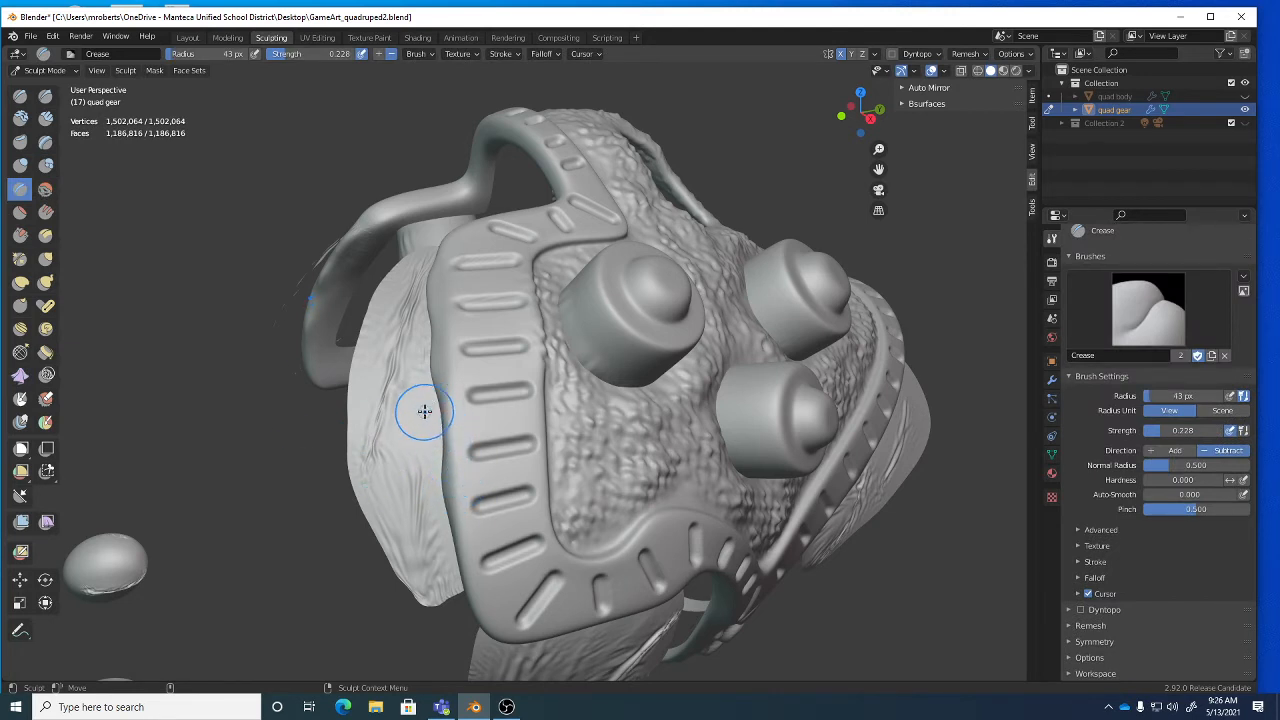
{"action": "key", "text": "bracketleft"}
{"action": "key", "text": "bracketleft"}
{"action": "mouse_move", "coordinate": [430, 404]}
{"action": "left_mouse_down"}
{"action": "mouse_move", "coordinate": [384, 440]}
{"action": "mouse_move", "coordinate": [404, 416]}
{"action": "mouse_move", "coordinate": [373, 476]}
{"action": "left_mouse_up"}
{"action": "left_click_drag", "start_coordinate": [372, 377], "coordinate": [365, 462]}
{"action": "middle_click_drag", "start_coordinate": [393, 507], "coordinate": [403, 409]}
{"action": "left_click_drag", "start_coordinate": [404, 394], "coordinate": [396, 440]}
{"action": "mouse_move", "coordinate": [374, 401]}
{"action": "left_mouse_down"}
{"action": "mouse_move", "coordinate": [386, 449]}
{"action": "mouse_move", "coordinate": [375, 474]}
{"action": "left_mouse_up"}
{"action": "middle_click_drag", "start_coordinate": [418, 524], "coordinate": [424, 417], "text": "ctrl"}
Crease down the length of the left flap and deepen creases along its edge.
{"action": "left_click_drag", "start_coordinate": [215, 412], "coordinate": [230, 518]}
{"action": "left_click_drag", "start_coordinate": [202, 392], "coordinate": [217, 574]}
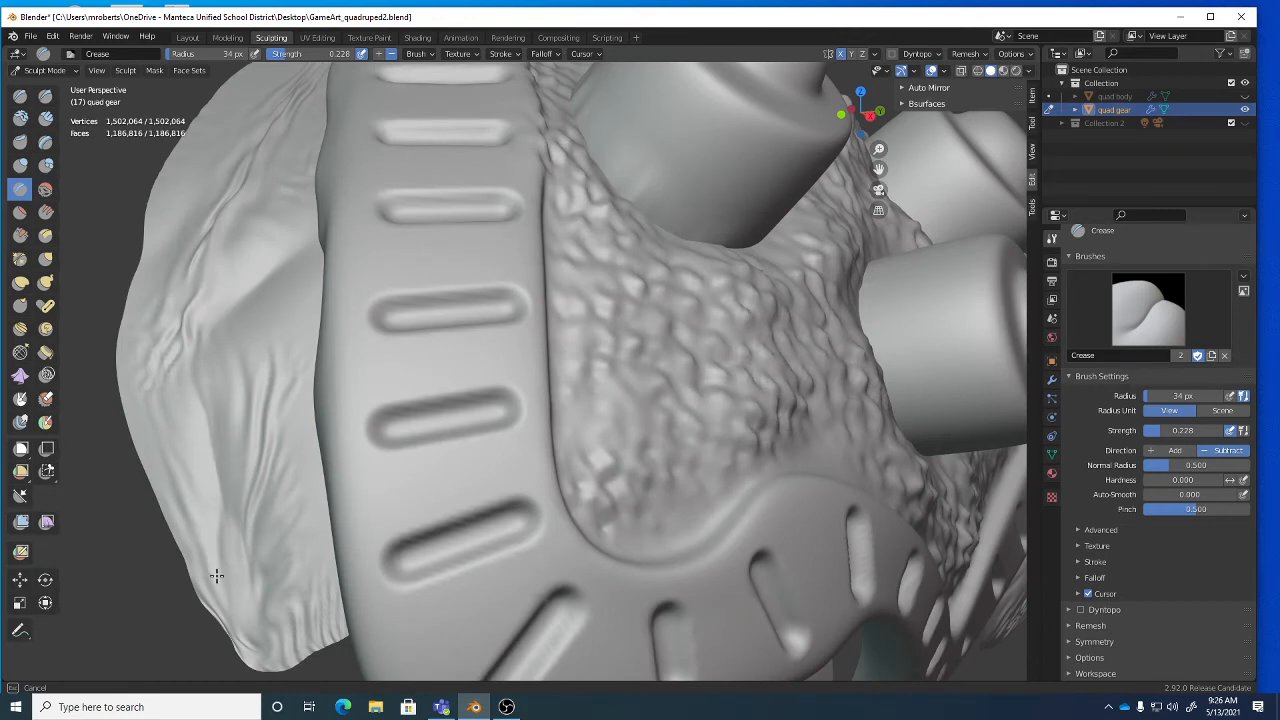
{"action": "middle_click_drag", "start_coordinate": [292, 472], "coordinate": [300, 545], "text": "ctrl"}
{"action": "middle_click_drag", "start_coordinate": [345, 460], "coordinate": [417, 506]}
{"action": "mouse_move", "coordinate": [456, 495]}
{"action": "left_mouse_down"}
{"action": "mouse_move", "coordinate": [460, 506]}
{"action": "mouse_move", "coordinate": [440, 487]}
{"action": "left_mouse_up"}
{"action": "middle_click_drag", "start_coordinate": [442, 471], "coordinate": [461, 496]}
{"action": "mouse_move", "coordinate": [446, 483]}
{"action": "left_mouse_down"}
{"action": "mouse_move", "coordinate": [440, 526]}
{"action": "mouse_move", "coordinate": [440, 429]}
{"action": "mouse_move", "coordinate": [440, 440]}
{"action": "left_mouse_up"}
{"action": "mouse_move", "coordinate": [440, 455]}
{"action": "left_mouse_down"}
{"action": "mouse_move", "coordinate": [433, 412]}
{"action": "mouse_move", "coordinate": [455, 512]}
{"action": "mouse_move", "coordinate": [466, 503]}
{"action": "mouse_move", "coordinate": [423, 523]}
{"action": "mouse_move", "coordinate": [445, 545]}
{"action": "mouse_move", "coordinate": [411, 585]}
{"action": "left_mouse_up"}
Crease the left flap's bottom and upper-left edges and wrinkle its lower middle.
{"action": "mouse_move", "coordinate": [411, 585]}
{"action": "middle_mouse_down"}
{"action": "mouse_move", "coordinate": [457, 497]}
{"action": "mouse_move", "coordinate": [434, 452]}
{"action": "middle_mouse_up"}
{"action": "left_click_drag", "start_coordinate": [434, 452], "coordinate": [408, 540]}
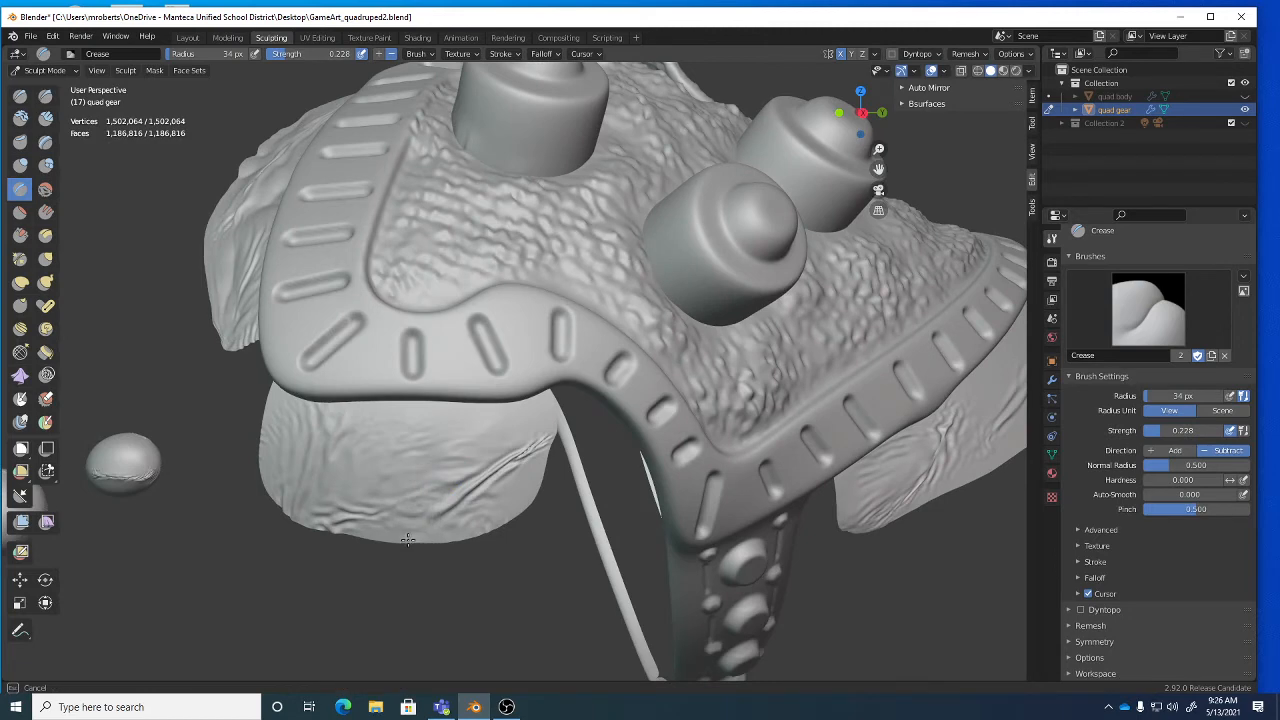
{"action": "left_click_drag", "start_coordinate": [431, 475], "coordinate": [413, 536]}
{"action": "mouse_move", "coordinate": [511, 487]}
{"action": "left_mouse_down"}
{"action": "mouse_move", "coordinate": [508, 474]}
{"action": "mouse_move", "coordinate": [517, 512]}
{"action": "mouse_move", "coordinate": [513, 500]}
{"action": "left_mouse_up"}
{"action": "middle_click_drag", "start_coordinate": [357, 440], "coordinate": [475, 476]}
{"action": "left_click_drag", "start_coordinate": [475, 476], "coordinate": [440, 516]}
{"action": "middle_click_drag", "start_coordinate": [420, 526], "coordinate": [415, 441]}
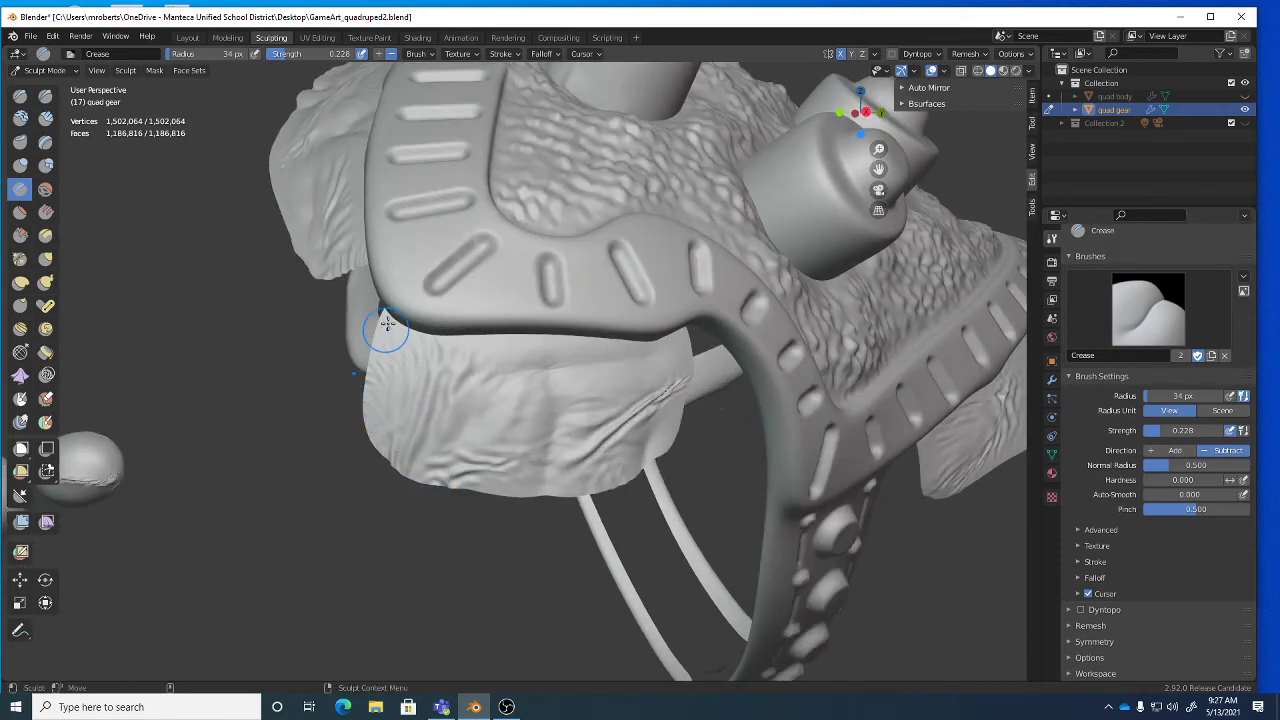
{"action": "mouse_move", "coordinate": [394, 328]}
{"action": "left_mouse_down"}
{"action": "mouse_move", "coordinate": [390, 359]}
{"action": "mouse_move", "coordinate": [440, 458]}
{"action": "mouse_move", "coordinate": [491, 478]}
{"action": "left_mouse_up"}
{"action": "mouse_move", "coordinate": [541, 441]}
{"action": "left_mouse_down"}
{"action": "mouse_move", "coordinate": [507, 480]}
{"action": "mouse_move", "coordinate": [522, 455]}
{"action": "mouse_move", "coordinate": [506, 453]}
{"action": "mouse_move", "coordinate": [530, 467]}
{"action": "left_mouse_up"}
{"action": "mouse_move", "coordinate": [537, 467]}
{"action": "left_mouse_down"}
{"action": "mouse_move", "coordinate": [586, 385]}
{"action": "mouse_move", "coordinate": [548, 418]}
{"action": "left_mouse_up"}
{"action": "mouse_move", "coordinate": [570, 436]}
{"action": "left_mouse_down"}
{"action": "mouse_move", "coordinate": [634, 394]}
{"action": "mouse_move", "coordinate": [642, 402]}
{"action": "left_mouse_up"}
Zoom in on the right flap and wrinkle it with short creases.
{"action": "right_click_drag", "start_coordinate": [642, 405], "coordinate": [550, 446], "text": "alt"}
{"action": "left_click_drag", "start_coordinate": [628, 445], "coordinate": [535, 452], "text": "alt"}
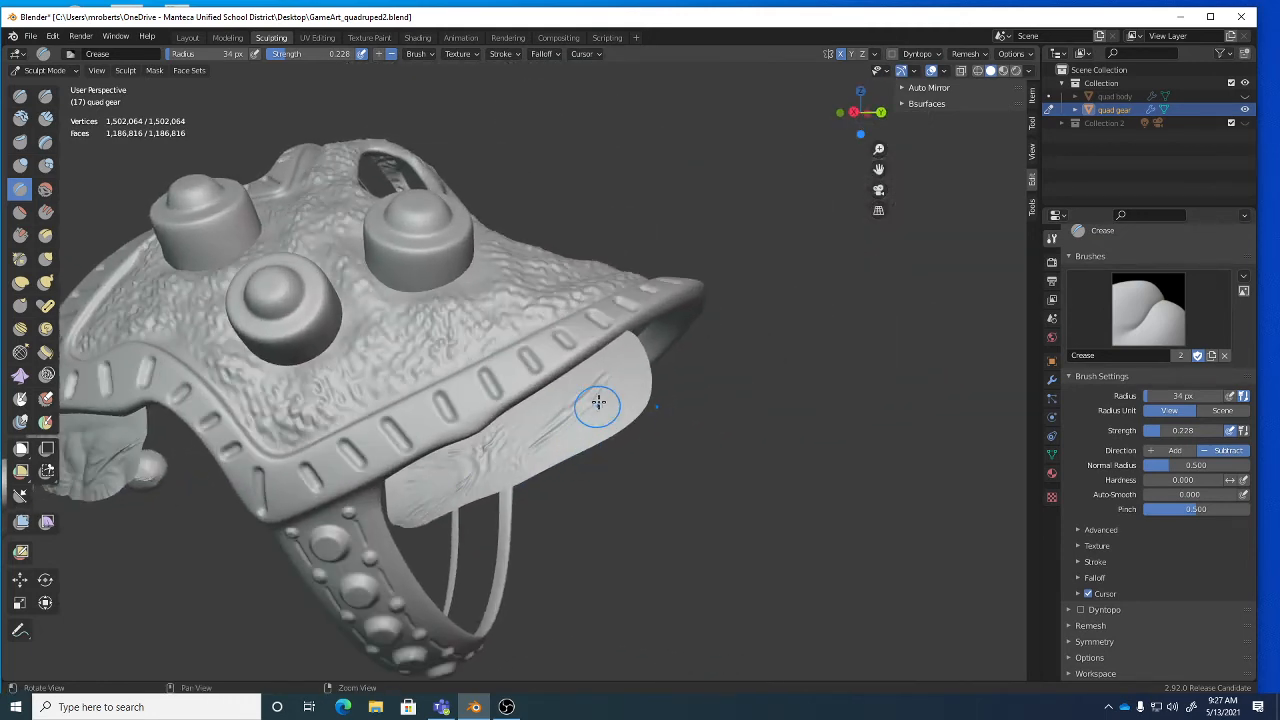
{"action": "left_click_drag", "start_coordinate": [616, 360], "coordinate": [622, 347]}
{"action": "scroll", "coordinate": [627, 403], "scroll_direction": "up", "scroll_amount": 2}
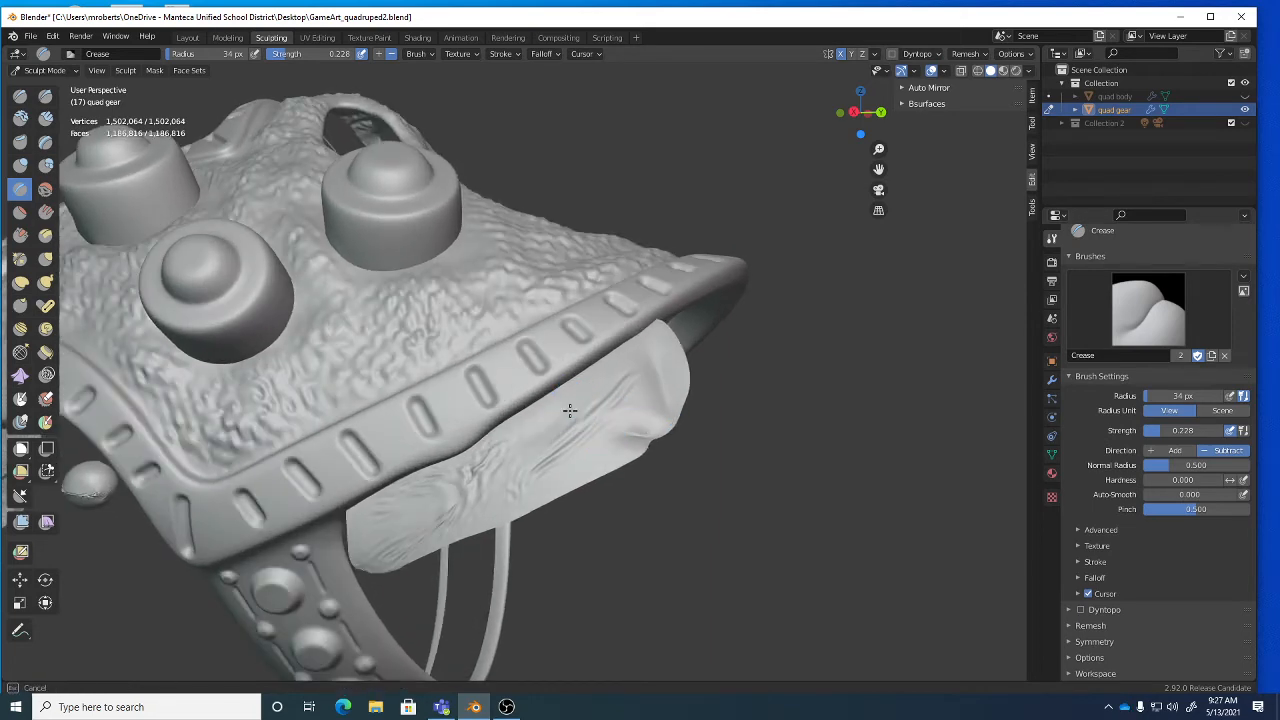
{"action": "scroll", "coordinate": [576, 432], "scroll_direction": "up", "scroll_amount": 2}
{"action": "scroll", "coordinate": [576, 433], "scroll_direction": "up", "scroll_amount": 1}
{"action": "left_click_drag", "start_coordinate": [500, 472], "coordinate": [615, 393]}
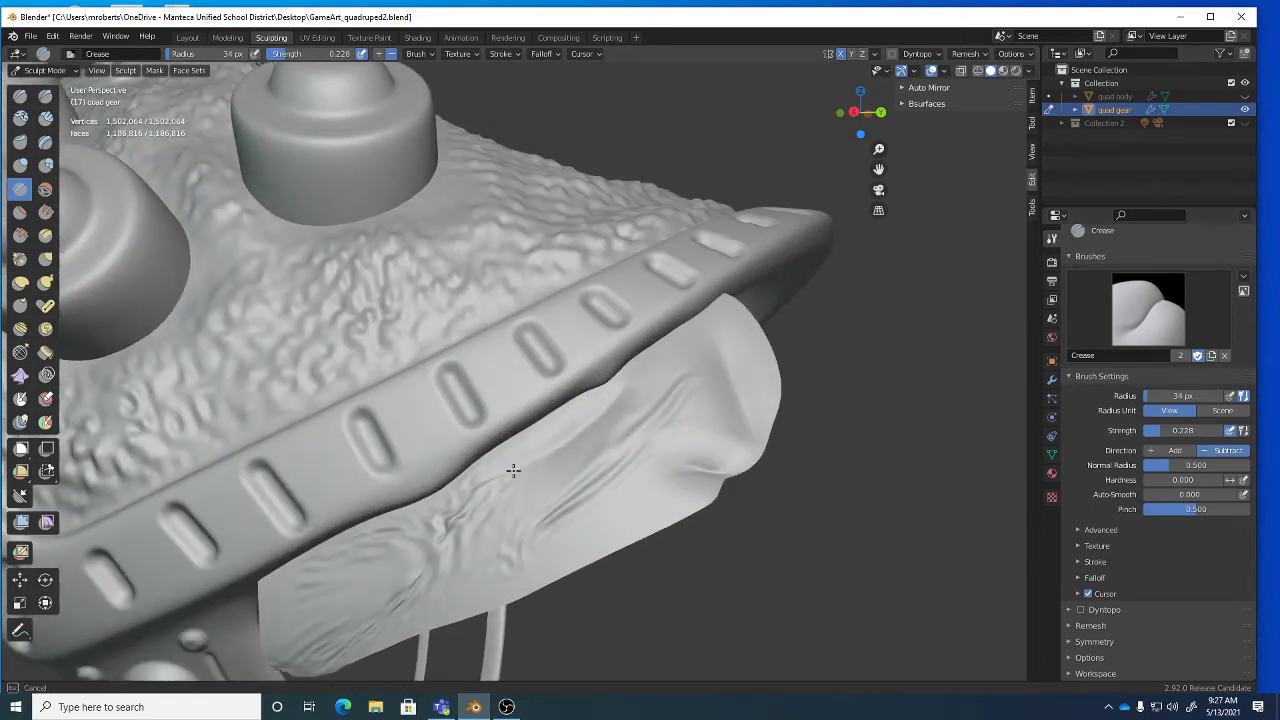
{"action": "left_click_drag", "start_coordinate": [590, 554], "coordinate": [585, 561]}
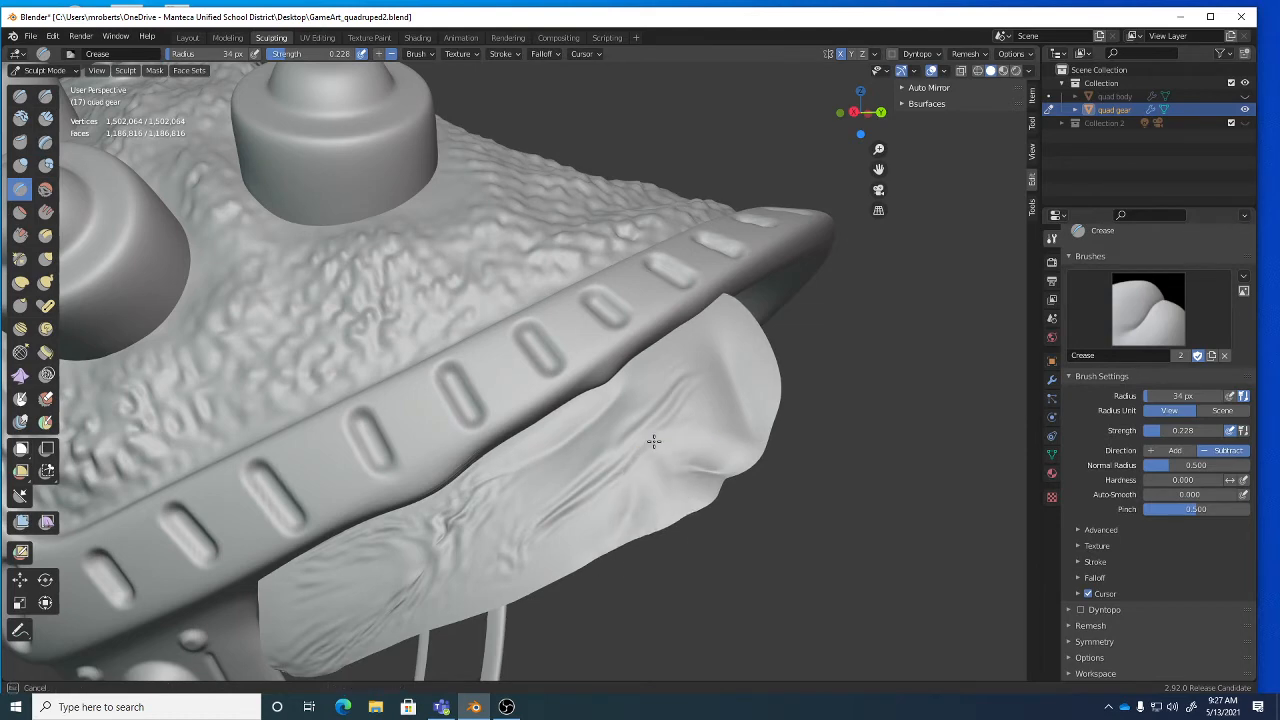
Extend creases across the right flap from its left end to its lower edge.
{"action": "scroll", "coordinate": [652, 520], "scroll_direction": "down", "scroll_amount": 2}
{"action": "middle_click_drag", "start_coordinate": [651, 538], "coordinate": [645, 521]}
{"action": "mouse_move", "coordinate": [429, 503]}
{"action": "left_mouse_down"}
{"action": "mouse_move", "coordinate": [413, 520]}
{"action": "mouse_move", "coordinate": [546, 474]}
{"action": "mouse_move", "coordinate": [539, 523]}
{"action": "mouse_move", "coordinate": [549, 507]}
{"action": "left_mouse_up"}
{"action": "left_click_drag", "start_coordinate": [580, 462], "coordinate": [590, 486]}
{"action": "middle_click_drag", "start_coordinate": [574, 489], "coordinate": [594, 484]}
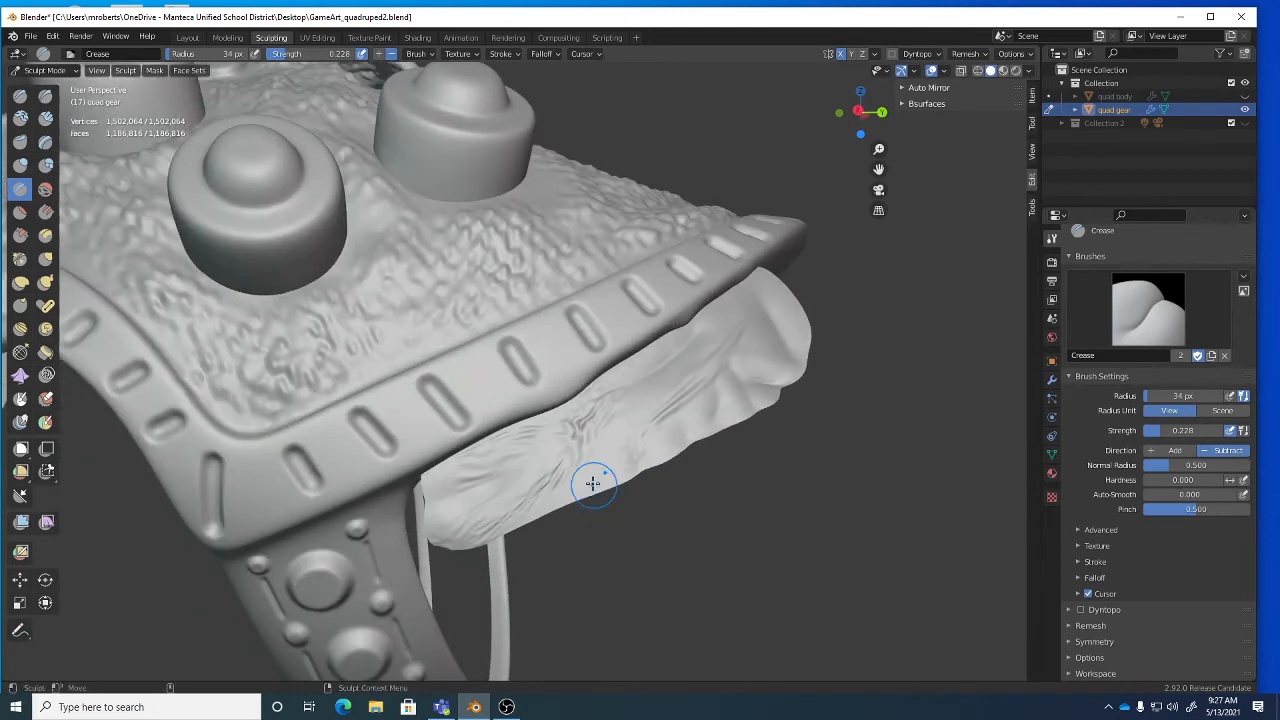
{"action": "left_click_drag", "start_coordinate": [594, 486], "coordinate": [576, 513]}
{"action": "left_click_drag", "start_coordinate": [609, 429], "coordinate": [610, 430]}
{"action": "scroll", "coordinate": [610, 430], "scroll_direction": "down", "scroll_amount": 4}
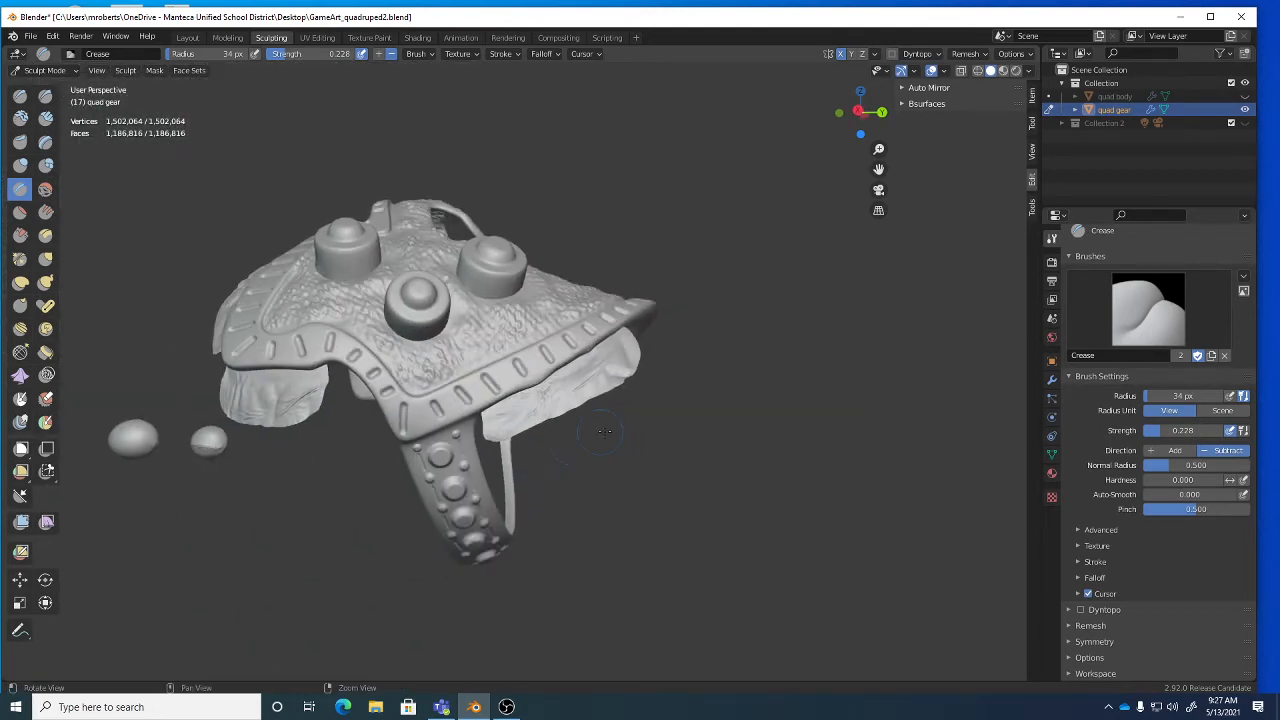
{"action": "mouse_move", "coordinate": [610, 430]}
{"action": "middle_mouse_down"}
{"action": "mouse_move", "coordinate": [641, 461]}
{"action": "mouse_move", "coordinate": [711, 478]}
{"action": "mouse_move", "coordinate": [596, 434]}
{"action": "mouse_move", "coordinate": [615, 410]}
{"action": "middle_mouse_up"}
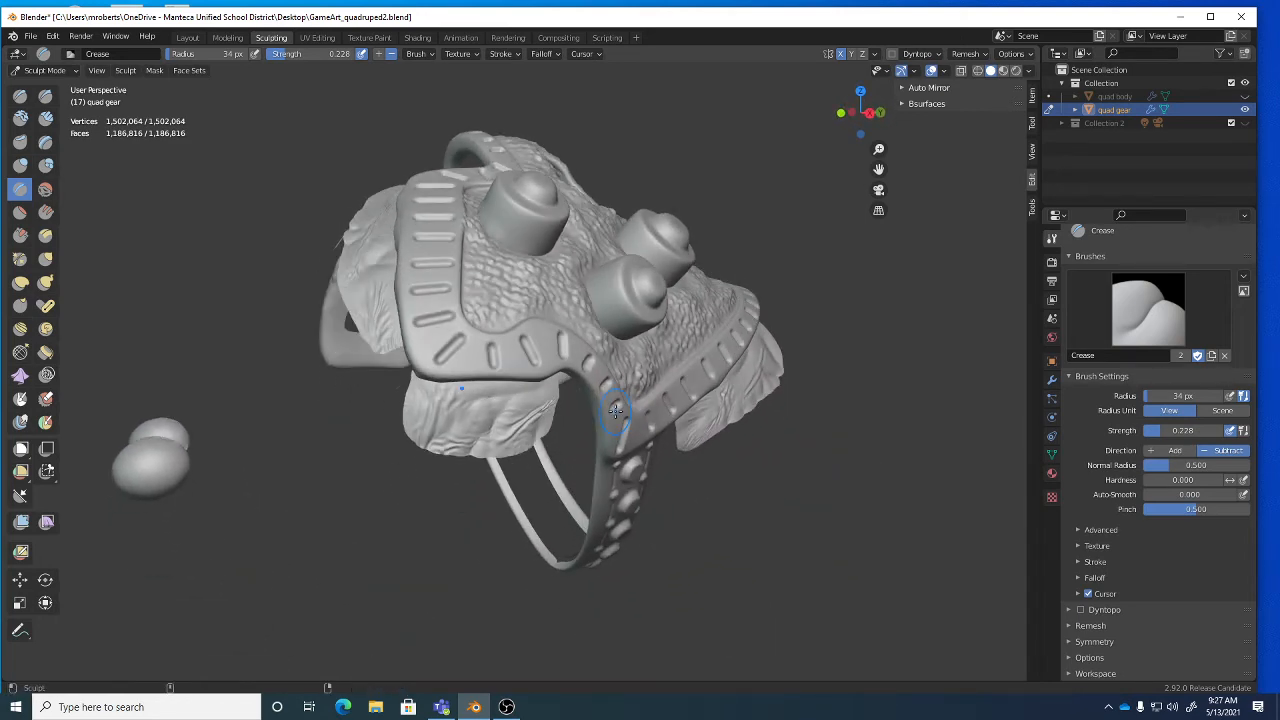
Save GameArt_quadruped2.blend and orbit around the gear to inspect both creased flaps.
{"action": "key", "text": "ctrl+s"}
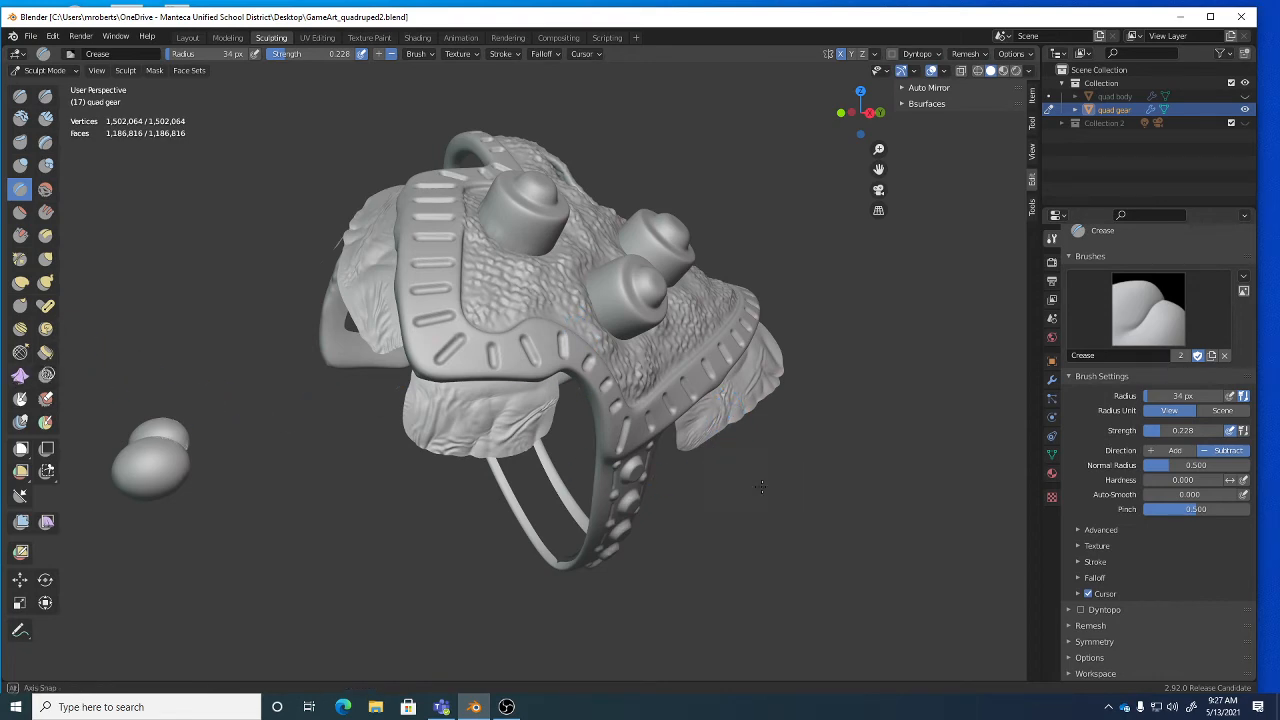
{"action": "middle_click_drag", "start_coordinate": [746, 482], "coordinate": [707, 488]}
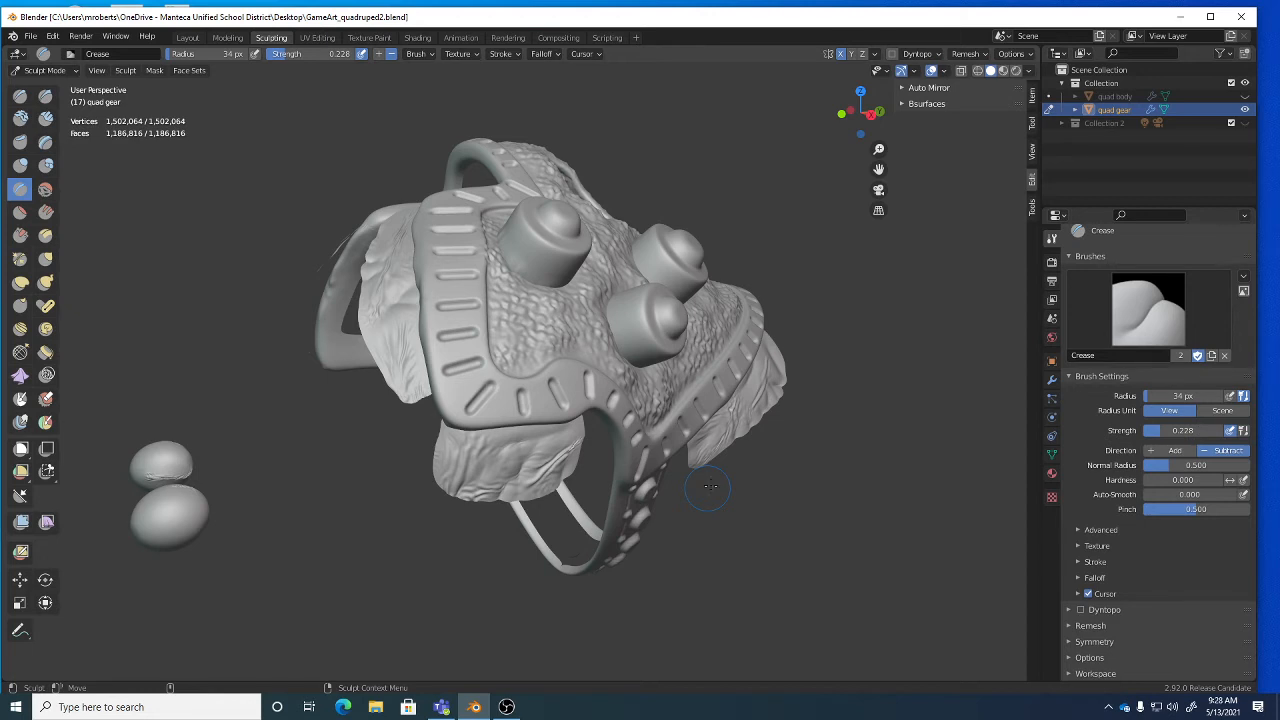
{"action": "middle_click_drag", "start_coordinate": [512, 482], "coordinate": [441, 404]}
{"action": "middle_click_drag", "start_coordinate": [700, 414], "coordinate": [507, 425]}
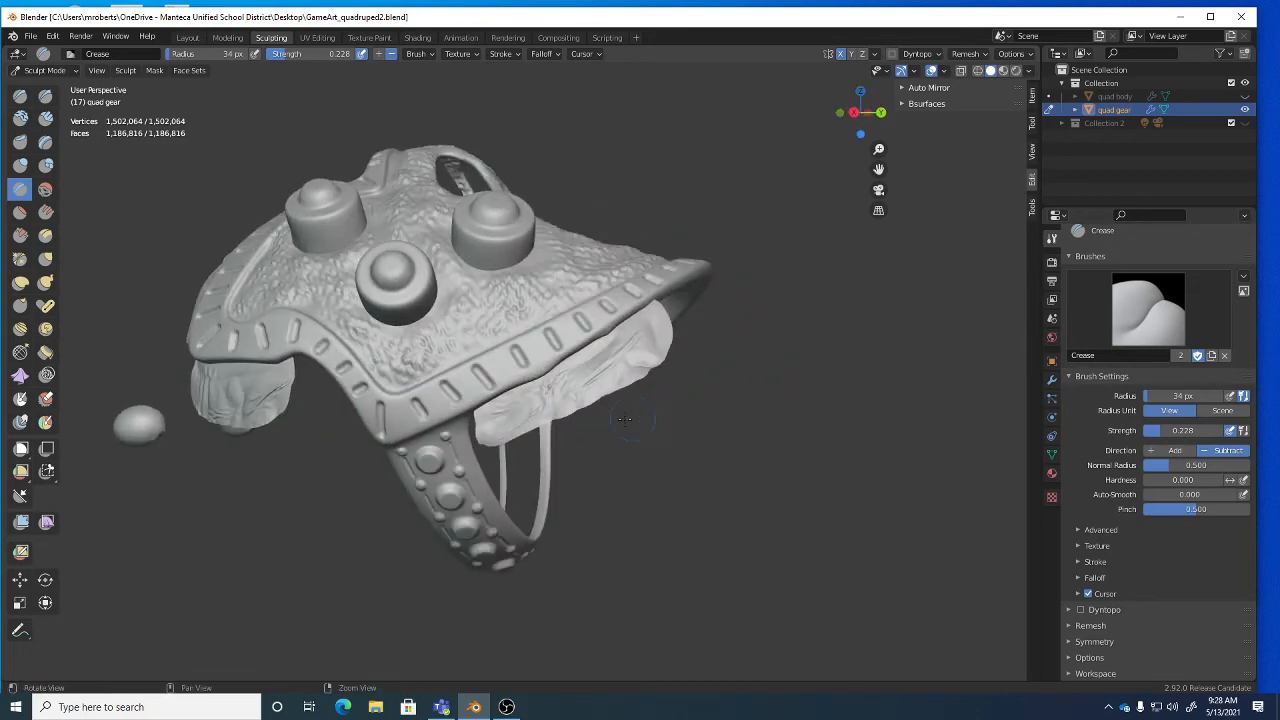
{"action": "middle_click_drag", "start_coordinate": [586, 362], "coordinate": [358, 330]}
{"action": "mouse_move", "coordinate": [370, 450]}
{"action": "middle_mouse_down"}
{"action": "mouse_move", "coordinate": [503, 406]}
{"action": "mouse_move", "coordinate": [486, 394]}
{"action": "mouse_move", "coordinate": [523, 410]}
{"action": "middle_mouse_up"}
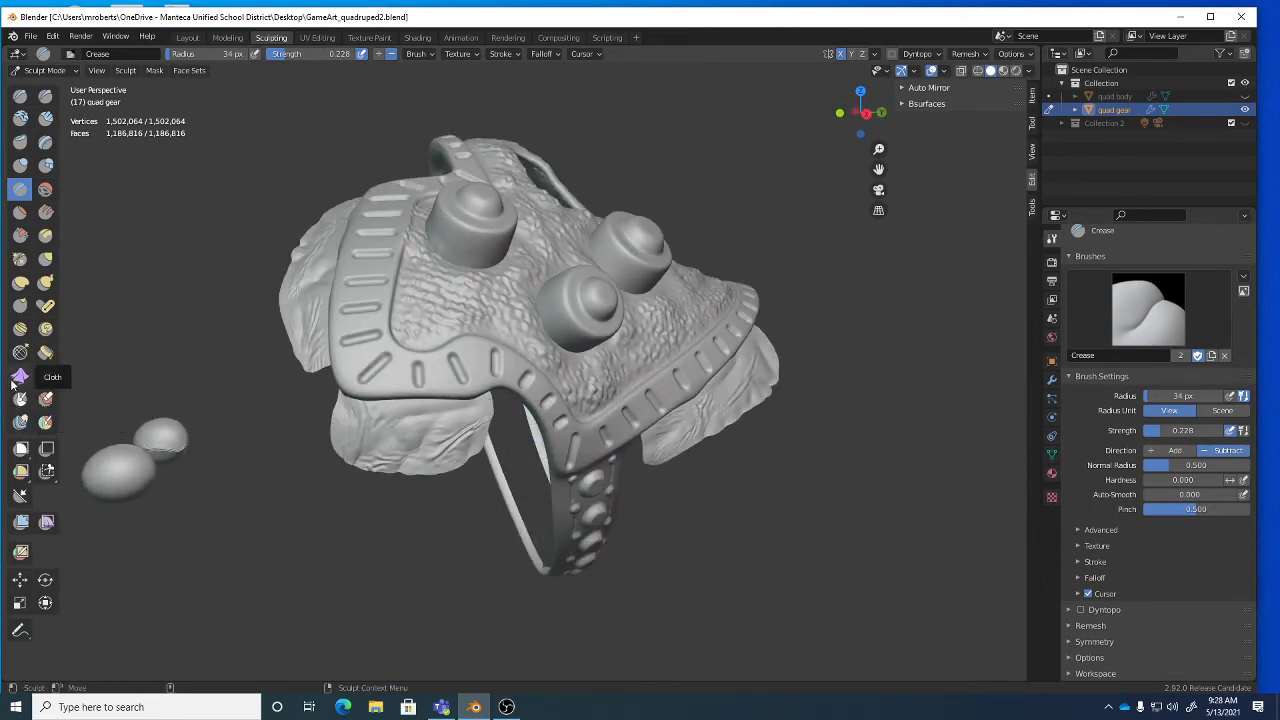
Look through the Cloth Filter types, then switch to the Mesh Filter tool.
{"action": "left_click", "coordinate": [46, 523]}
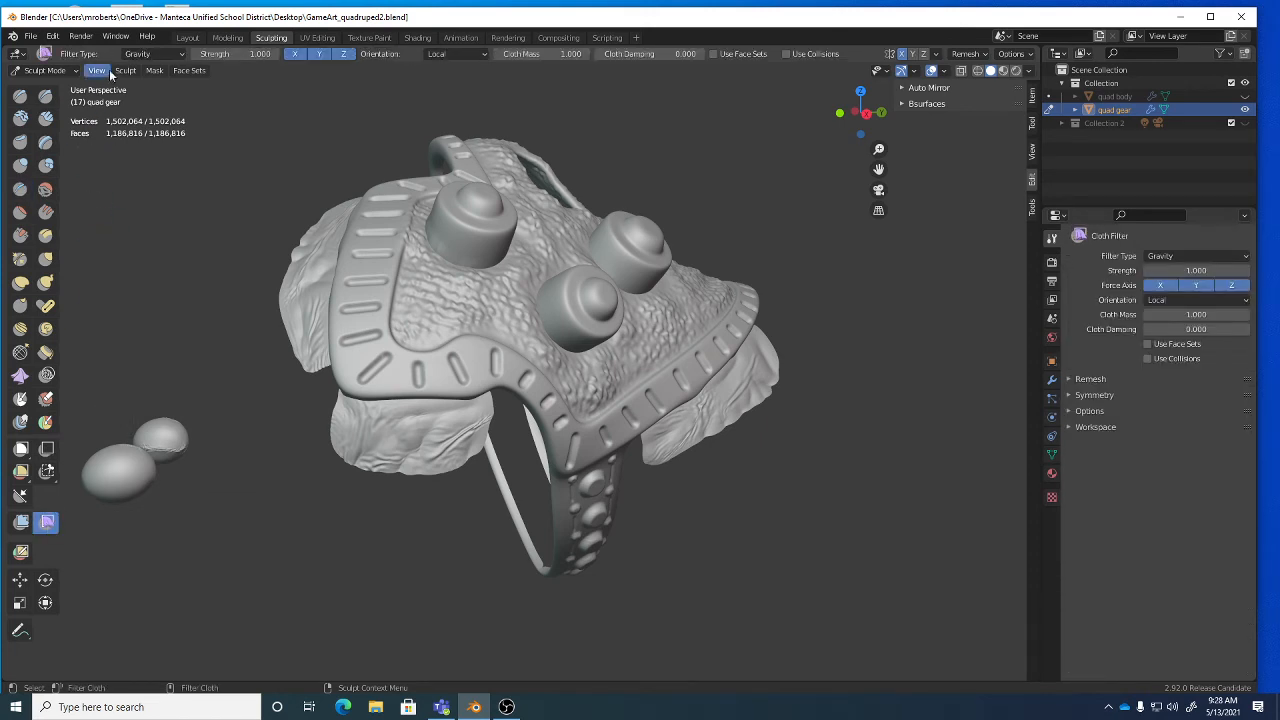
{"action": "left_click", "coordinate": [142, 55]}
{"action": "left_click", "coordinate": [21, 523]}
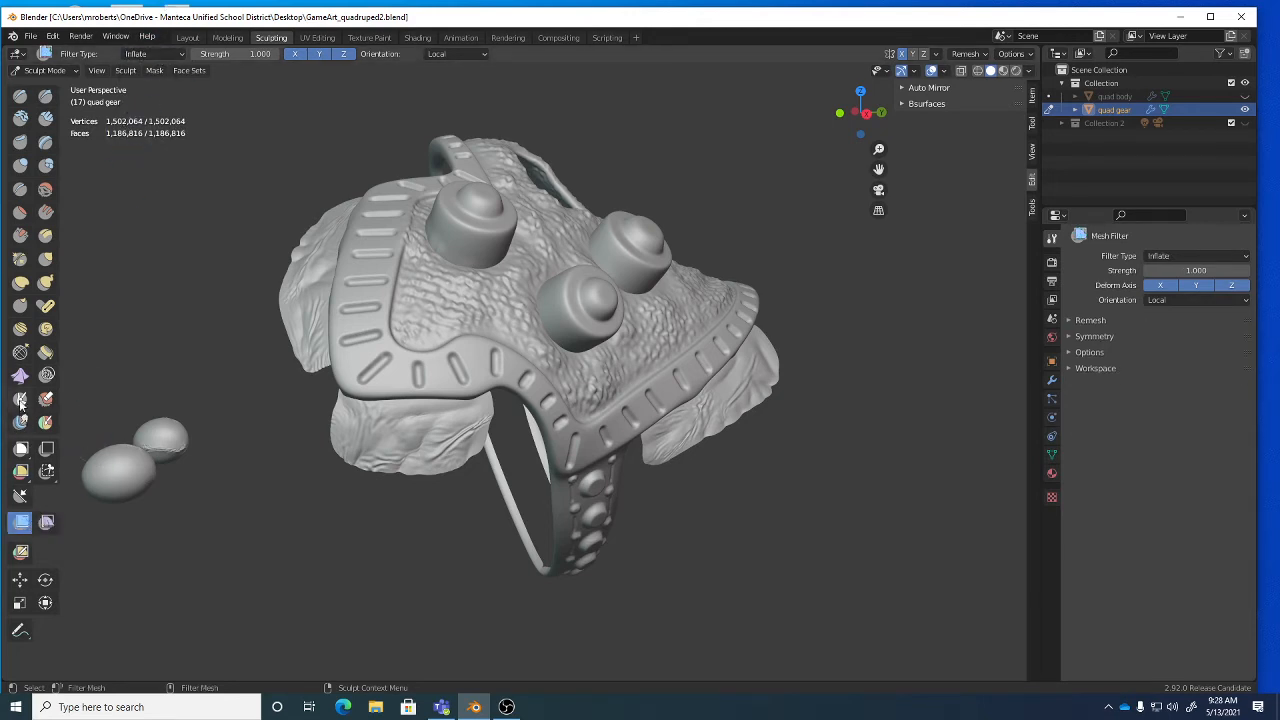
Select the Draw brush and save the file again.
{"action": "left_click", "coordinate": [20, 95]}
{"action": "middle_click_drag", "start_coordinate": [515, 418], "coordinate": [567, 420]}
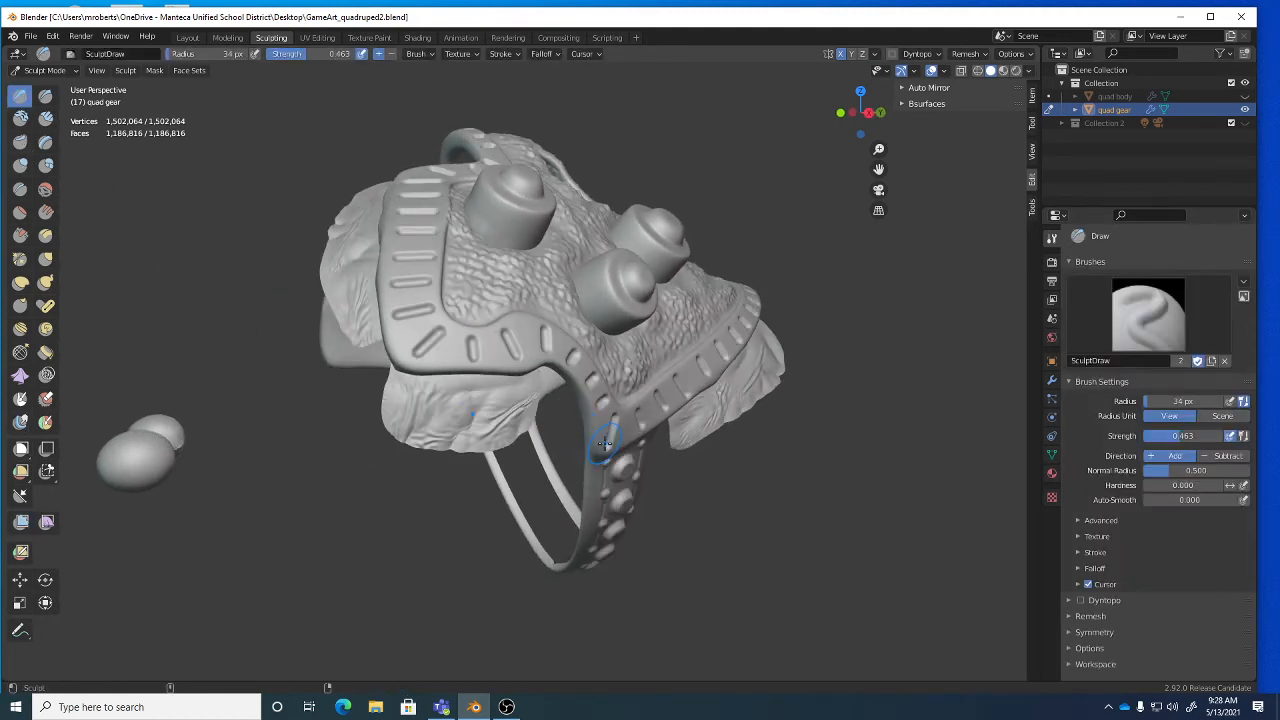
{"action": "key", "text": "ctrl+s"}
{"action": "key", "text": "ctrl+s"}
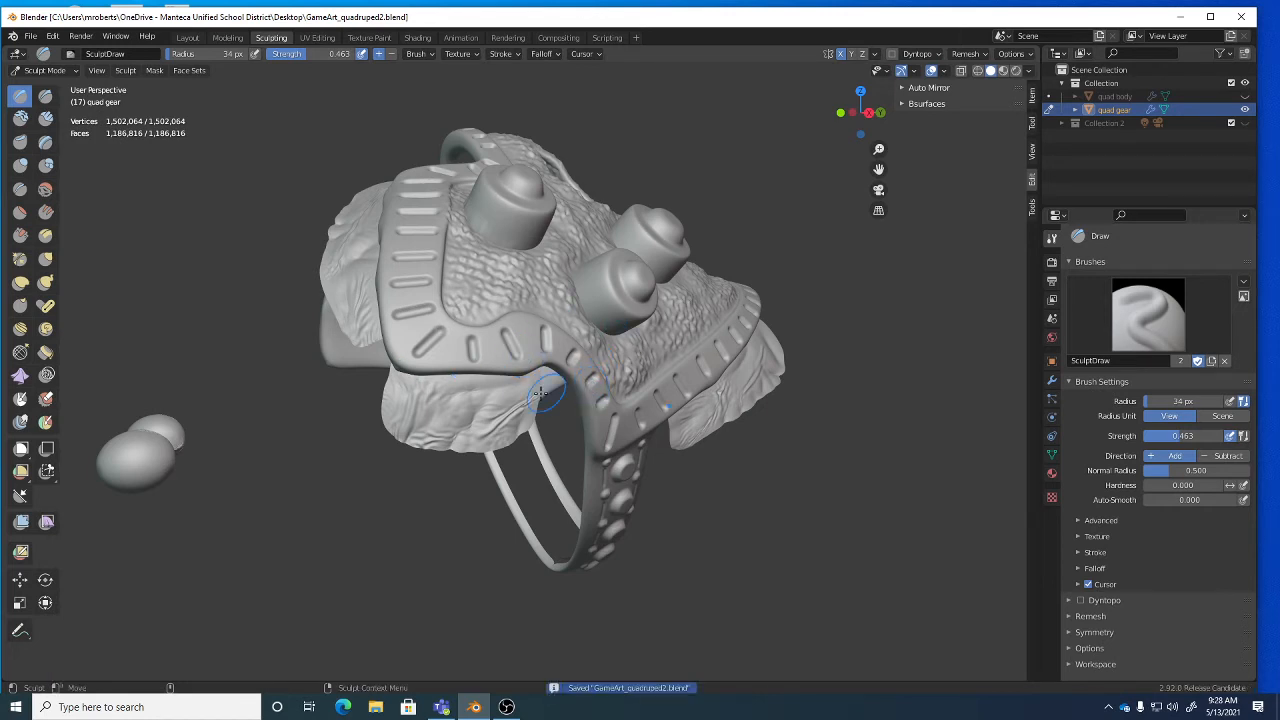
Show the quad body, hide the quad gear, and select and frame the rhino.
{"action": "left_click", "coordinate": [1245, 96]}
{"action": "left_click", "coordinate": [1245, 109]}
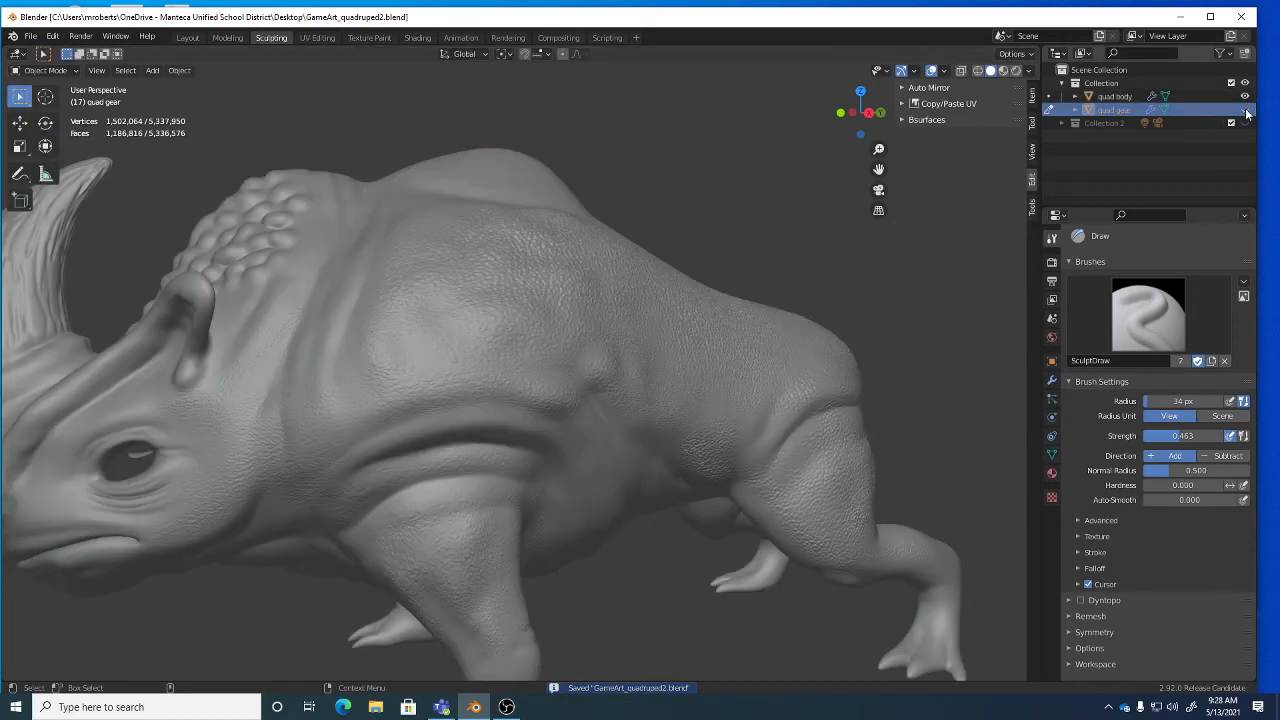
{"action": "left_click", "coordinate": [1115, 96]}
{"action": "middle_click_drag", "start_coordinate": [619, 334], "coordinate": [594, 343]}
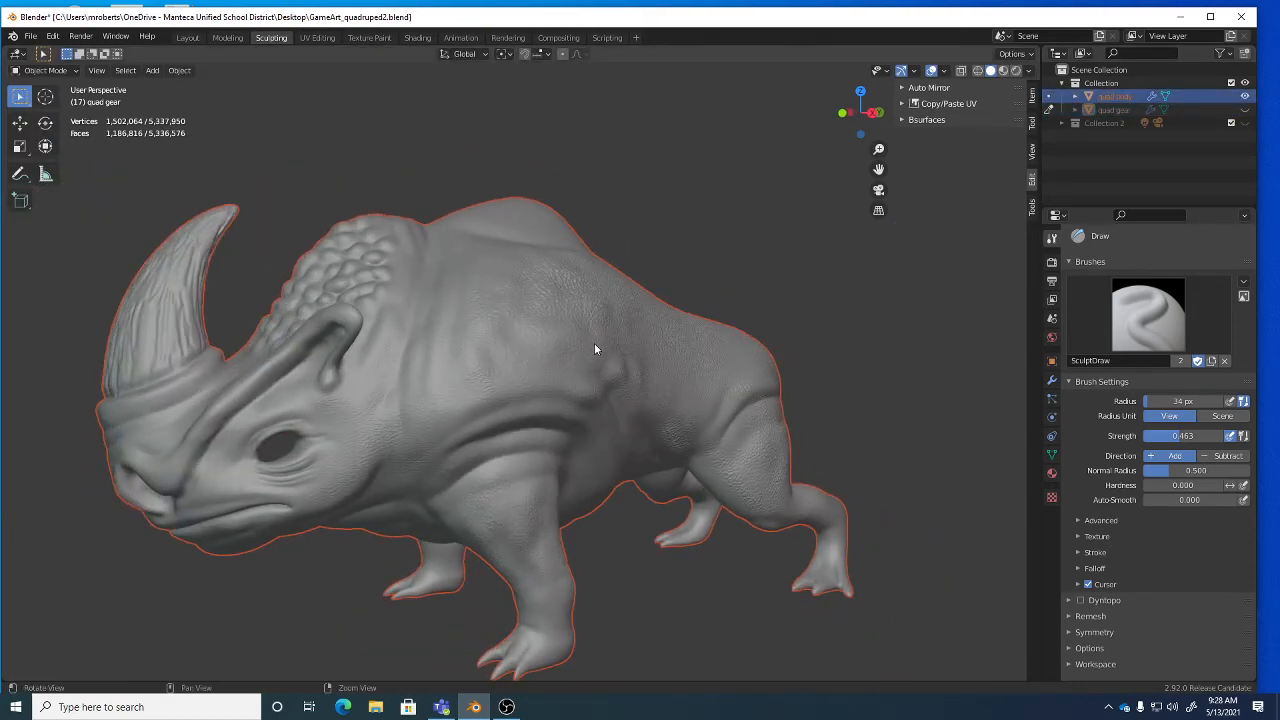
{"action": "left_click", "coordinate": [594, 343]}
{"action": "right_click_drag", "start_coordinate": [620, 342], "coordinate": [637, 364], "text": "alt"}
{"action": "middle_click_drag", "start_coordinate": [637, 360], "coordinate": [638, 314], "text": "alt"}
{"action": "left_click_drag", "start_coordinate": [638, 314], "coordinate": [648, 316], "text": "alt"}
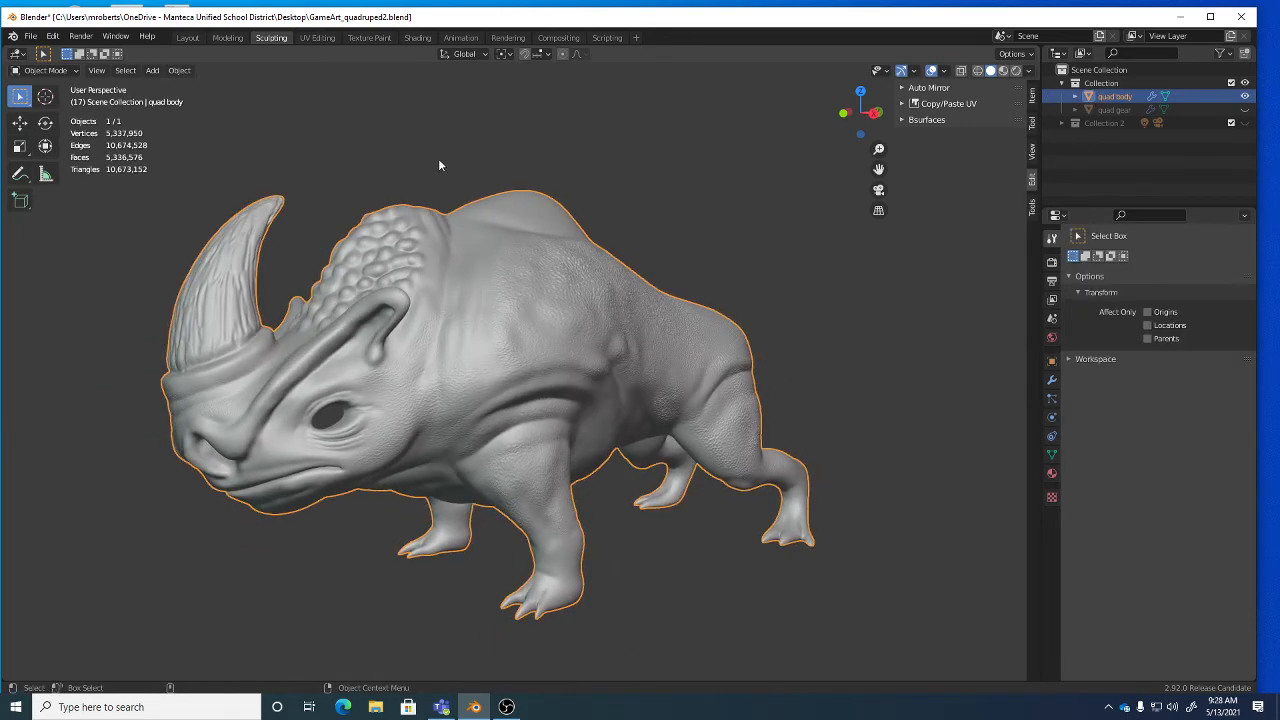
Switch to the UV Editing workspace in Object Mode and widen the UV editor.
{"action": "left_click", "coordinate": [317, 38]}
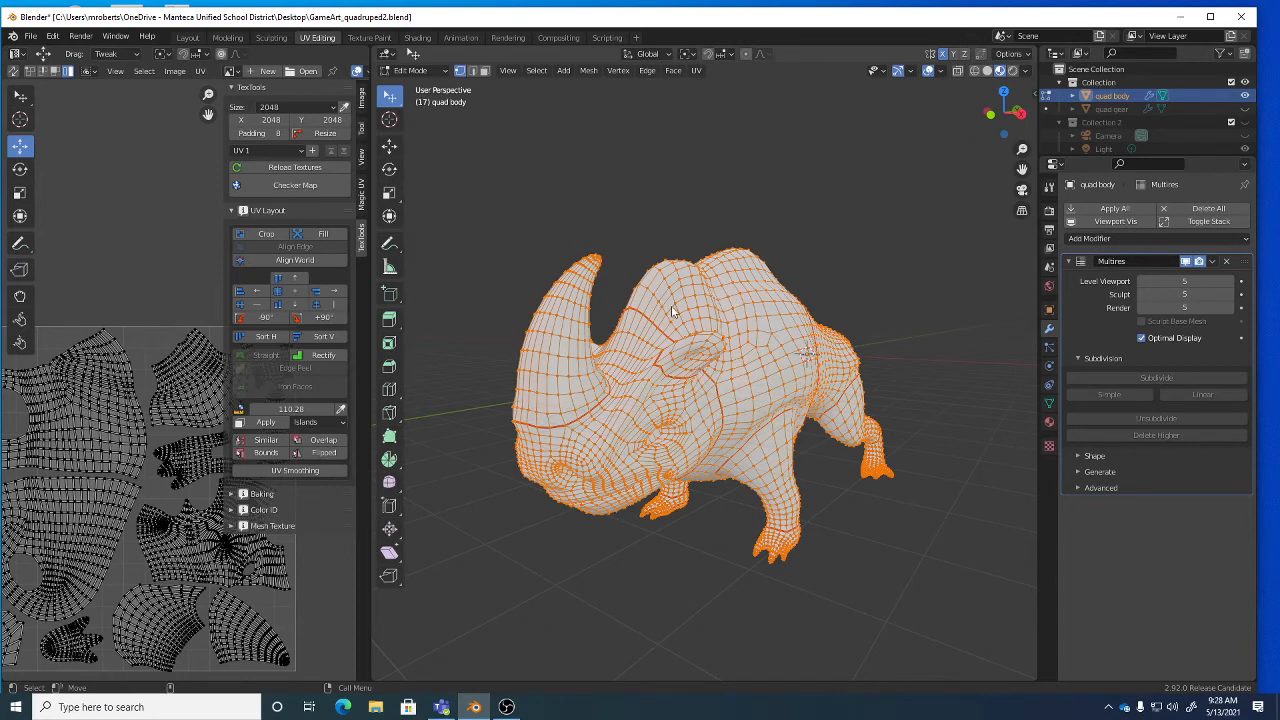
{"action": "key", "text": "Tab"}
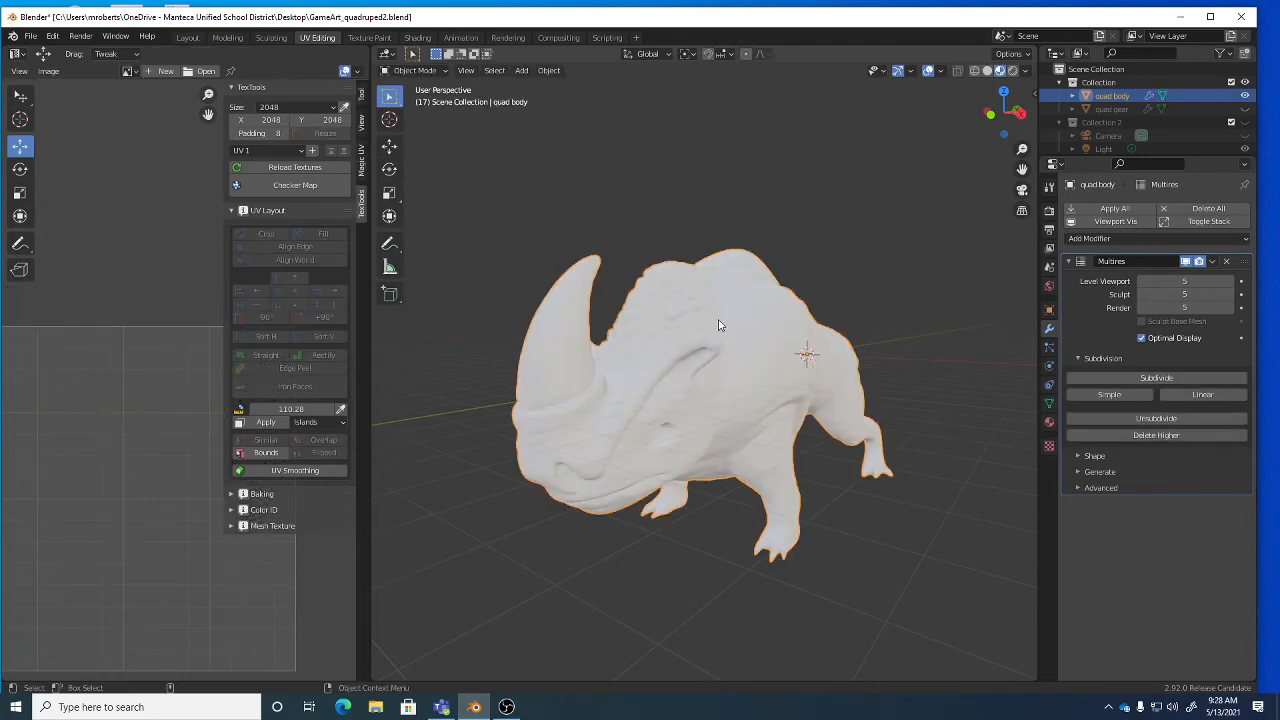
{"action": "middle_click_drag", "start_coordinate": [694, 332], "coordinate": [690, 329]}
{"action": "scroll", "coordinate": [708, 341], "scroll_direction": "up", "scroll_amount": 1}
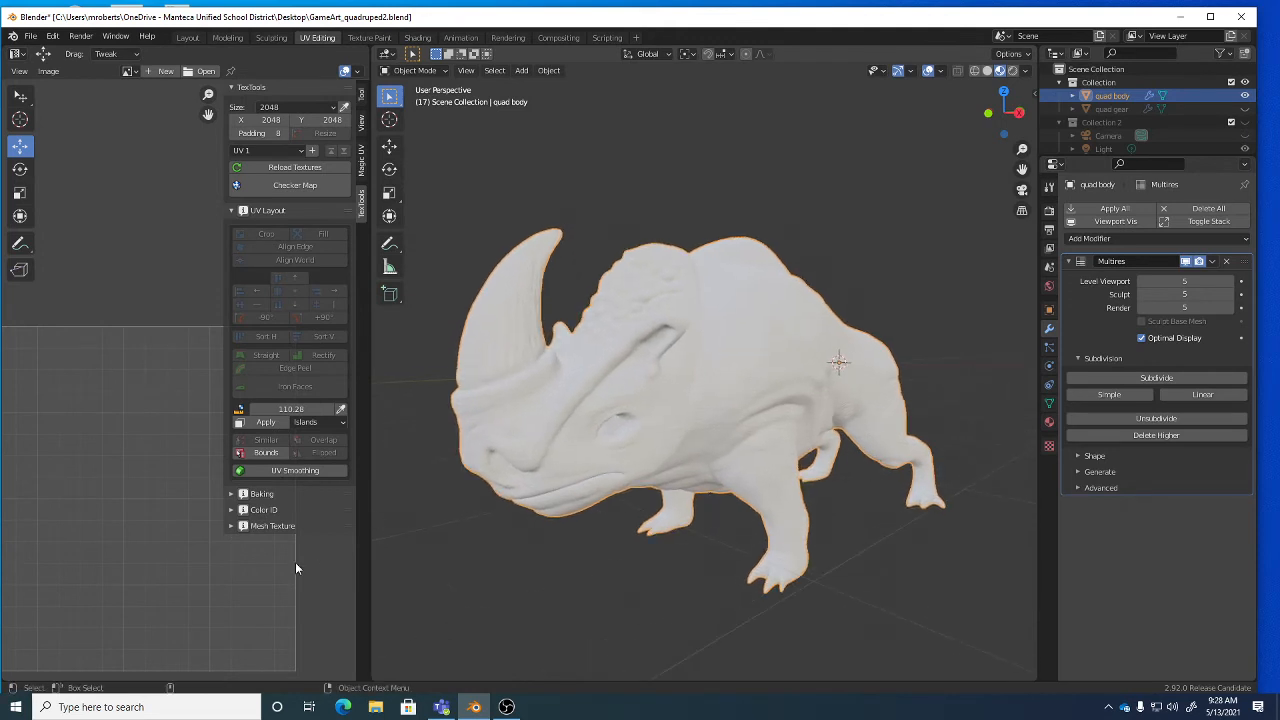
{"action": "left_click_drag", "start_coordinate": [370, 574], "coordinate": [471, 574]}
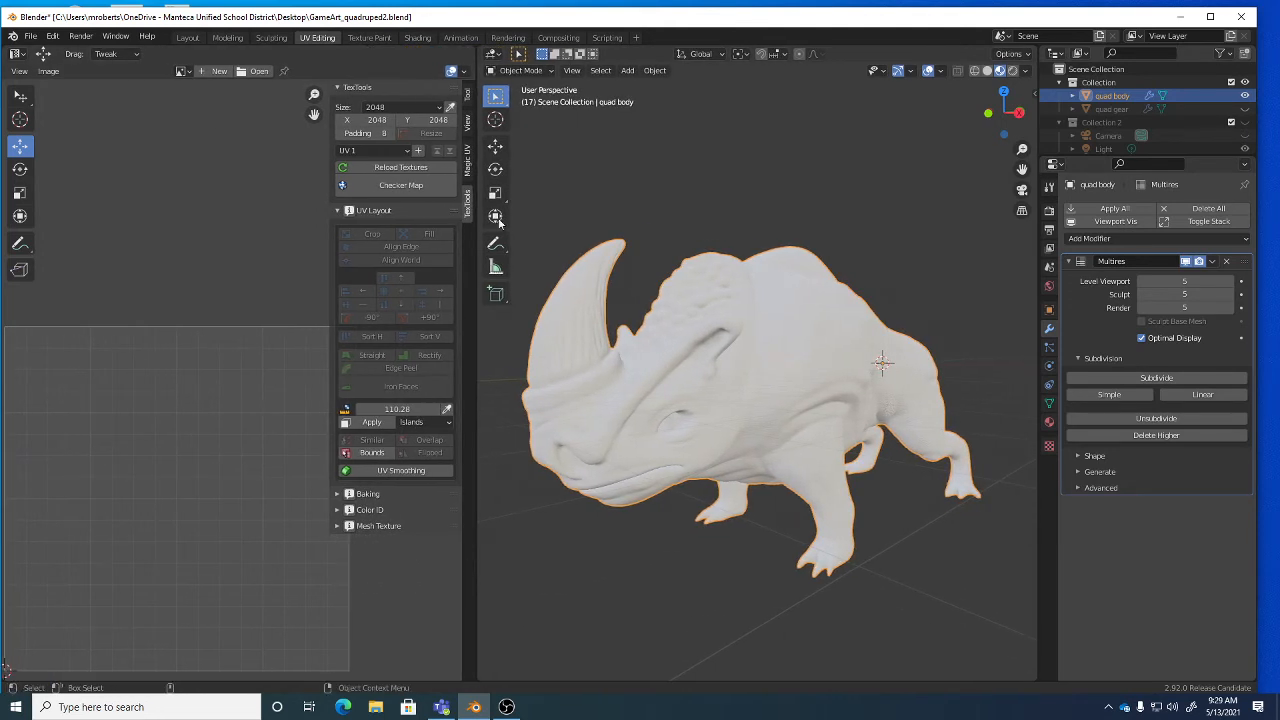
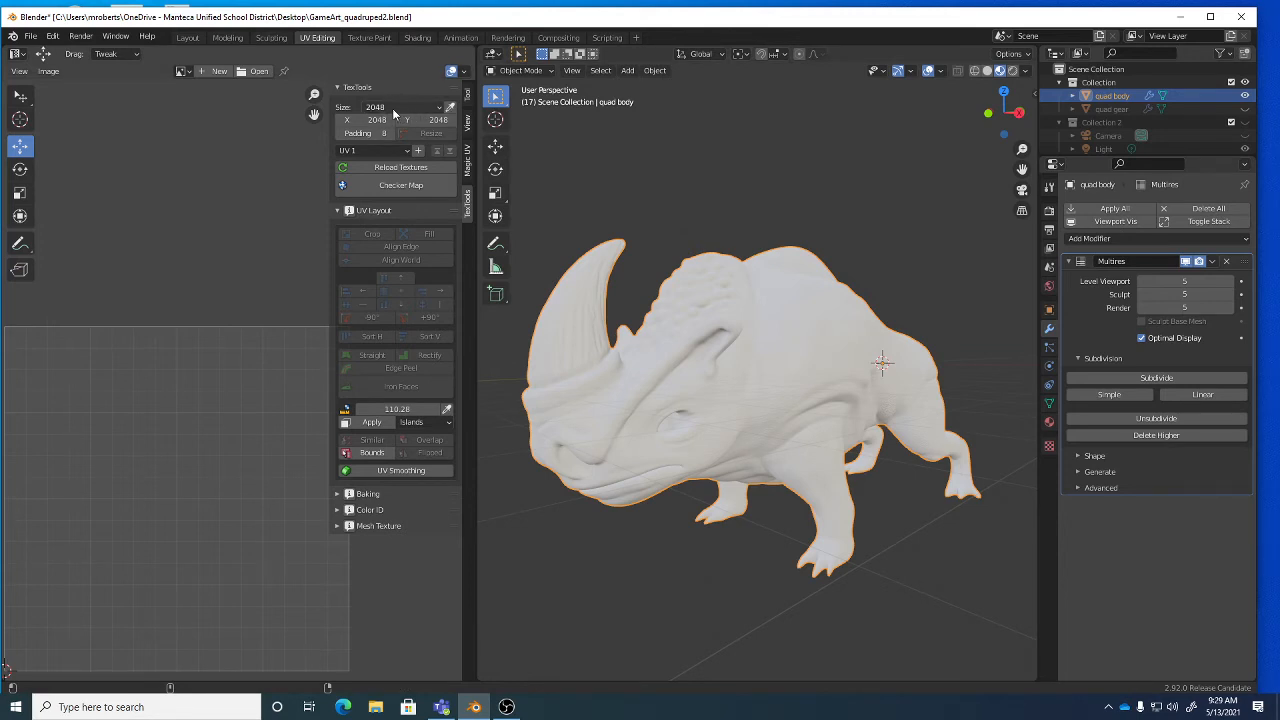
Expand the TexTools Baking panel and open the bake-mode grid, keeping Tangent Normal selected.
{"action": "left_click", "coordinate": [370, 496]}
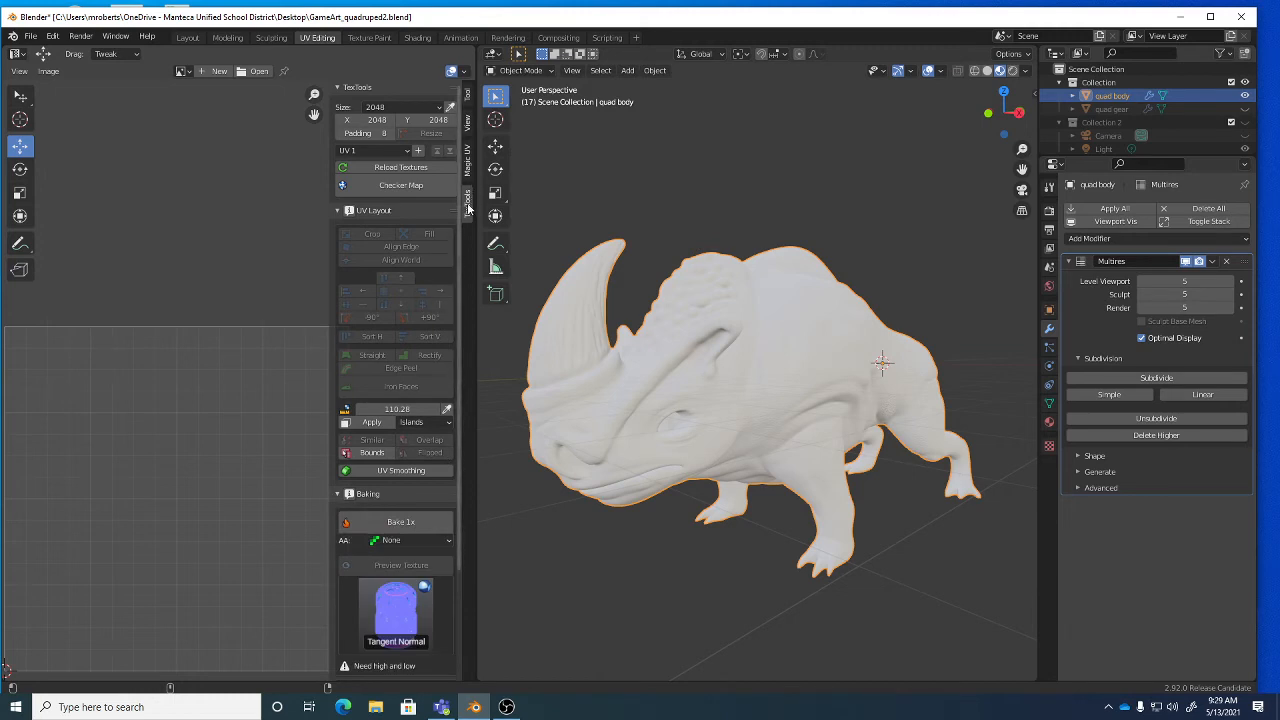
{"action": "scroll", "coordinate": [374, 347], "scroll_direction": "down", "scroll_amount": 3}
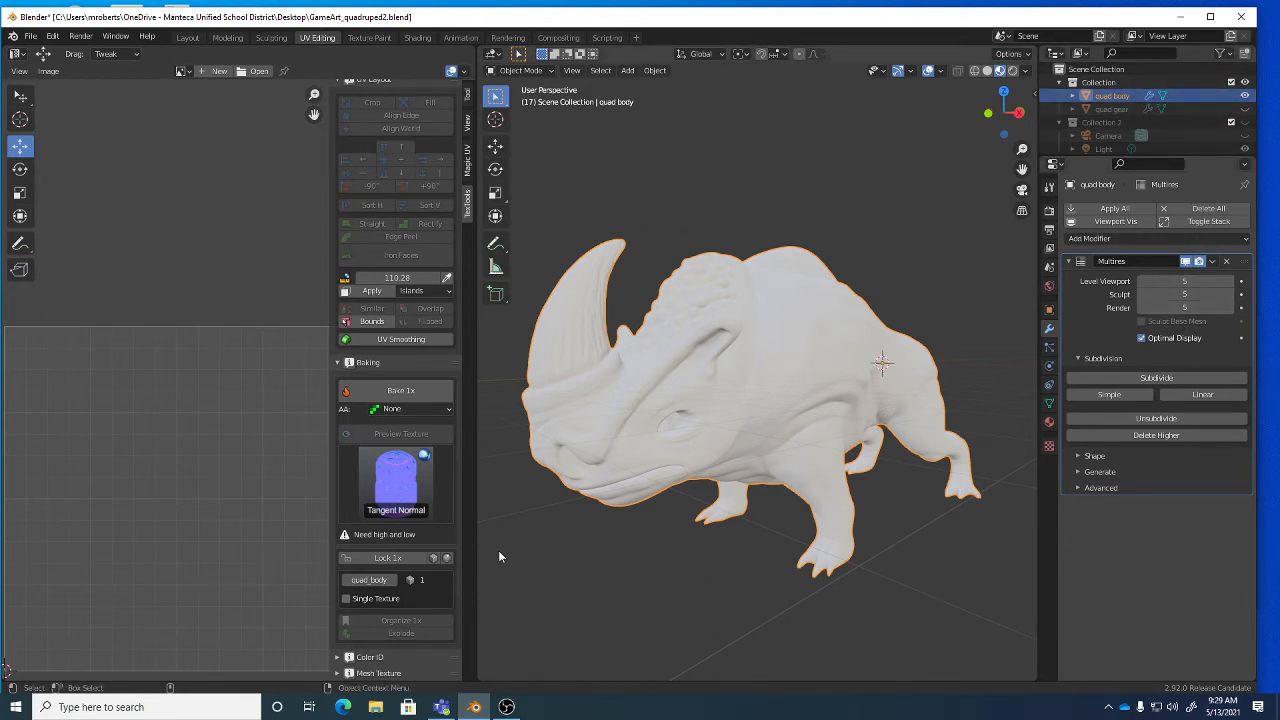
{"action": "left_click", "coordinate": [377, 360]}
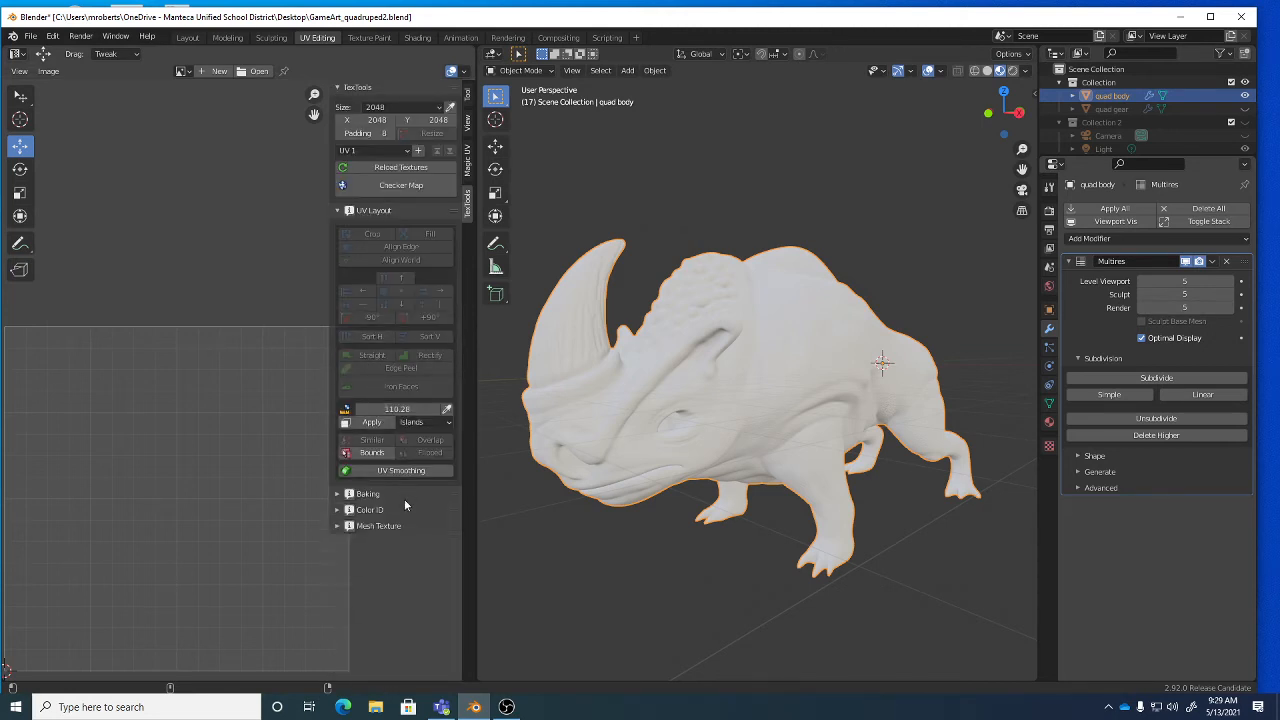
{"action": "left_click", "coordinate": [382, 496]}
{"action": "scroll", "coordinate": [430, 550], "scroll_direction": "down", "scroll_amount": 5}
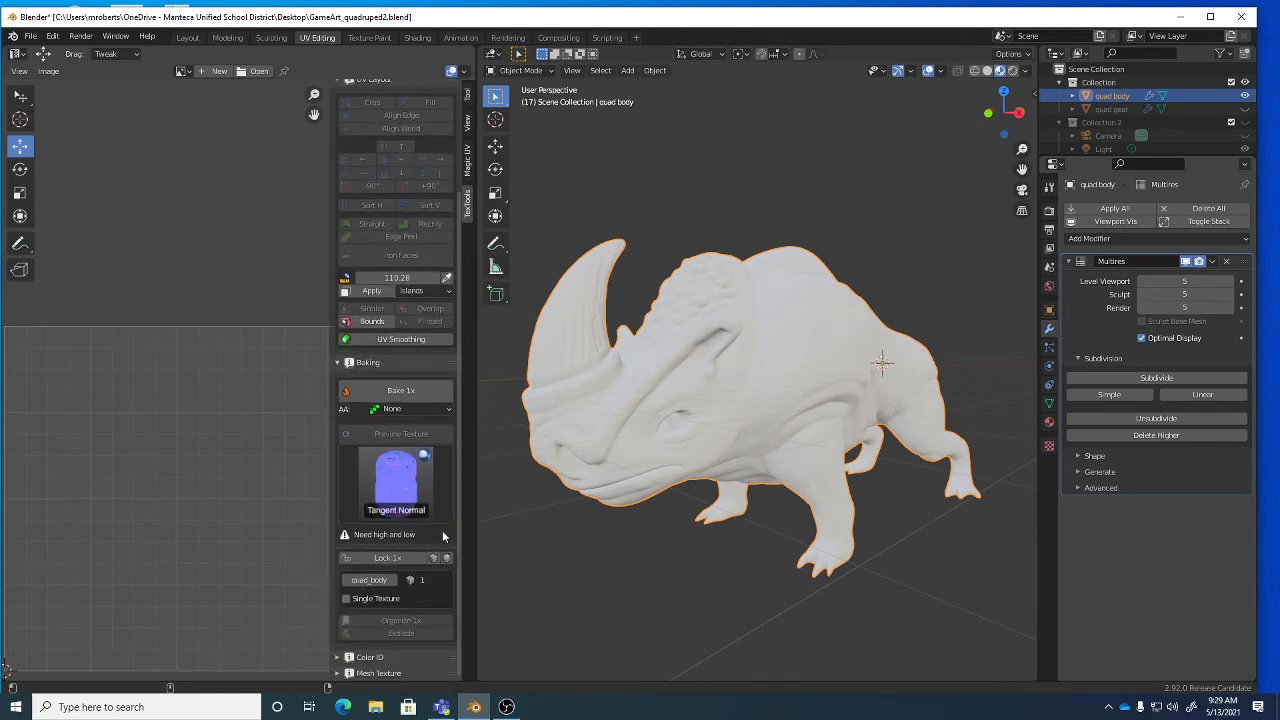
{"action": "left_click", "coordinate": [400, 494]}
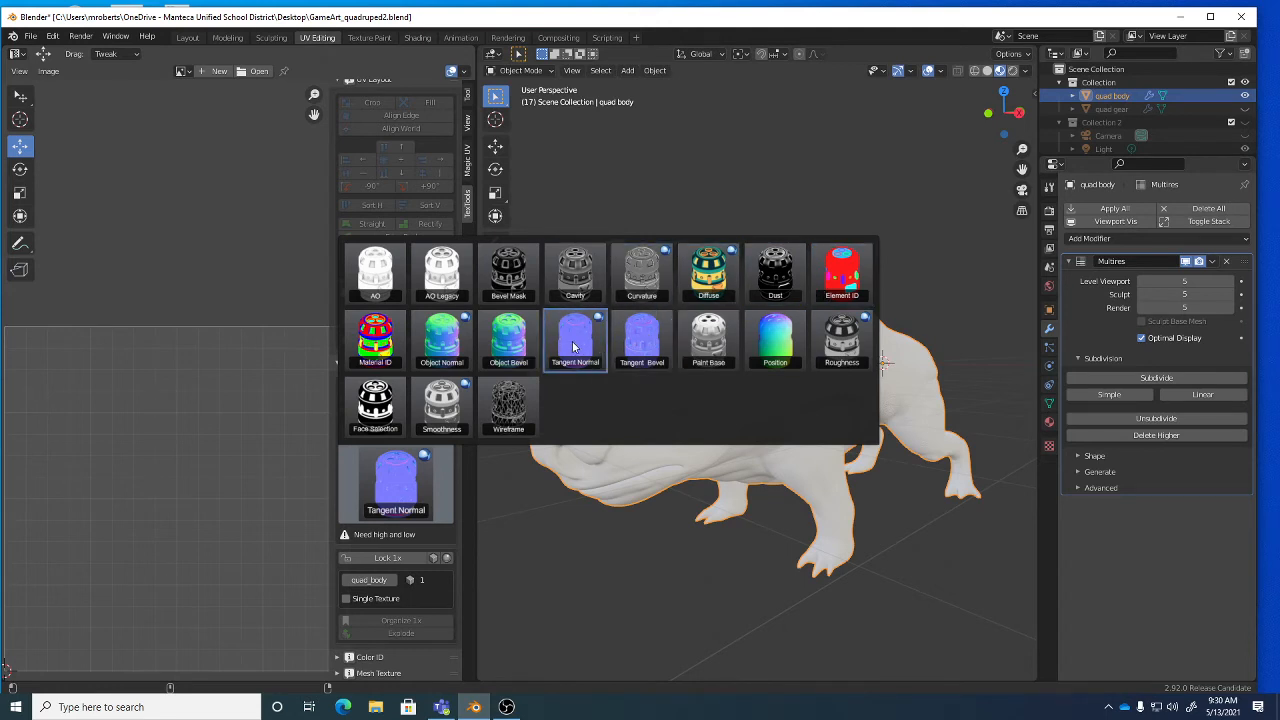
Close the bake-mode grid and bake the rhino body's tangent normal map with Bake 1x.
{"action": "left_click", "coordinate": [240, 261]}
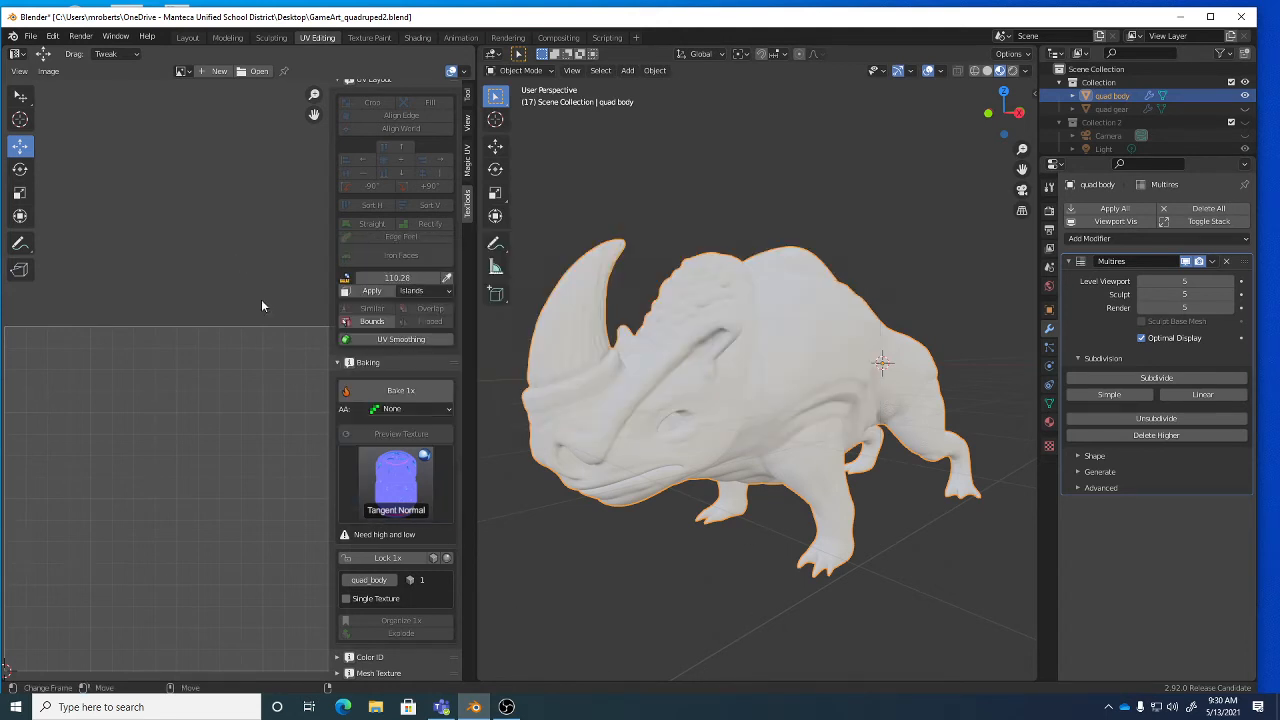
{"action": "left_click", "coordinate": [412, 397]}
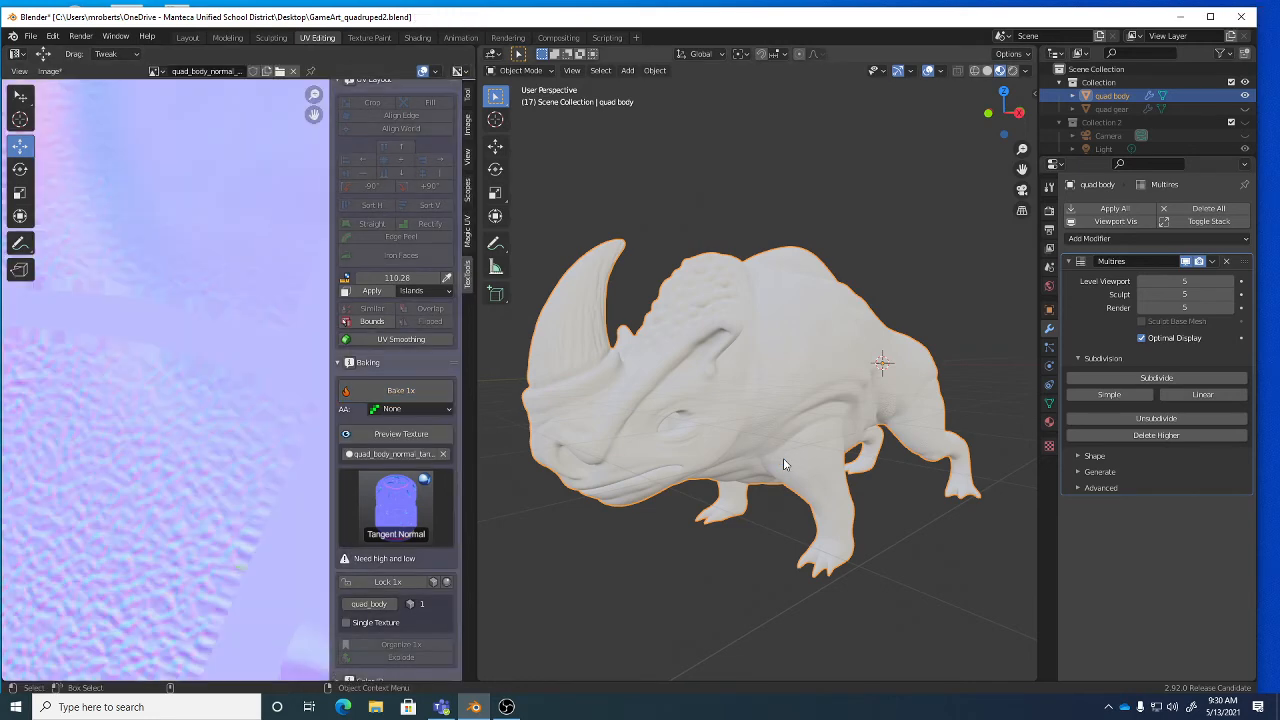
Fit the whole baked quad_body_normal map in the image editor and bring up the Image menu.
{"action": "scroll", "coordinate": [151, 423], "scroll_direction": "down", "scroll_amount": 5}
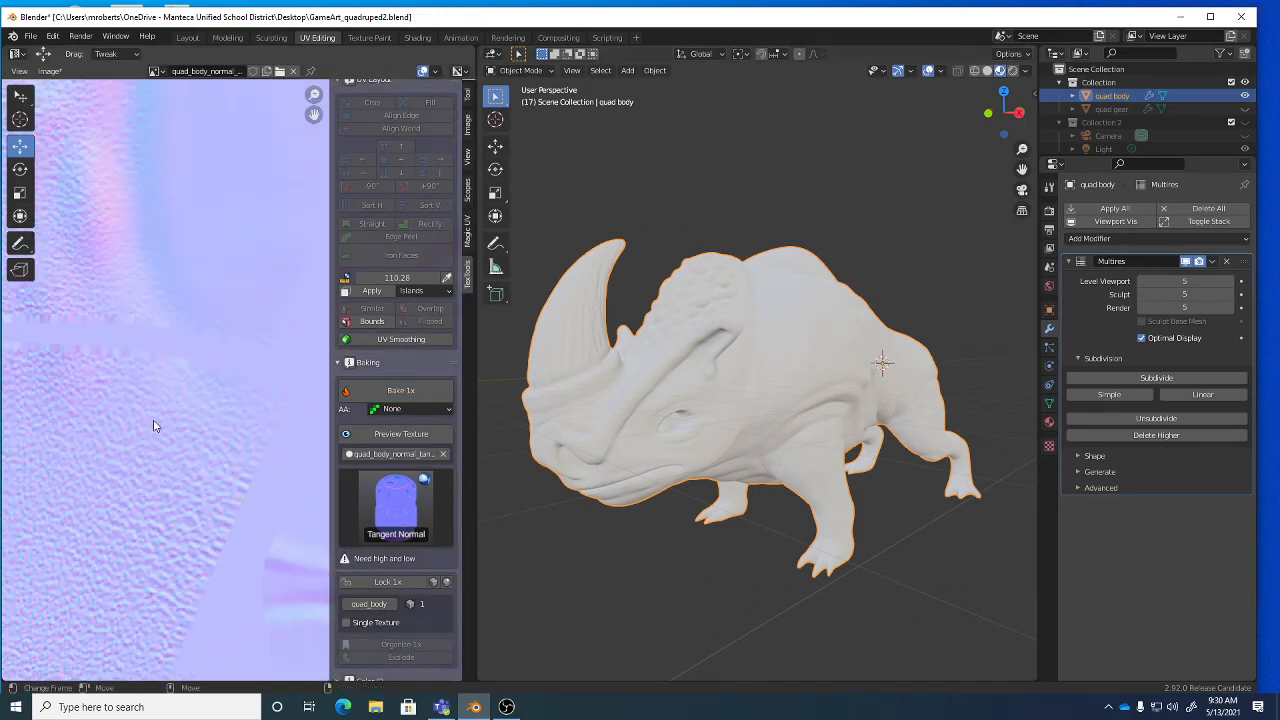
{"action": "scroll", "coordinate": [153, 425], "scroll_direction": "up", "scroll_amount": 1}
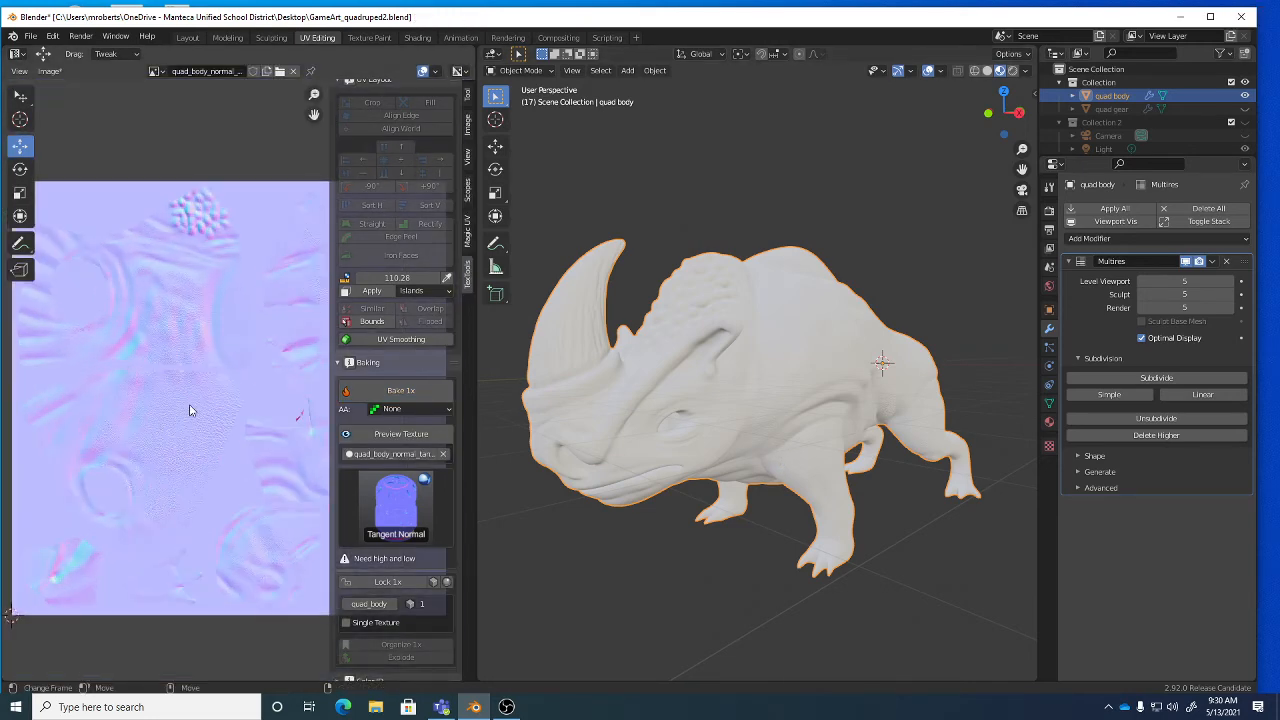
{"action": "scroll", "coordinate": [206, 403], "scroll_direction": "up", "scroll_amount": 1}
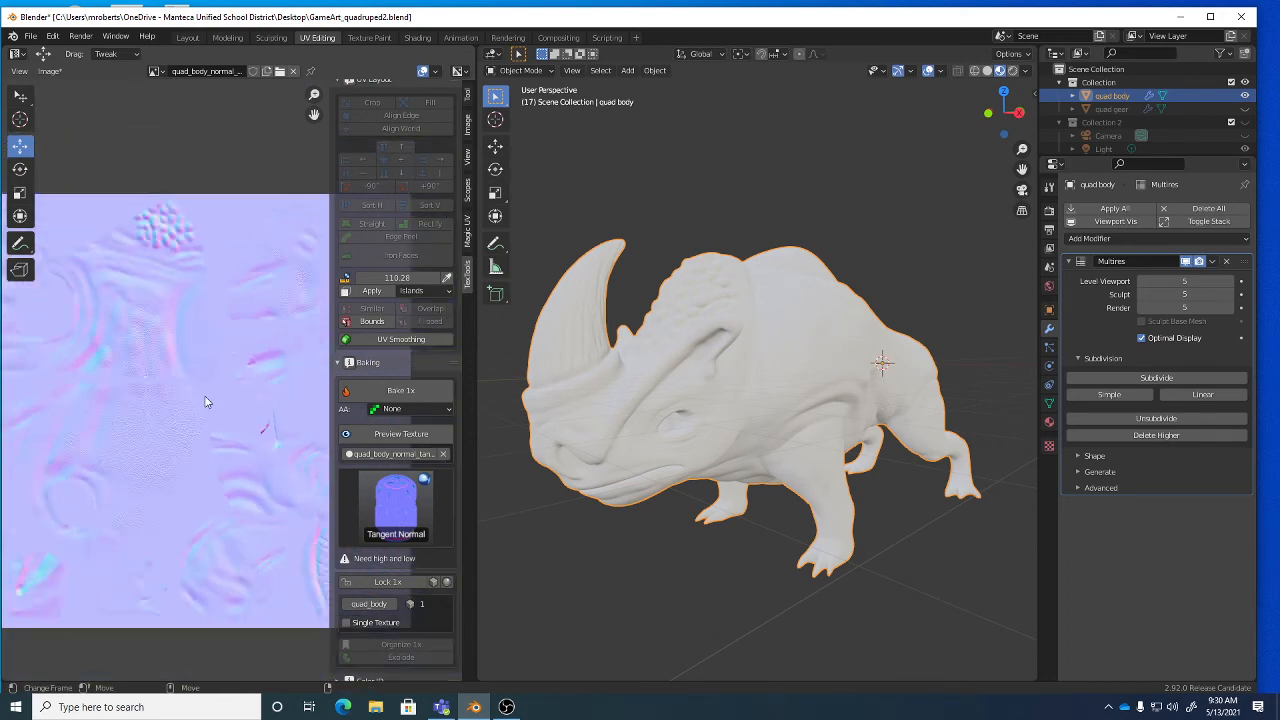
{"action": "scroll", "coordinate": [205, 402], "scroll_direction": "down", "scroll_amount": 2}
{"action": "scroll", "coordinate": [185, 398], "scroll_direction": "up", "scroll_amount": 1}
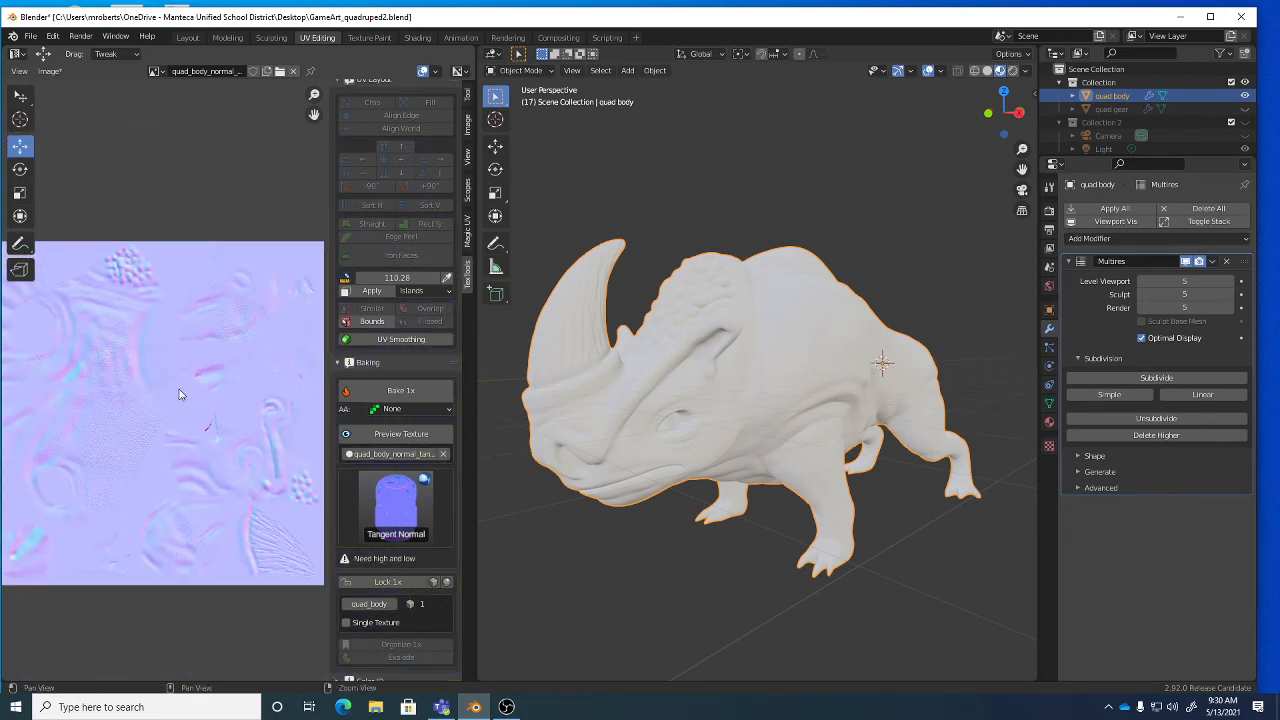
{"action": "scroll", "coordinate": [168, 400], "scroll_direction": "up", "scroll_amount": 1}
{"action": "scroll", "coordinate": [170, 393], "scroll_direction": "up", "scroll_amount": 1}
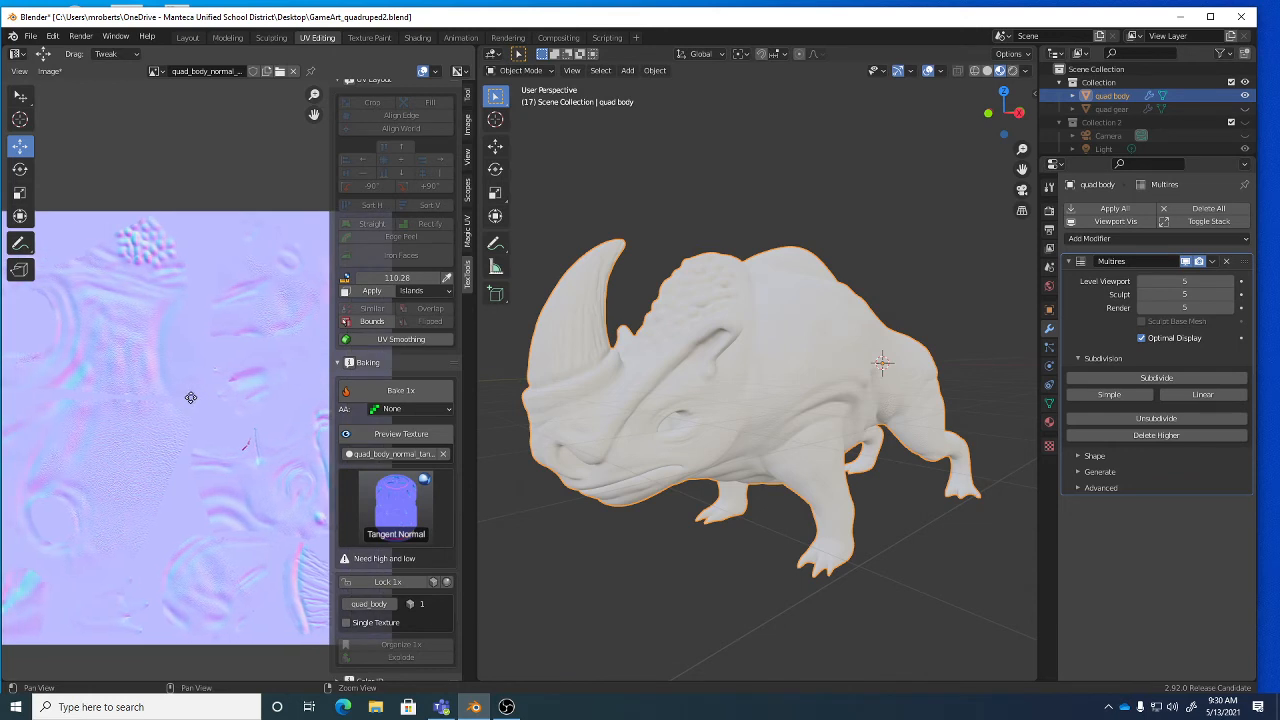
{"action": "scroll", "coordinate": [150, 405], "scroll_direction": "down", "scroll_amount": 3}
{"action": "middle_click_drag", "start_coordinate": [178, 407], "coordinate": [177, 421]}
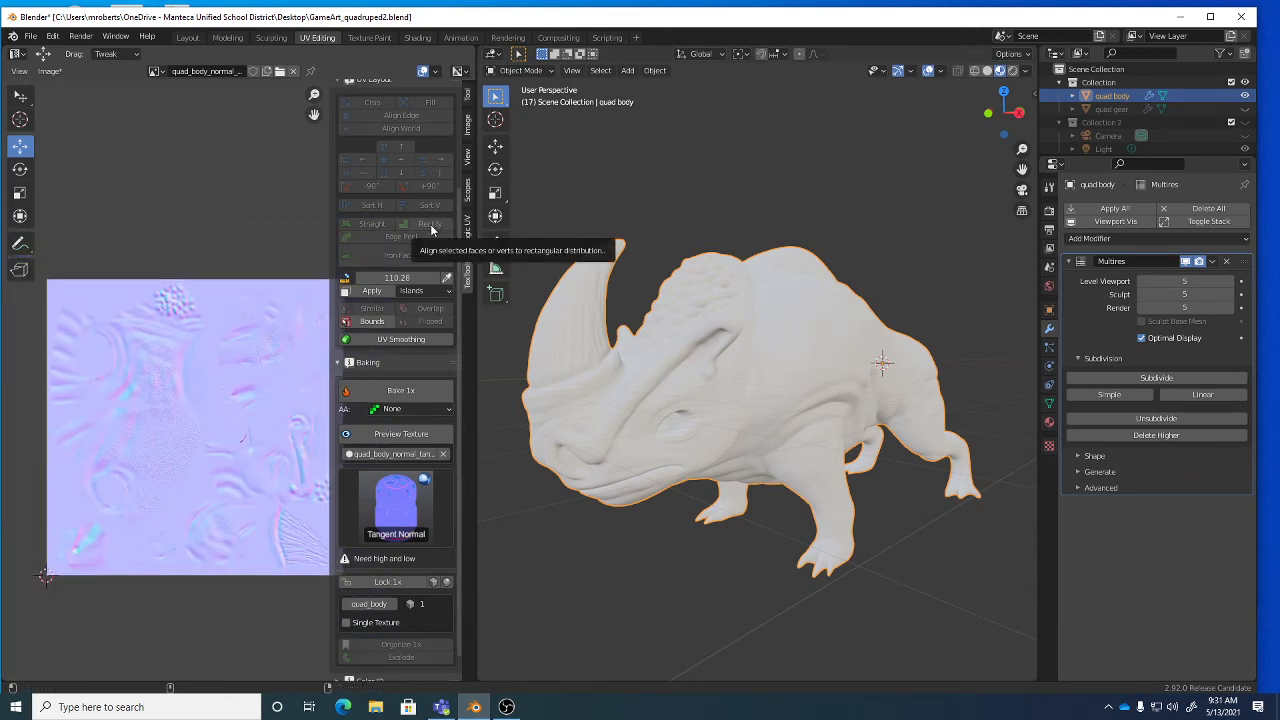
{"action": "scroll", "coordinate": [425, 225], "scroll_direction": "up", "scroll_amount": 4}
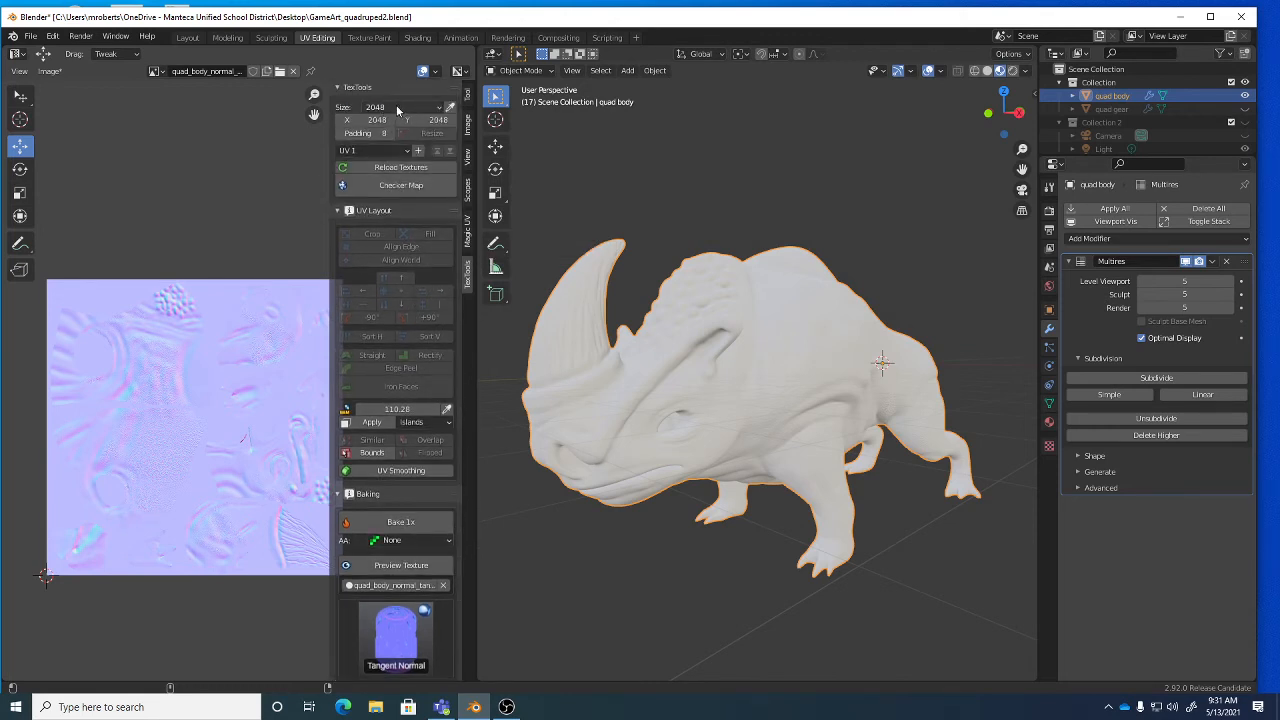
{"action": "scroll", "coordinate": [443, 378], "scroll_direction": "down", "scroll_amount": 2}
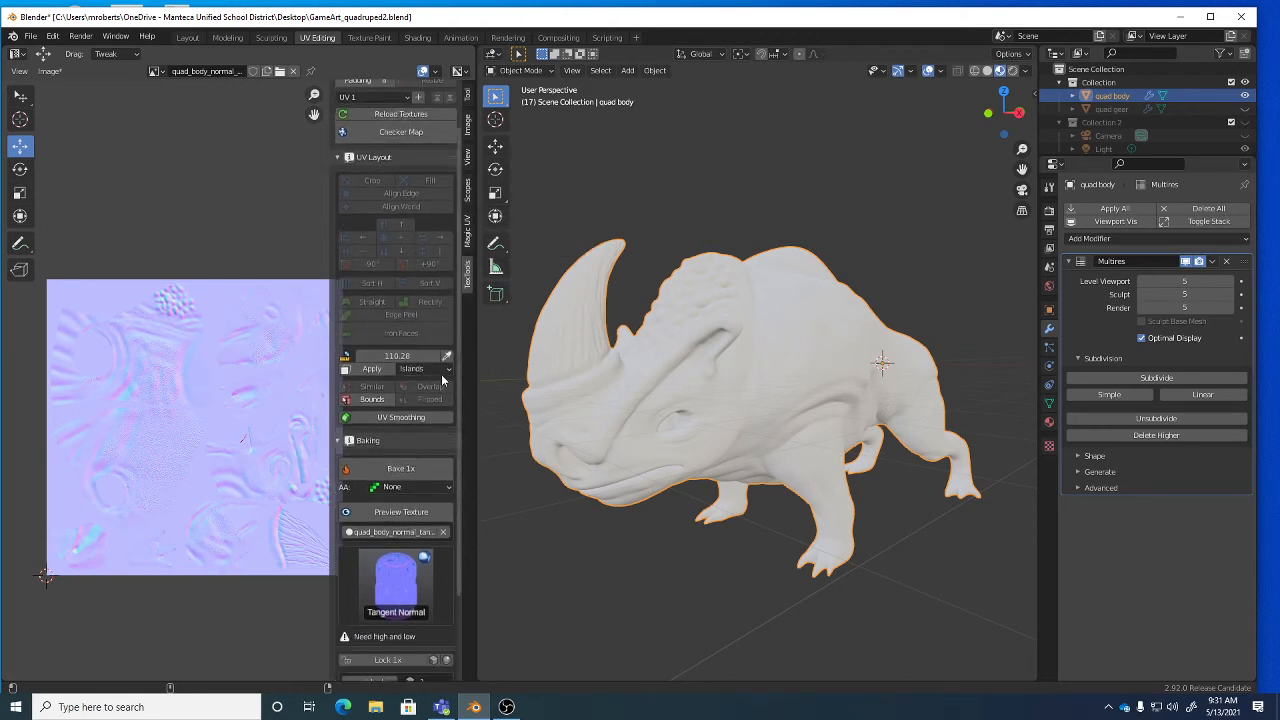
{"action": "scroll", "coordinate": [443, 378], "scroll_direction": "down", "scroll_amount": 4}
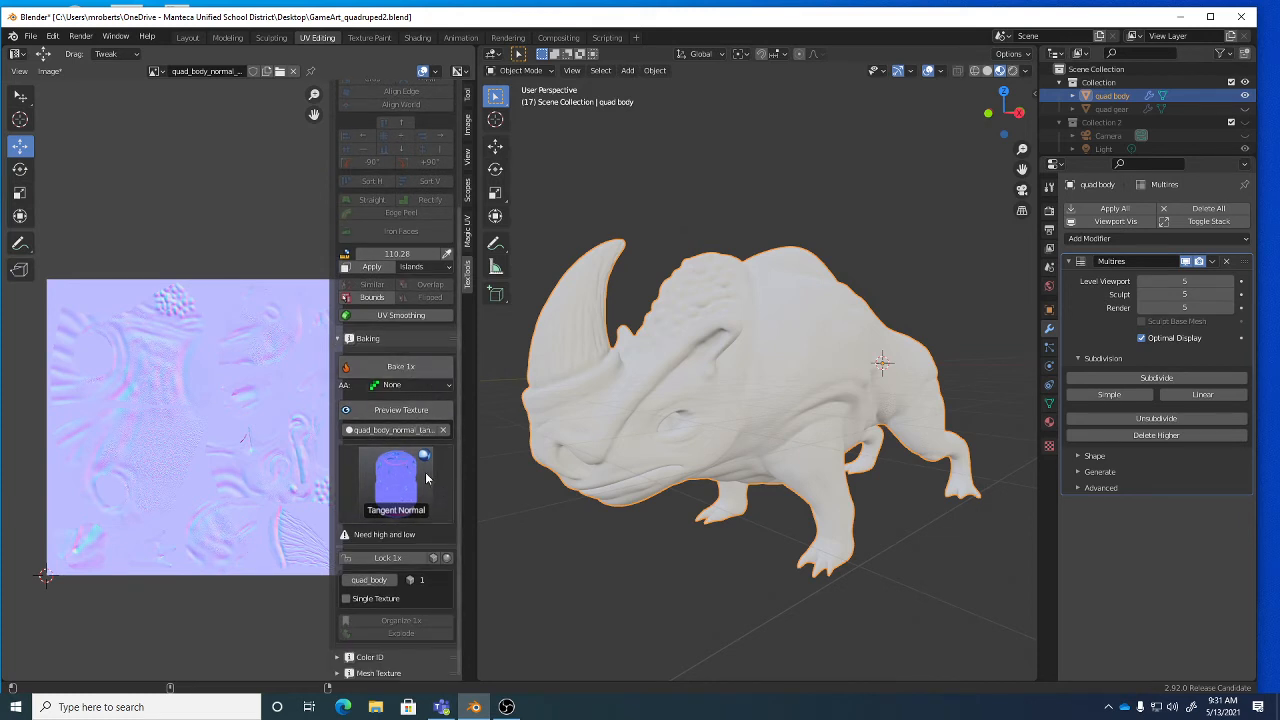
{"action": "left_click", "coordinate": [50, 71]}
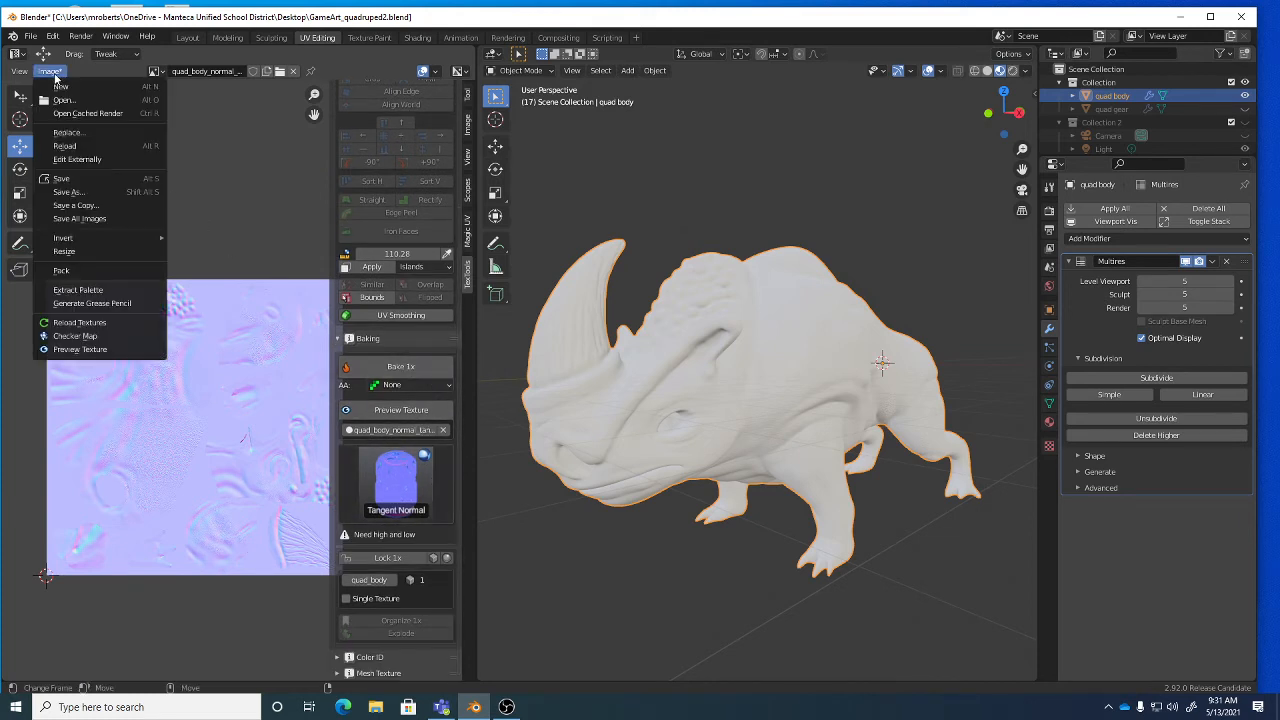
Save the baked map as quad_body_normal.png, delete the body's Multires modifier, and open Shading.
{"action": "left_click", "coordinate": [76, 192]}
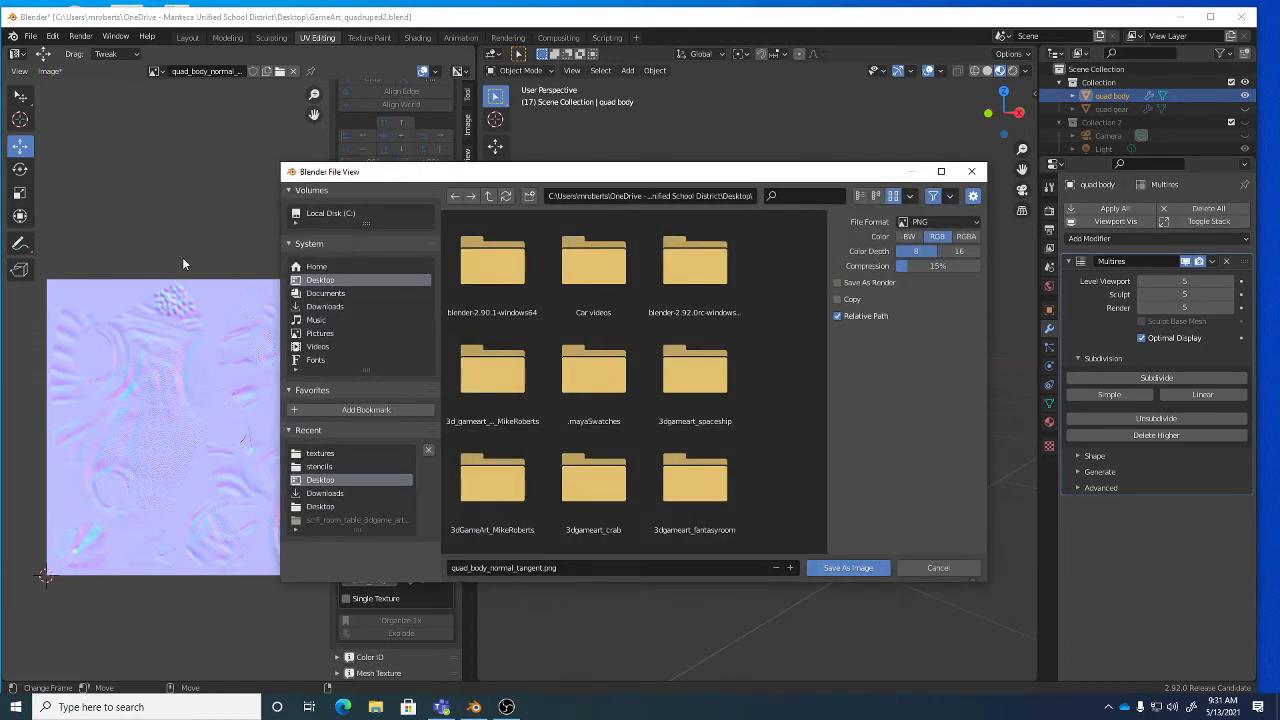
{"action": "left_click", "coordinate": [590, 566]}
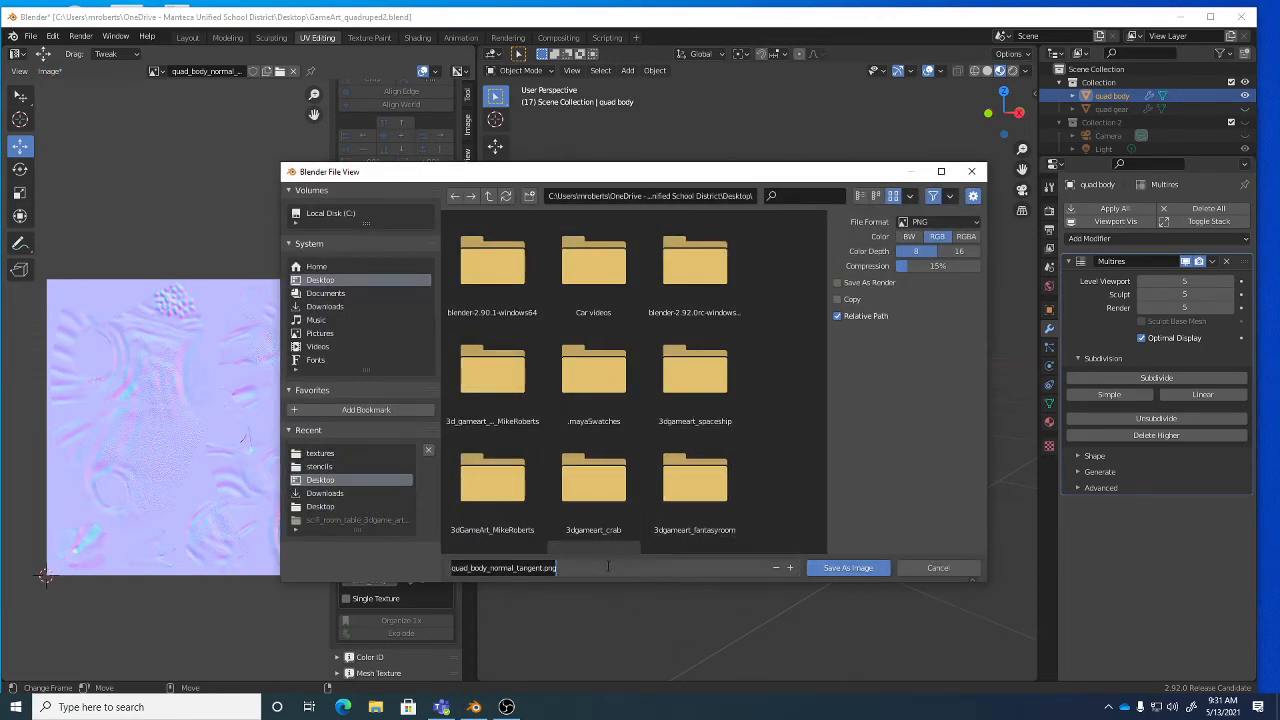
{"action": "key", "text": "BackSpace"}
{"action": "key", "text": "BackSpace"}
{"action": "key", "text": "BackSpace"}
{"action": "key", "text": "BackSpace"}
{"action": "key", "text": "BackSpace"}
{"action": "key", "text": "BackSpace"}
{"action": "key", "text": "BackSpace"}
{"action": "key", "text": "BackSpace"}
{"action": "key", "text": "BackSpace"}
{"action": "key", "text": "BackSpace"}
{"action": "key", "text": "BackSpace"}
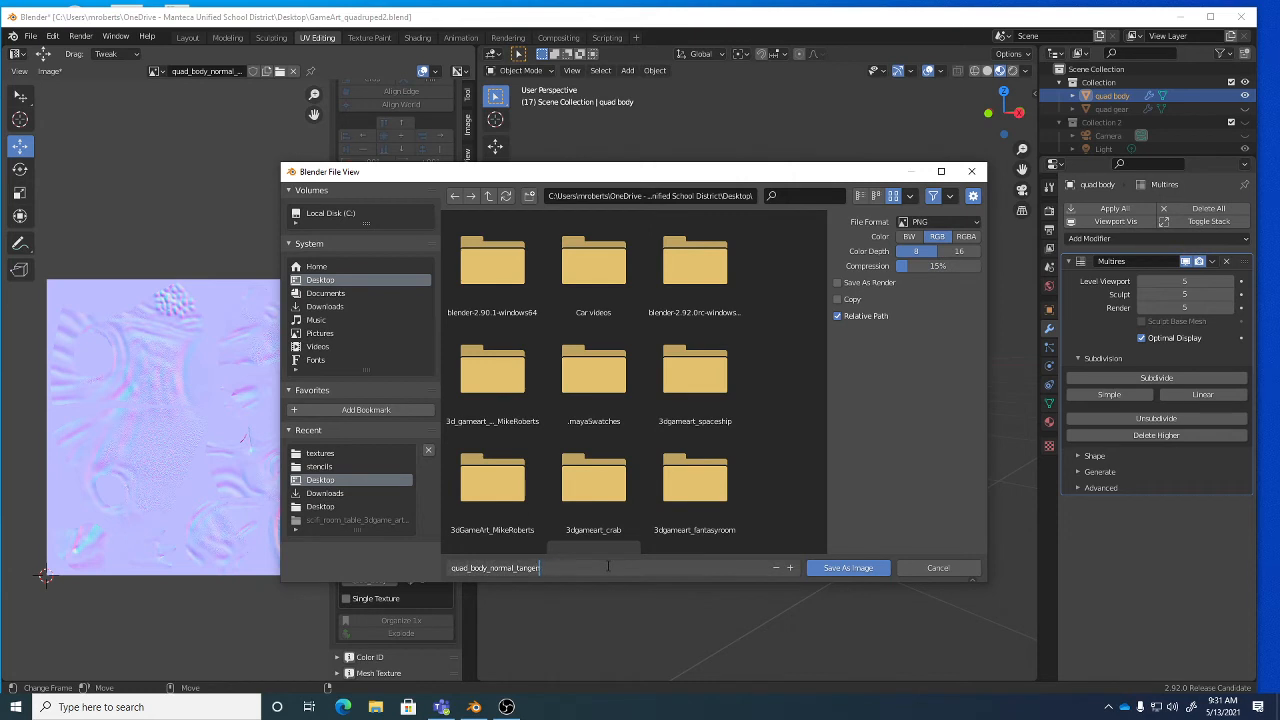
{"action": "key", "text": "BackSpace"}
{"action": "left_click", "coordinate": [832, 430]}
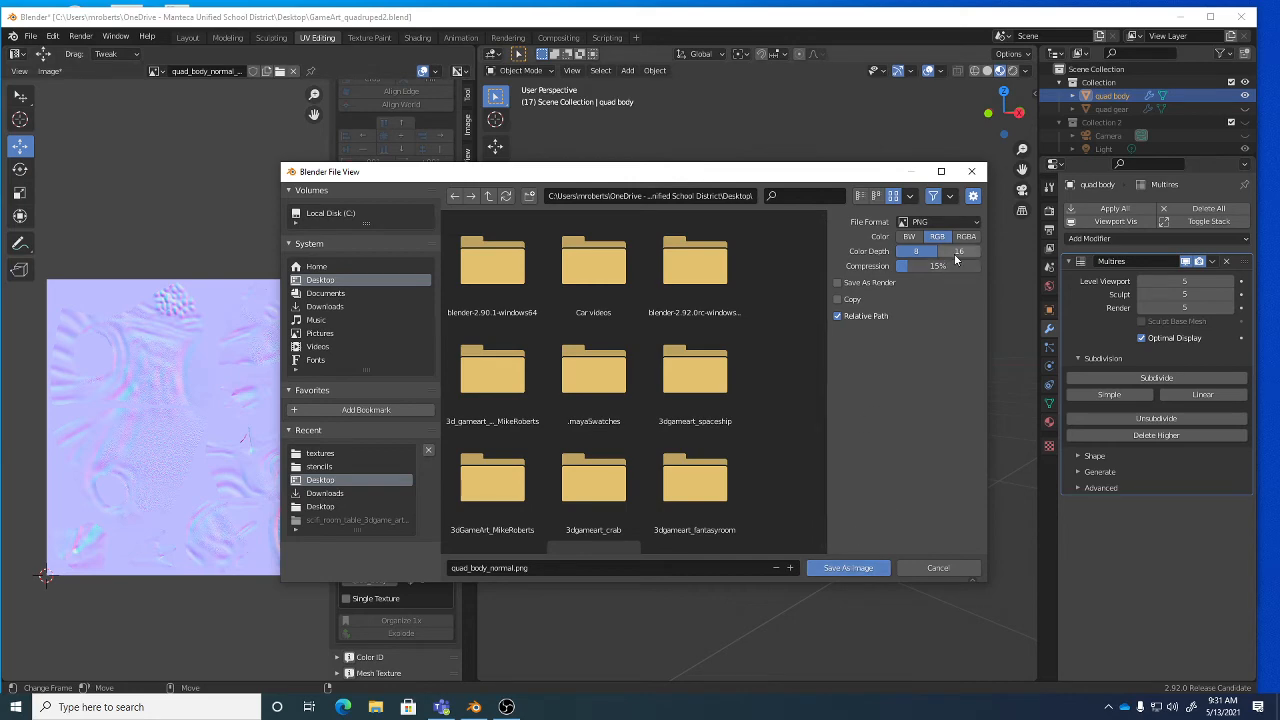
{"action": "left_click", "coordinate": [847, 569]}
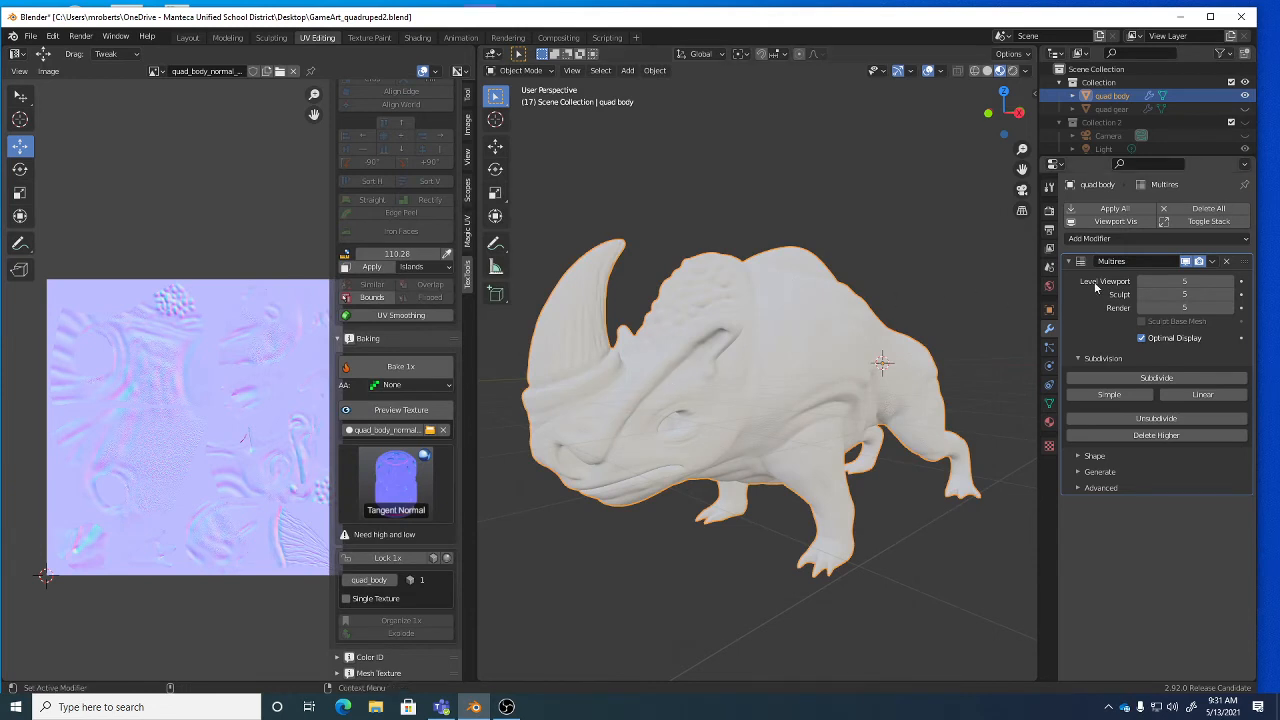
{"action": "left_click", "coordinate": [1228, 263]}
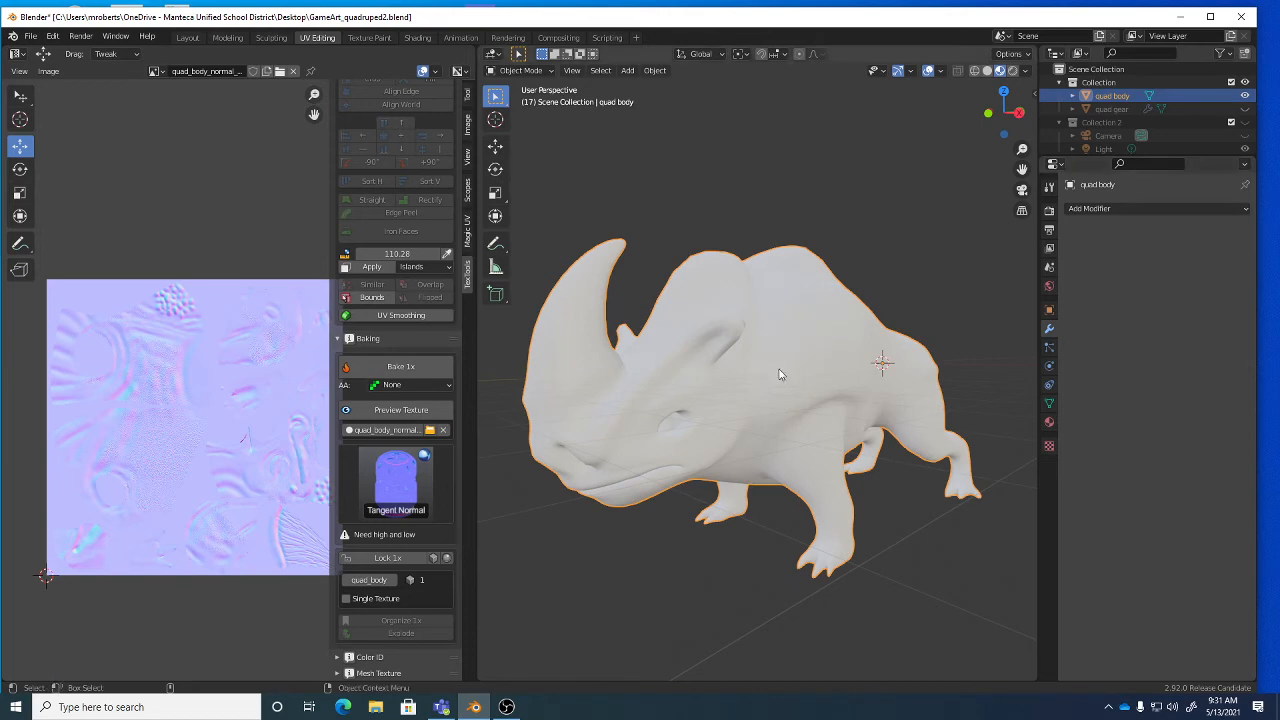
{"action": "left_click", "coordinate": [418, 37]}
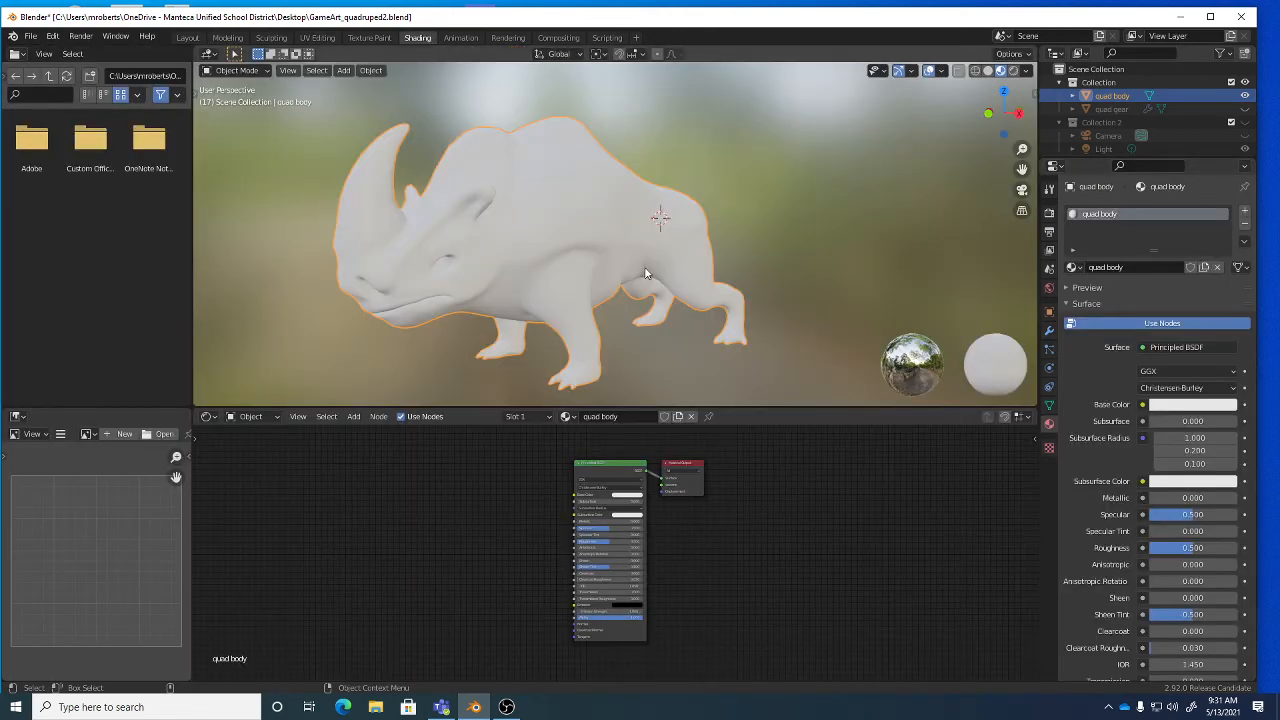
Add an Image Texture node left of the quad body material's Principled BSDF and zoom in on it.
{"action": "left_click", "coordinate": [568, 416]}
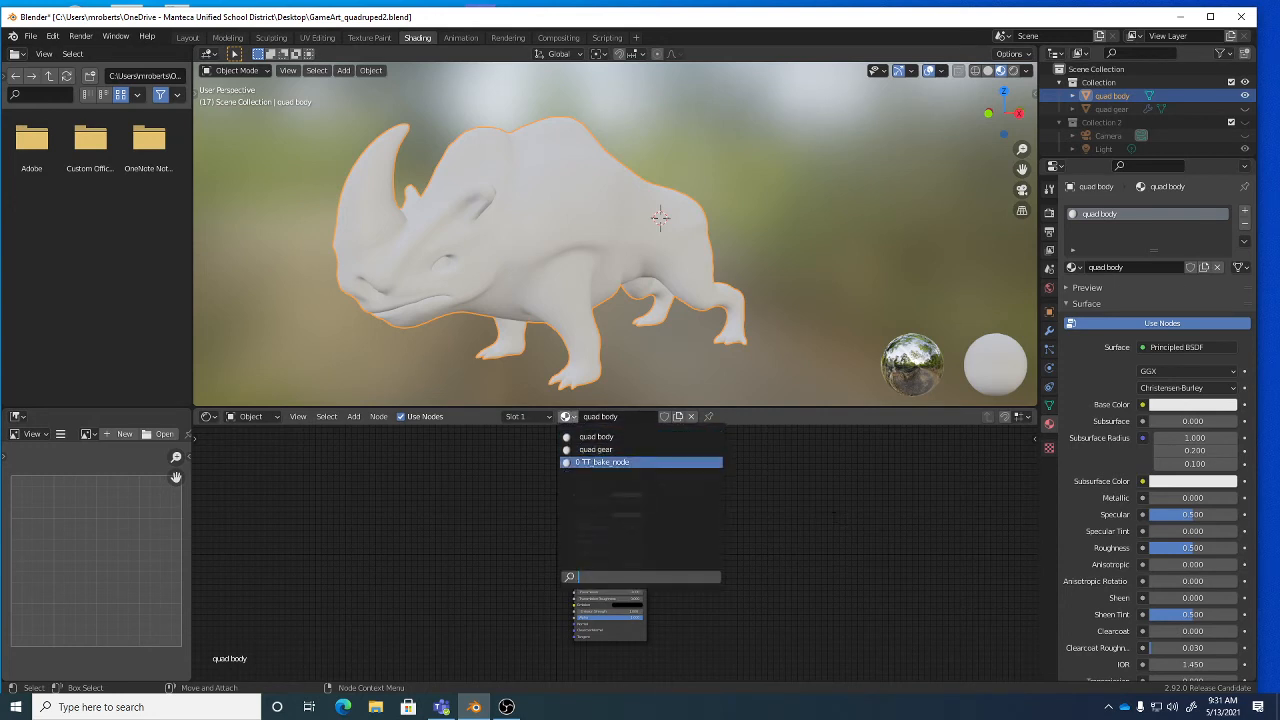
{"action": "left_click", "coordinate": [622, 436]}
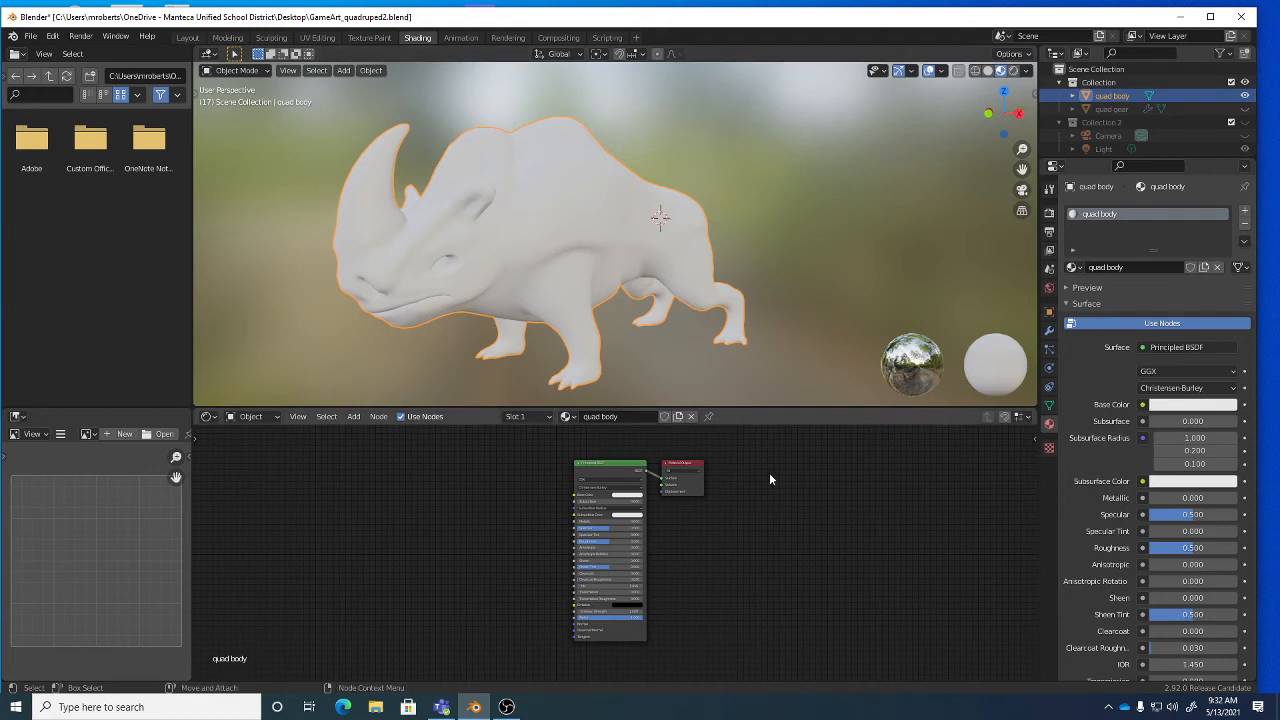
{"action": "left_click", "coordinate": [353, 417]}
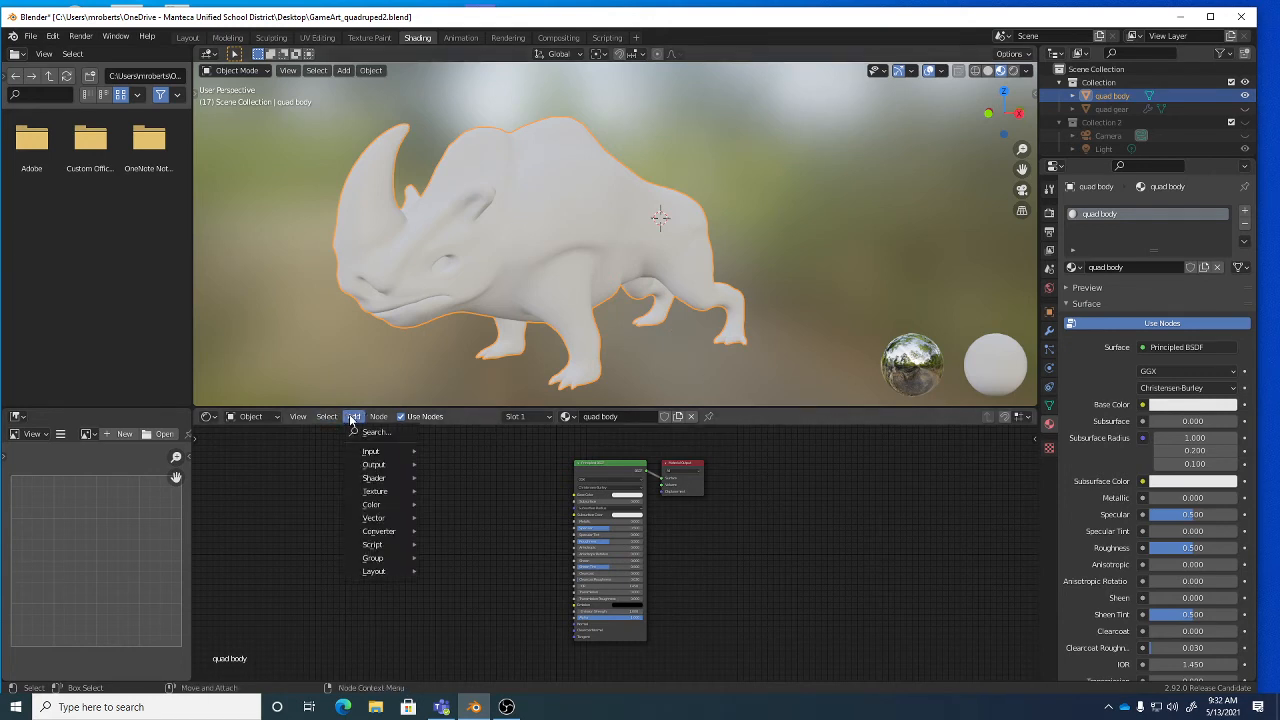
{"action": "mouse_move", "coordinate": [375, 494]}
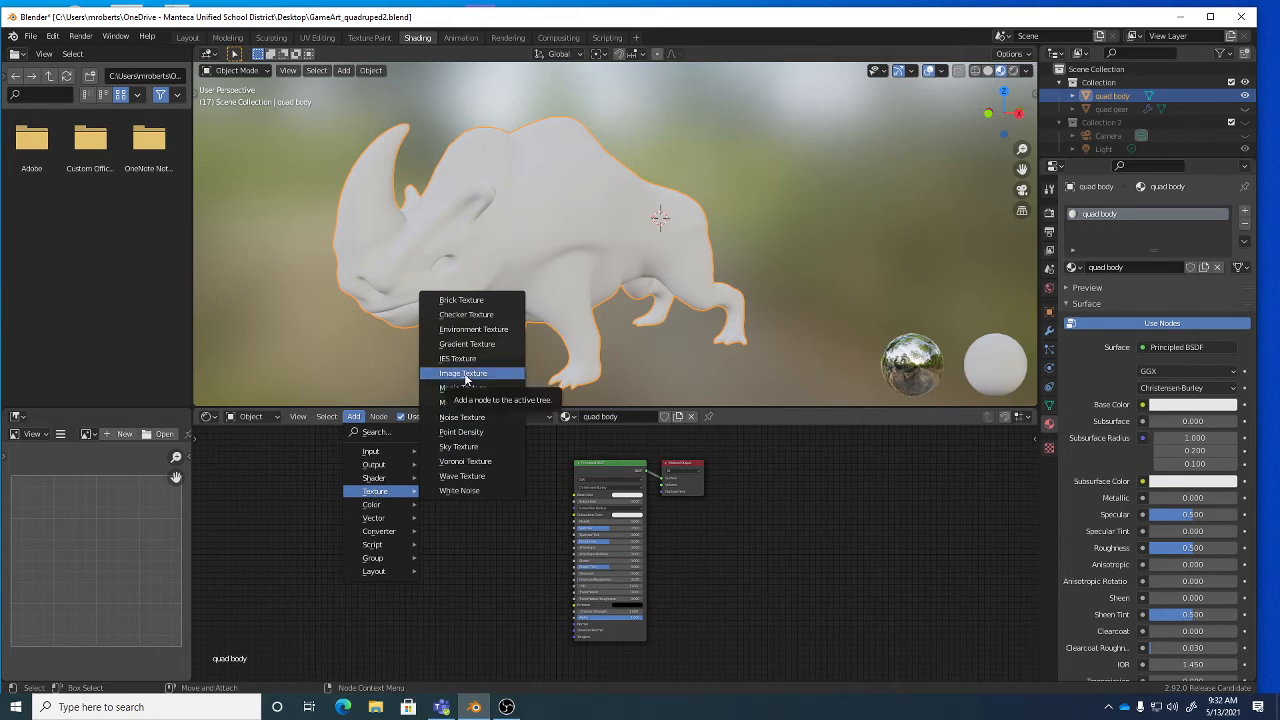
{"action": "left_click", "coordinate": [464, 374]}
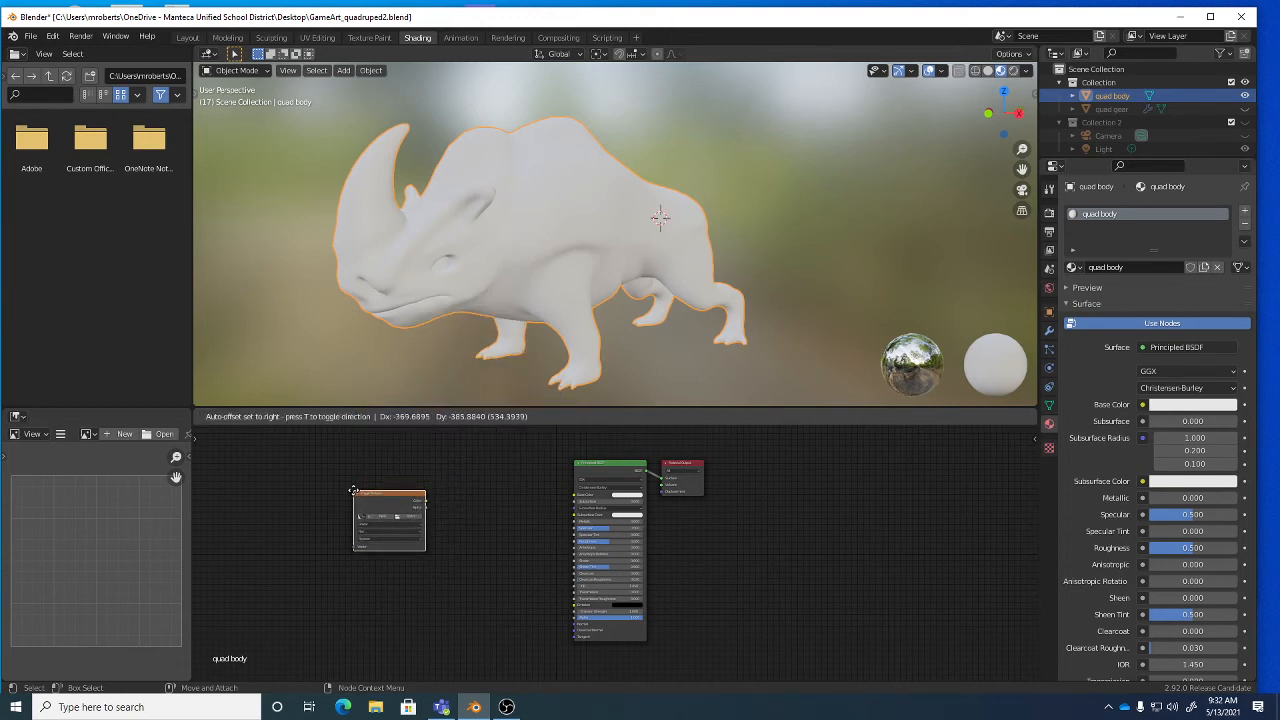
{"action": "left_click", "coordinate": [352, 491]}
{"action": "right_click_drag", "start_coordinate": [418, 546], "coordinate": [488, 558], "text": "alt"}
{"action": "middle_click_drag", "start_coordinate": [420, 547], "coordinate": [531, 575], "text": "alt"}
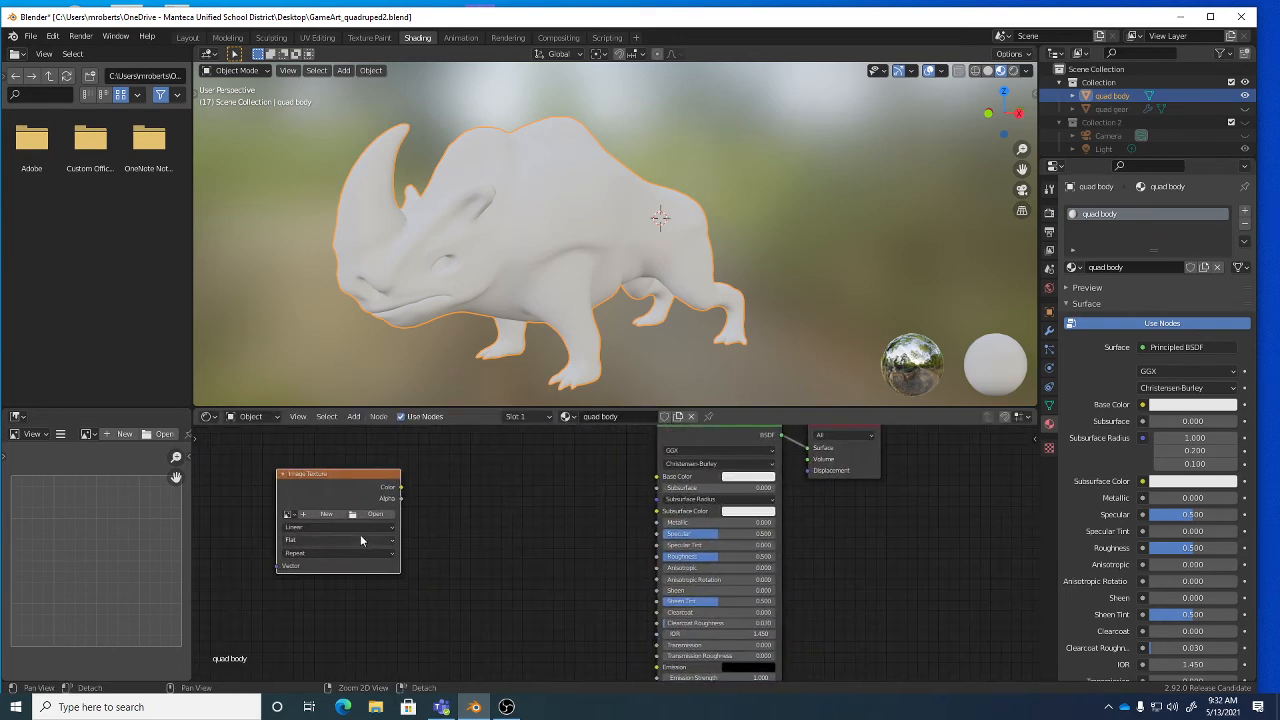
{"action": "right_click_drag", "start_coordinate": [360, 534], "coordinate": [405, 546], "text": "alt"}
{"action": "middle_click_drag", "start_coordinate": [405, 546], "coordinate": [486, 556], "text": "alt"}
{"action": "right_click_drag", "start_coordinate": [486, 556], "coordinate": [503, 558], "text": "alt"}
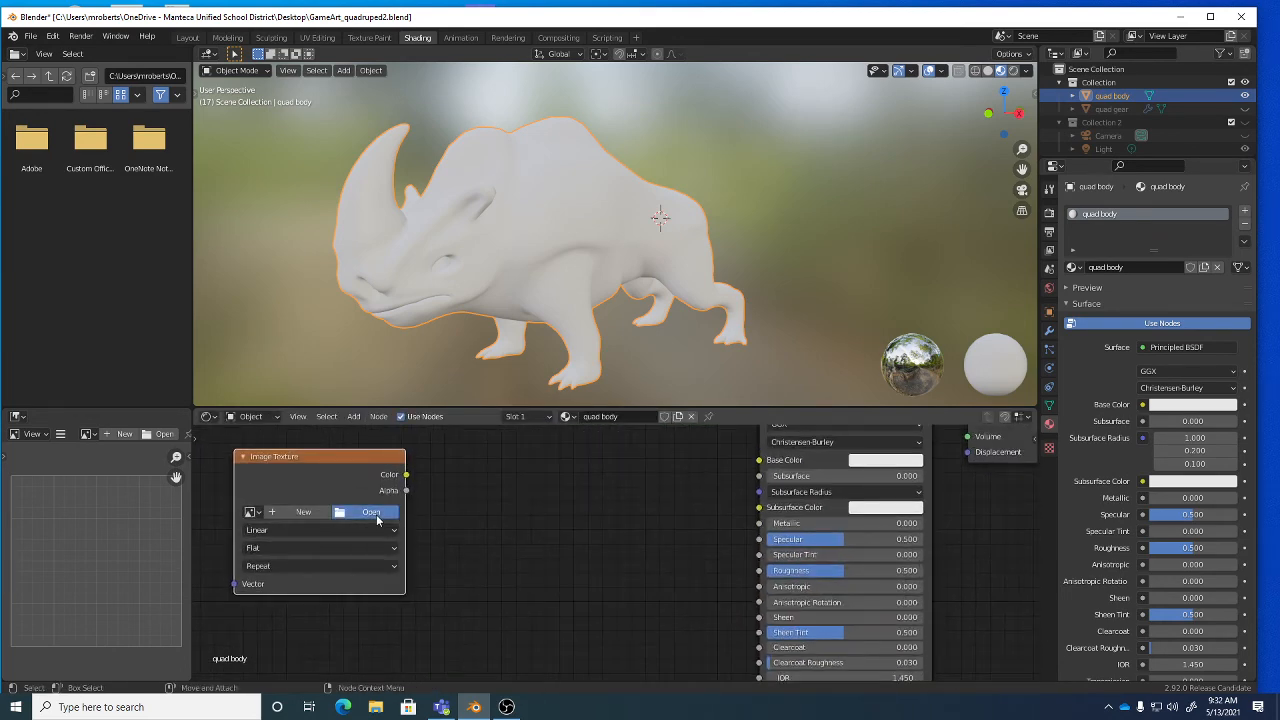
Load quad_body_normal.png into the Image Texture node, then zoom out to see all material nodes.
{"action": "left_click", "coordinate": [376, 516]}
{"action": "scroll", "coordinate": [656, 412], "scroll_direction": "down", "scroll_amount": 2}
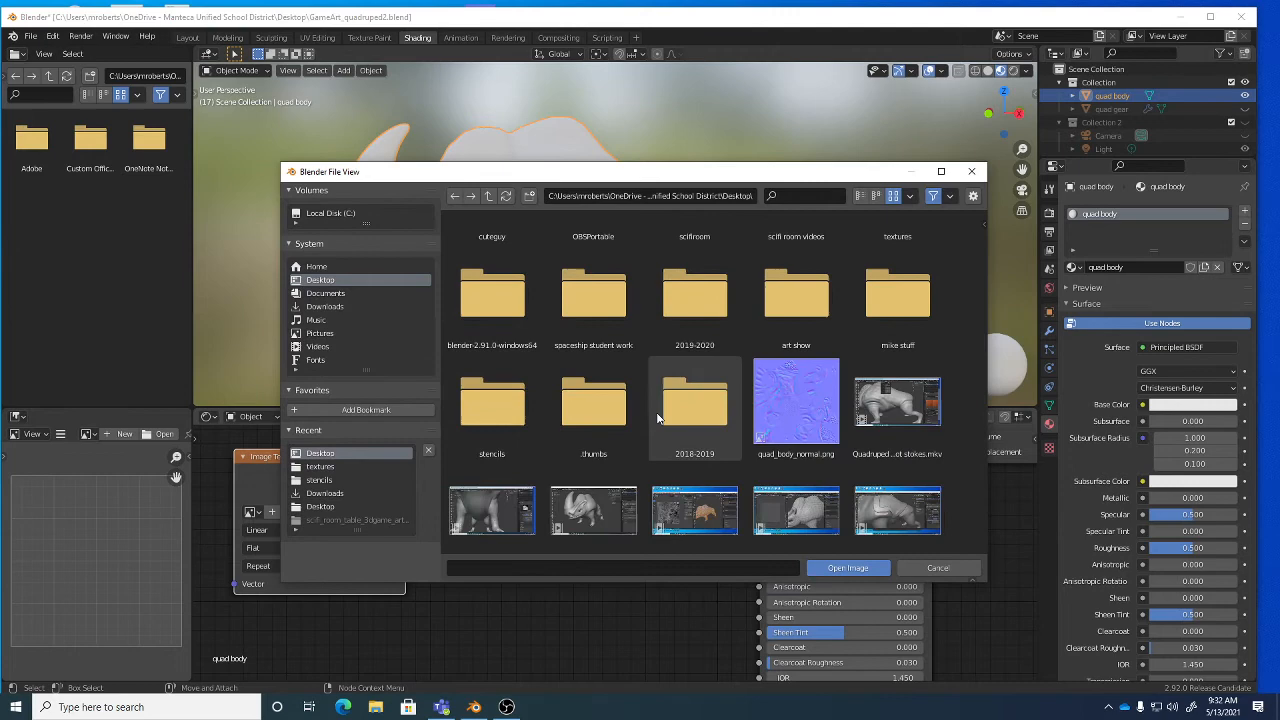
{"action": "left_click", "coordinate": [801, 410]}
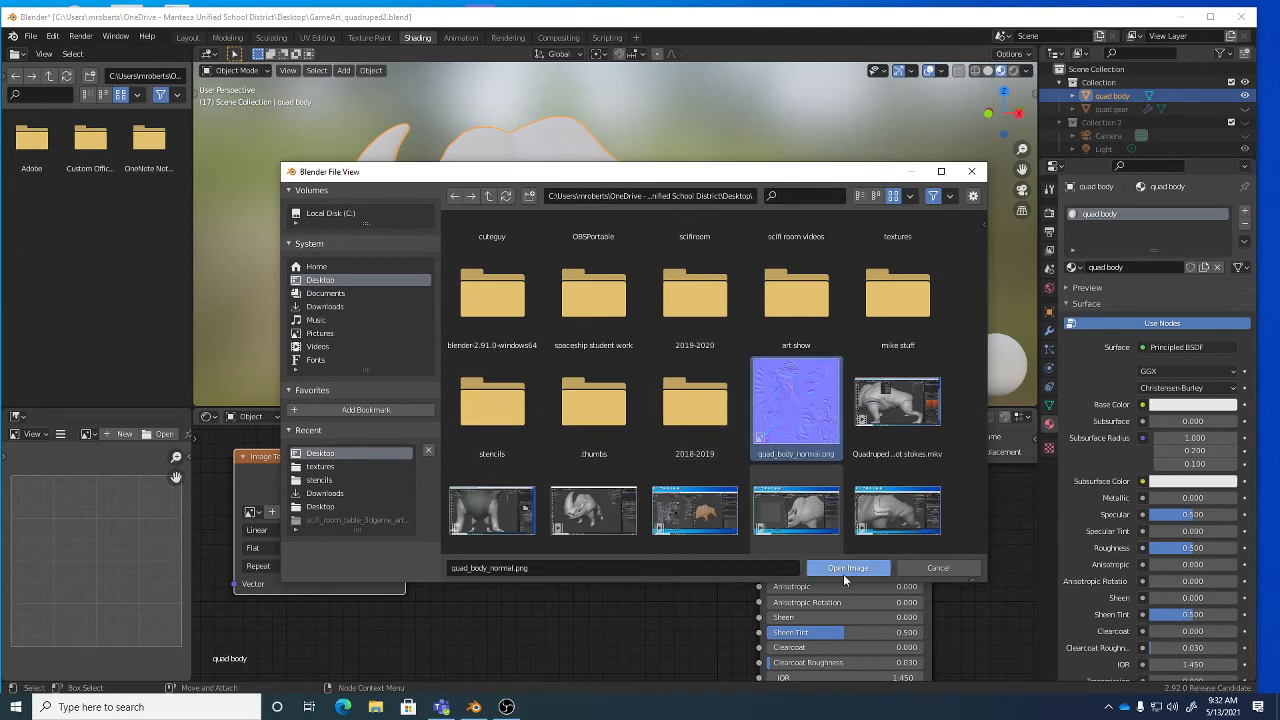
{"action": "left_click", "coordinate": [844, 569]}
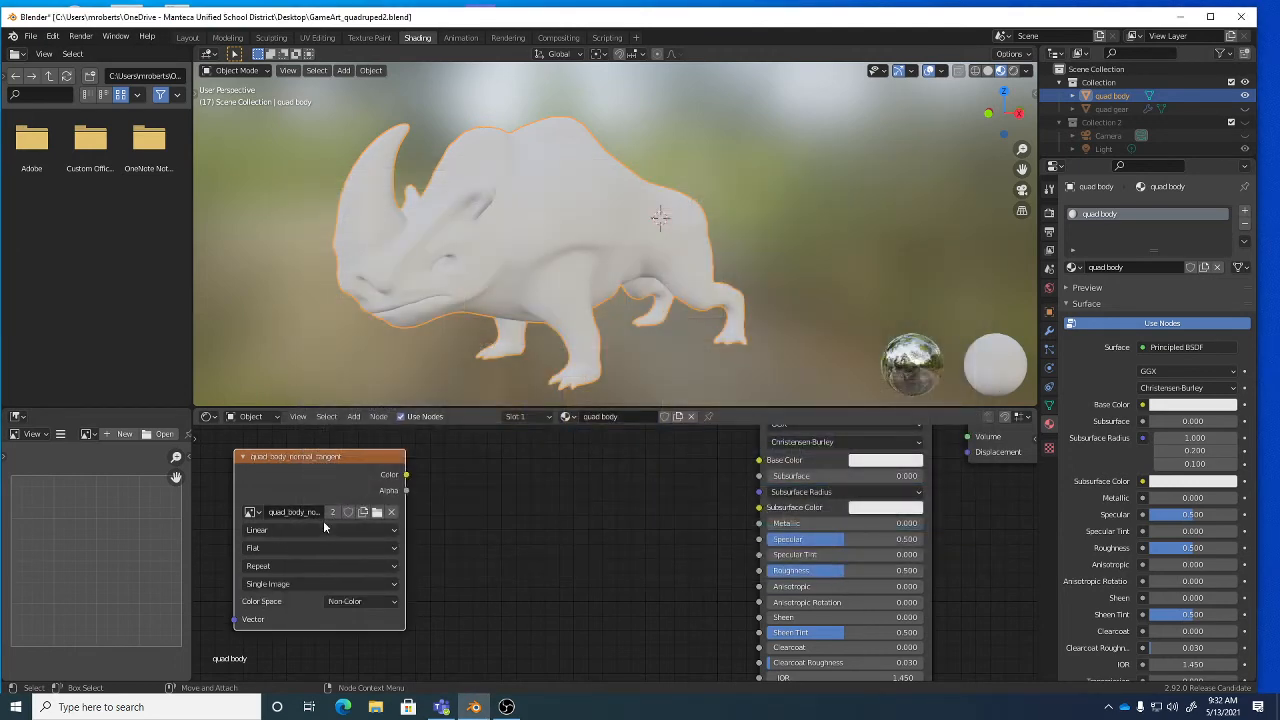
{"action": "scroll", "coordinate": [582, 555], "scroll_direction": "down", "scroll_amount": 13}
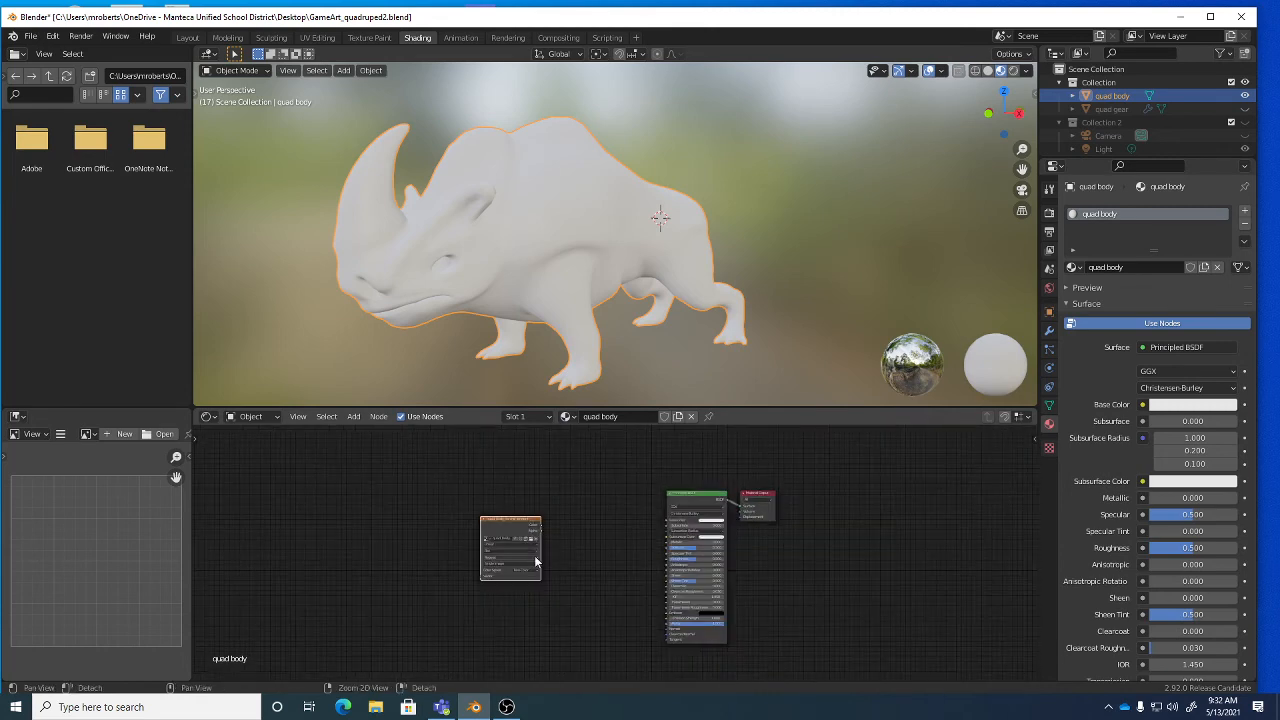
{"action": "middle_click_drag", "start_coordinate": [538, 557], "coordinate": [439, 516]}
{"action": "scroll", "coordinate": [475, 533], "scroll_direction": "up", "scroll_amount": 7}
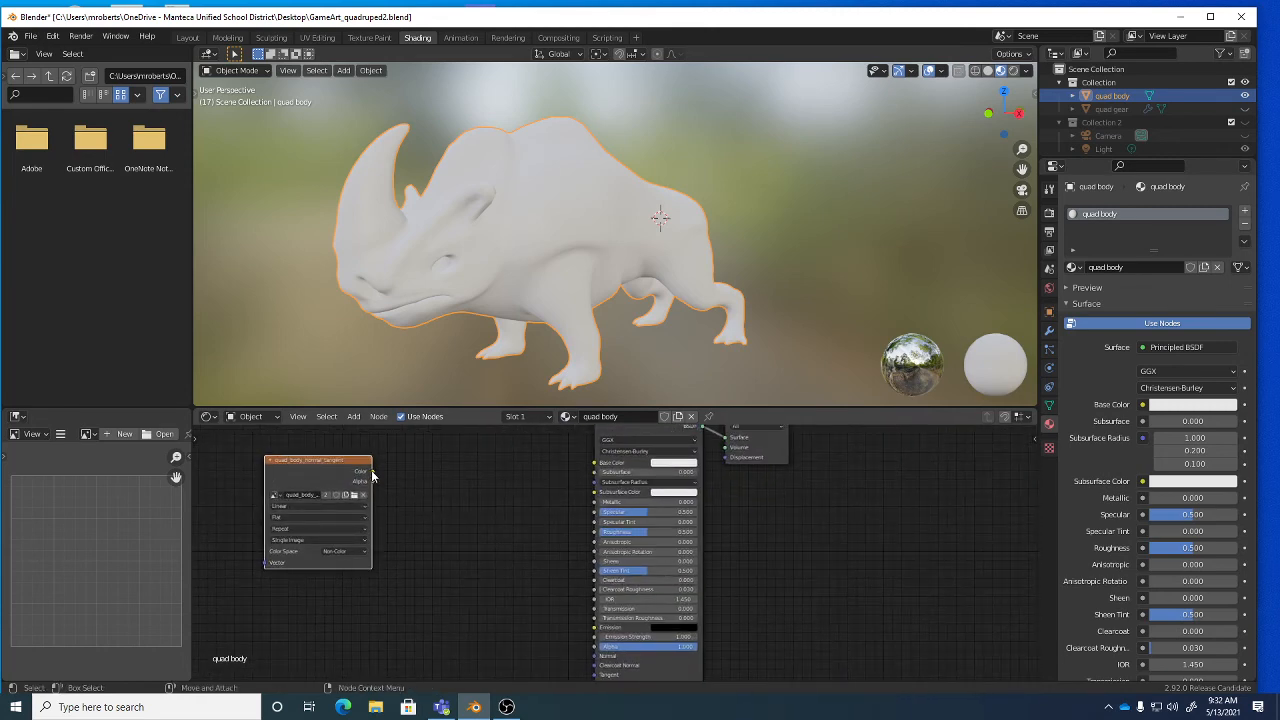
Wire the image's Color output directly into the Principled BSDF Normal input.
{"action": "mouse_move", "coordinate": [372, 472]}
{"action": "left_mouse_down"}
{"action": "mouse_move", "coordinate": [460, 515]}
{"action": "mouse_move", "coordinate": [580, 656]}
{"action": "mouse_move", "coordinate": [601, 658]}
{"action": "left_mouse_up"}
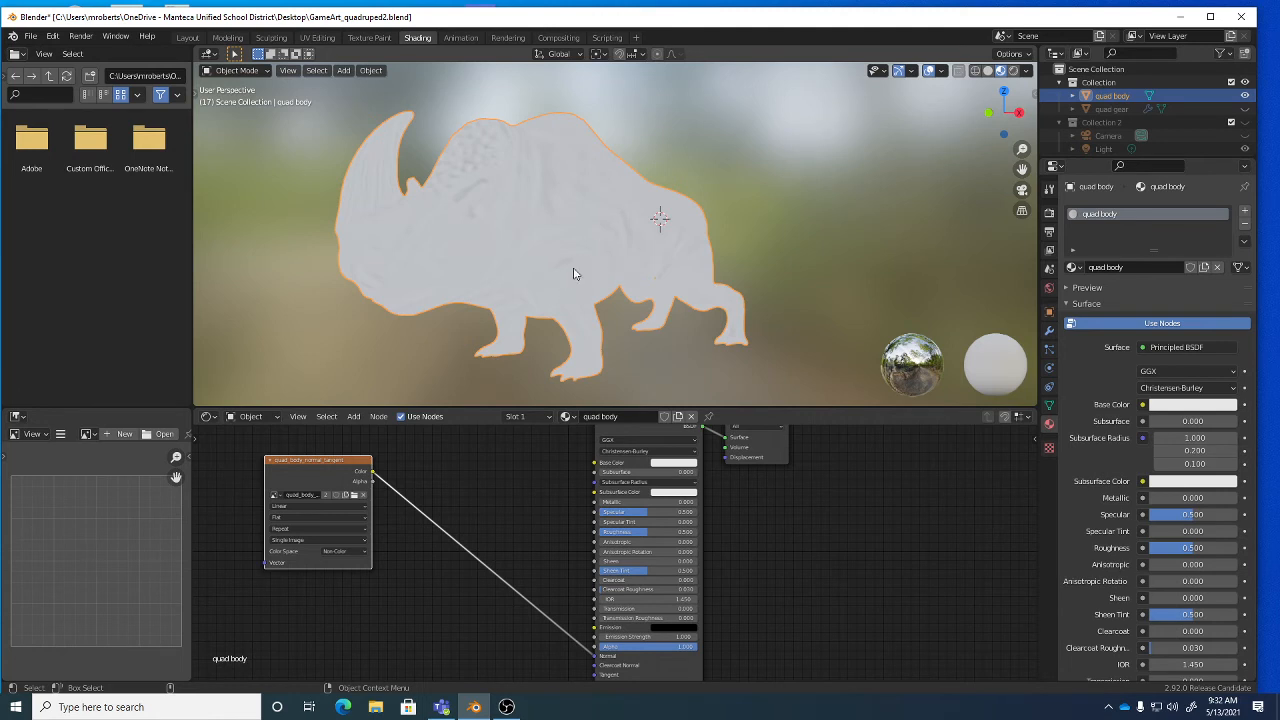
Insert a Normal Map node on that link, using the quad body UV map at strength 2.
{"action": "left_click", "coordinate": [354, 417]}
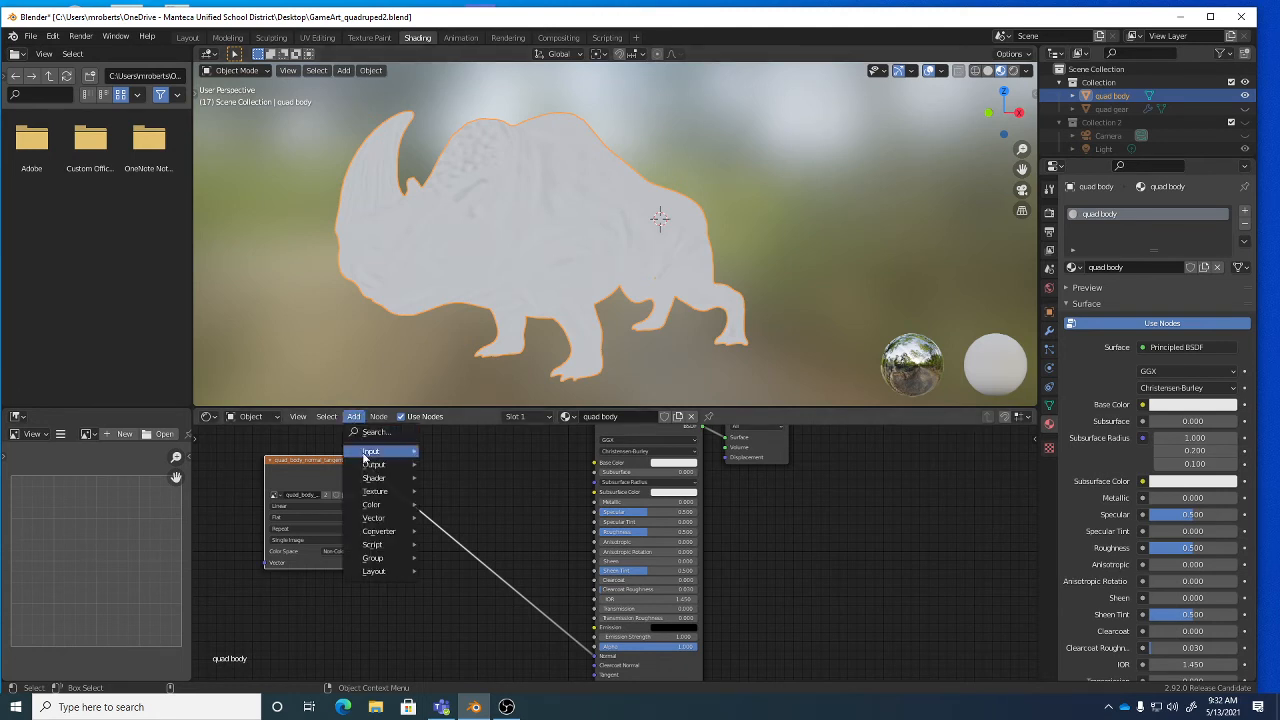
{"action": "mouse_move", "coordinate": [381, 520]}
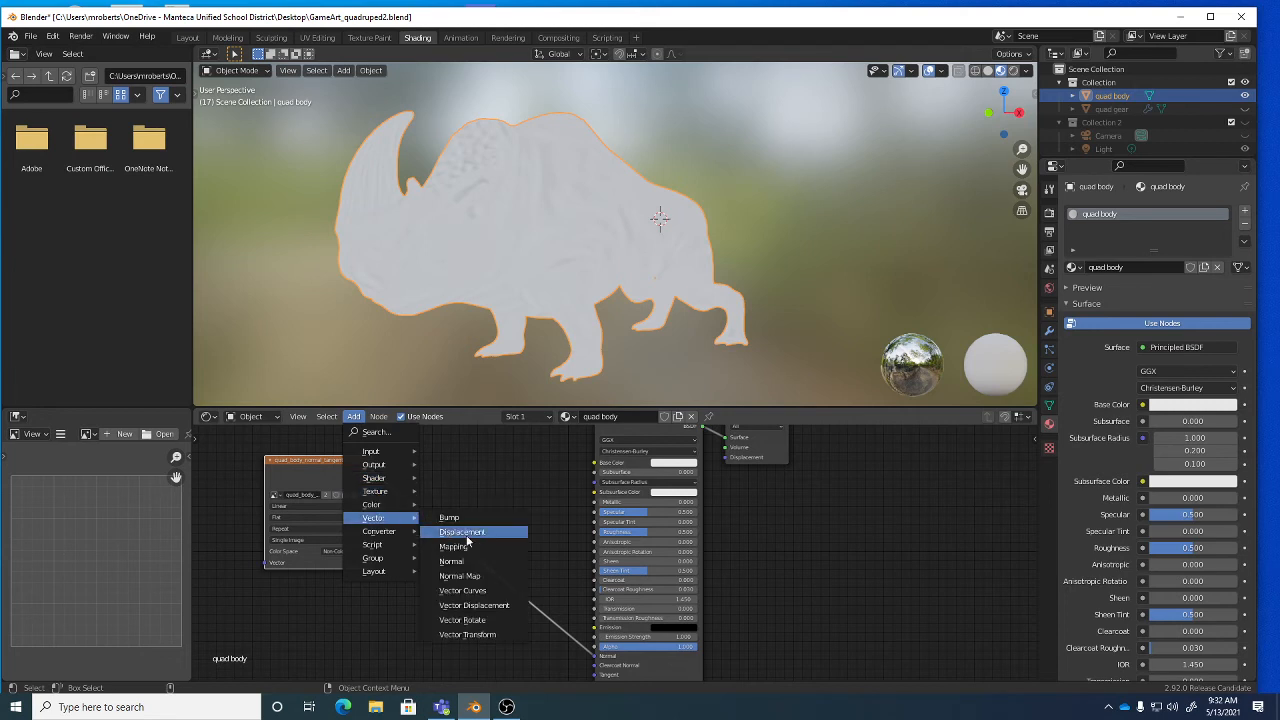
{"action": "left_click", "coordinate": [476, 577]}
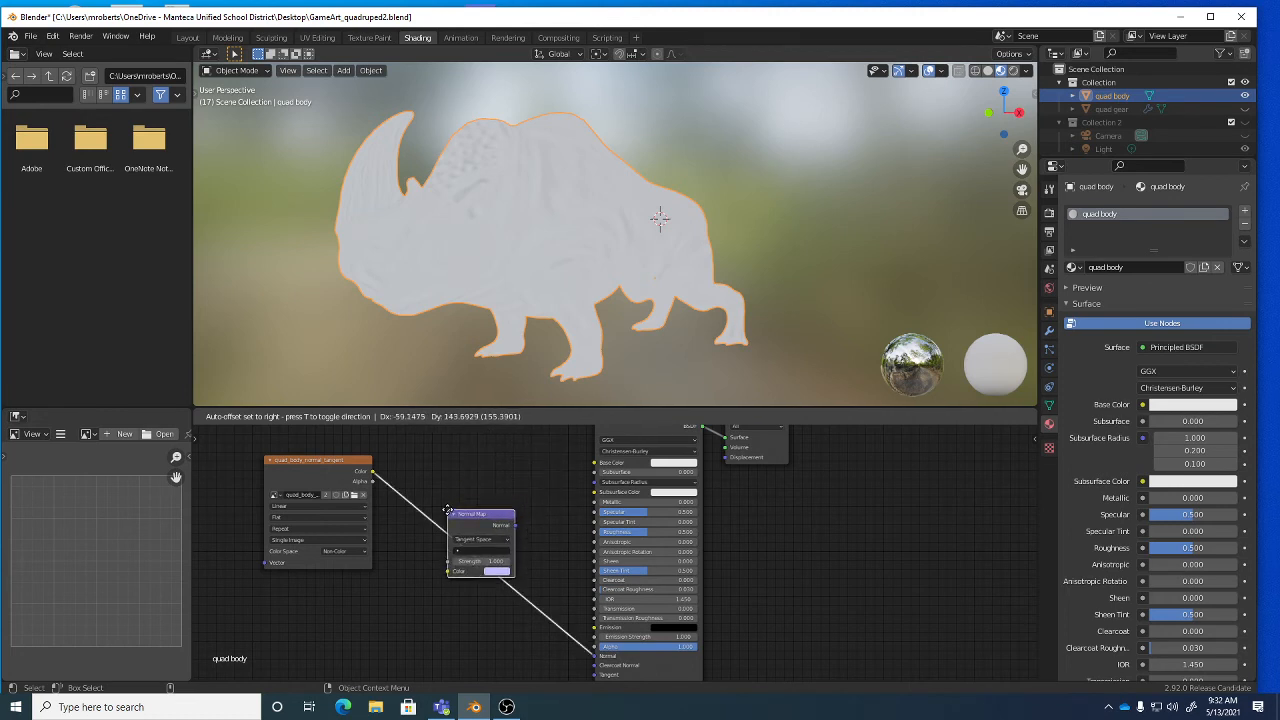
{"action": "left_click", "coordinate": [448, 511]}
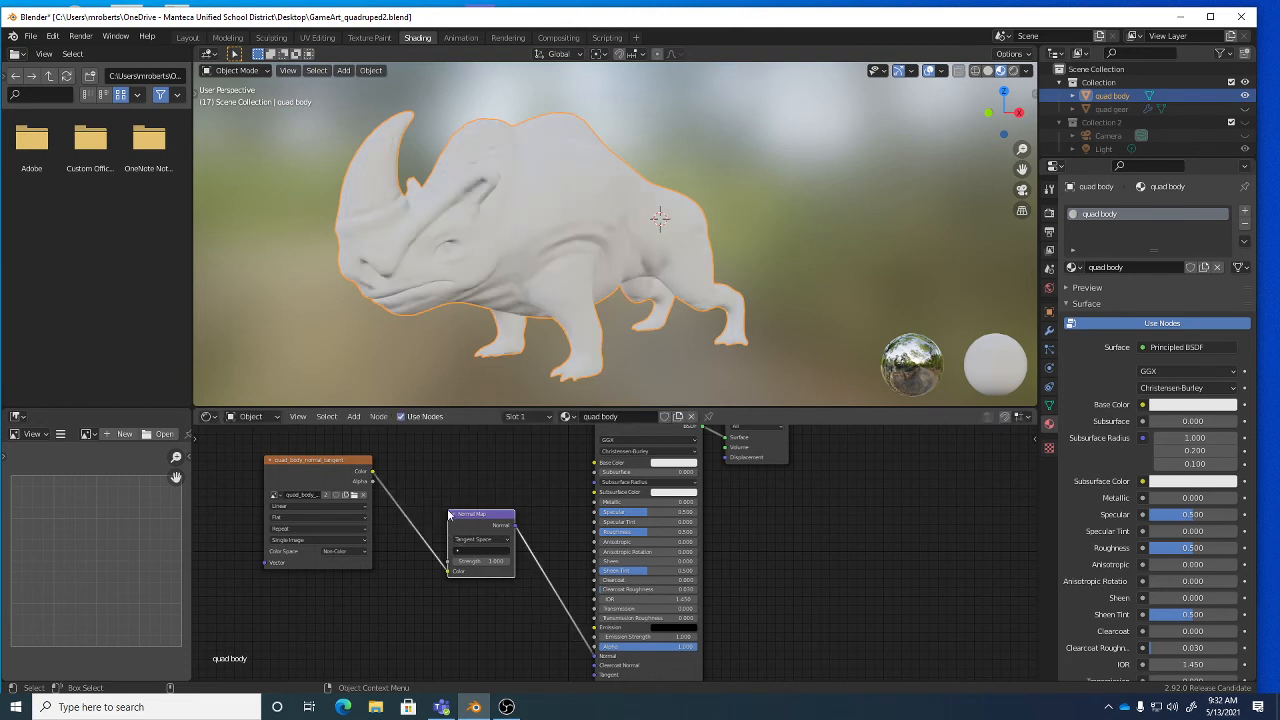
{"action": "left_click", "coordinate": [468, 550]}
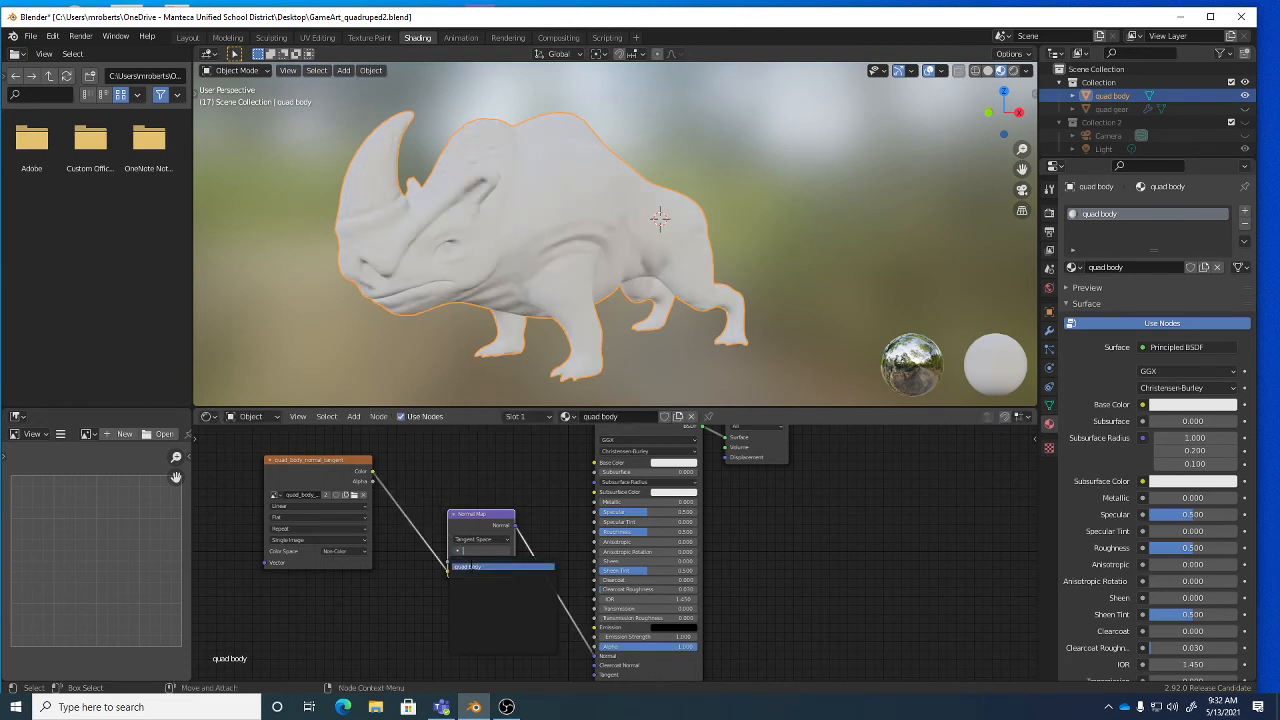
{"action": "left_click", "coordinate": [470, 566]}
{"action": "left_click", "coordinate": [477, 560]}
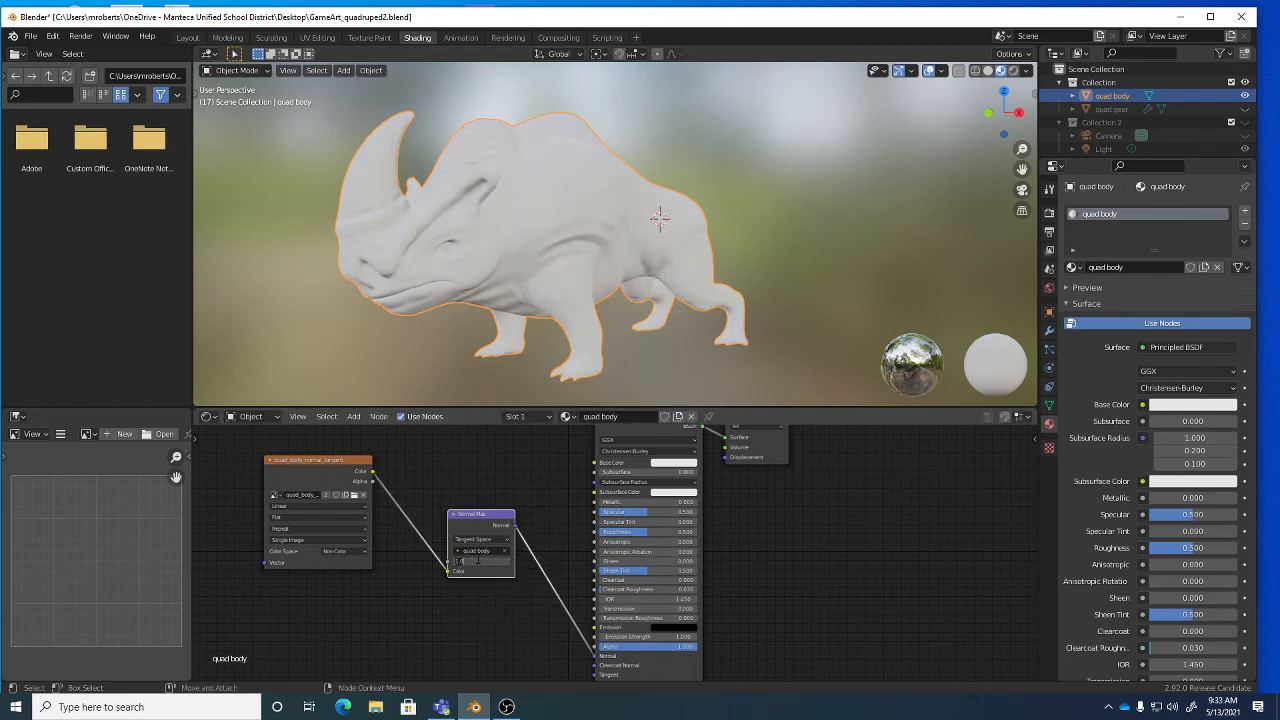
{"action": "type", "text": "2"}
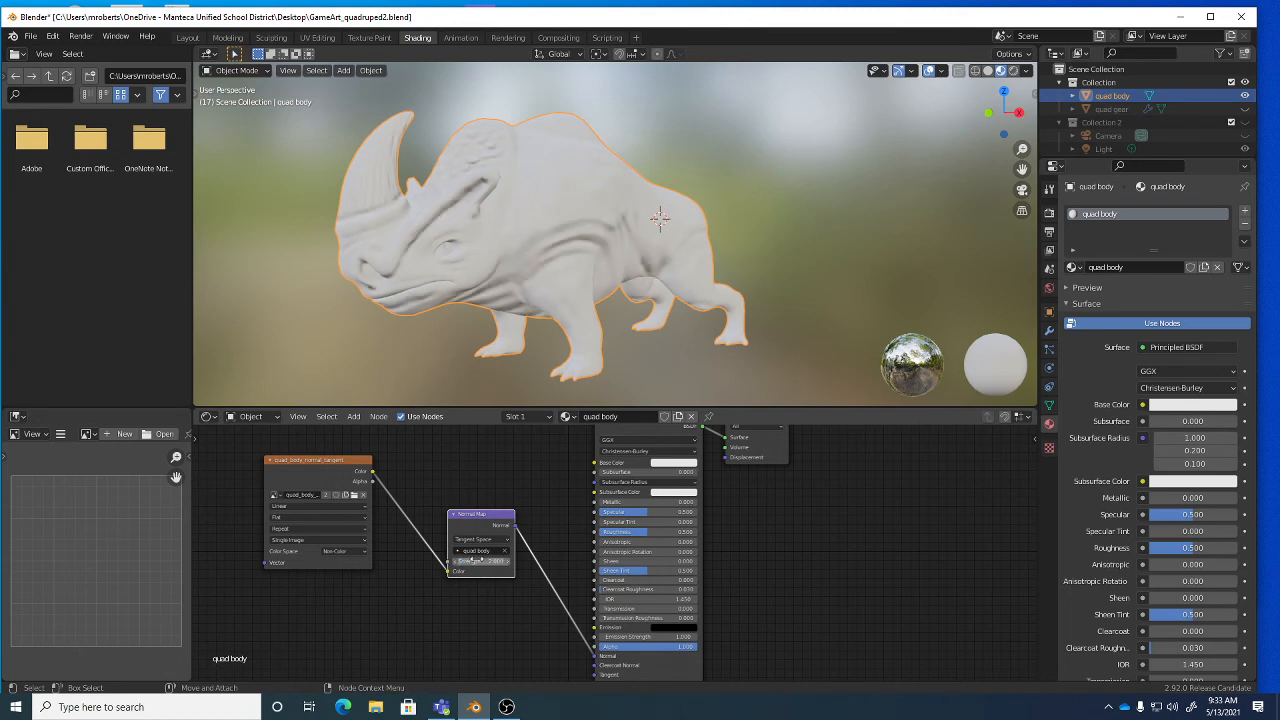
{"action": "key", "text": "Return"}
Inspect the rhino's normal-map detail, save GameArt_quadruped2.blend, and return to UV Editing.
{"action": "middle_click_drag", "start_coordinate": [500, 236], "coordinate": [621, 235]}
{"action": "scroll", "coordinate": [726, 236], "scroll_direction": "up", "scroll_amount": 3}
{"action": "scroll", "coordinate": [634, 227], "scroll_direction": "down", "scroll_amount": 3}
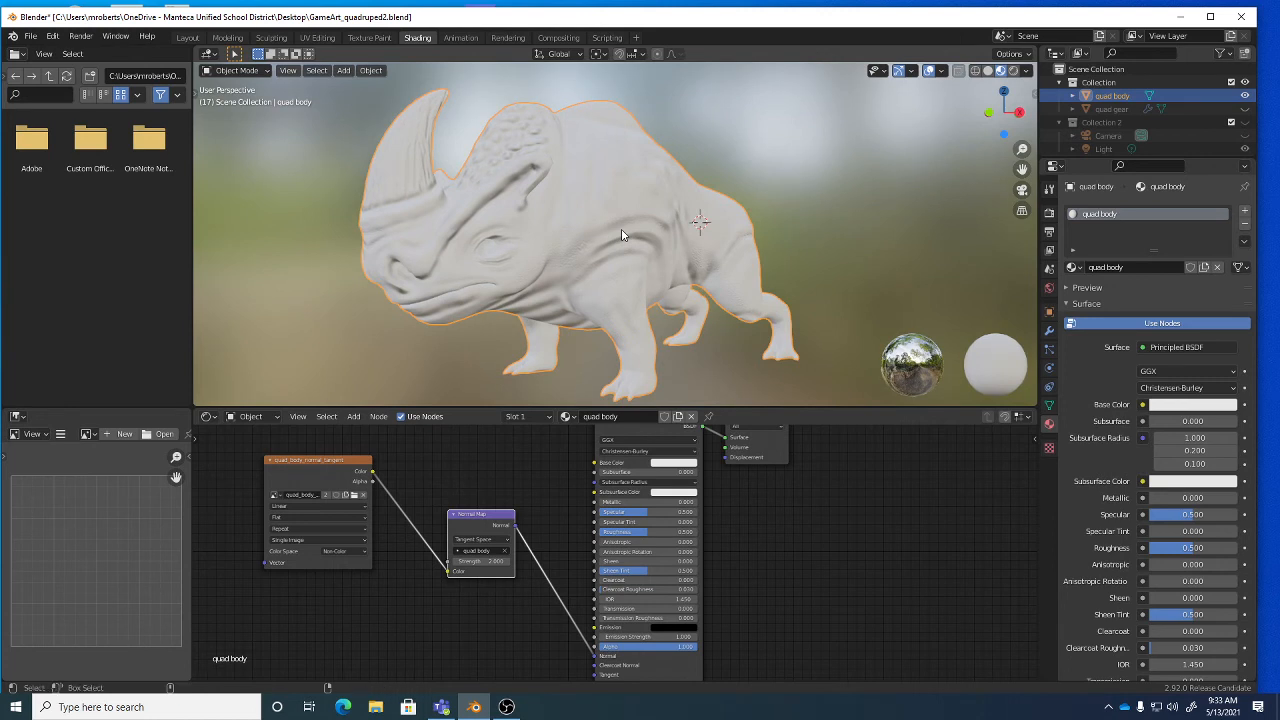
{"action": "key", "text": "ctrl+s"}
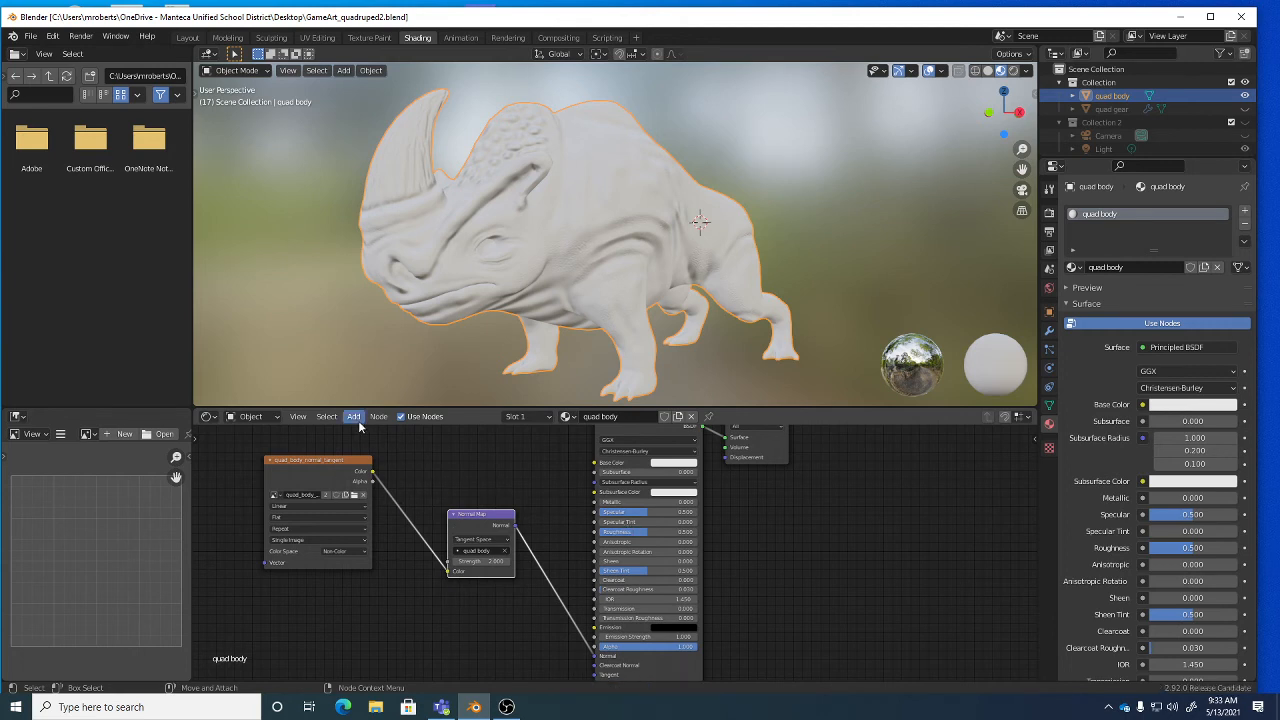
{"action": "left_click", "coordinate": [318, 38]}
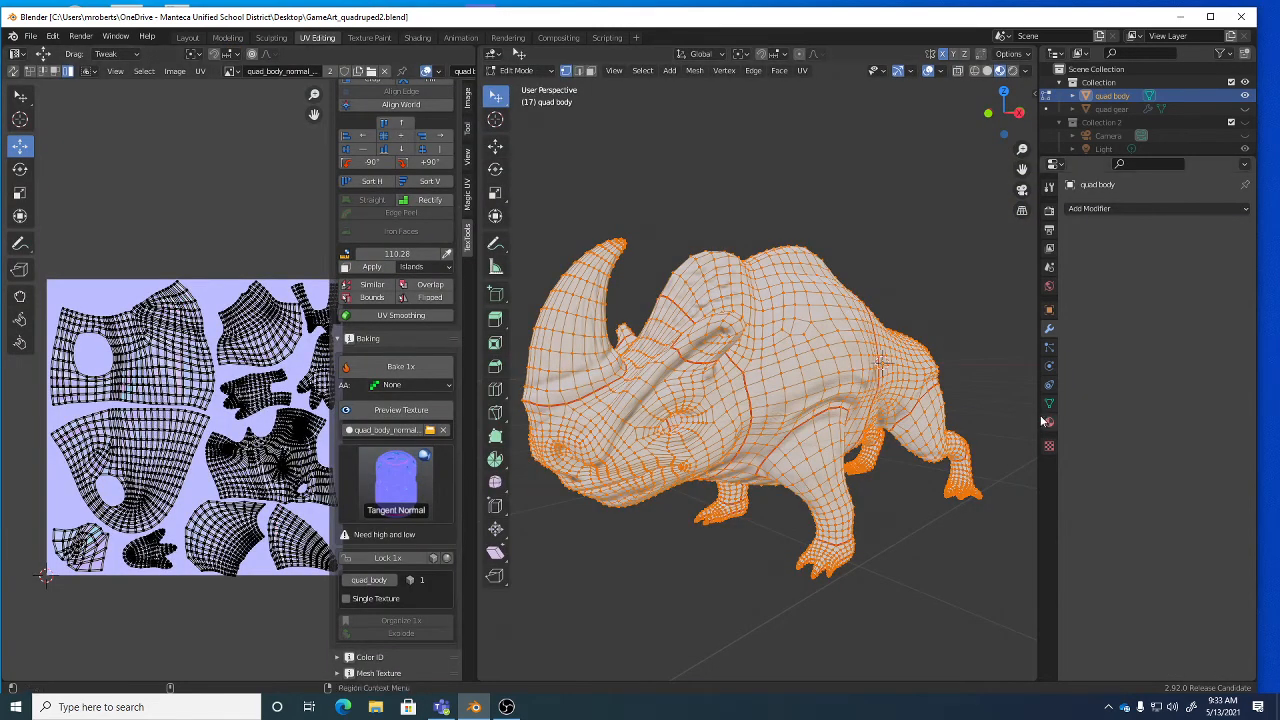
In Object Mode, show and select quad gear, hide quad body, and bake the gear's tangent normal map.
{"action": "key", "text": "Tab"}
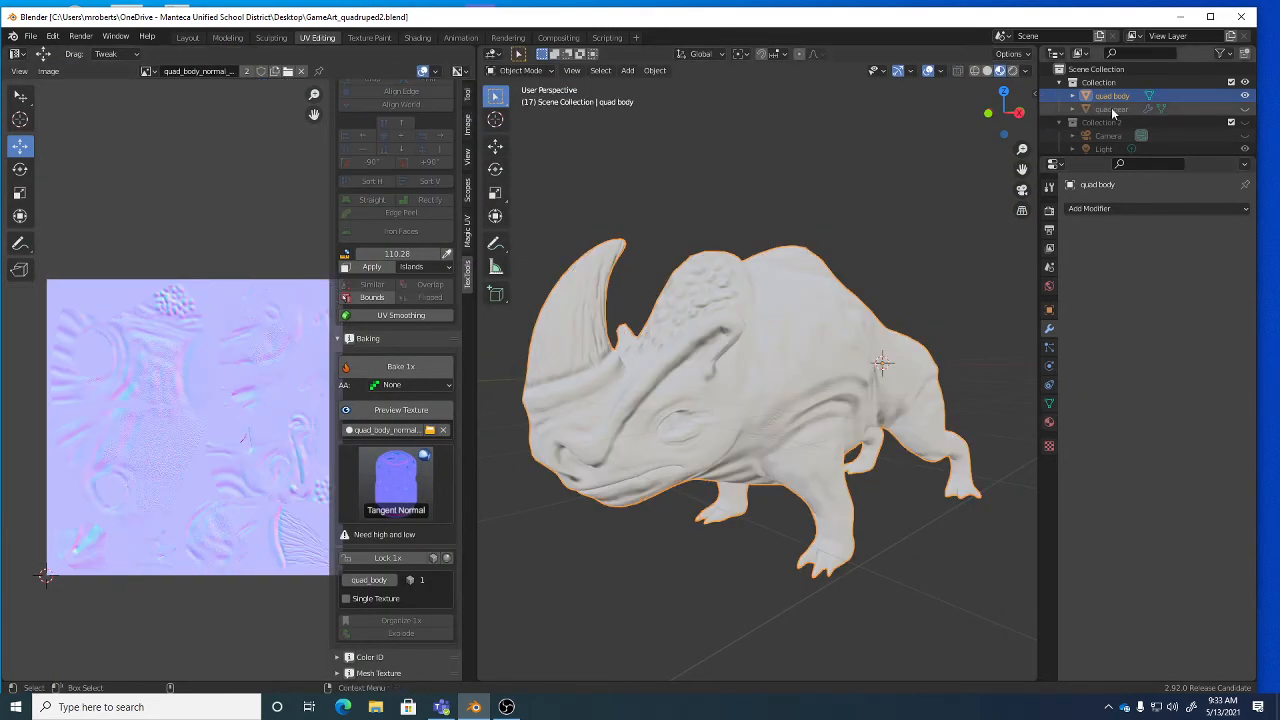
{"action": "left_click", "coordinate": [1218, 111]}
{"action": "left_click", "coordinate": [1245, 108]}
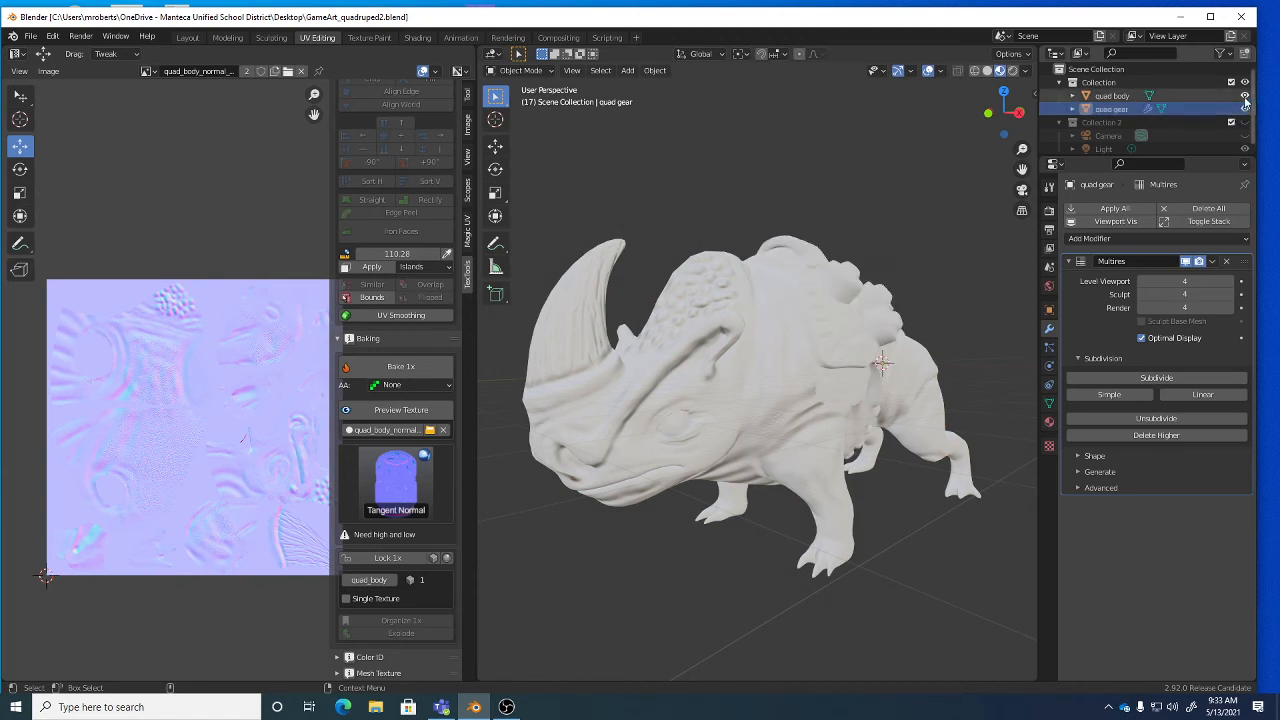
{"action": "left_click", "coordinate": [1245, 95]}
{"action": "left_click", "coordinate": [843, 330]}
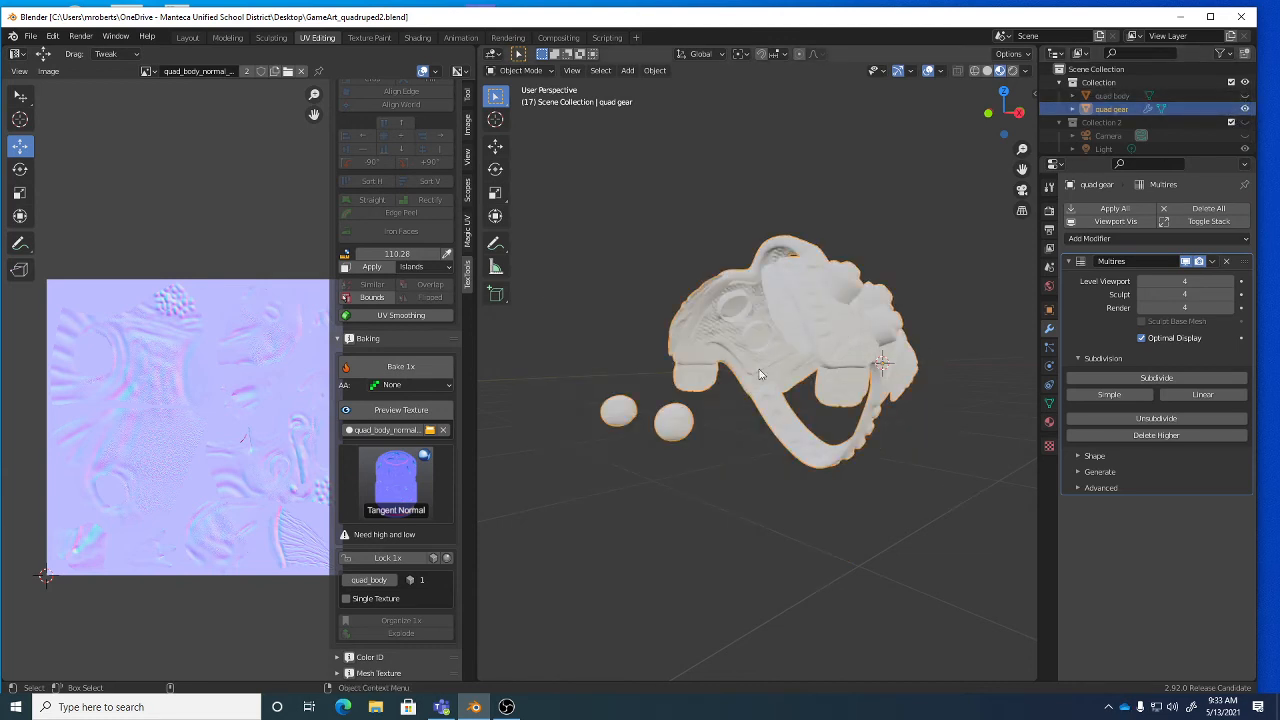
{"action": "scroll", "coordinate": [400, 300], "scroll_direction": "up", "scroll_amount": 5}
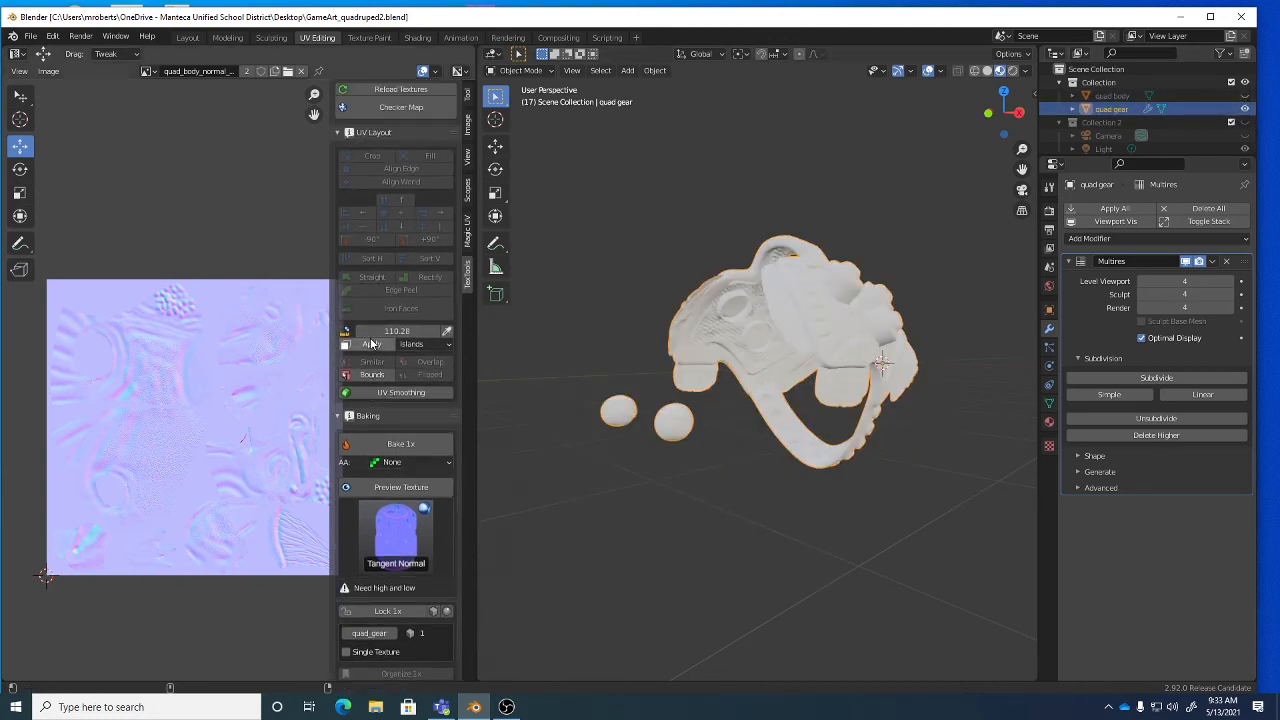
{"action": "scroll", "coordinate": [455, 368], "scroll_direction": "down", "scroll_amount": 3}
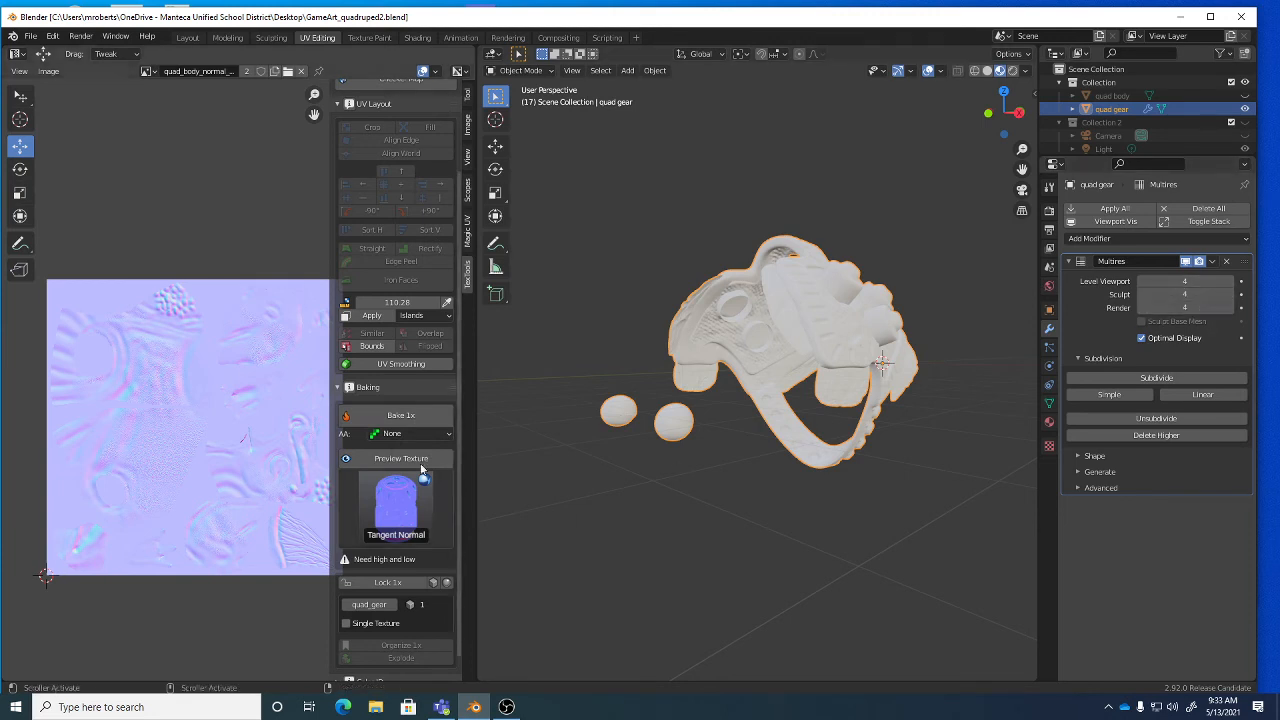
{"action": "left_click", "coordinate": [397, 416]}
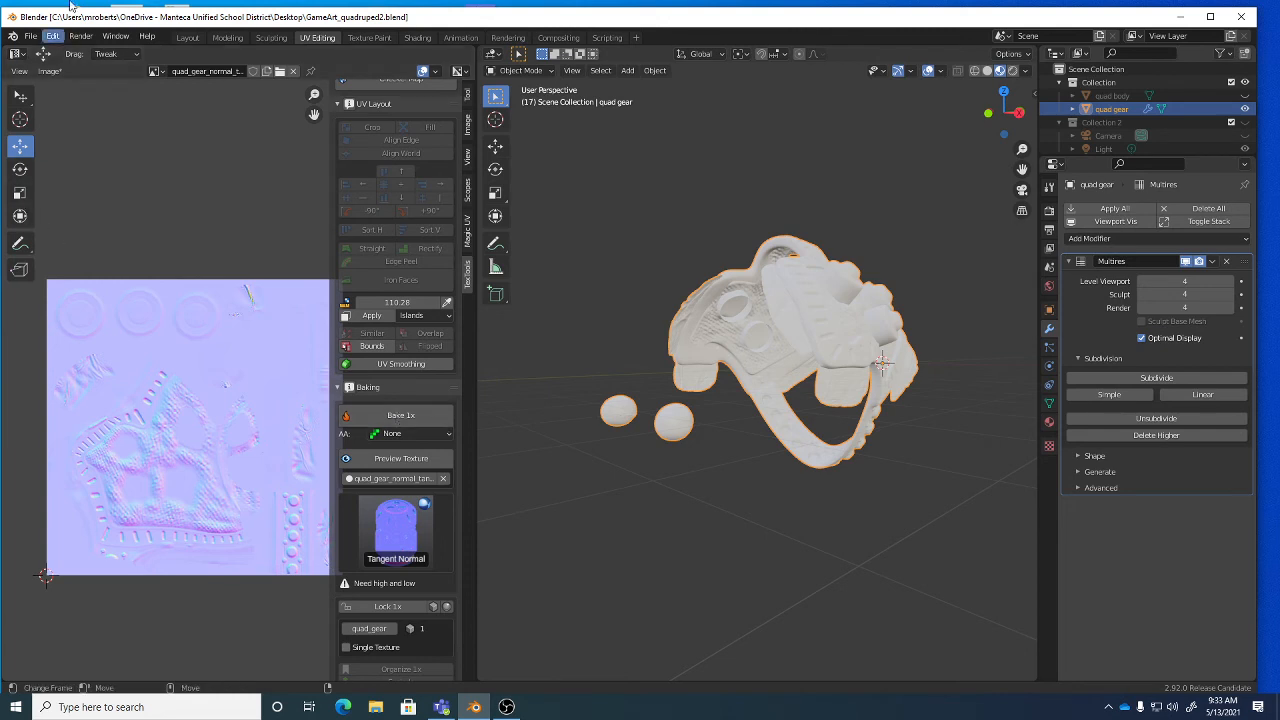
Begin renaming the baked gear map in Image > Save As, then abandon that dialog.
{"action": "left_click", "coordinate": [45, 72]}
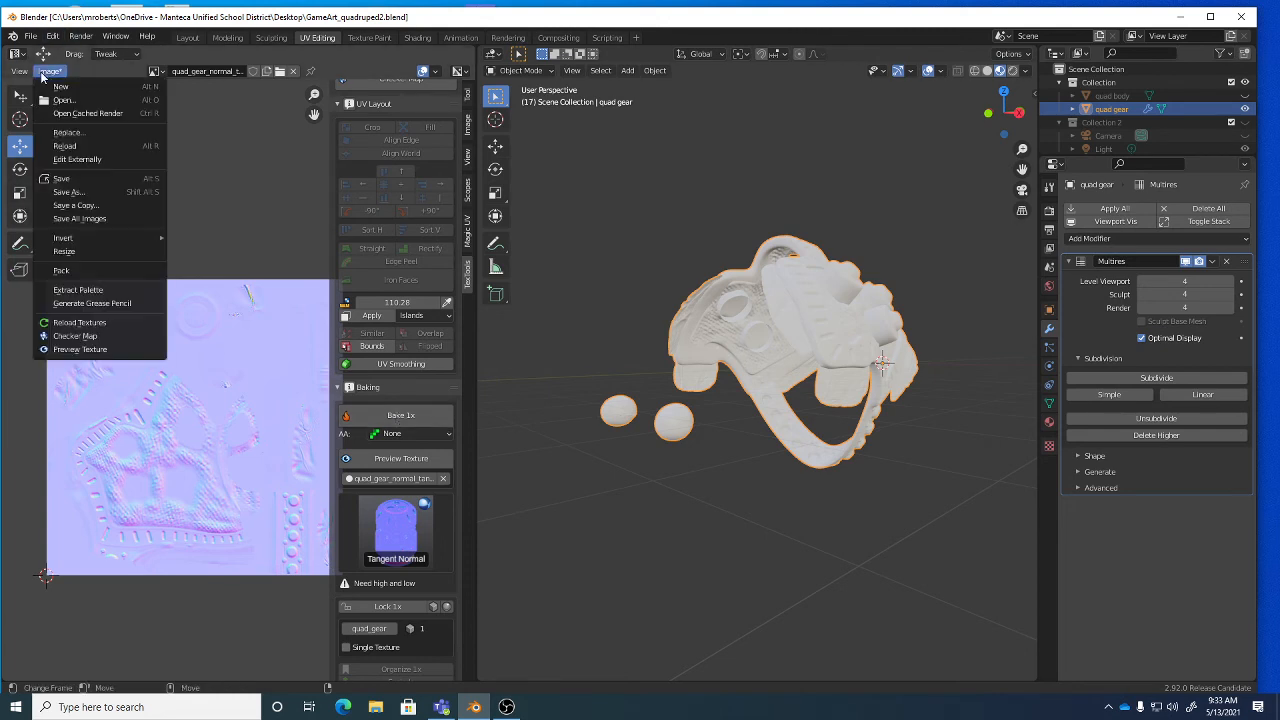
{"action": "left_click", "coordinate": [72, 191]}
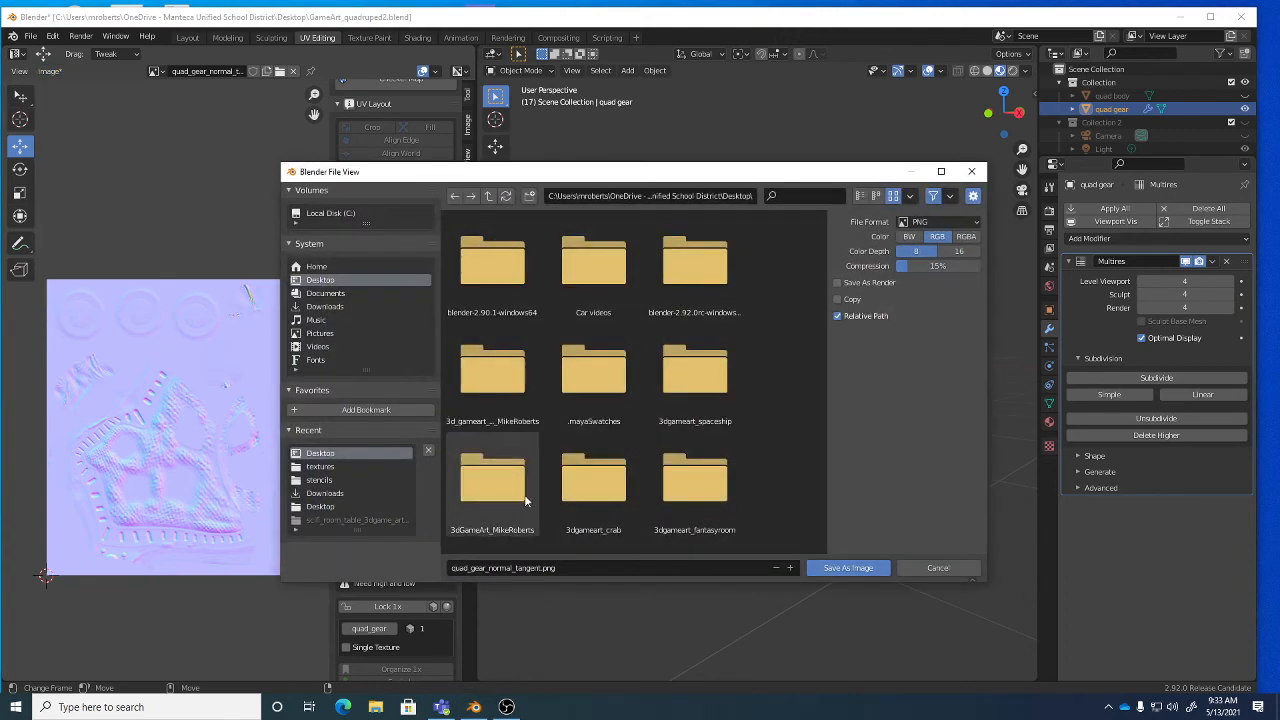
{"action": "left_click", "coordinate": [577, 568]}
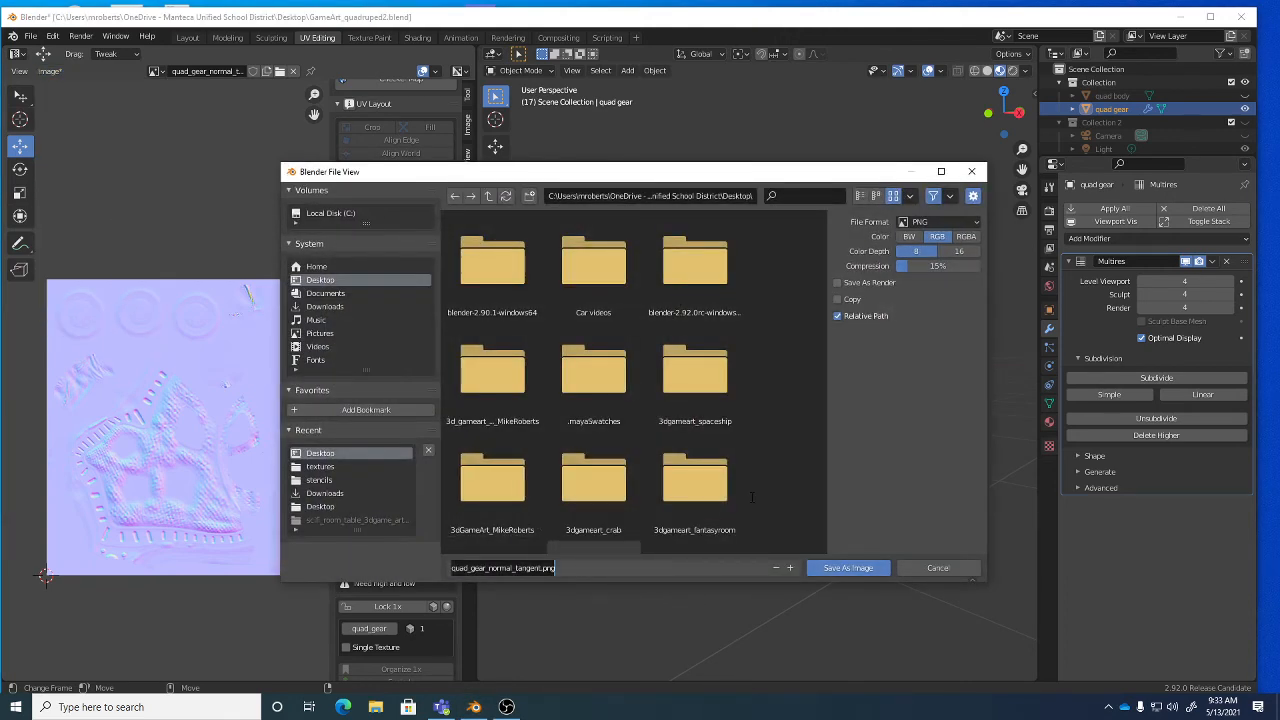
{"action": "key", "text": "BackSpace"}
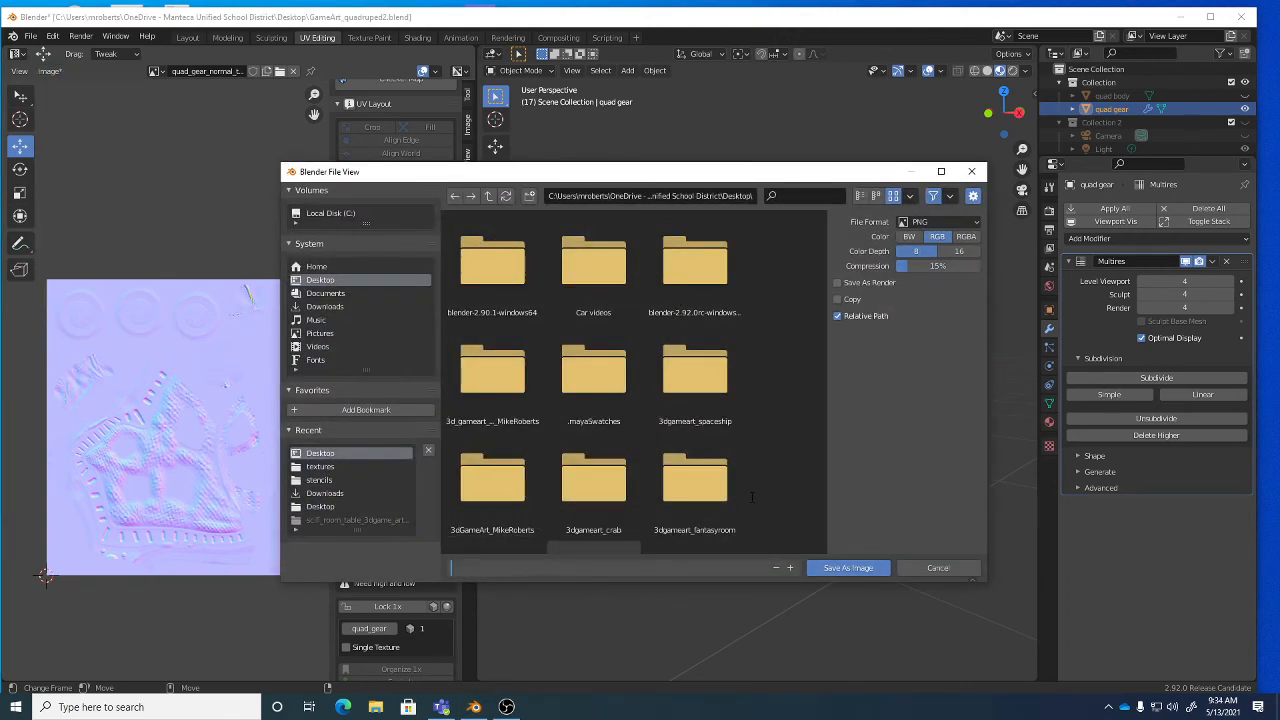
{"action": "left_click", "coordinate": [930, 576]}
{"action": "left_click", "coordinate": [933, 571]}
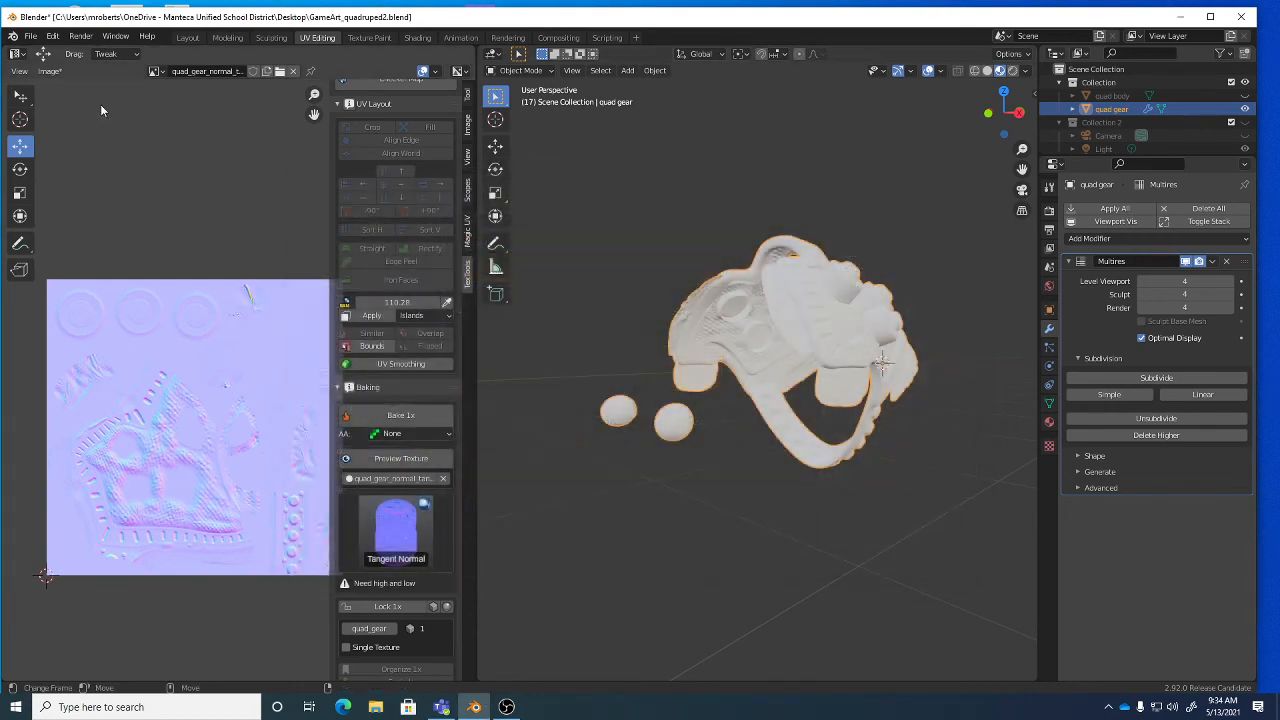
Save the baked gear normal map as quad_gear_normal.png.
{"action": "left_click", "coordinate": [49, 71]}
{"action": "left_click", "coordinate": [60, 189]}
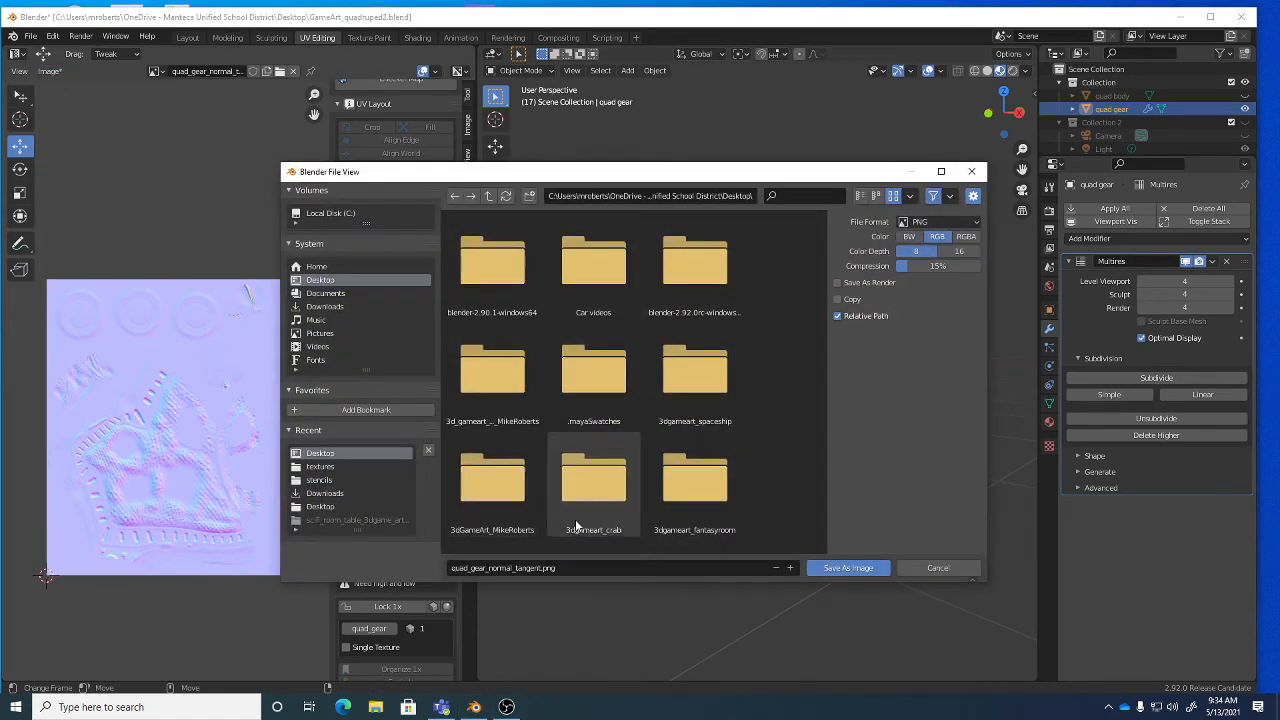
{"action": "left_click", "coordinate": [603, 568]}
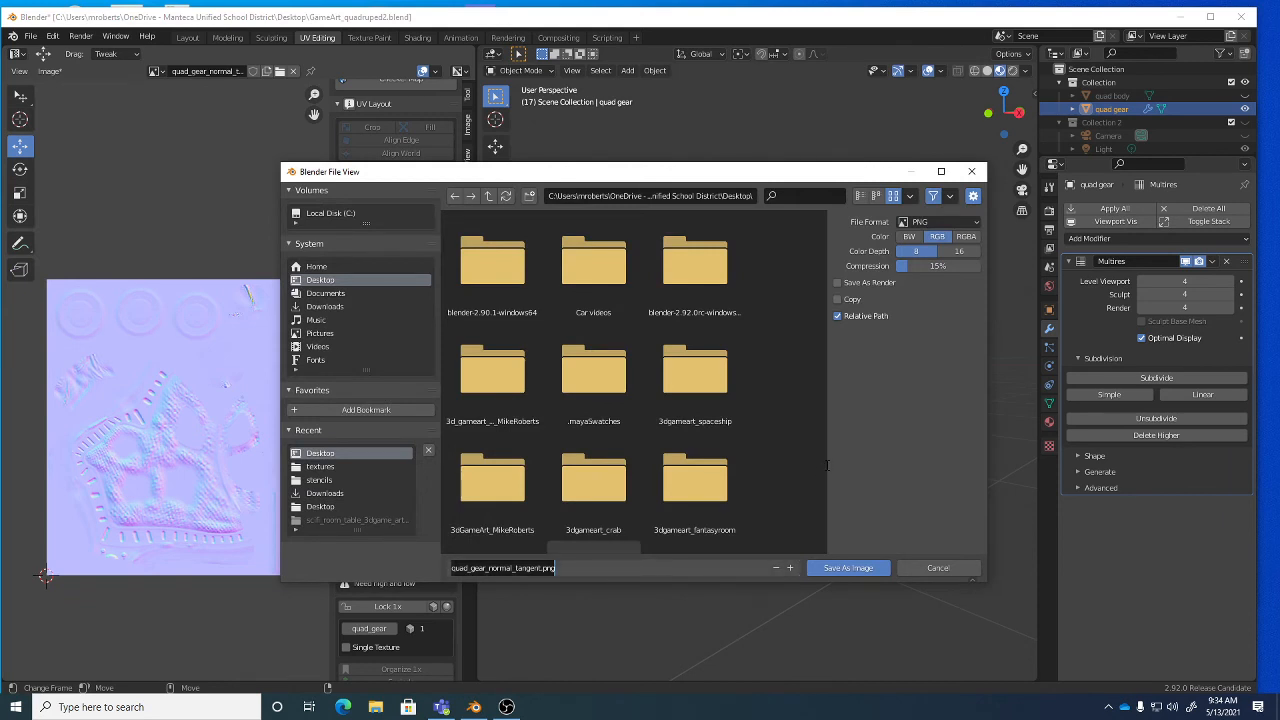
{"action": "key", "text": "Right"}
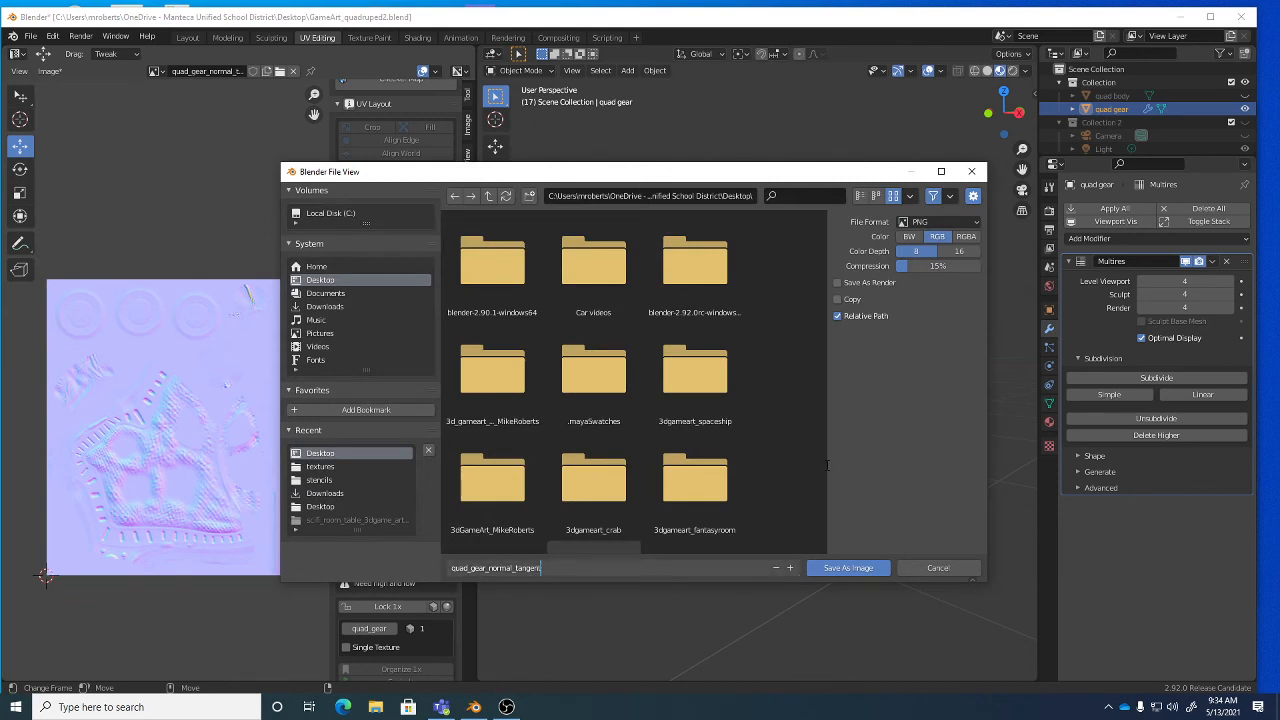
{"action": "key", "text": "BackSpace"}
{"action": "key", "text": "BackSpace"}
{"action": "key", "text": "BackSpace"}
{"action": "key", "text": "BackSpace"}
{"action": "key", "text": "BackSpace"}
{"action": "key", "text": "BackSpace"}
{"action": "key", "text": "BackSpace"}
{"action": "key", "text": "Return"}
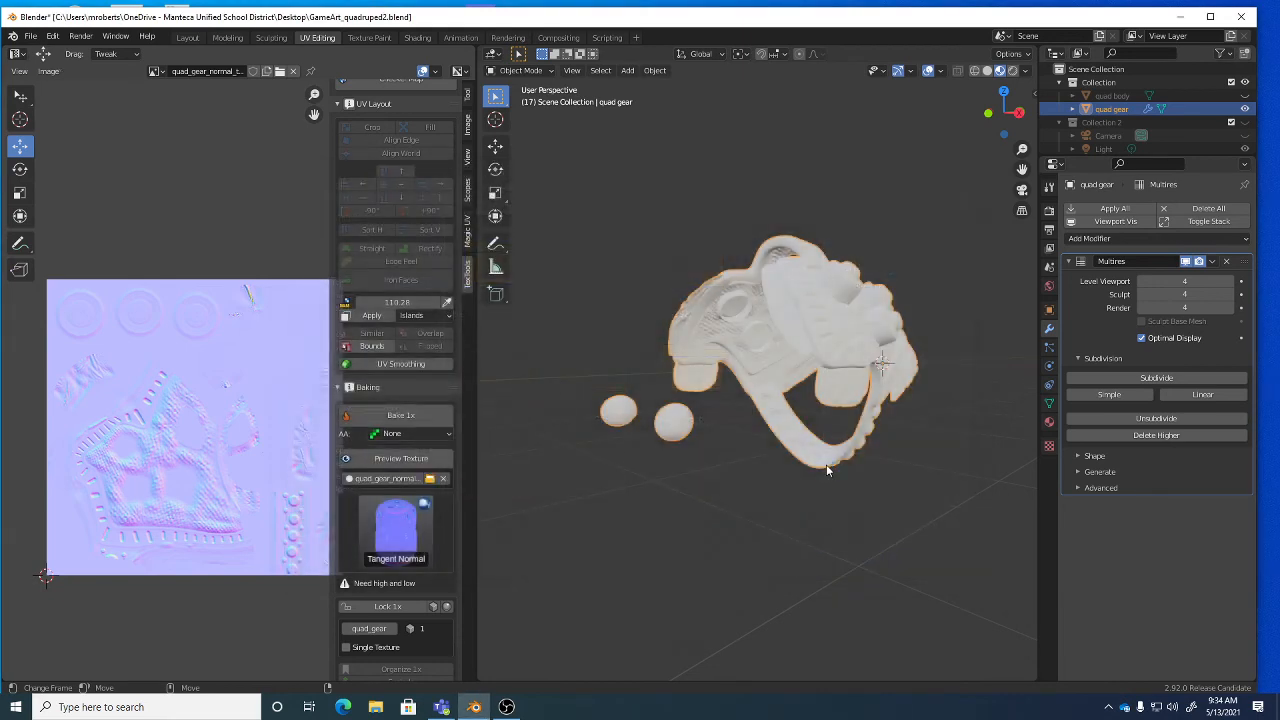
Delete the quad gear's Multires modifier and switch to the Shading workspace.
{"action": "middle_click_drag", "start_coordinate": [796, 275], "coordinate": [785, 312]}
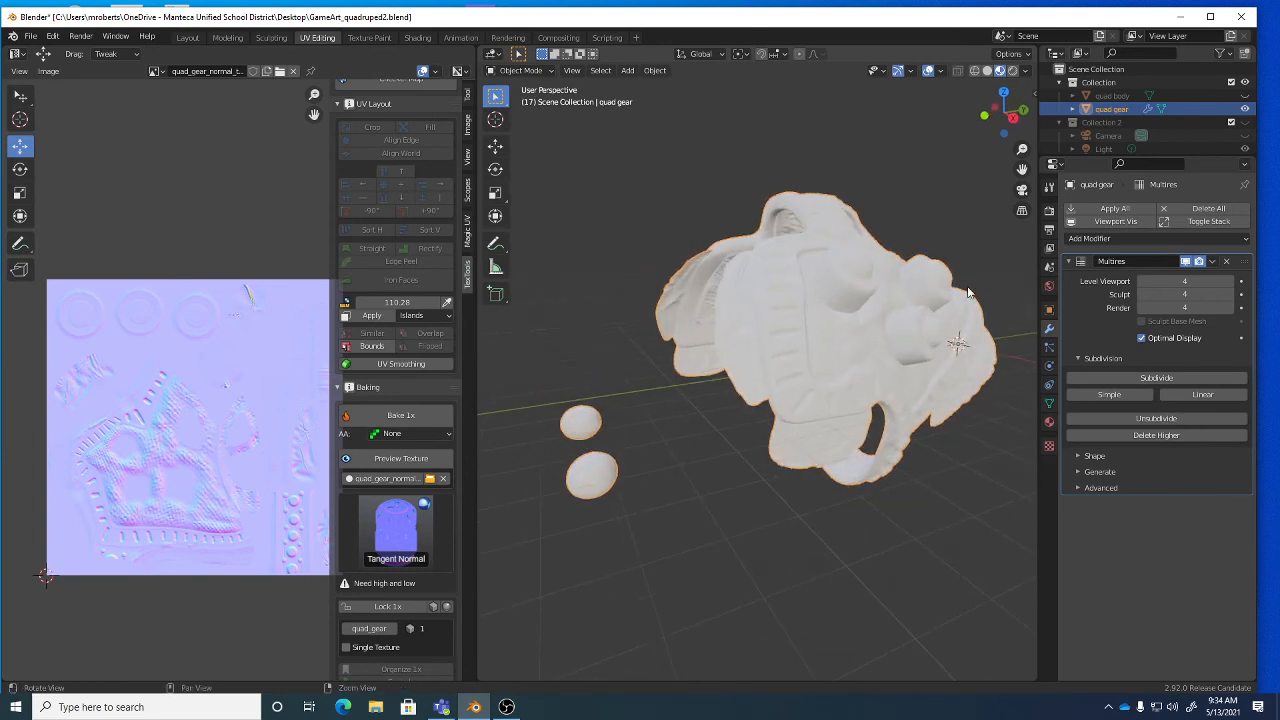
{"action": "left_click", "coordinate": [1226, 261]}
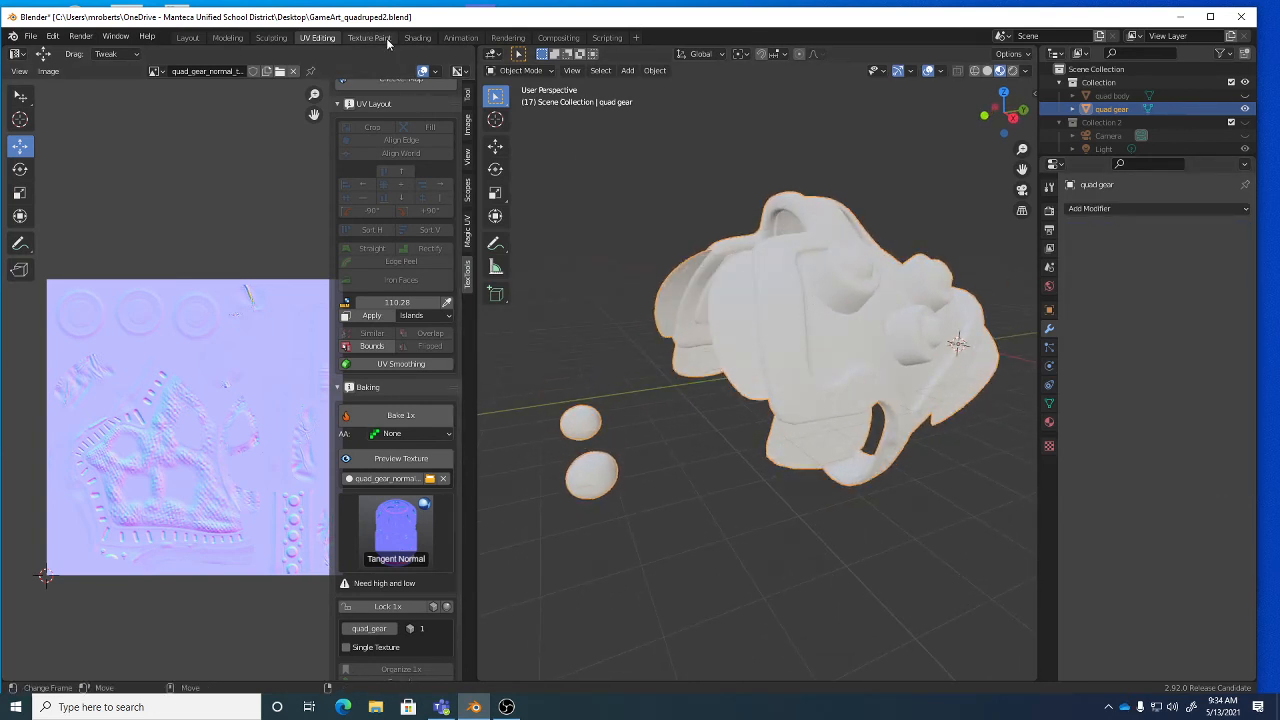
{"action": "left_click", "coordinate": [417, 37]}
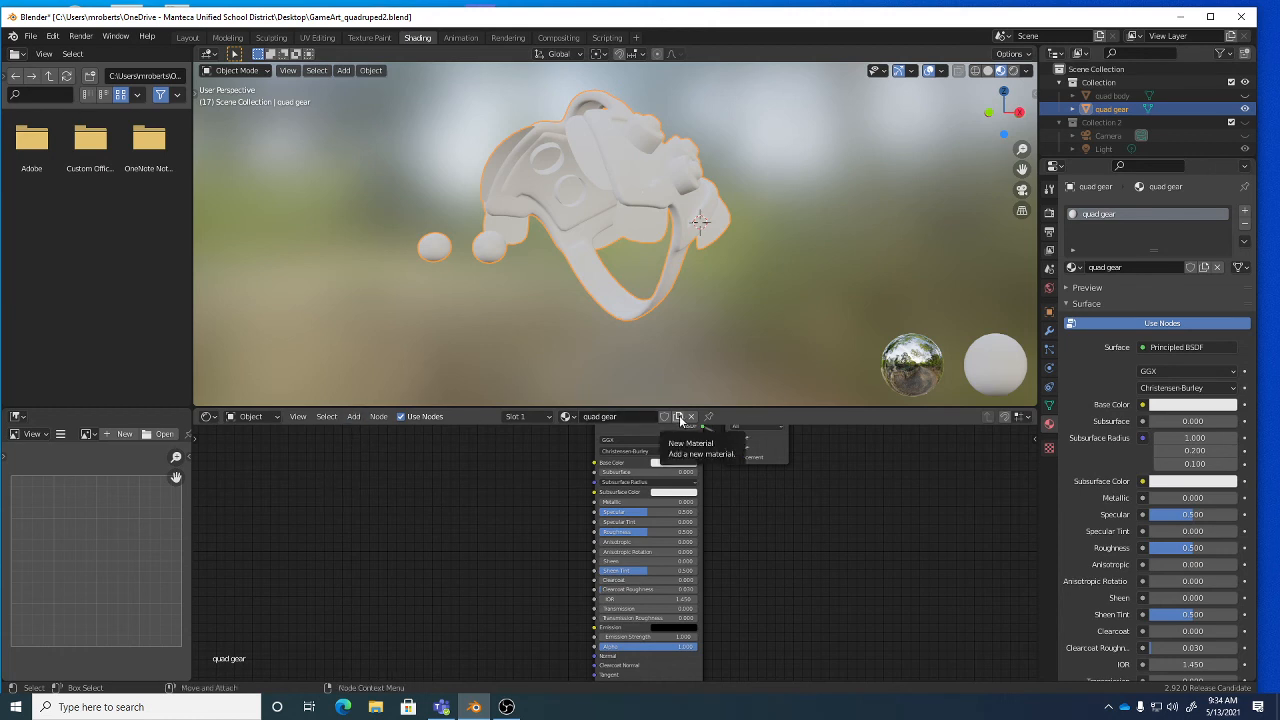
Look at the quad body material's nodes, then return to the quad gear material.
{"action": "left_click", "coordinate": [567, 416]}
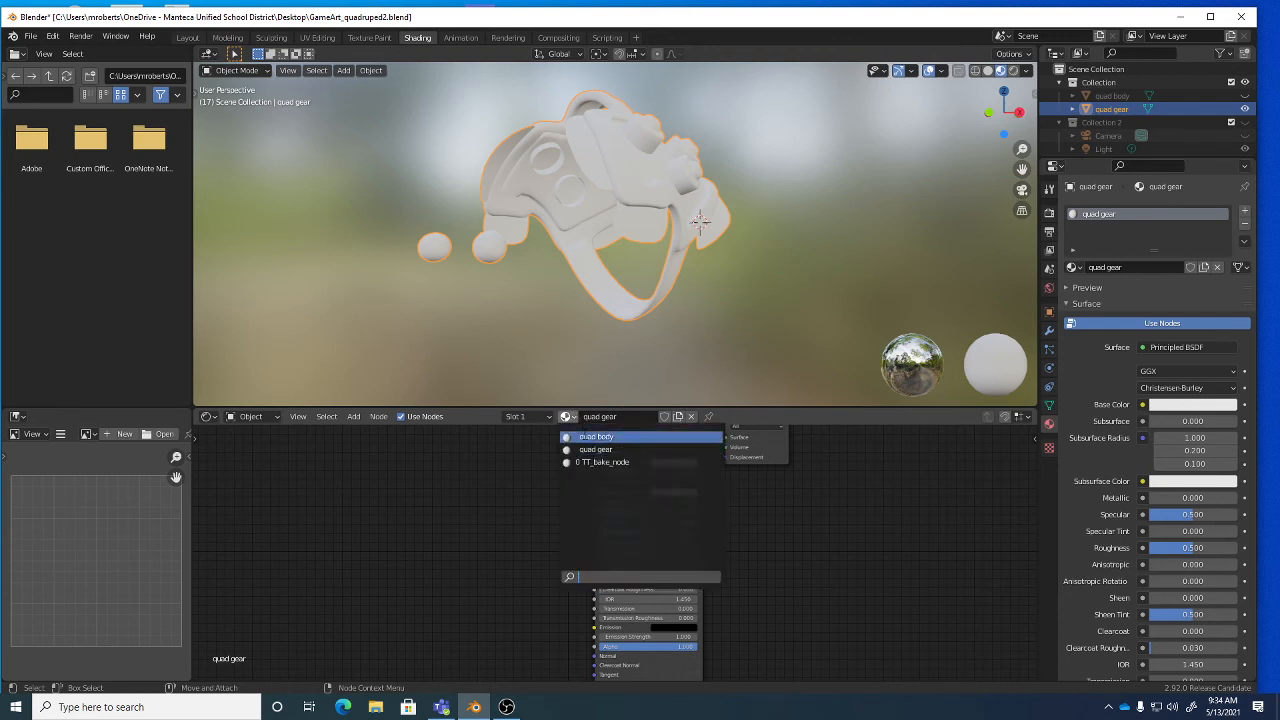
{"action": "left_click", "coordinate": [590, 437]}
{"action": "middle_click_drag", "start_coordinate": [630, 170], "coordinate": [628, 212]}
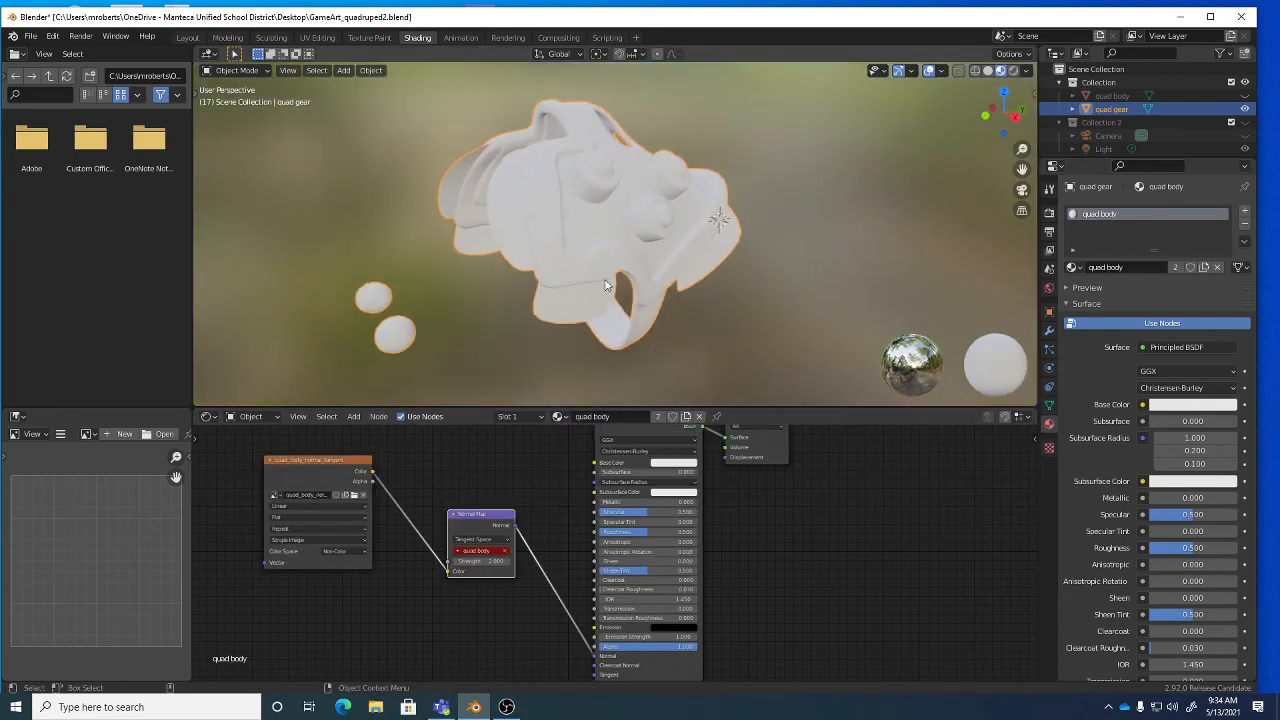
{"action": "left_click", "coordinate": [558, 416]}
{"action": "left_click", "coordinate": [585, 449]}
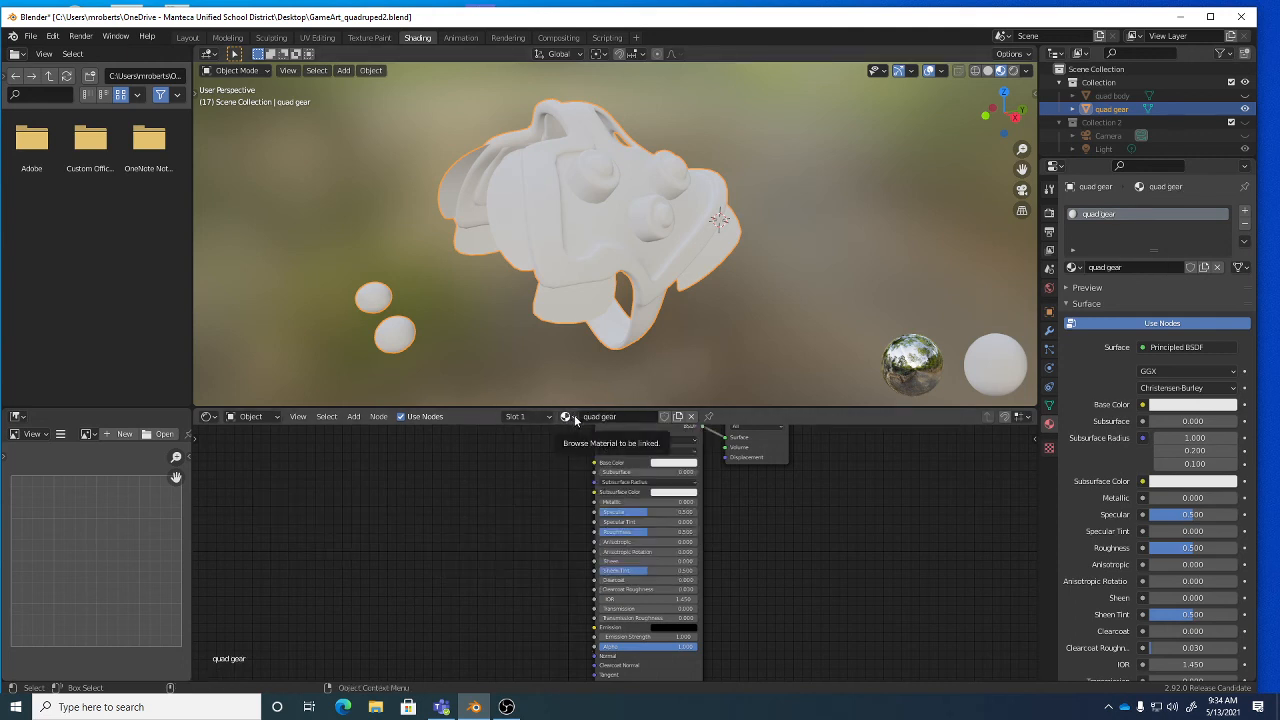
{"action": "scroll", "coordinate": [778, 529], "scroll_direction": "down", "scroll_amount": 2}
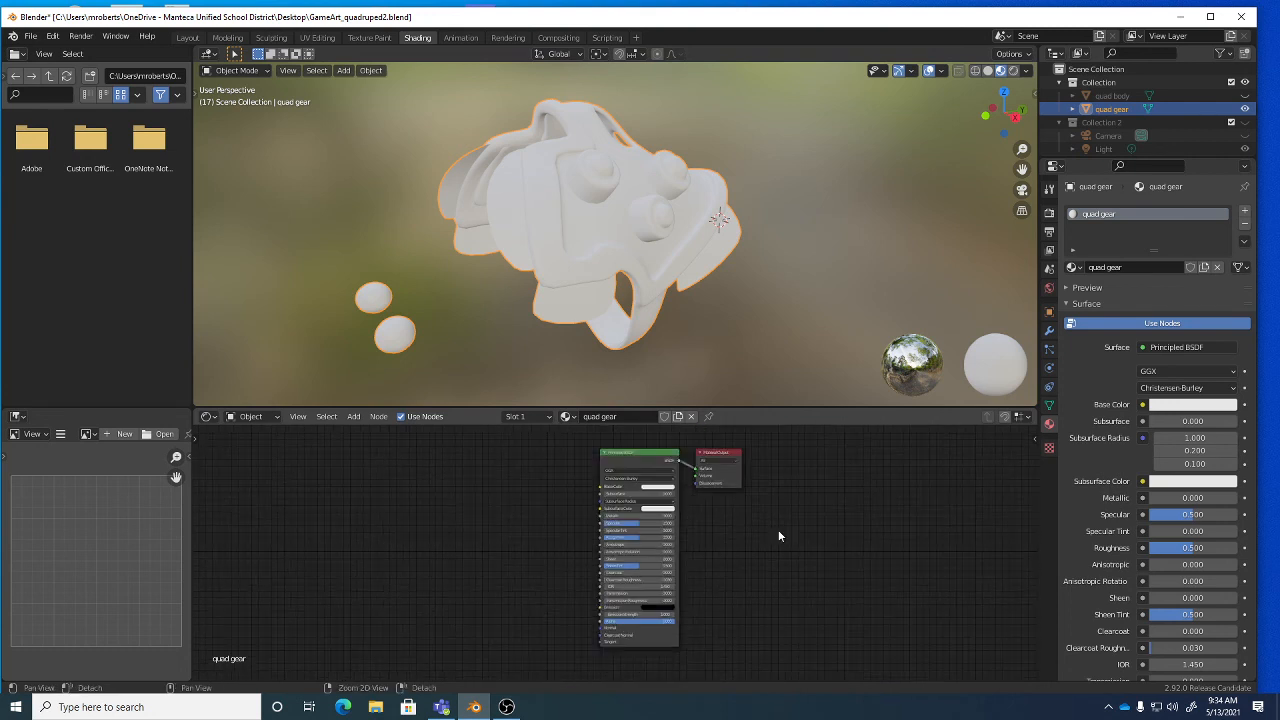
Add an Image Texture node loading quad_gear_normal.png left of the gear shader.
{"action": "left_click", "coordinate": [360, 418]}
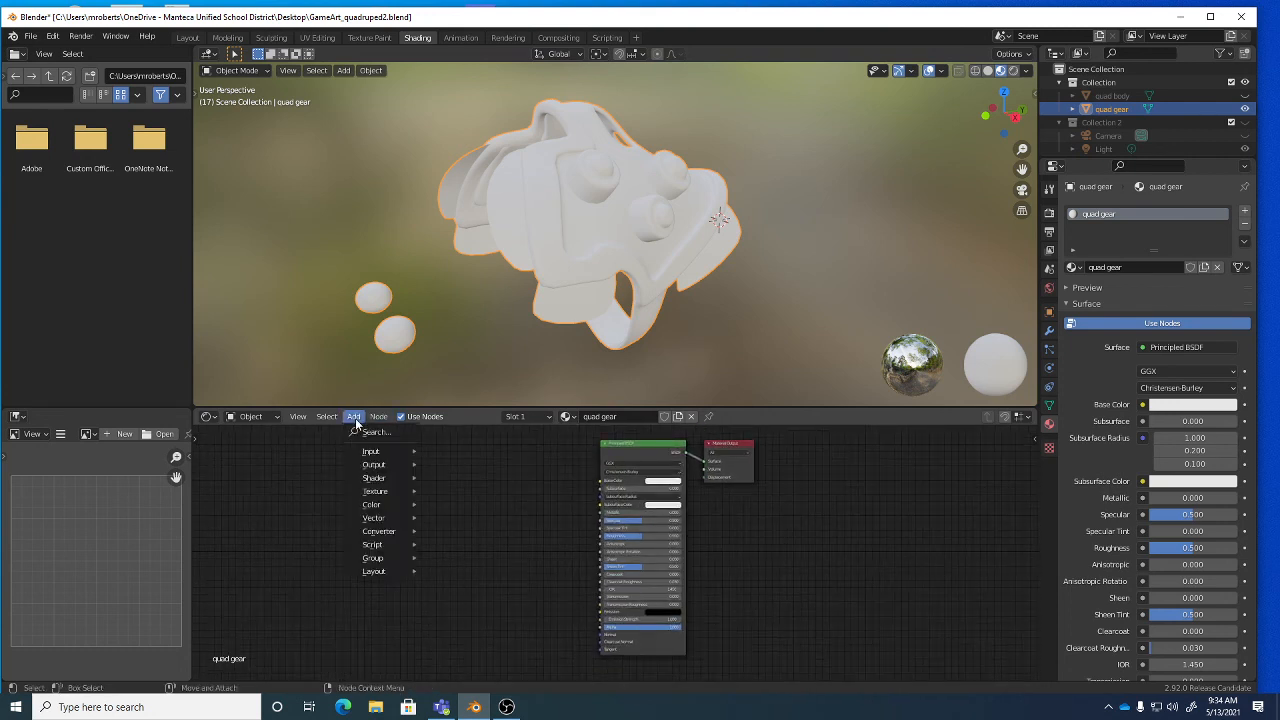
{"action": "mouse_move", "coordinate": [386, 492]}
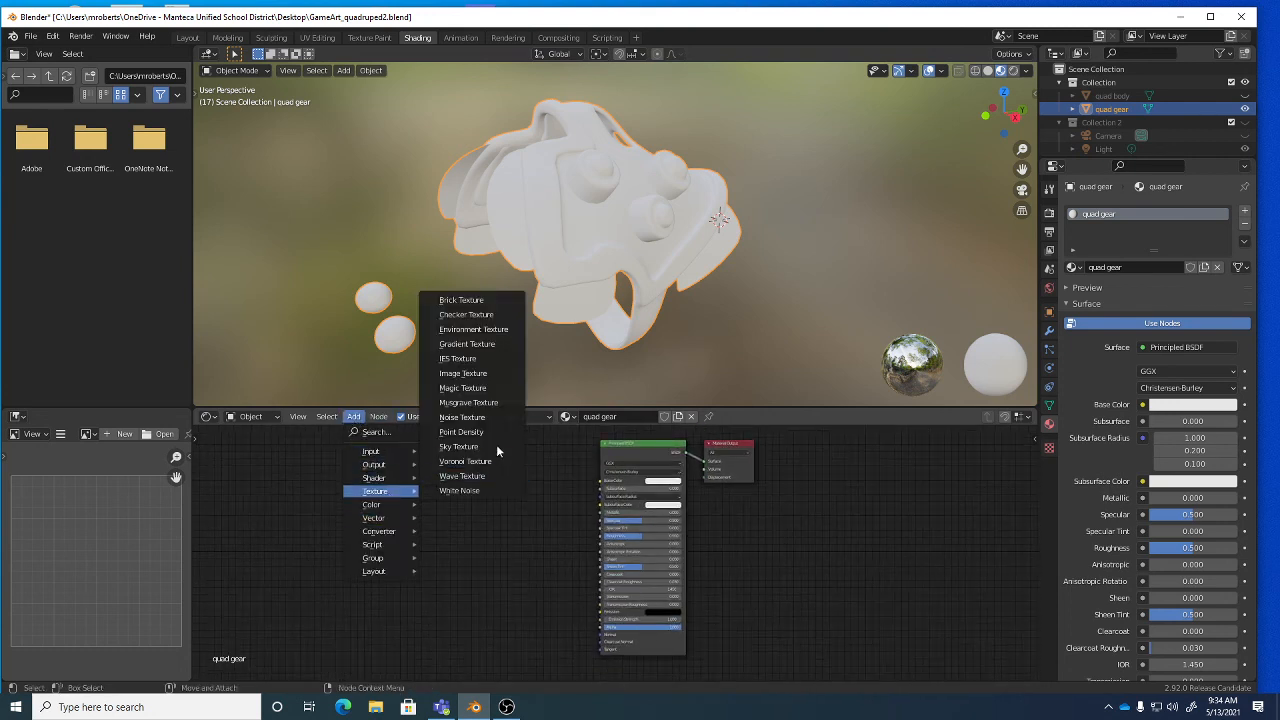
{"action": "left_click", "coordinate": [462, 373]}
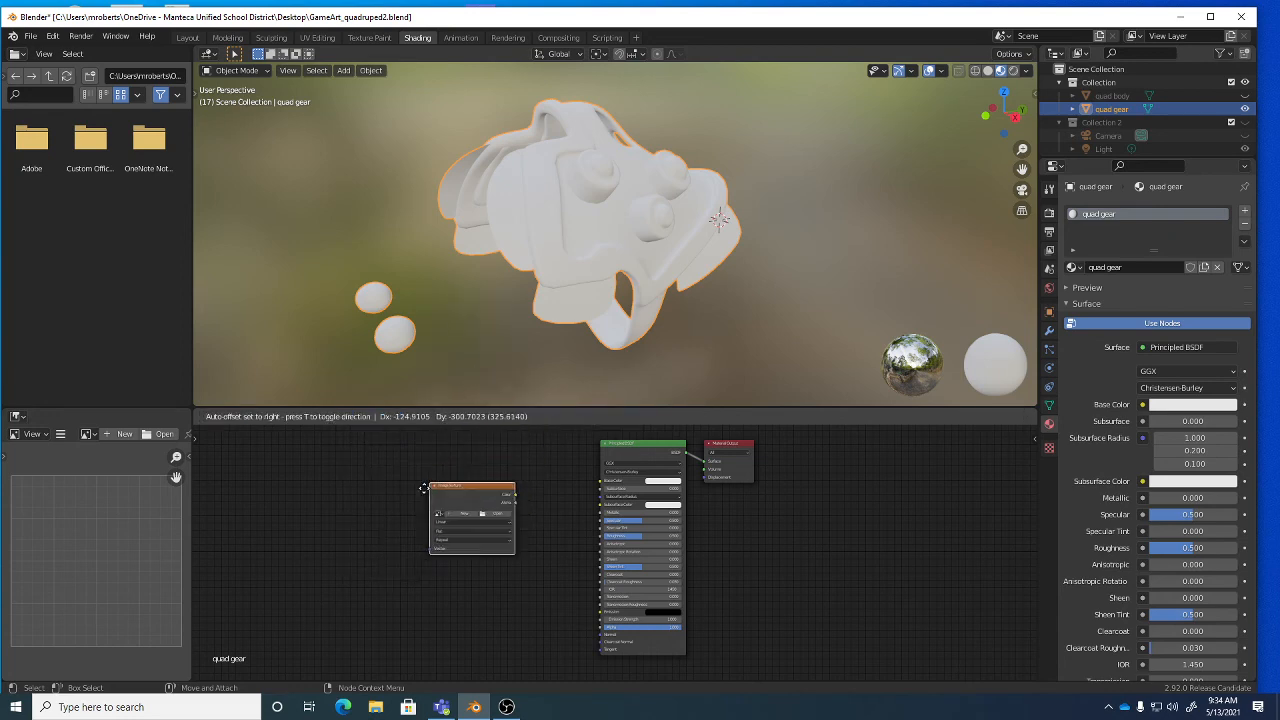
{"action": "left_click", "coordinate": [350, 505]}
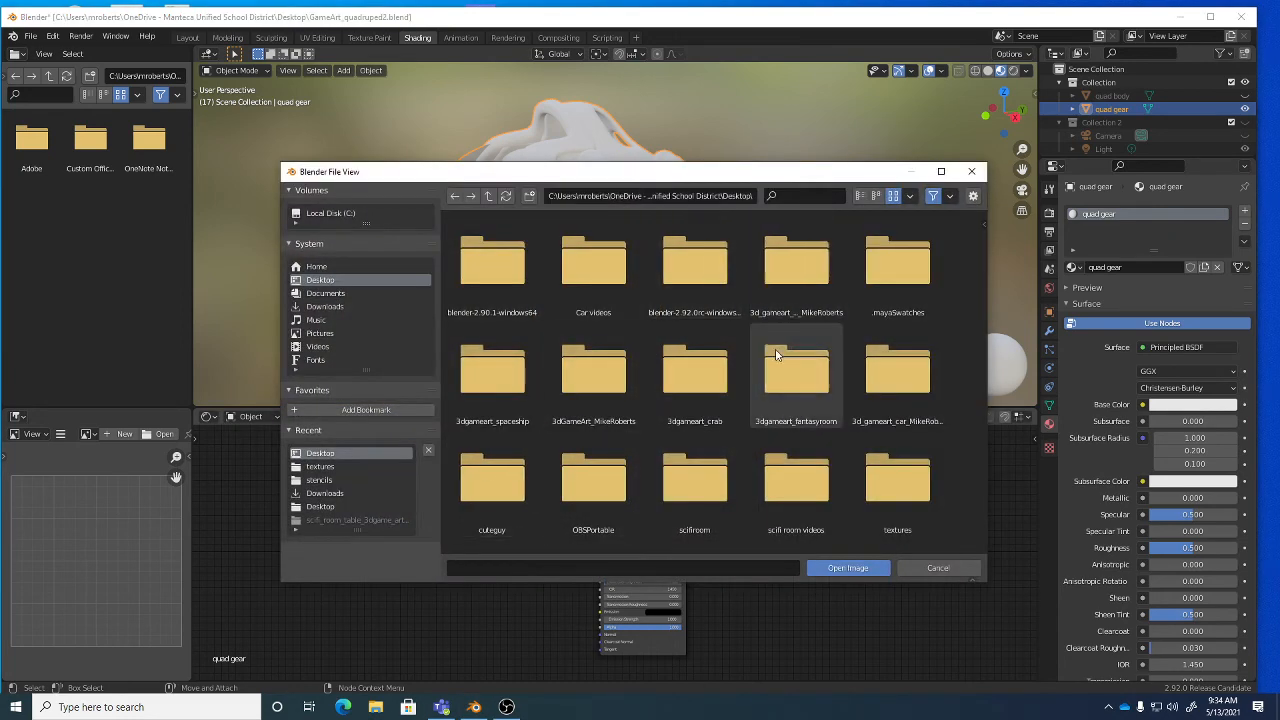
{"action": "scroll", "coordinate": [775, 354], "scroll_direction": "down", "scroll_amount": 5}
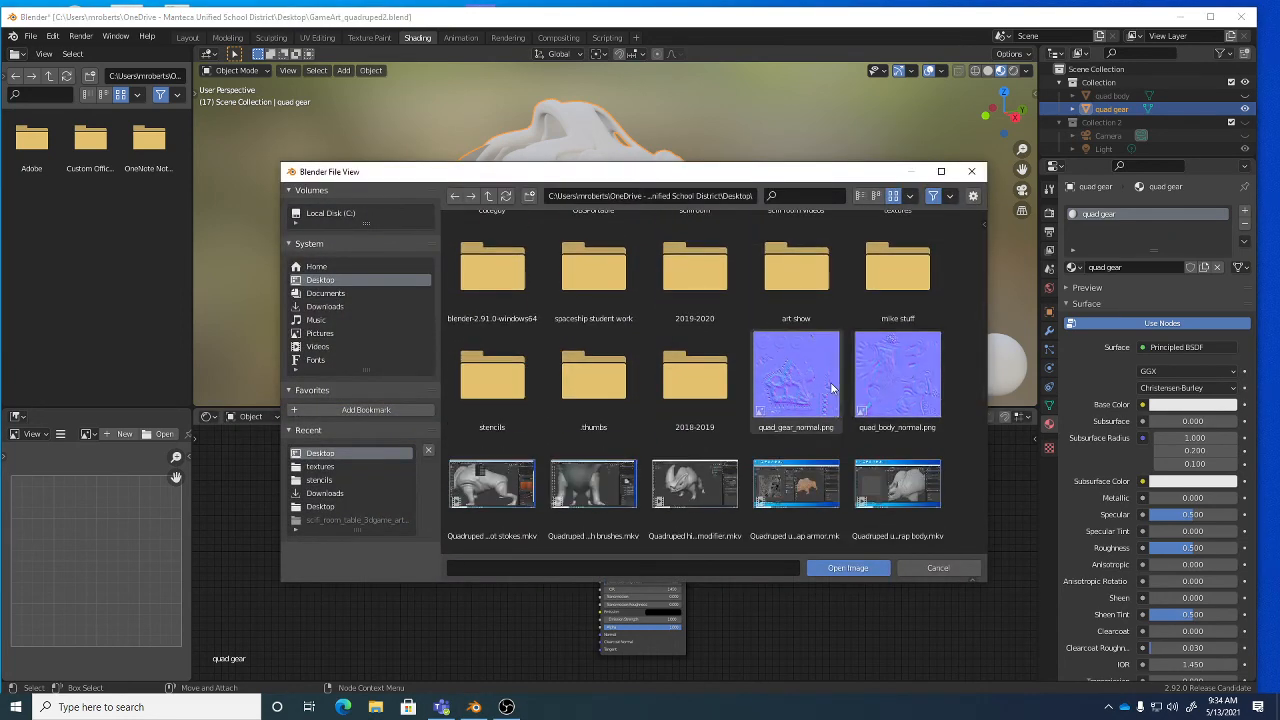
{"action": "left_click", "coordinate": [813, 383]}
{"action": "left_click", "coordinate": [868, 568]}
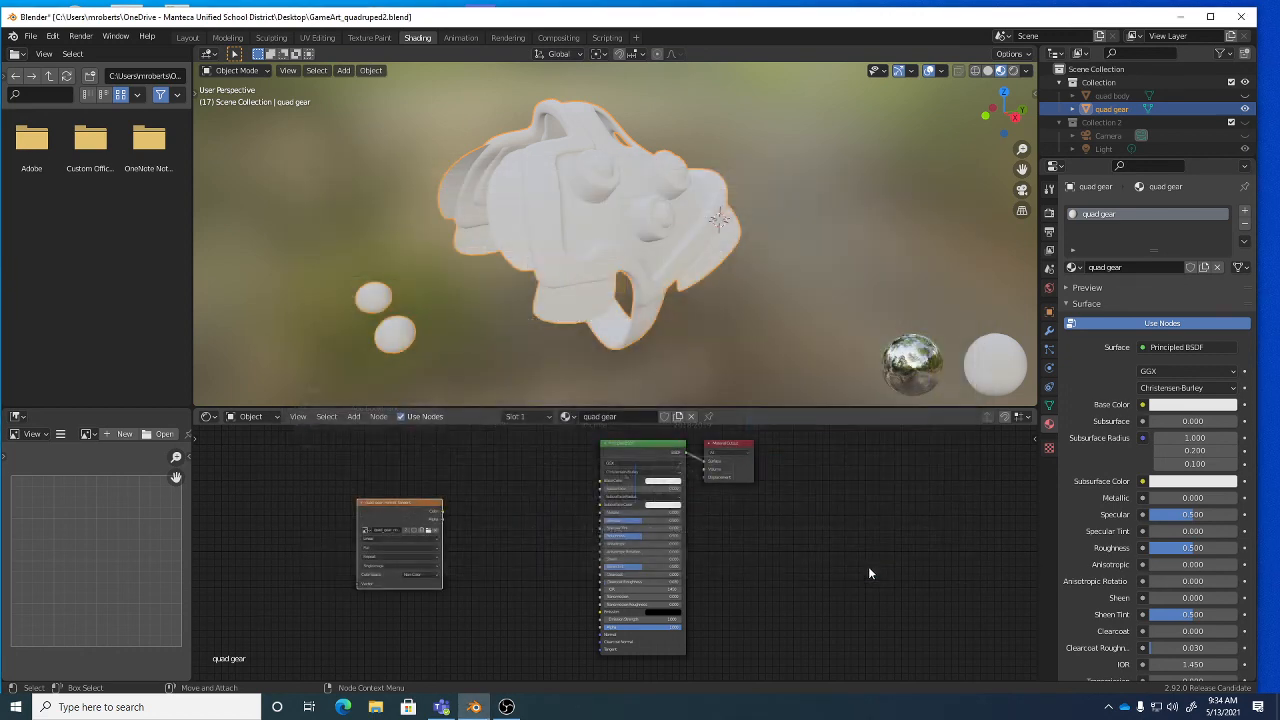
{"action": "mouse_move", "coordinate": [419, 512]}
{"action": "left_mouse_down"}
{"action": "mouse_move", "coordinate": [390, 514]}
{"action": "mouse_move", "coordinate": [458, 536]}
{"action": "mouse_move", "coordinate": [604, 638]}
{"action": "left_mouse_up"}
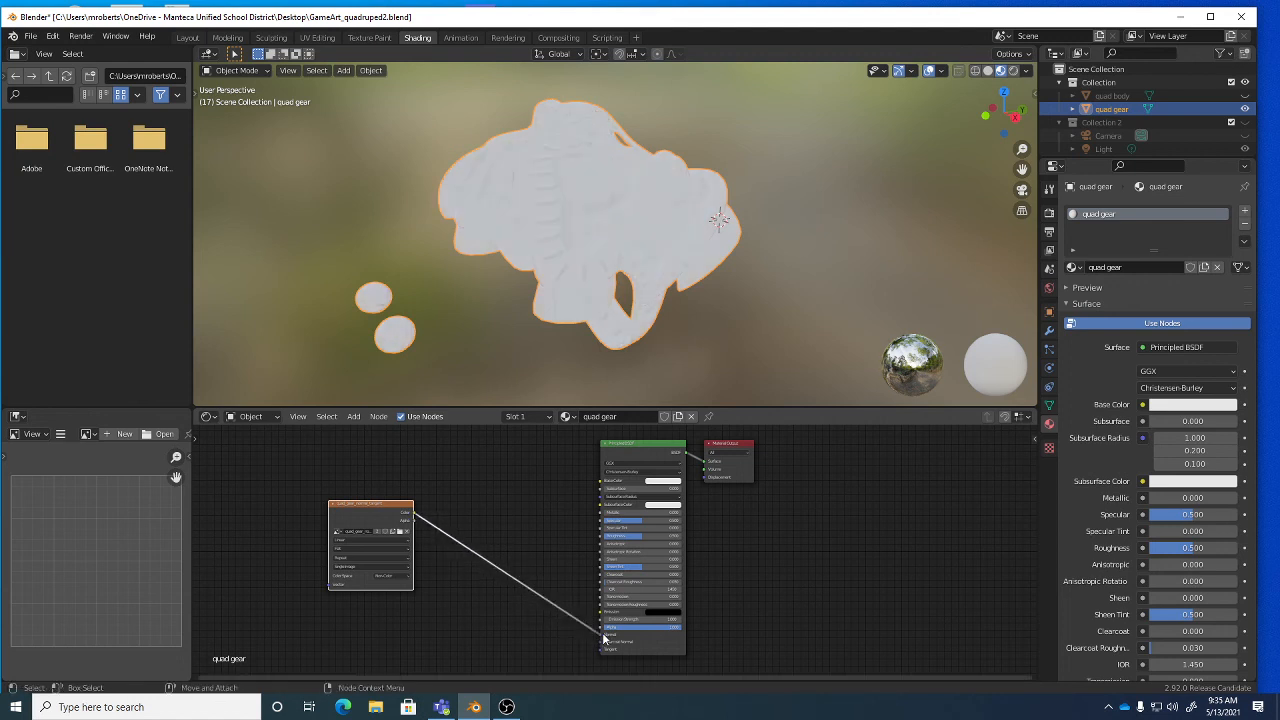
Insert a Normal Map node into the BSDF Normal input with Strength 2.000.
{"action": "left_click", "coordinate": [356, 417]}
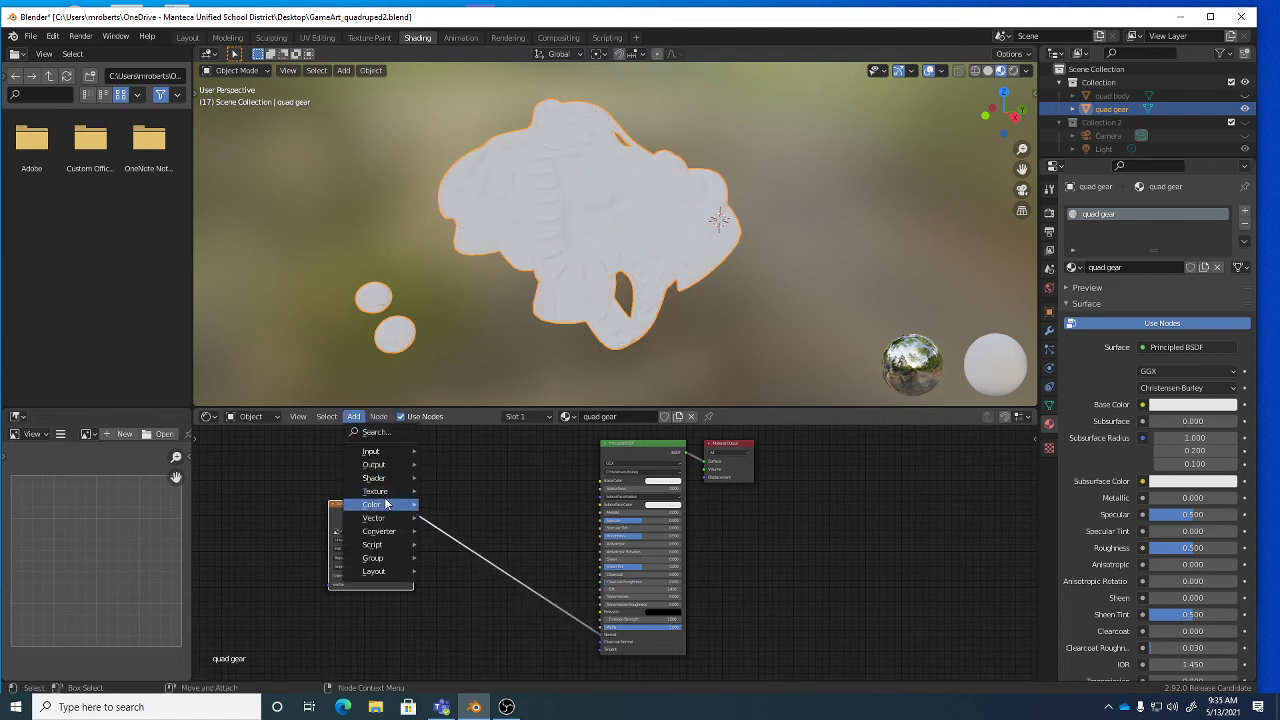
{"action": "mouse_move", "coordinate": [375, 517]}
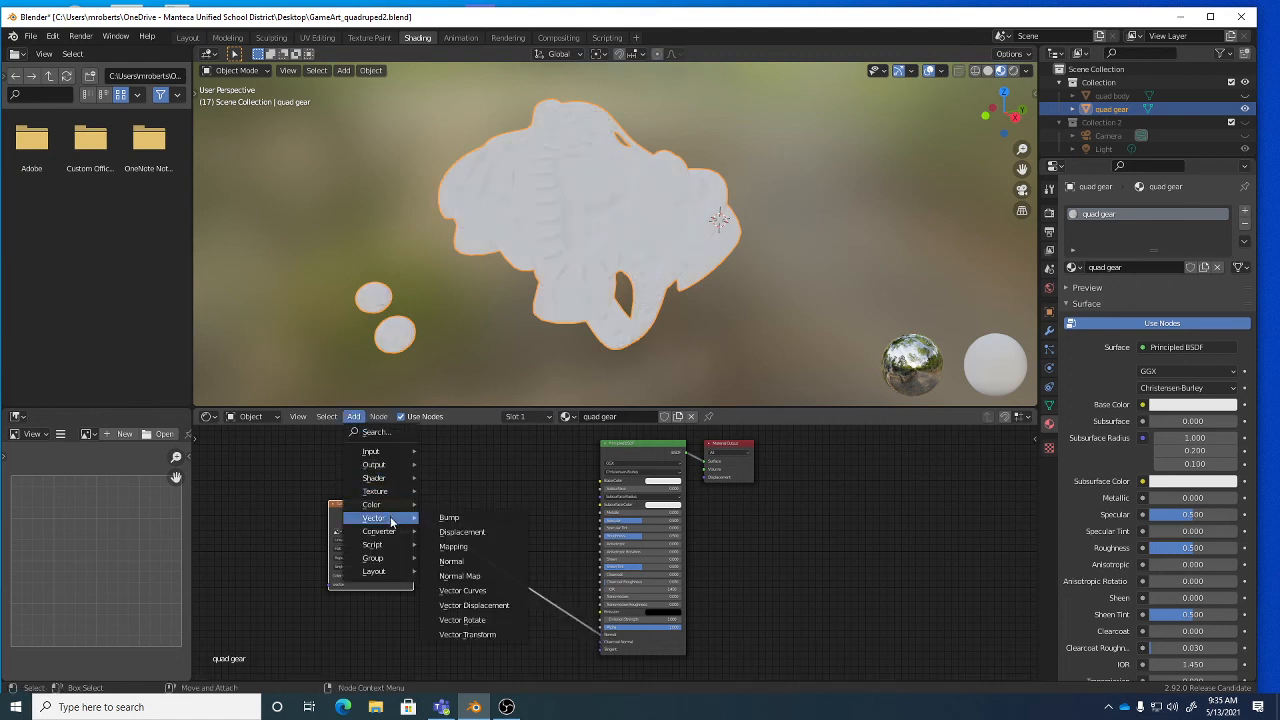
{"action": "left_click", "coordinate": [486, 578]}
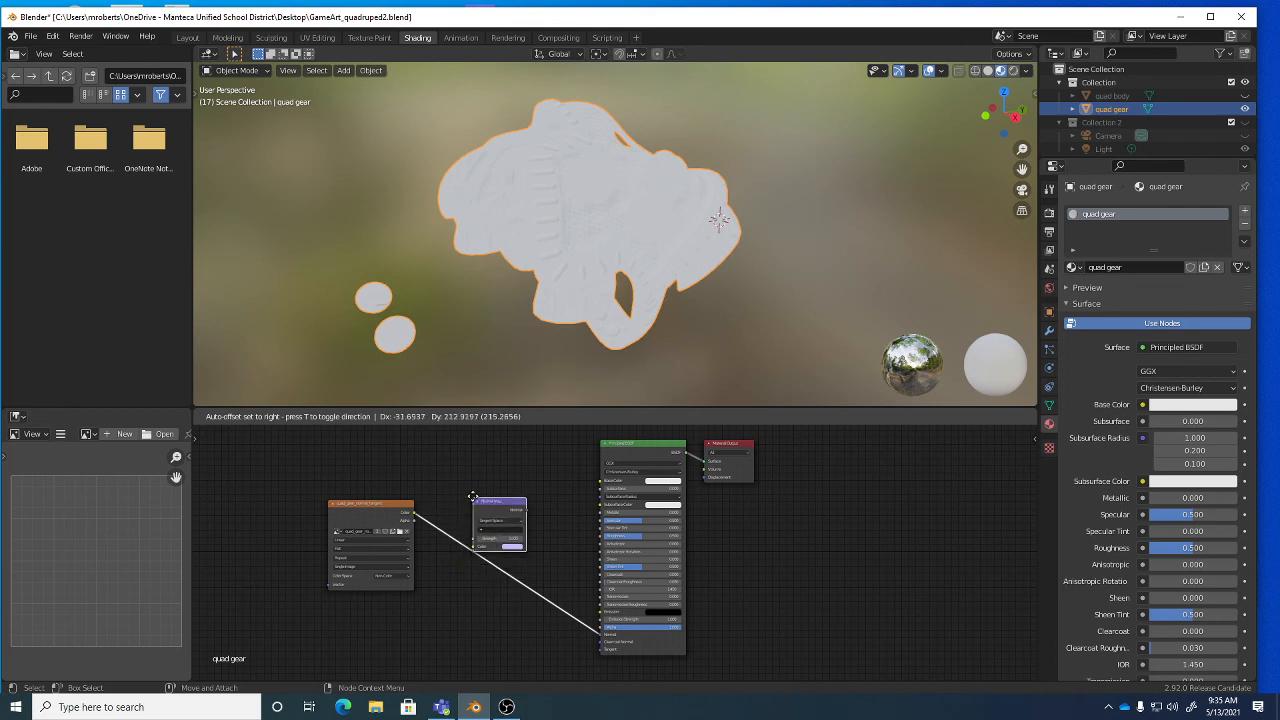
{"action": "left_click", "coordinate": [466, 525]}
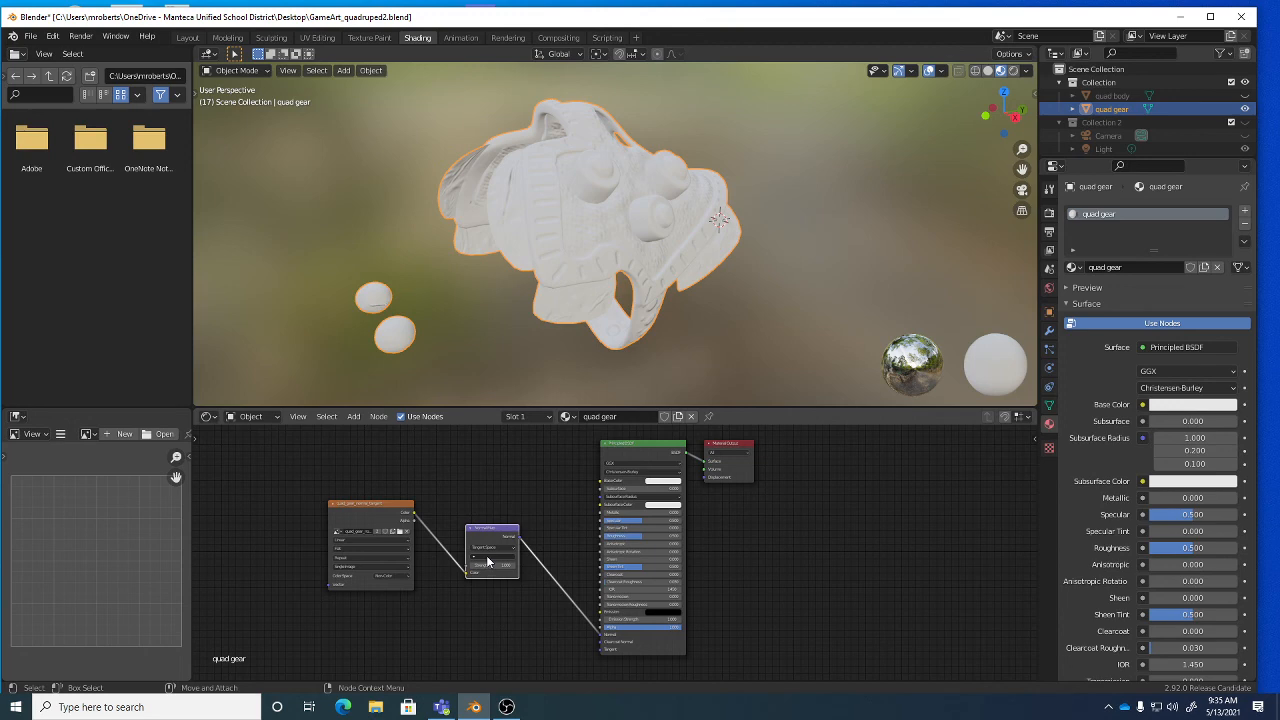
{"action": "left_click", "coordinate": [487, 562]}
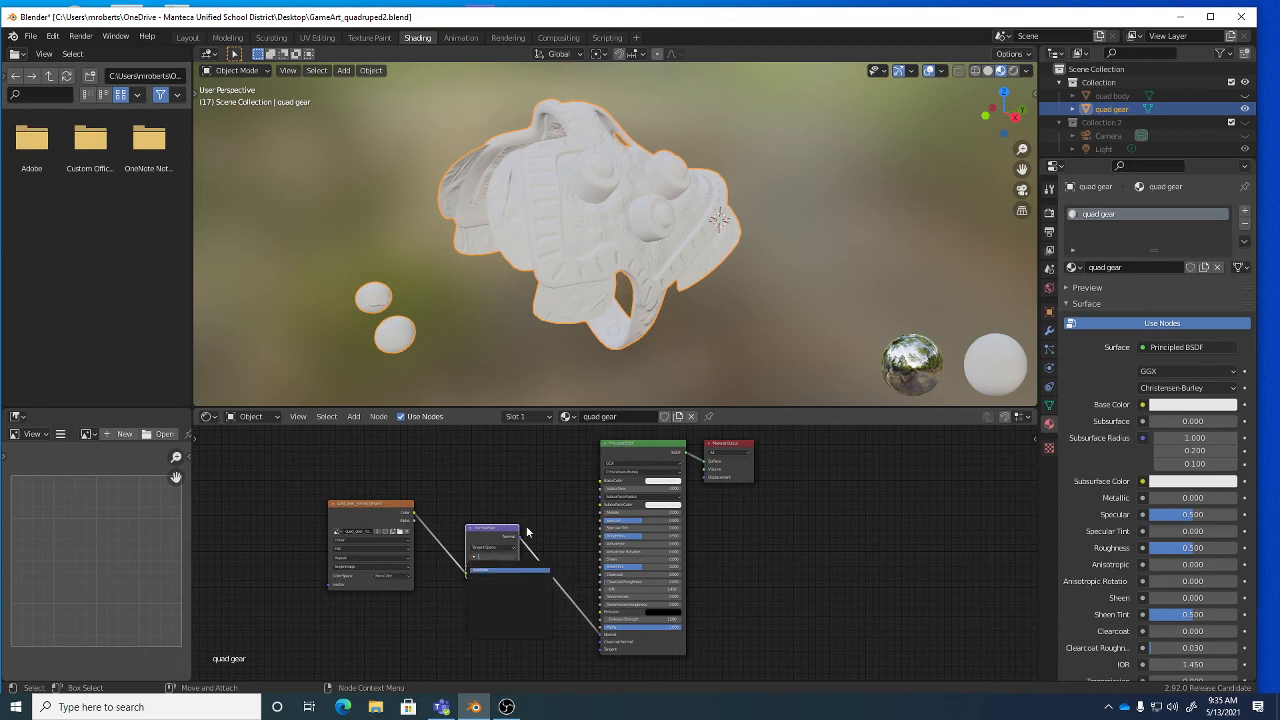
{"action": "key", "text": "Return"}
{"action": "scroll", "coordinate": [522, 595], "scroll_direction": "up", "scroll_amount": 3}
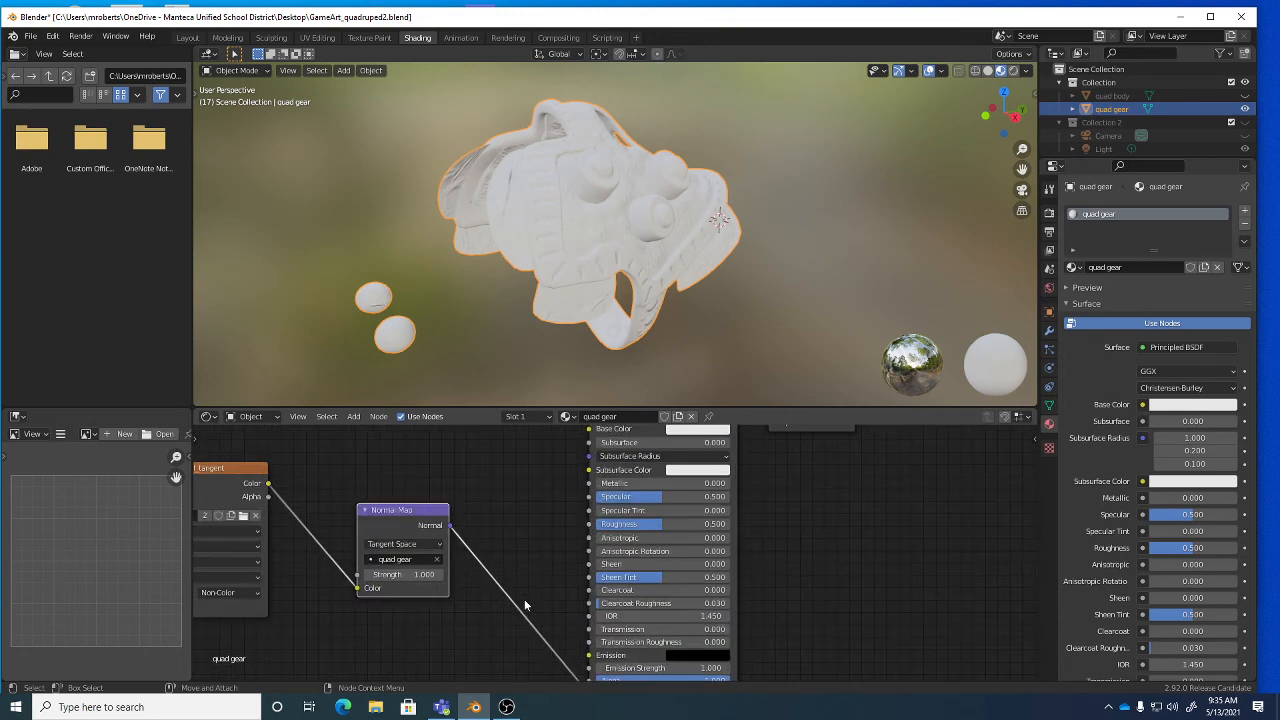
{"action": "left_click", "coordinate": [407, 575]}
{"action": "key", "text": "Return"}
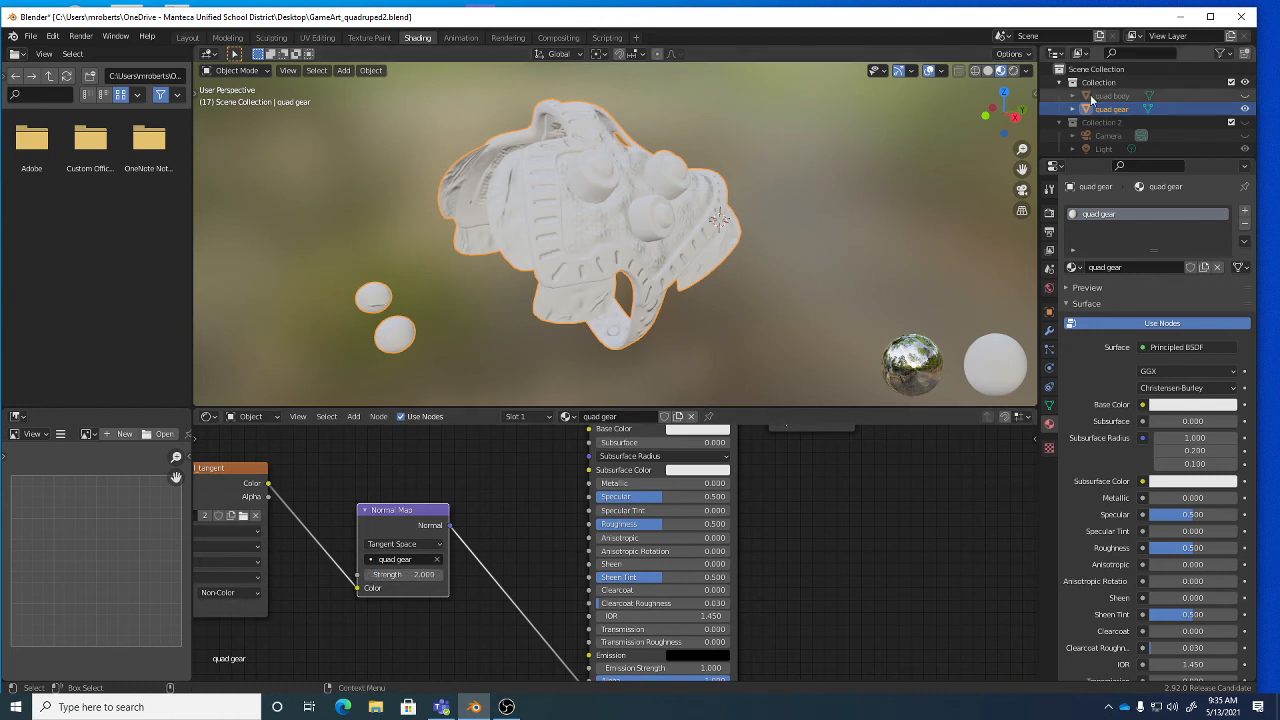
Unhide the quad body rhino, deselect the quad gear, and orbit around the model.
{"action": "left_click", "coordinate": [1245, 96]}
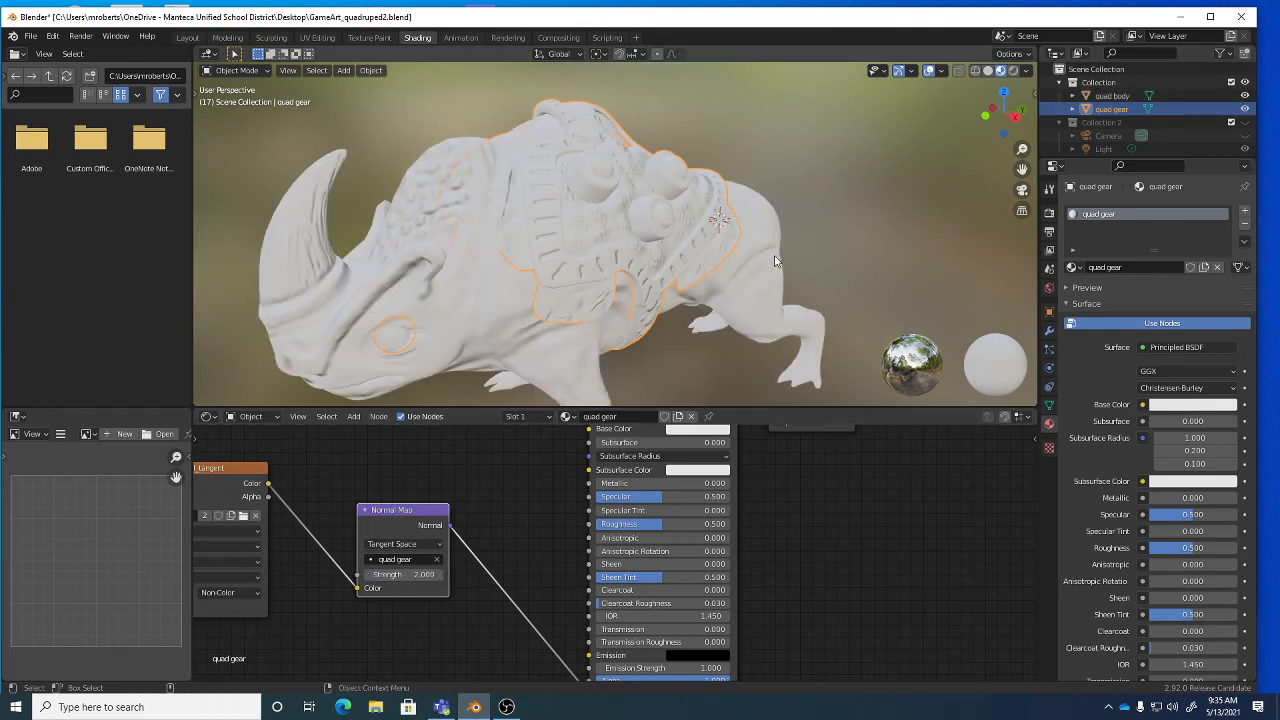
{"action": "middle_click_drag", "start_coordinate": [774, 255], "coordinate": [718, 236]}
{"action": "left_click", "coordinate": [827, 224]}
{"action": "scroll", "coordinate": [726, 246], "scroll_direction": "up", "scroll_amount": 6}
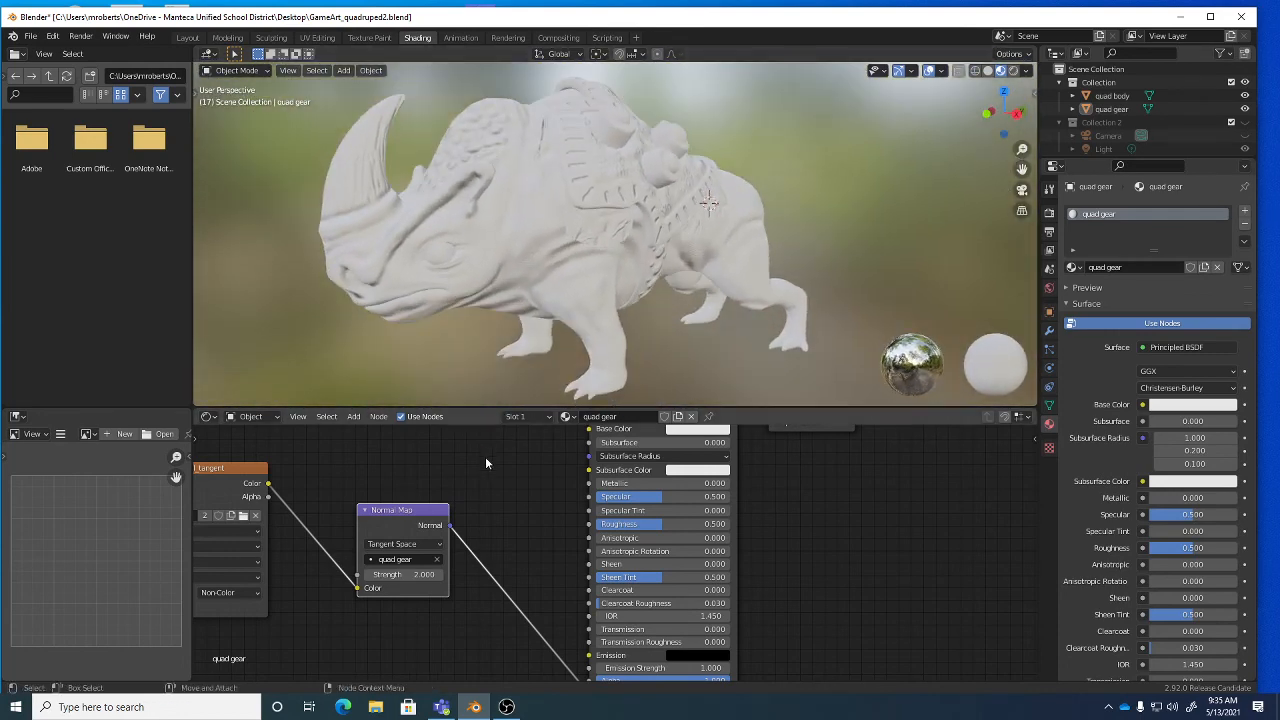
{"action": "middle_click_drag", "start_coordinate": [480, 483], "coordinate": [688, 488]}
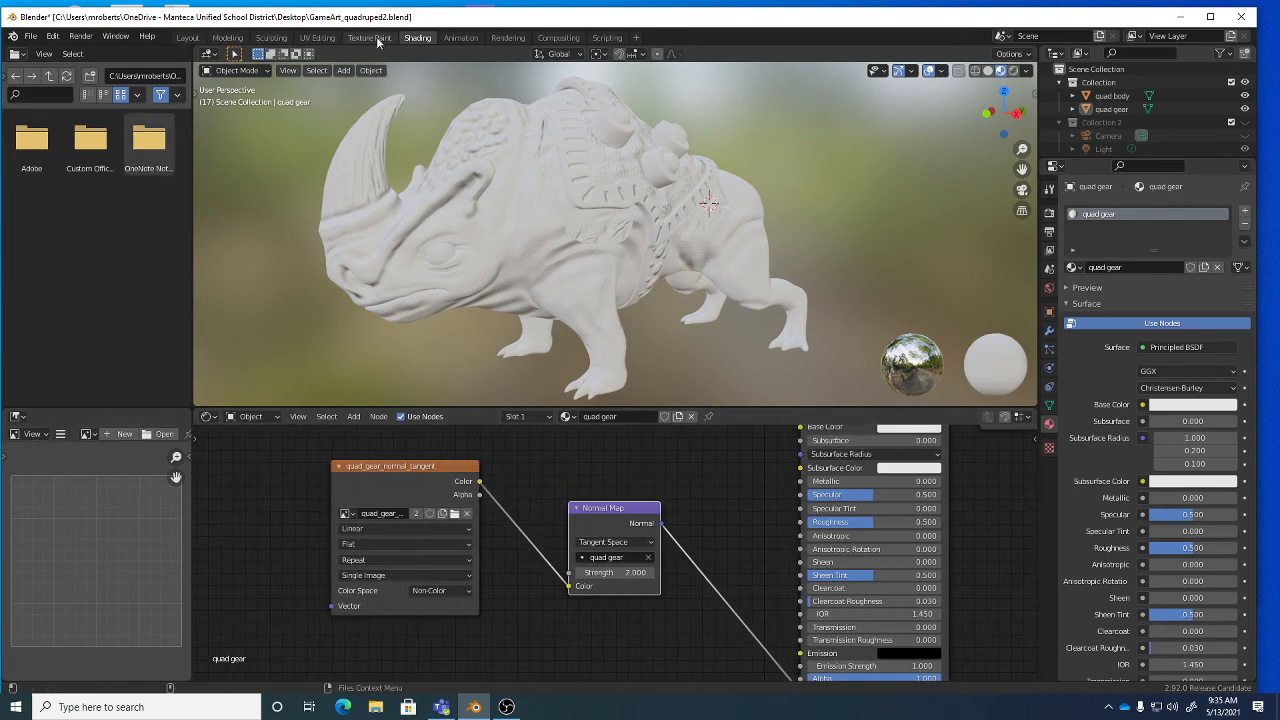
{"action": "left_click", "coordinate": [317, 37]}
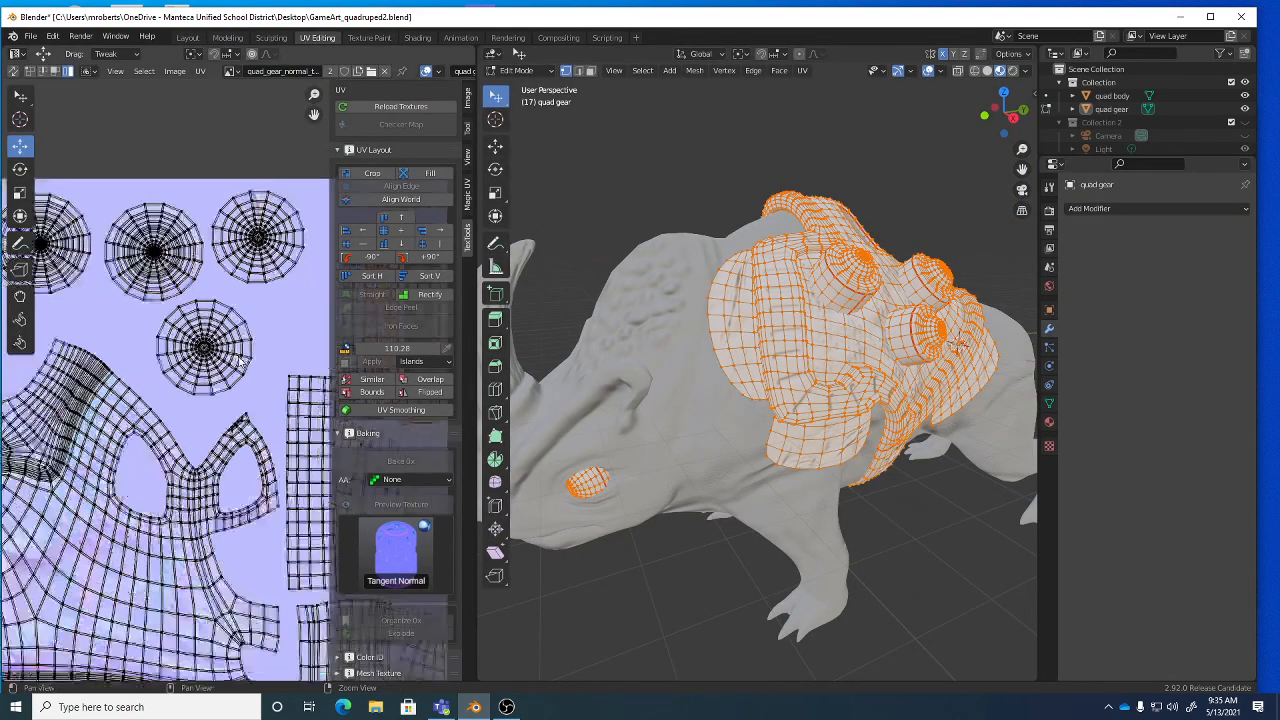
Return to Object Mode and pan the image editor to inspect the gear's baked normal map.
{"action": "scroll", "coordinate": [240, 360], "scroll_direction": "up", "scroll_amount": 5}
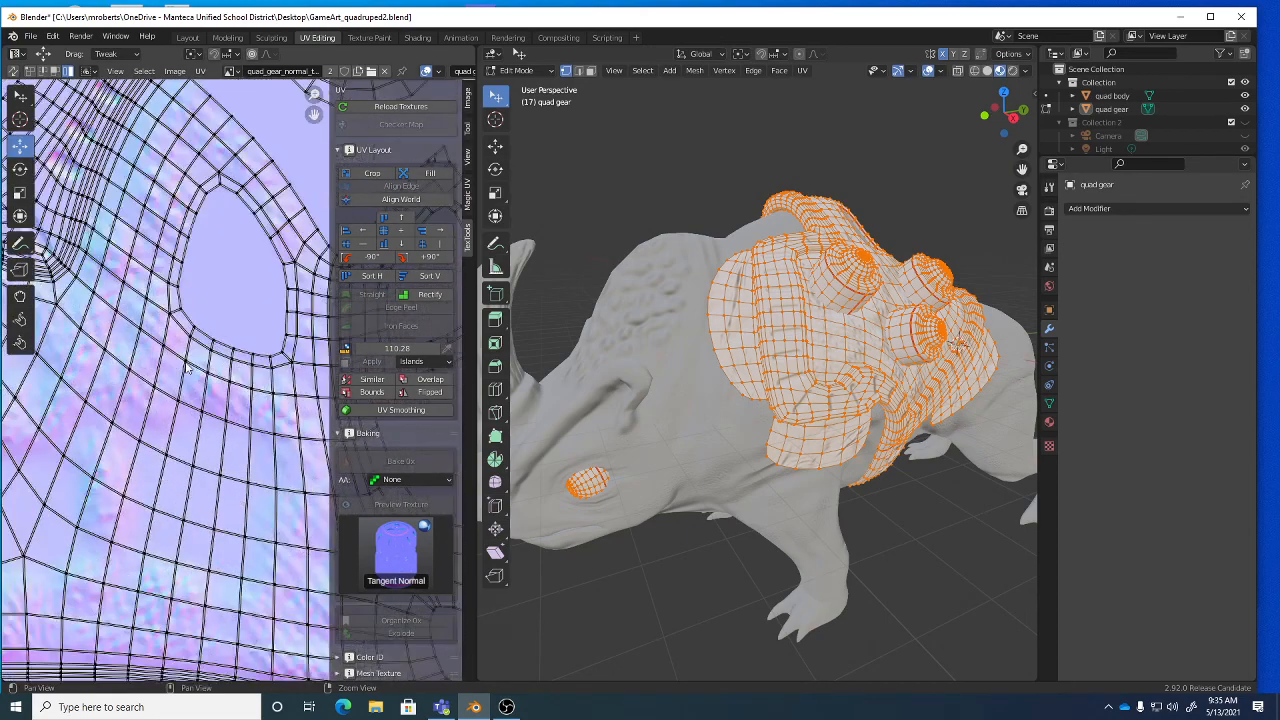
{"action": "key", "text": "Tab"}
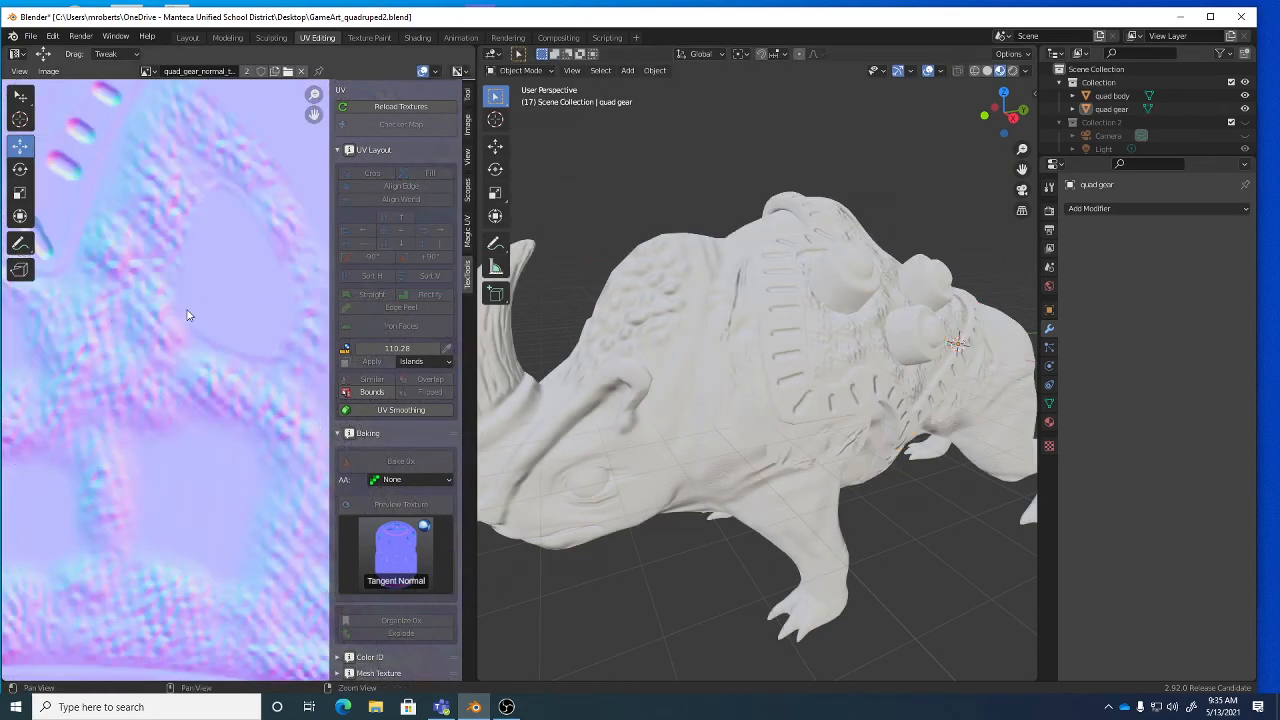
{"action": "scroll", "coordinate": [184, 326], "scroll_direction": "down", "scroll_amount": 5}
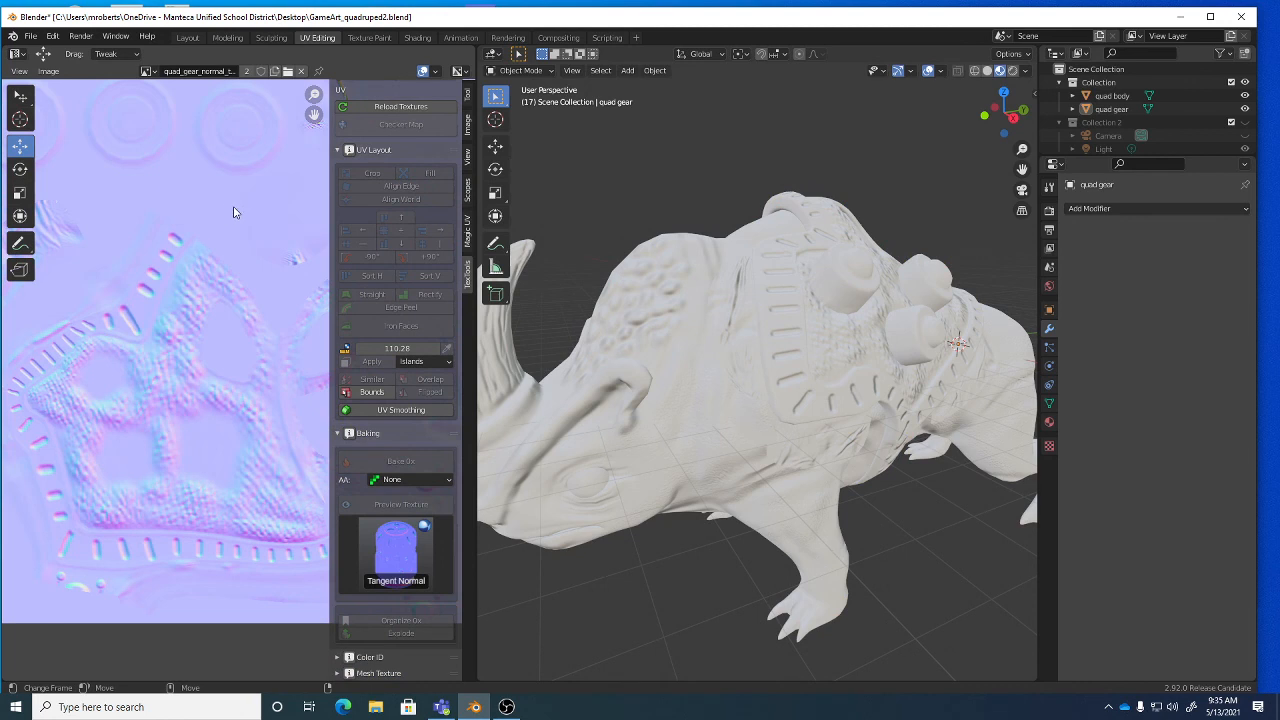
{"action": "middle_click_drag", "start_coordinate": [155, 257], "coordinate": [236, 285]}
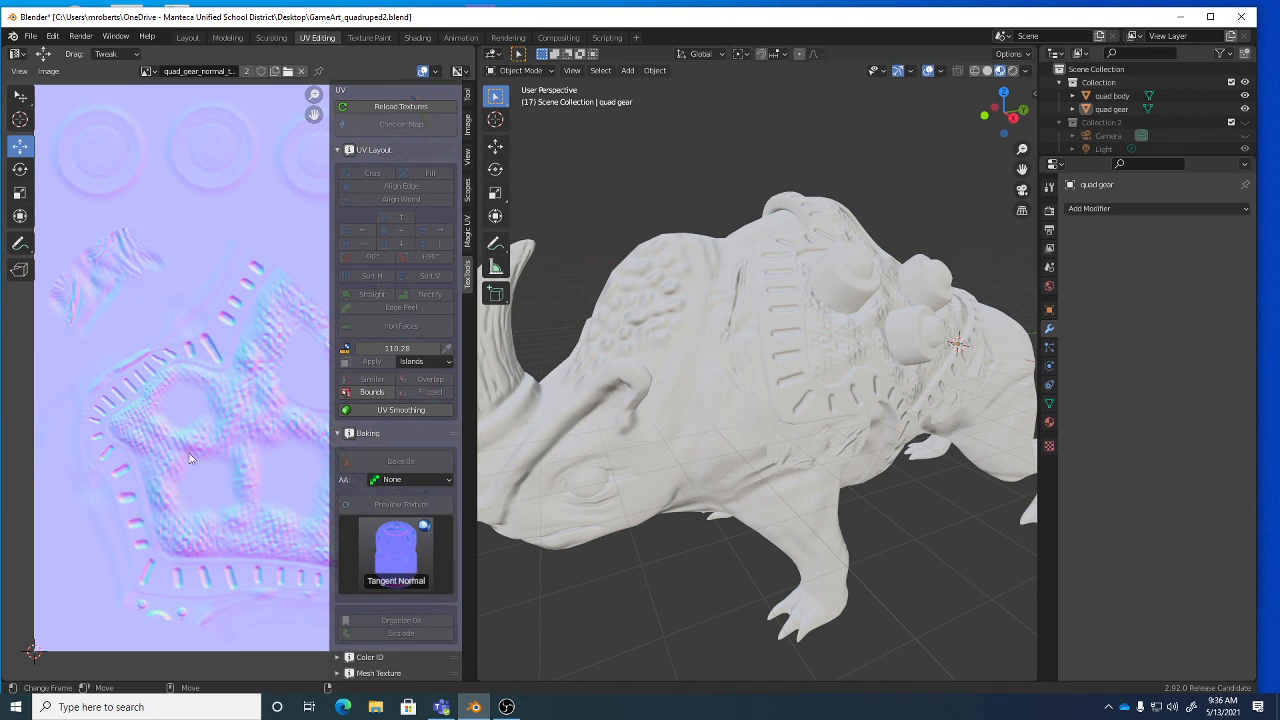
{"action": "scroll", "coordinate": [222, 345], "scroll_direction": "down", "scroll_amount": 3}
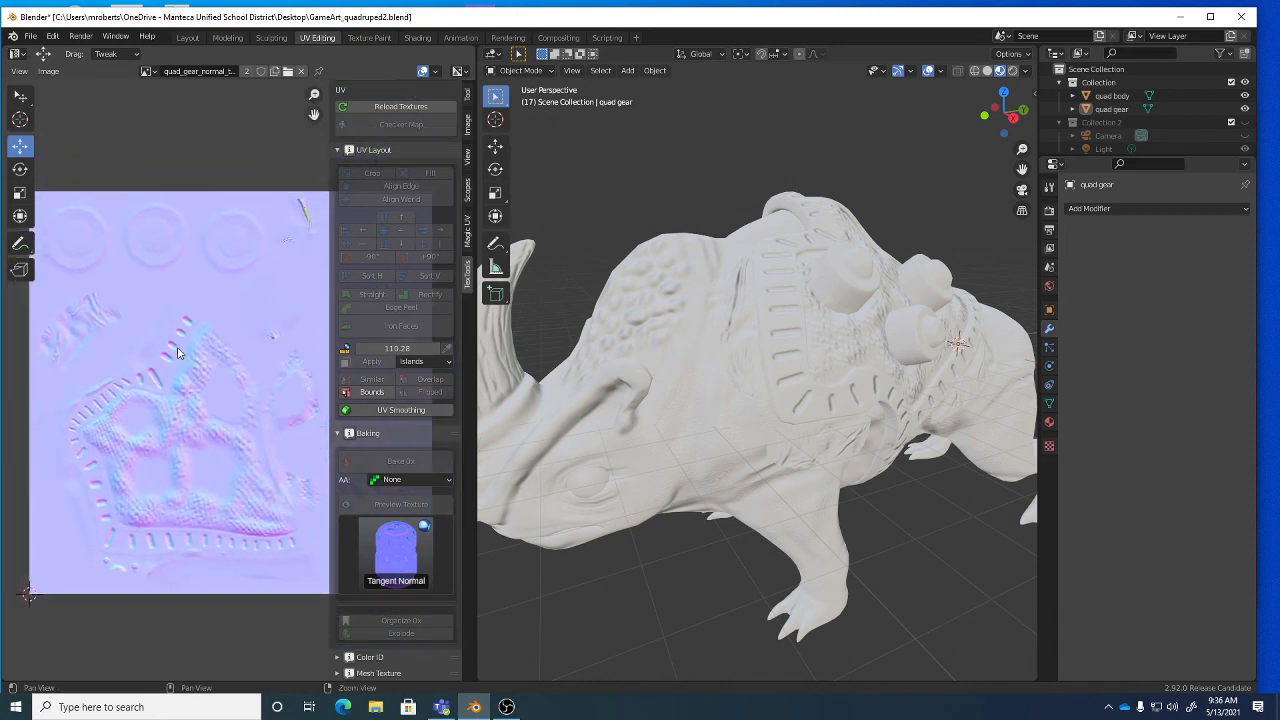
{"action": "scroll", "coordinate": [210, 345], "scroll_direction": "down", "scroll_amount": 1}
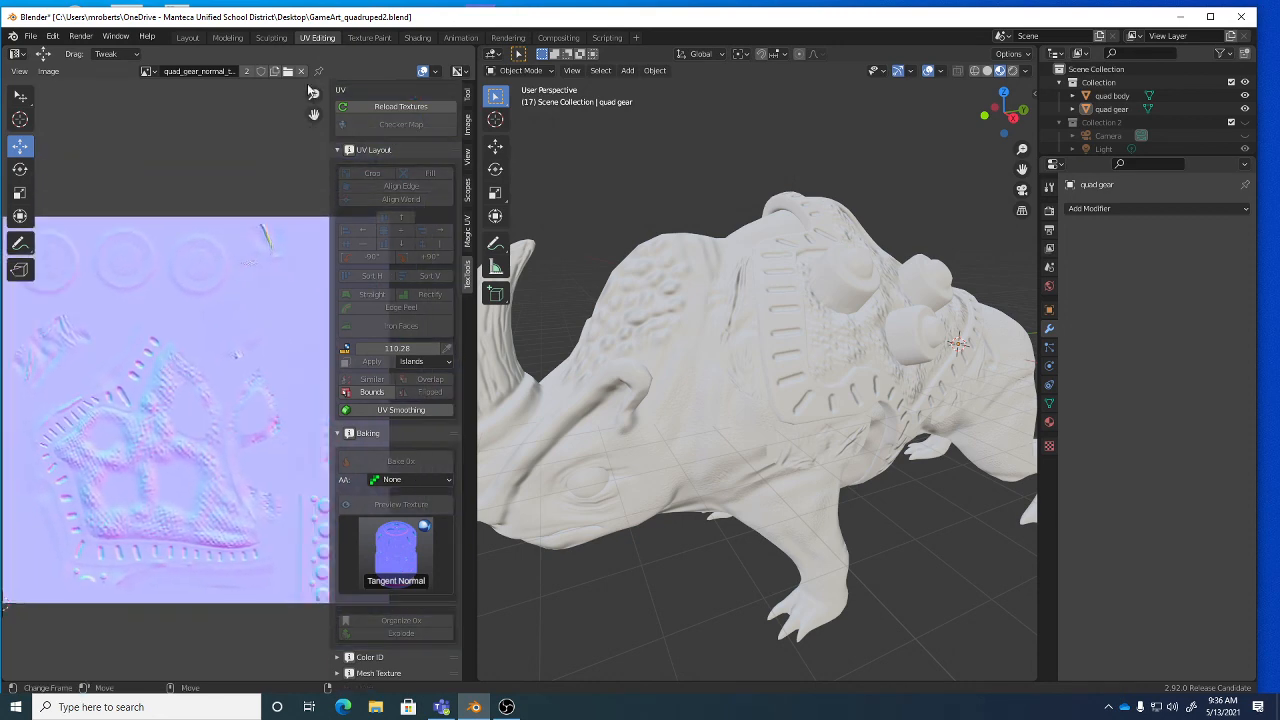
{"action": "left_click", "coordinate": [369, 37]}
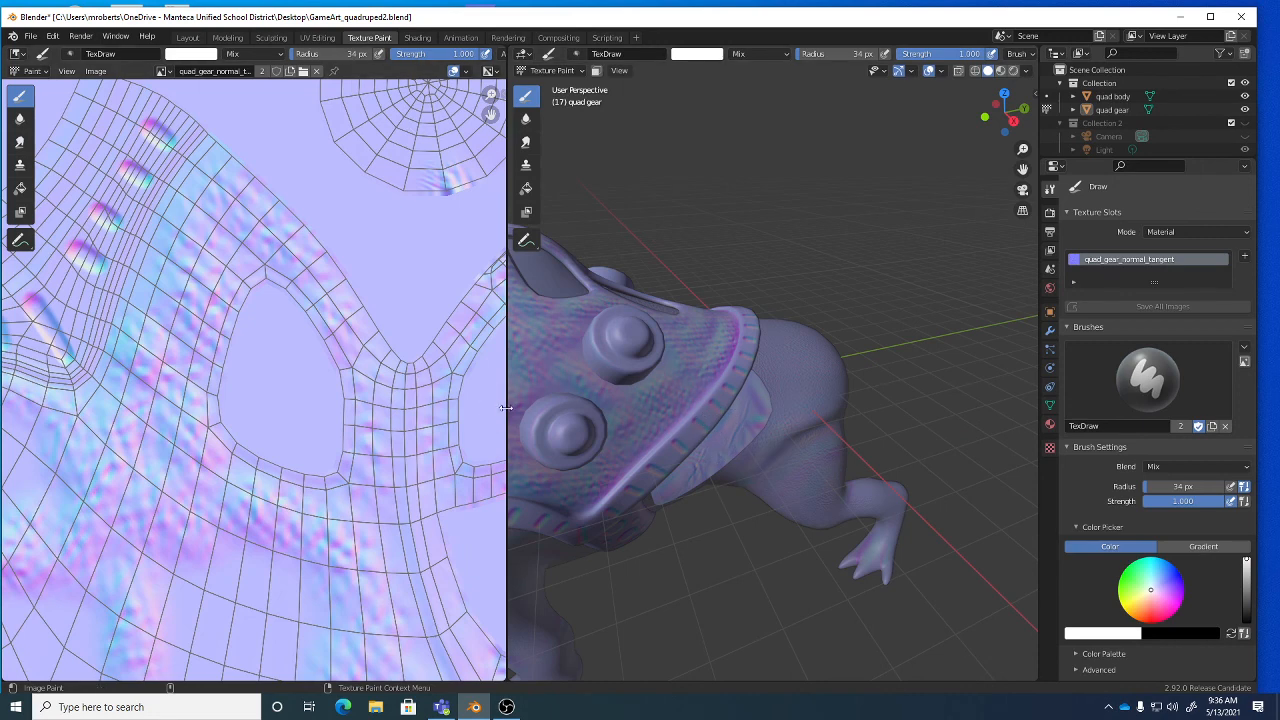
Widen the 3D view, compare Solid and Material Preview shading, and save GameArt_quadruped2.blend.
{"action": "left_click_drag", "start_coordinate": [503, 408], "coordinate": [158, 408]}
{"action": "middle_click_drag", "start_coordinate": [582, 395], "coordinate": [576, 355]}
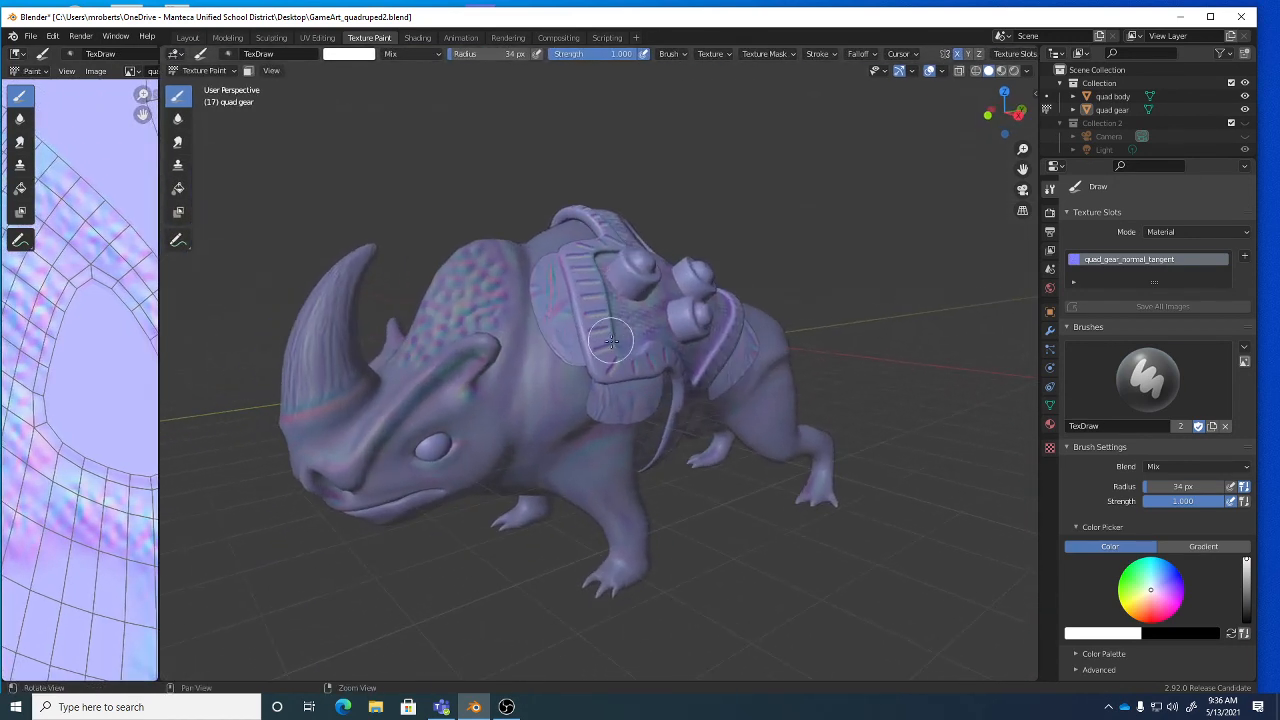
{"action": "key", "text": "ctrl+Tab"}
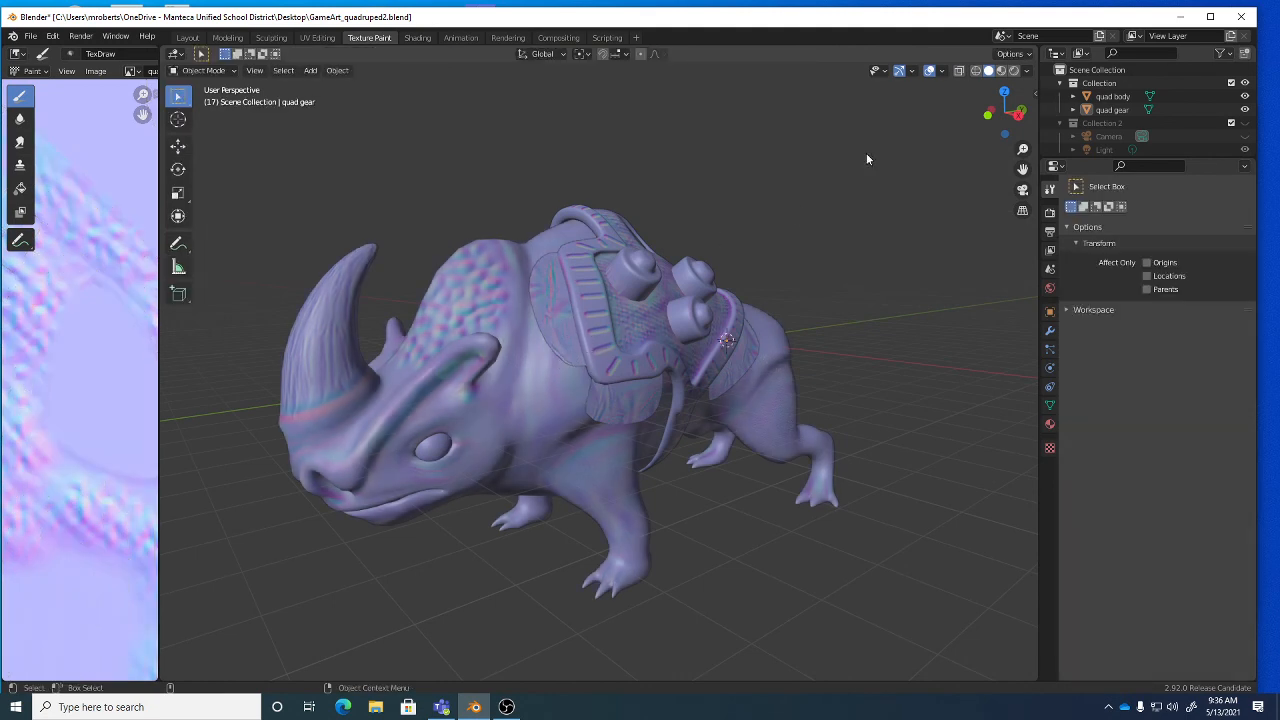
{"action": "left_click", "coordinate": [1000, 71]}
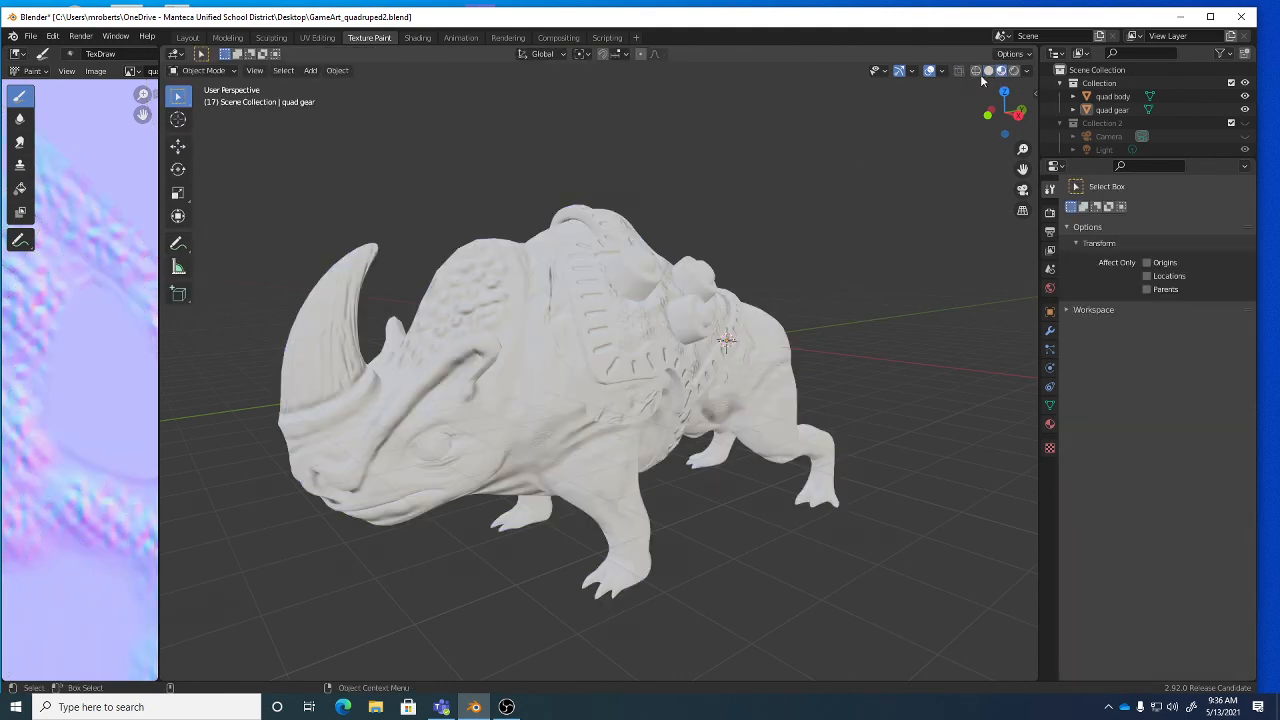
{"action": "left_click", "coordinate": [987, 72]}
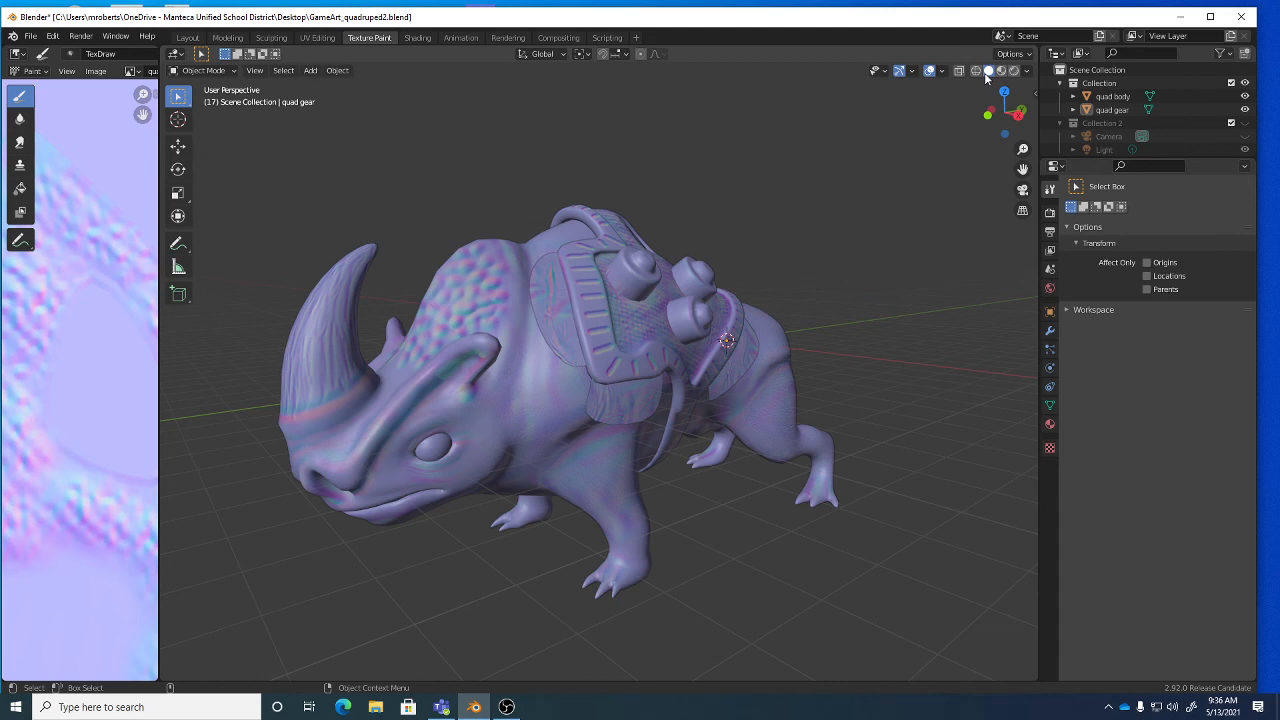
{"action": "left_click", "coordinate": [1000, 71]}
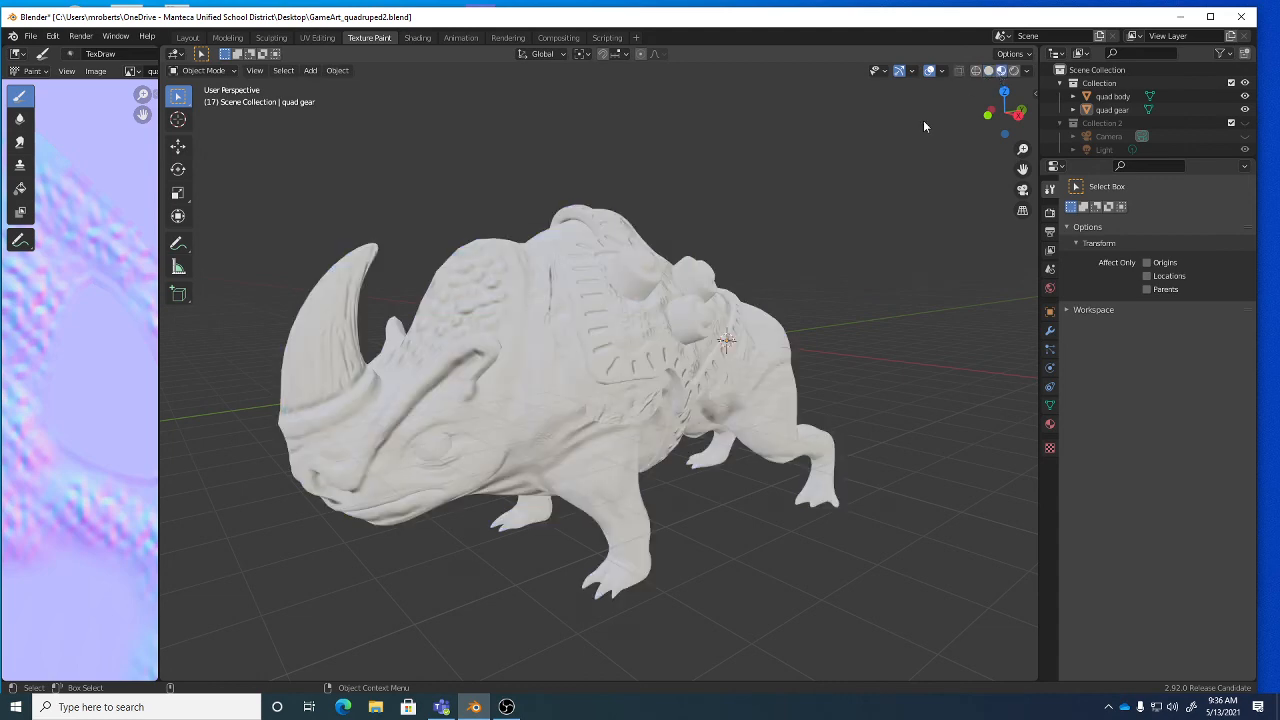
{"action": "middle_click_drag", "start_coordinate": [924, 126], "coordinate": [200, 386]}
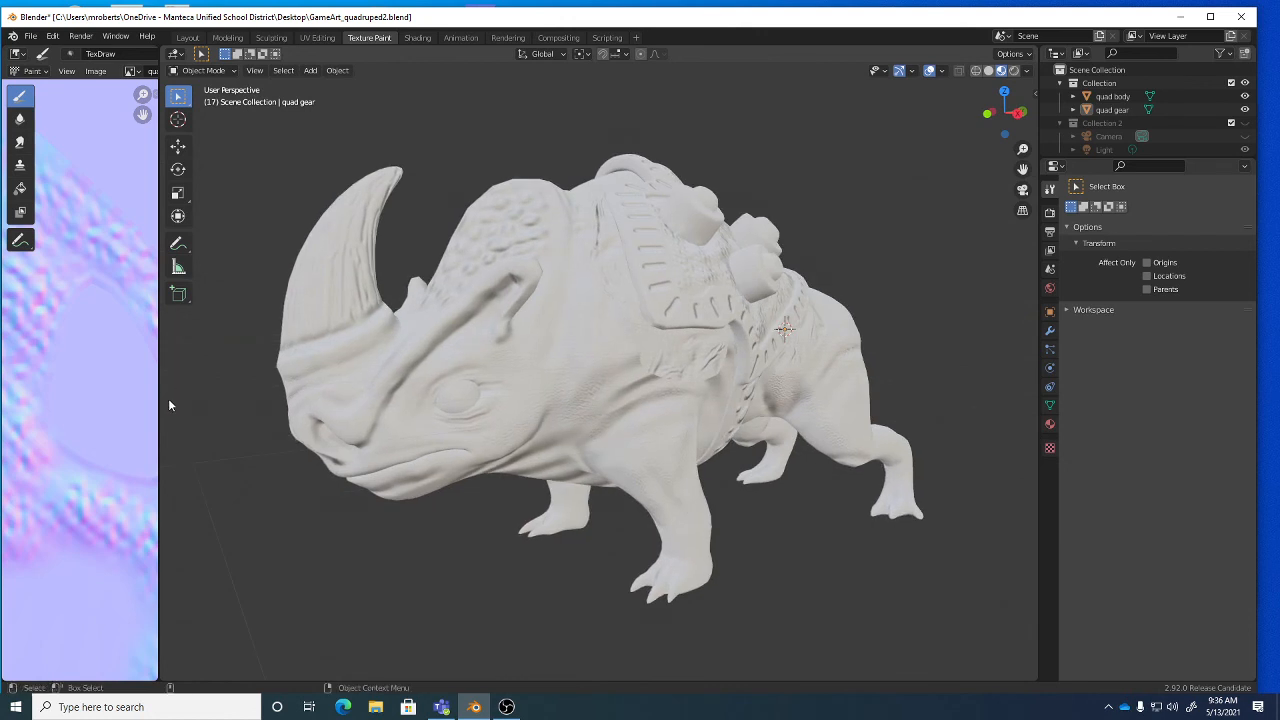
{"action": "left_click_drag", "start_coordinate": [160, 415], "coordinate": [130, 415]}
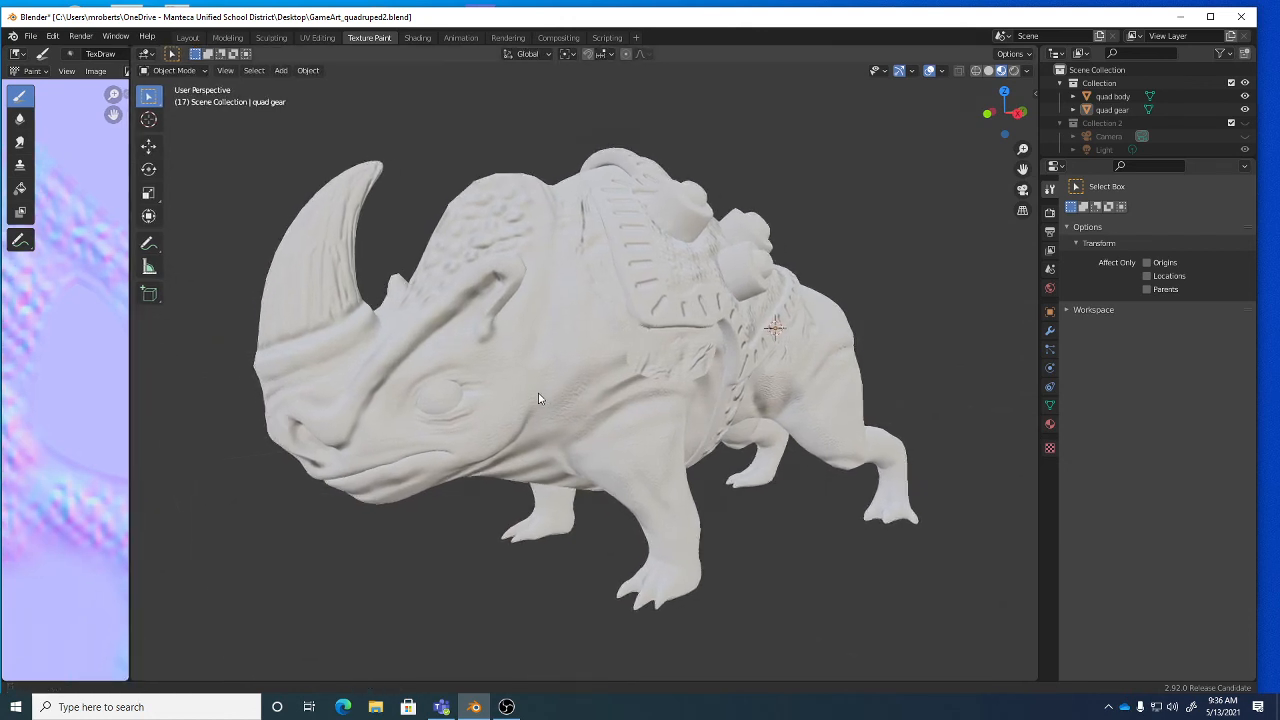
{"action": "middle_click_drag", "start_coordinate": [537, 400], "coordinate": [549, 401]}
{"action": "key", "text": "ctrl+s"}
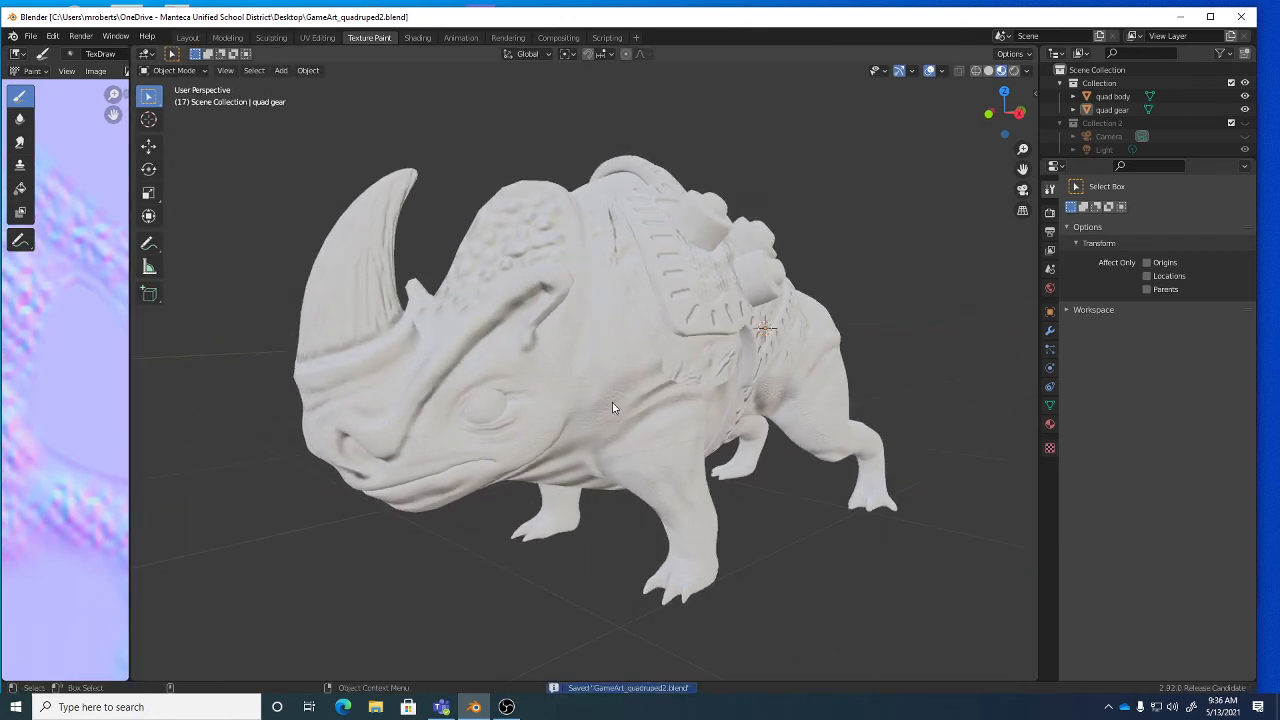
Zoom the viewport, then bring the OBS recorder window forward from the taskbar.
{"action": "scroll", "coordinate": [617, 411], "scroll_direction": "up", "scroll_amount": 2}
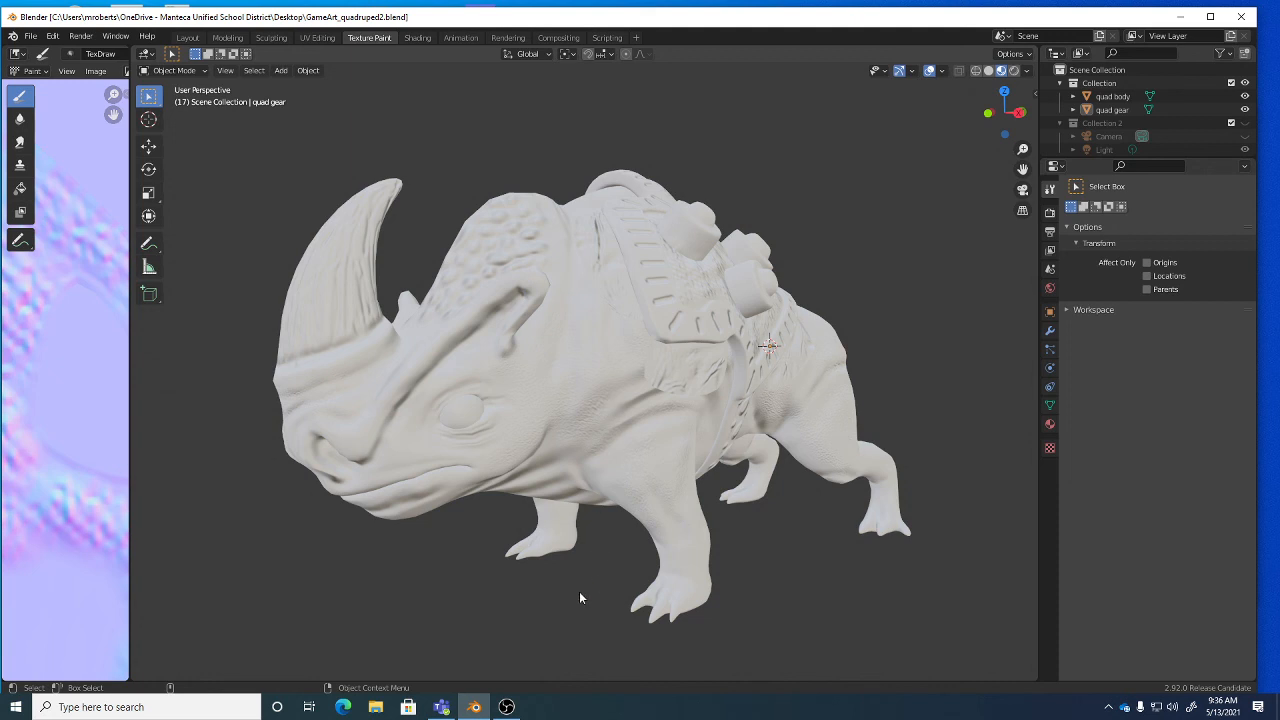
{"action": "mouse_move", "coordinate": [509, 707]}
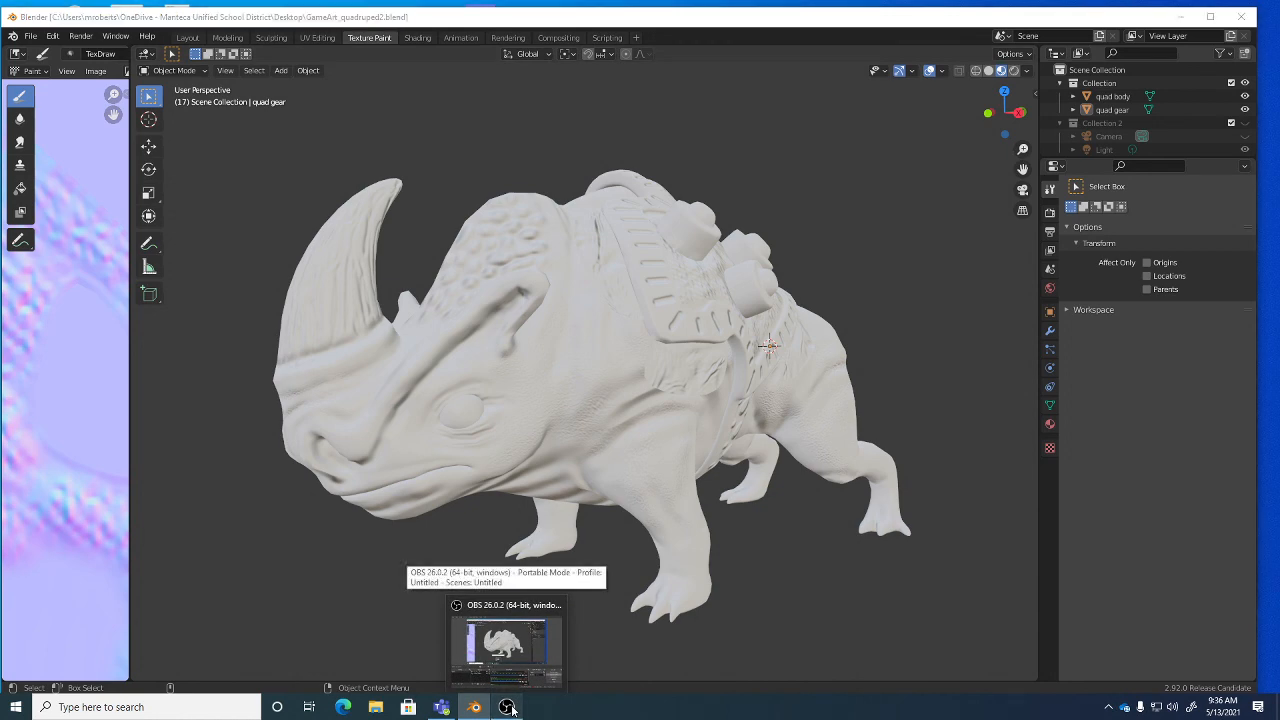
{"action": "left_click", "coordinate": [509, 707]}
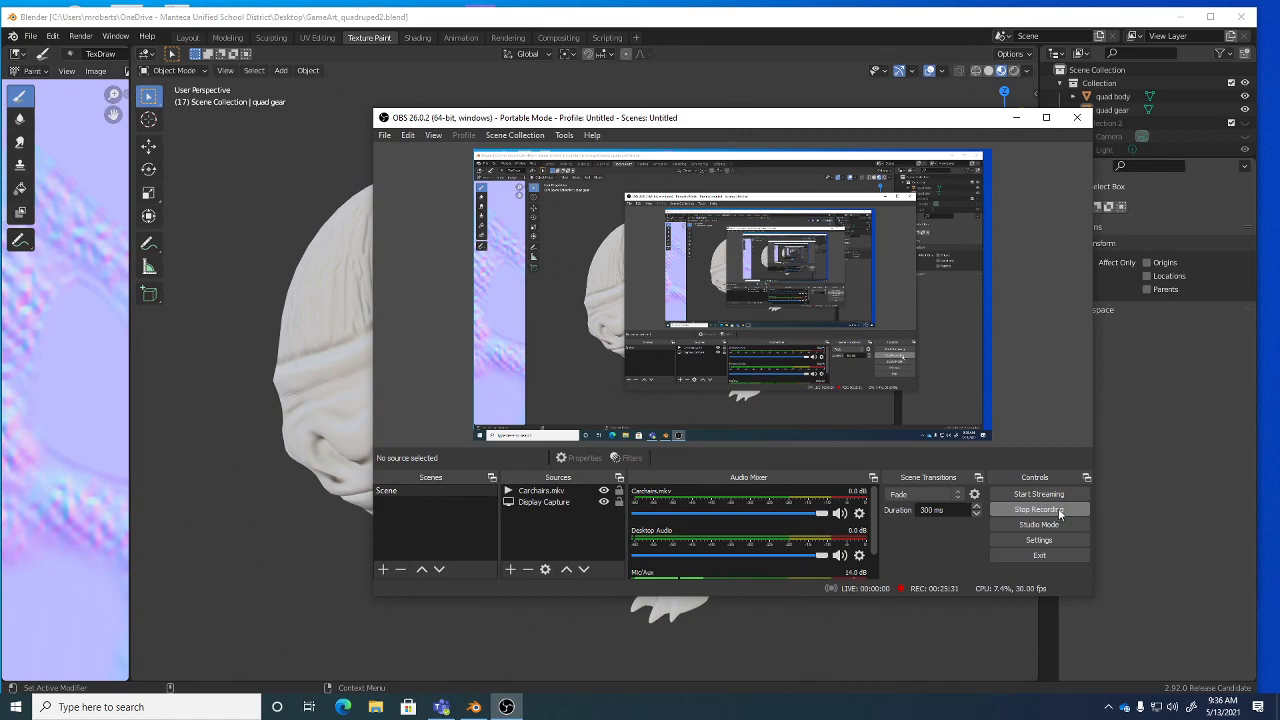